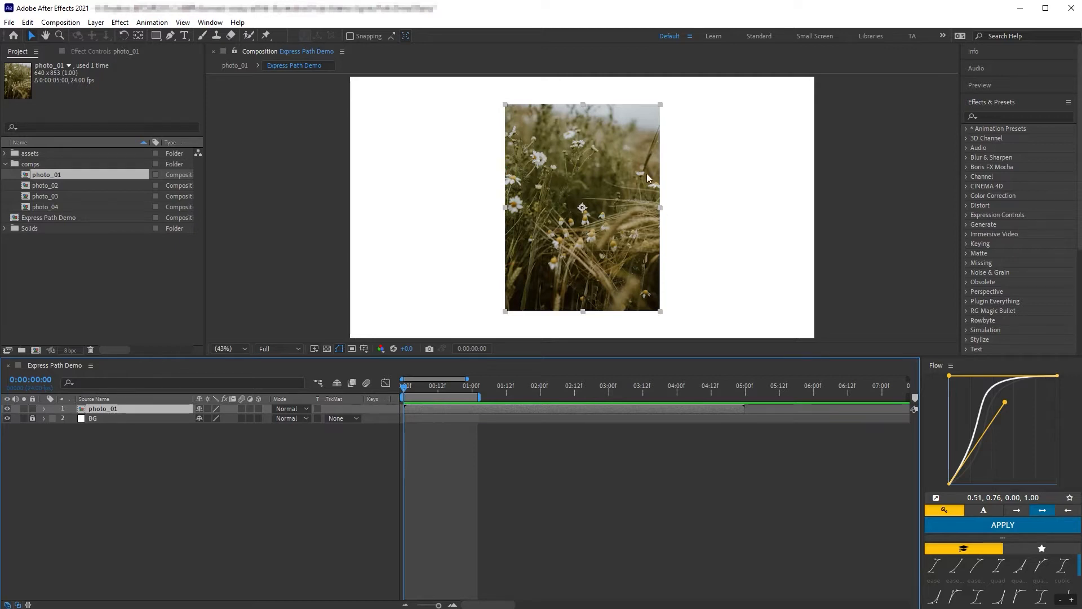
- Find the EP Auto Layer Mask preset and apply it to the photo_01 layer
{"action": "left_click", "coordinate": [1012, 115]}
{"action": "type", "text": "EP A"}
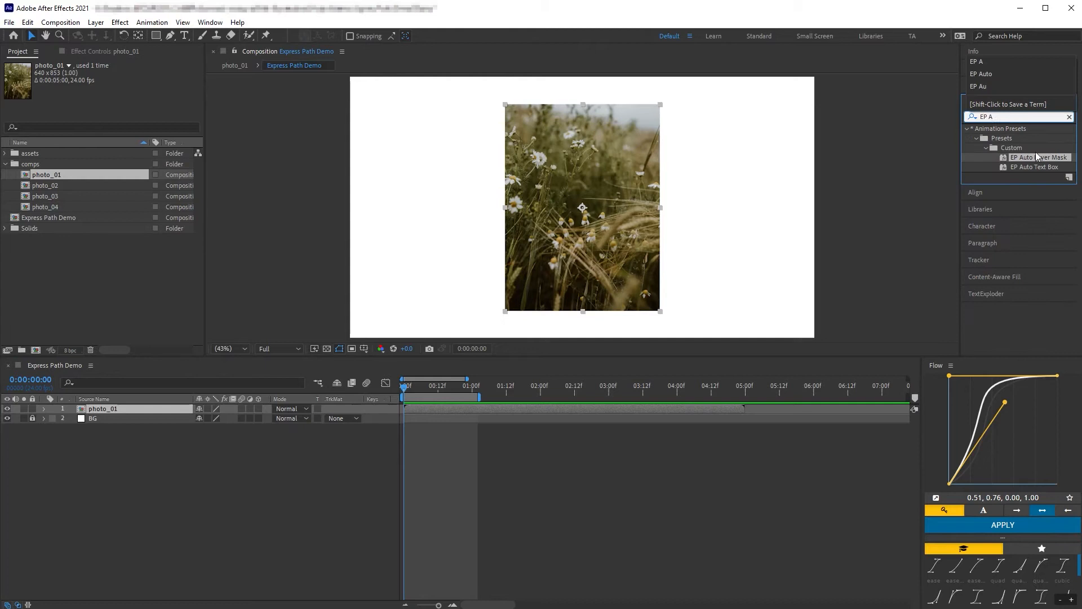
{"action": "left_click", "coordinate": [1035, 156]}
{"action": "left_click_drag", "start_coordinate": [1035, 158], "coordinate": [579, 261]}
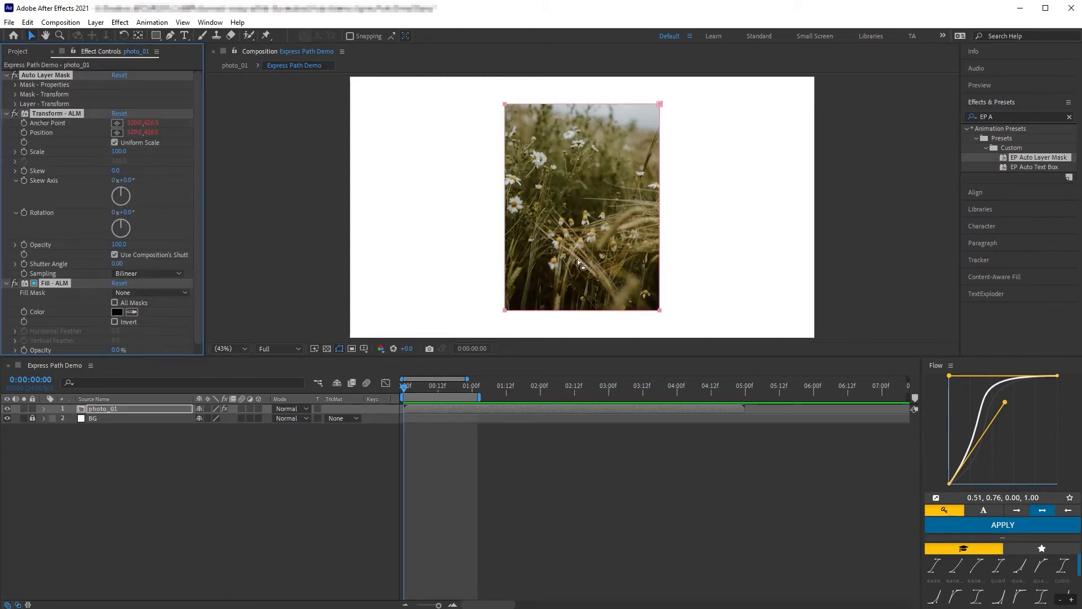
- Examine the Mask Path expression of the auto layer mask on photo_01, and collapse the layer and its effects
{"action": "key", "text": "m"}
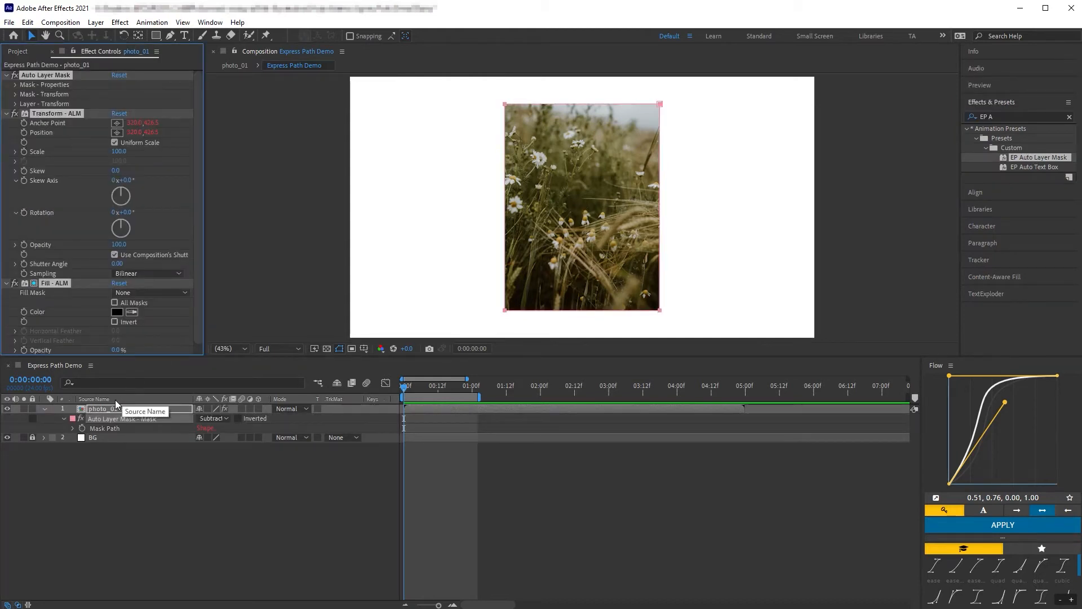
{"action": "left_click", "coordinate": [73, 428]}
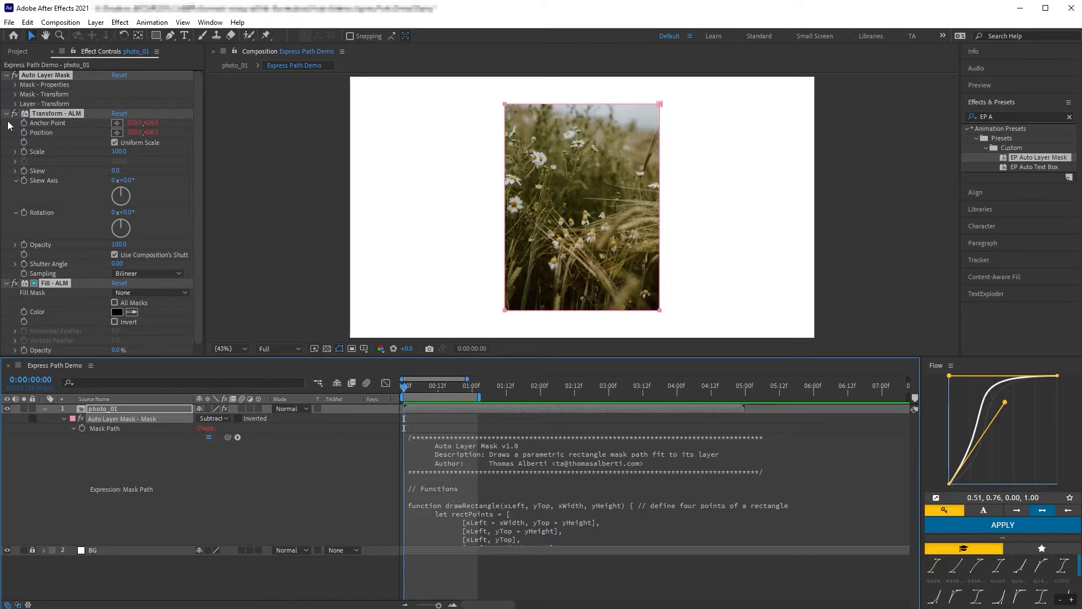
{"action": "left_click", "coordinate": [84, 409]}
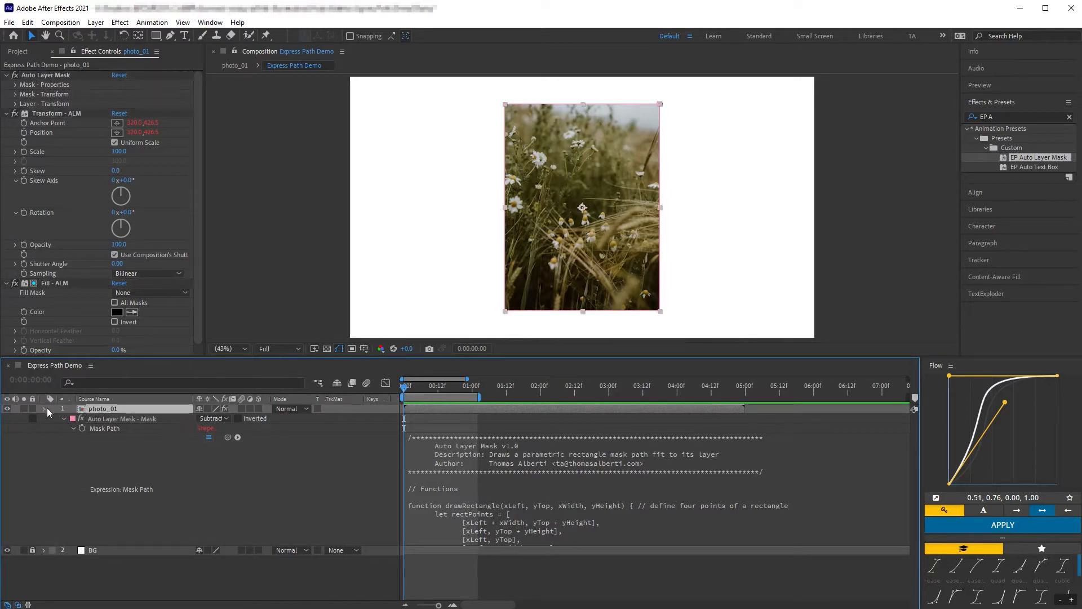
{"action": "left_click", "coordinate": [44, 409]}
{"action": "left_click", "coordinate": [59, 283]}
{"action": "key", "text": "ctrl+a"}
{"action": "left_click", "coordinate": [6, 283]}
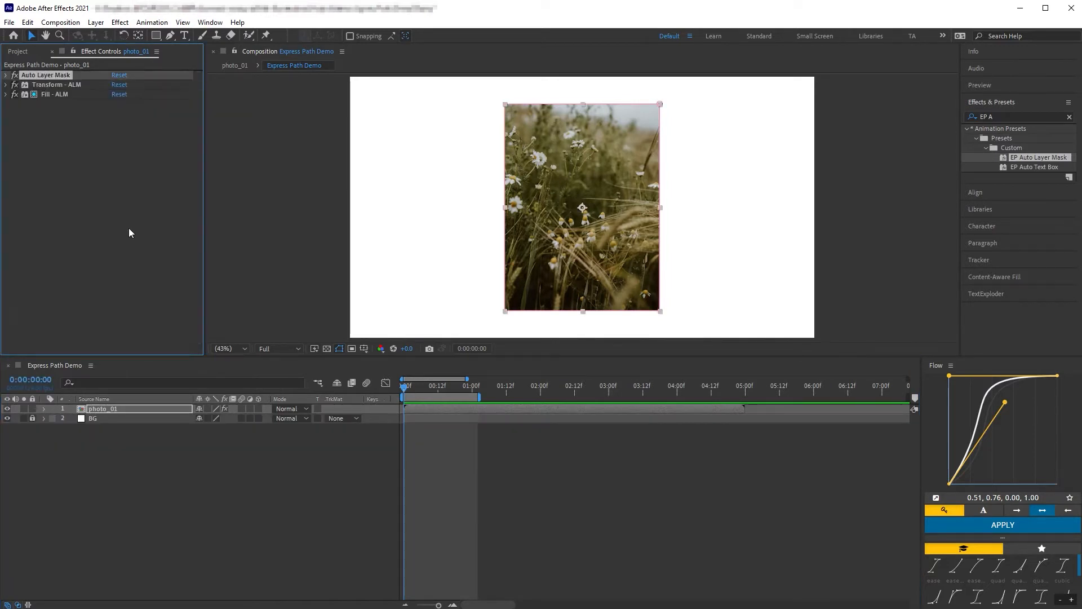
- Try Mask Add Size X -168, Add Size Y -169 and Roundness 319, and reset the Auto Layer Mask effect
{"action": "left_click", "coordinate": [6, 76]}
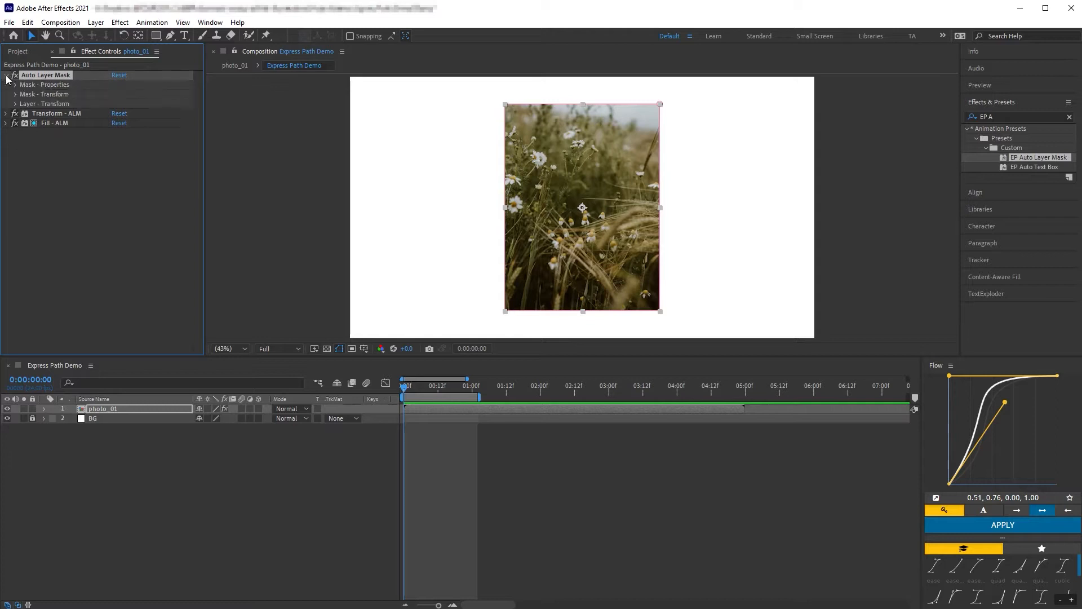
{"action": "left_click", "coordinate": [15, 84]}
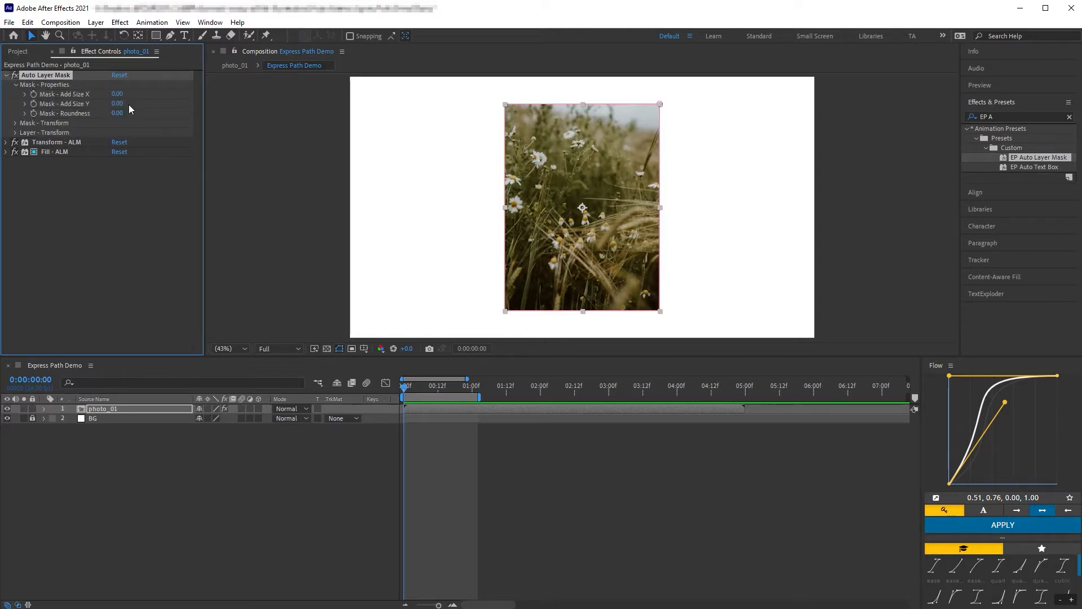
{"action": "left_click_drag", "start_coordinate": [117, 94], "coordinate": [328, 137]}
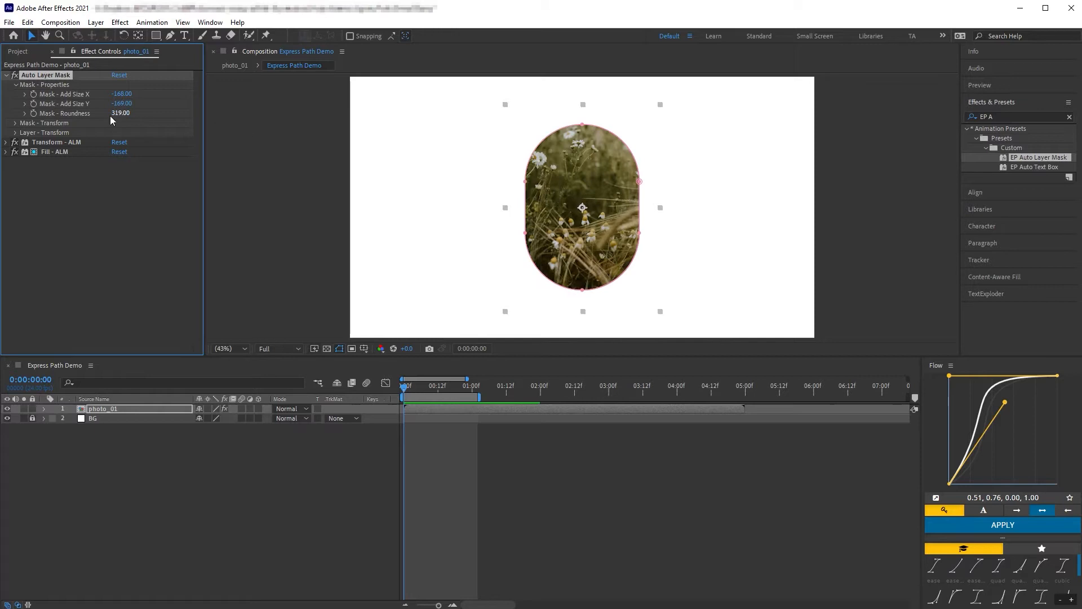
{"action": "left_click_drag", "start_coordinate": [116, 104], "coordinate": [10, 105]}
{"action": "left_click", "coordinate": [118, 75]}
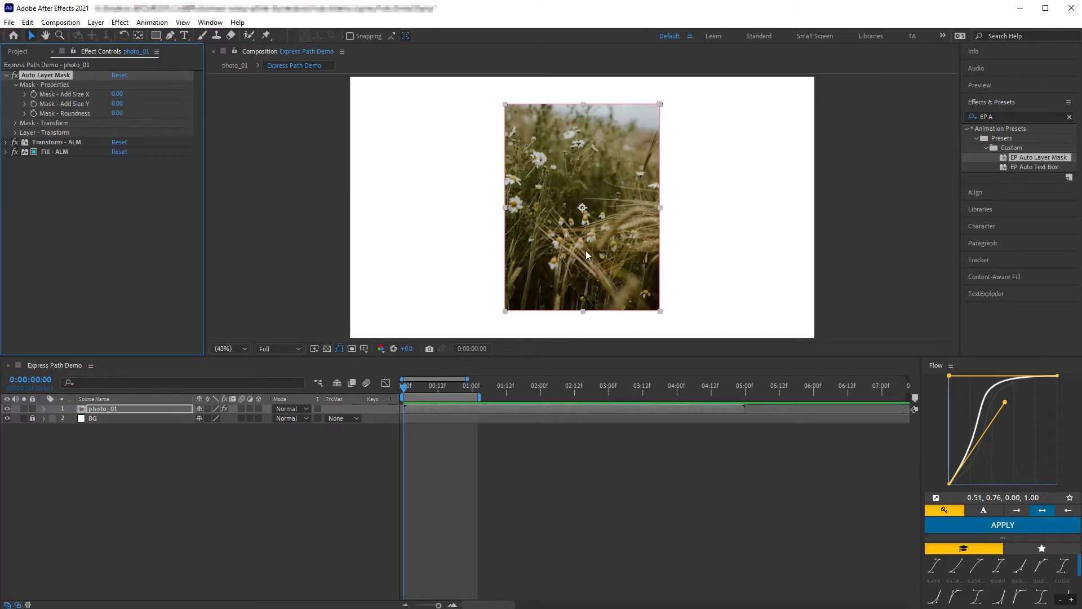
- Try a mask rotation of 20° about the center and return it to 0°
{"action": "left_click", "coordinate": [15, 123]}
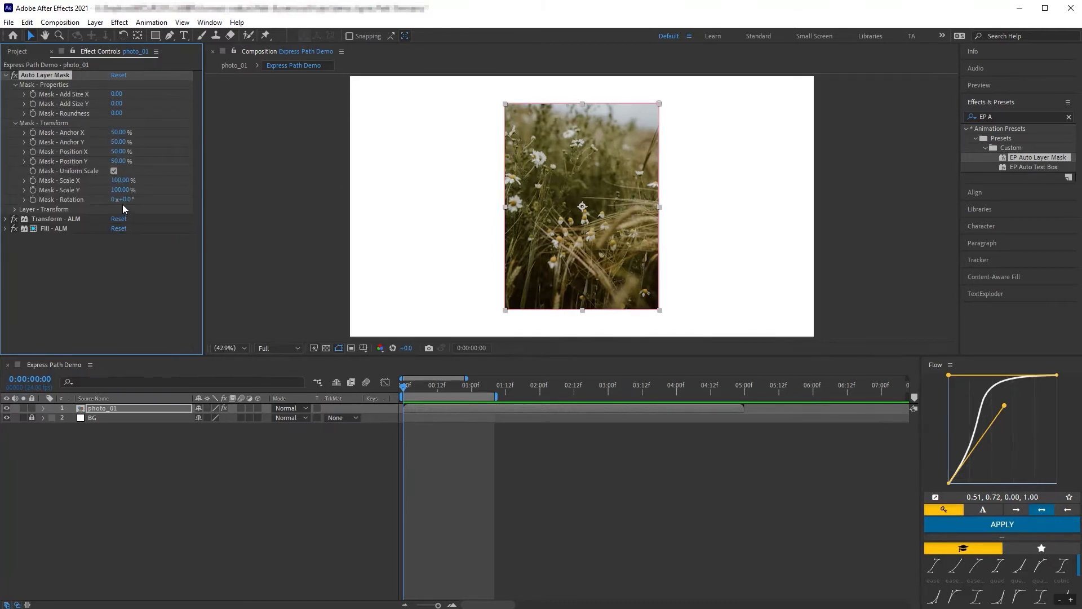
{"action": "mouse_move", "coordinate": [125, 200]}
{"action": "left_mouse_down"}
{"action": "mouse_move", "coordinate": [155, 203]}
{"action": "mouse_move", "coordinate": [134, 203]}
{"action": "left_mouse_up"}
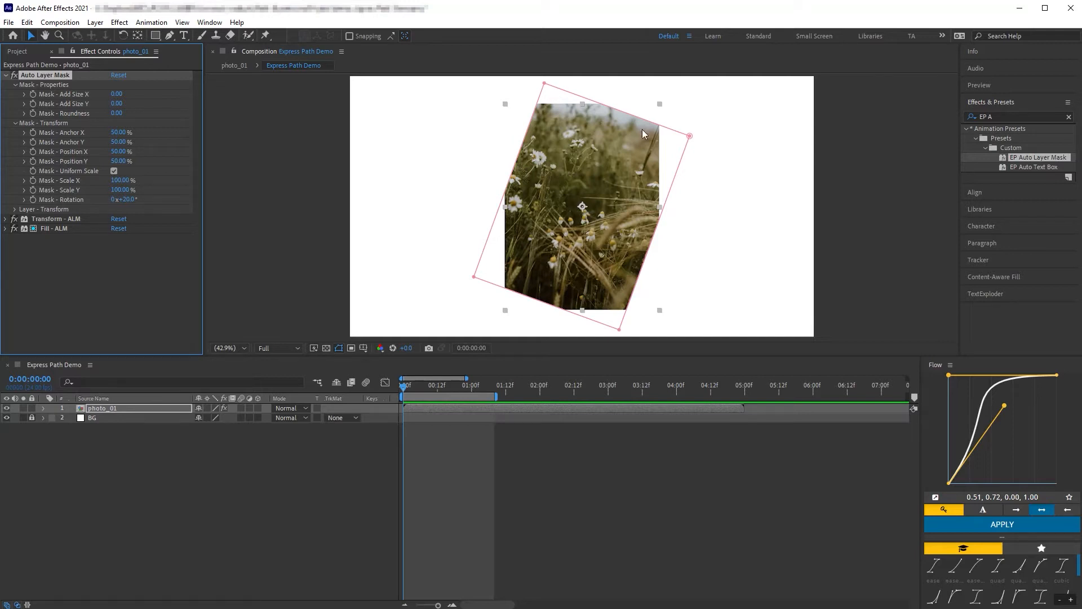
{"action": "left_click", "coordinate": [129, 201]}
{"action": "type", "text": "0"}
{"action": "key", "text": "Return"}
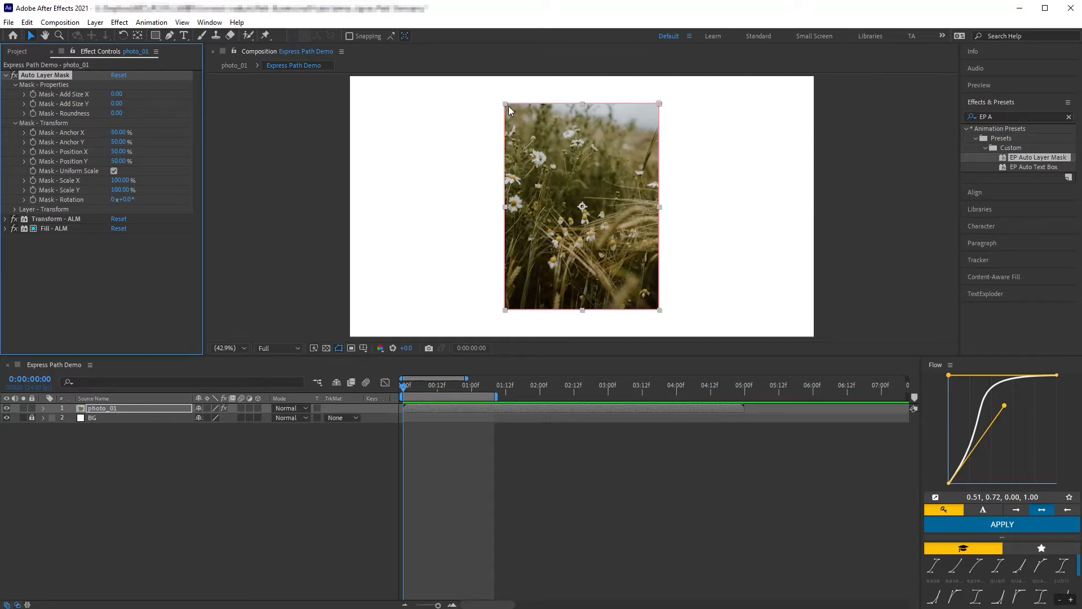
- Set Mask Anchor X and Y to 0% and rotate the mask about that corner to 1x+3.0°
{"action": "left_click_drag", "start_coordinate": [118, 132], "coordinate": [107, 148]}
{"action": "left_click_drag", "start_coordinate": [125, 133], "coordinate": [120, 135]}
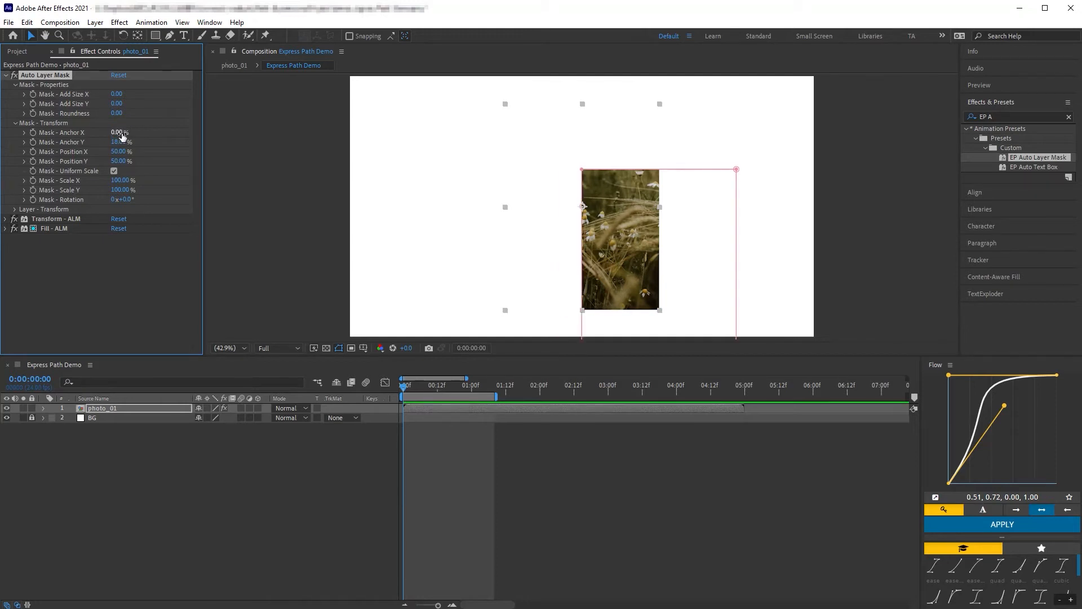
{"action": "left_click", "coordinate": [121, 142]}
{"action": "type", "text": "0"}
{"action": "key", "text": "Return"}
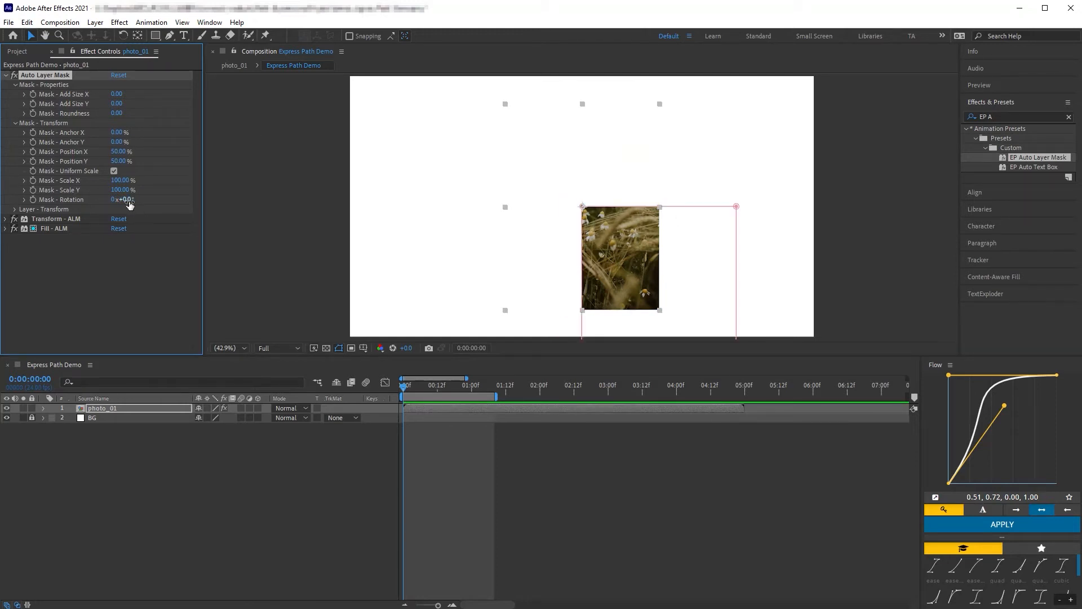
{"action": "left_click_drag", "start_coordinate": [125, 200], "coordinate": [576, 234]}
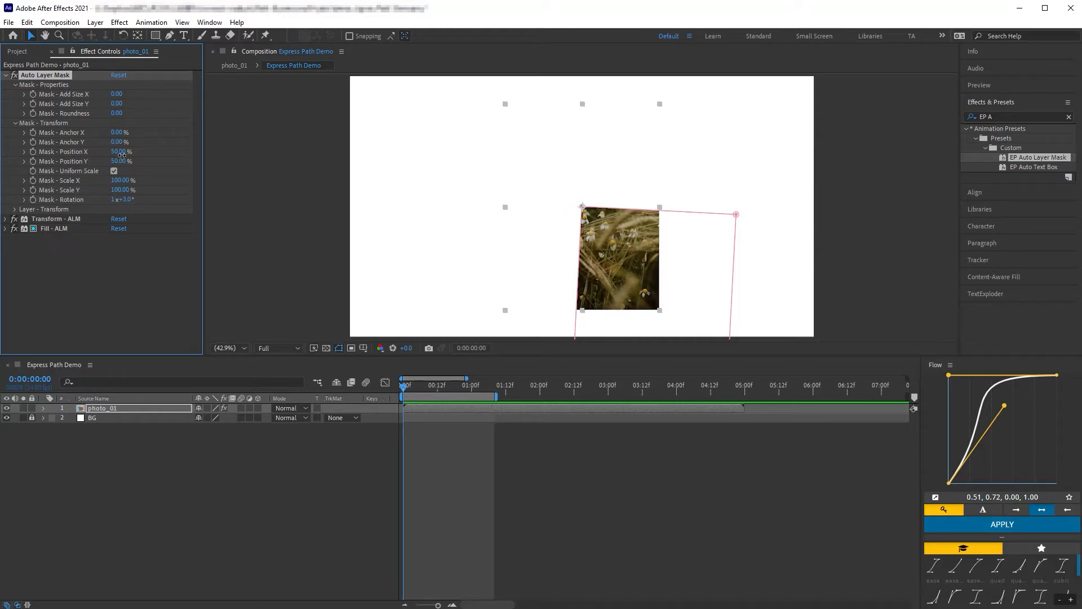
- Set Mask Position X and Y to 0% and adjust the mask rotation to 1x+1.0°
{"action": "left_click_drag", "start_coordinate": [122, 155], "coordinate": [105, 163]}
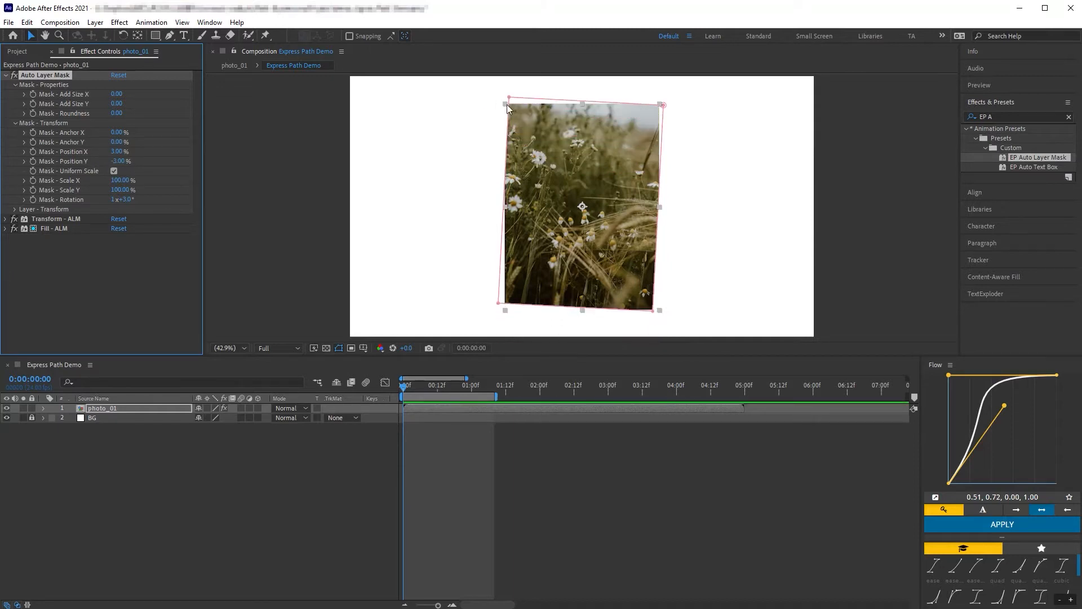
{"action": "key", "text": "Return"}
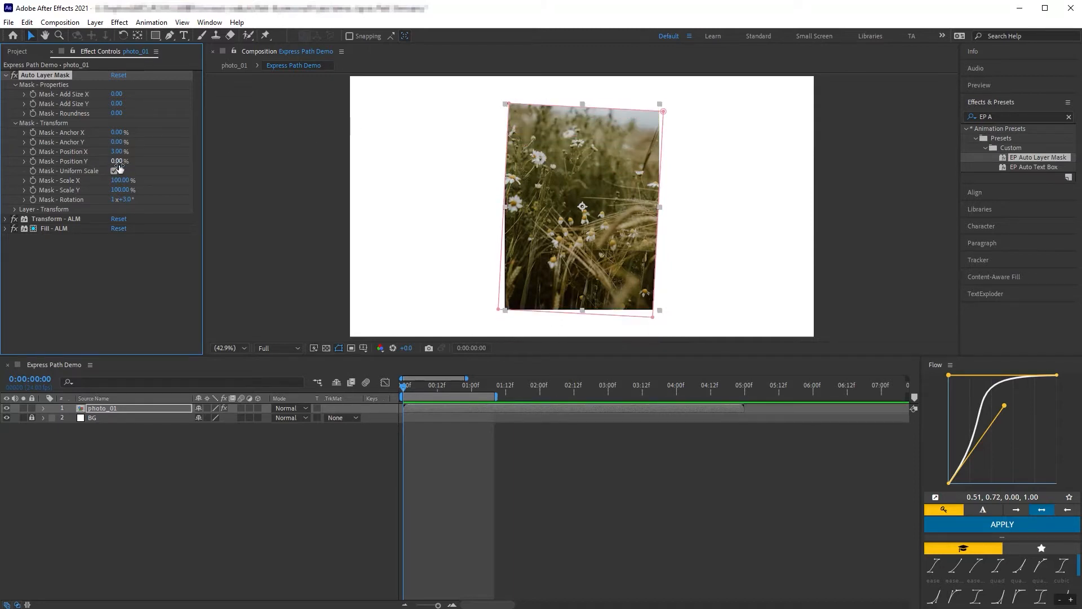
{"action": "left_click", "coordinate": [117, 151]}
{"action": "type", "text": "0"}
{"action": "key", "text": "Return"}
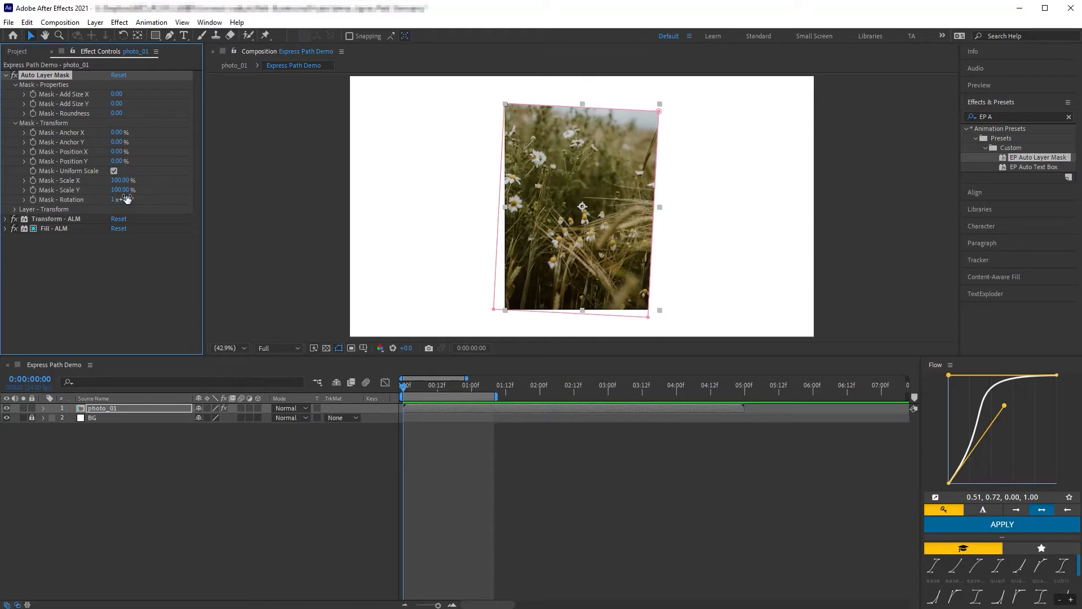
{"action": "mouse_move", "coordinate": [125, 199]}
{"action": "left_mouse_down"}
{"action": "mouse_move", "coordinate": [115, 199]}
{"action": "mouse_move", "coordinate": [153, 206]}
{"action": "mouse_move", "coordinate": [132, 209]}
{"action": "left_mouse_up"}
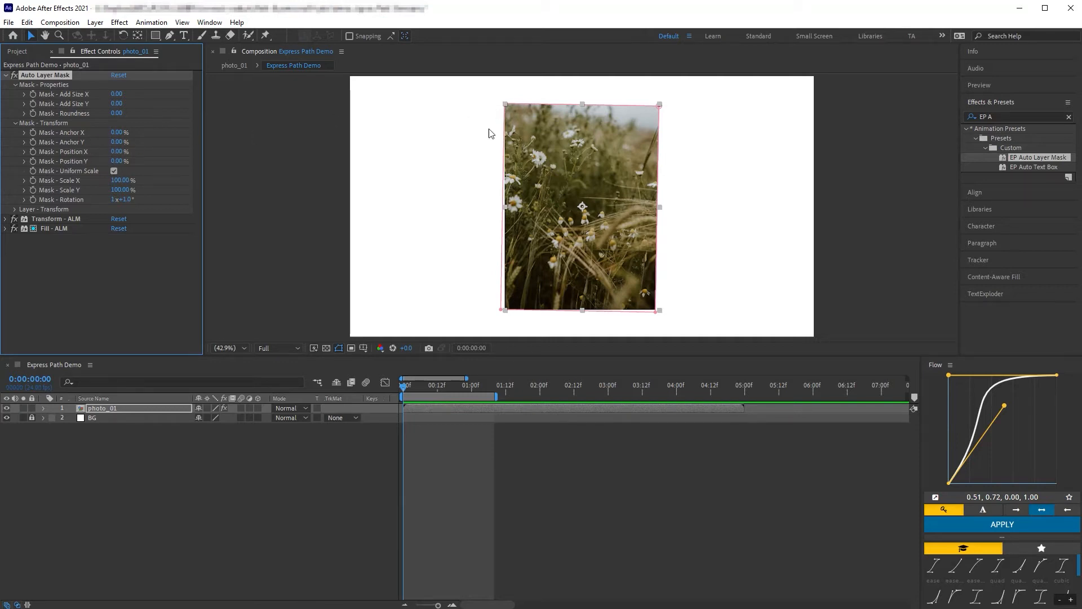
{"action": "left_click", "coordinate": [169, 410]}
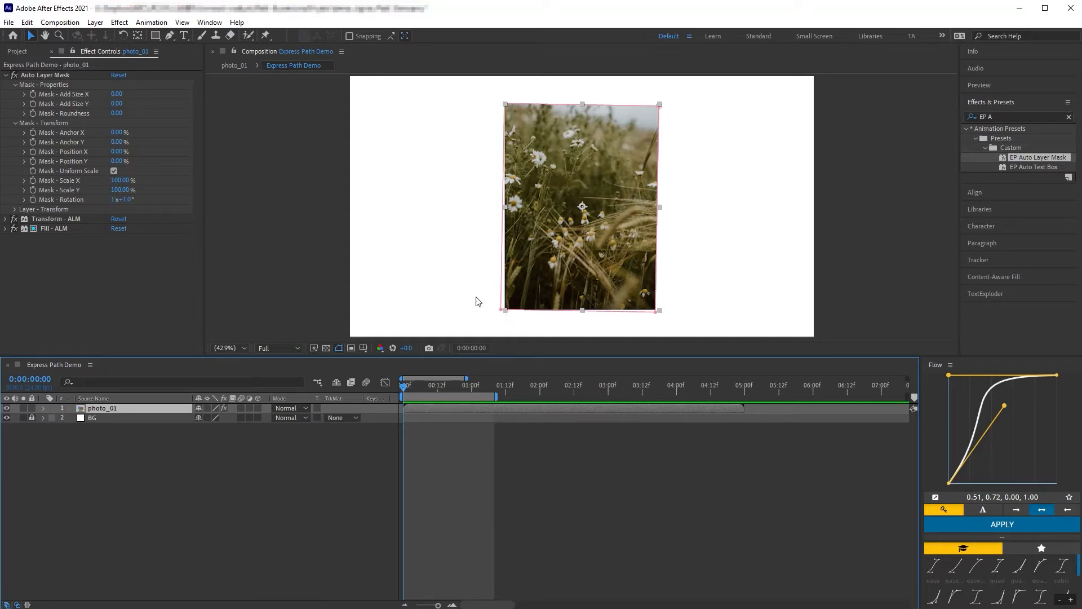
- Return the mask rotation to 0° and reset the Auto Layer Mask effect to its defaults
{"action": "left_click", "coordinate": [126, 201]}
{"action": "type", "text": "0"}
{"action": "key", "text": "Return"}
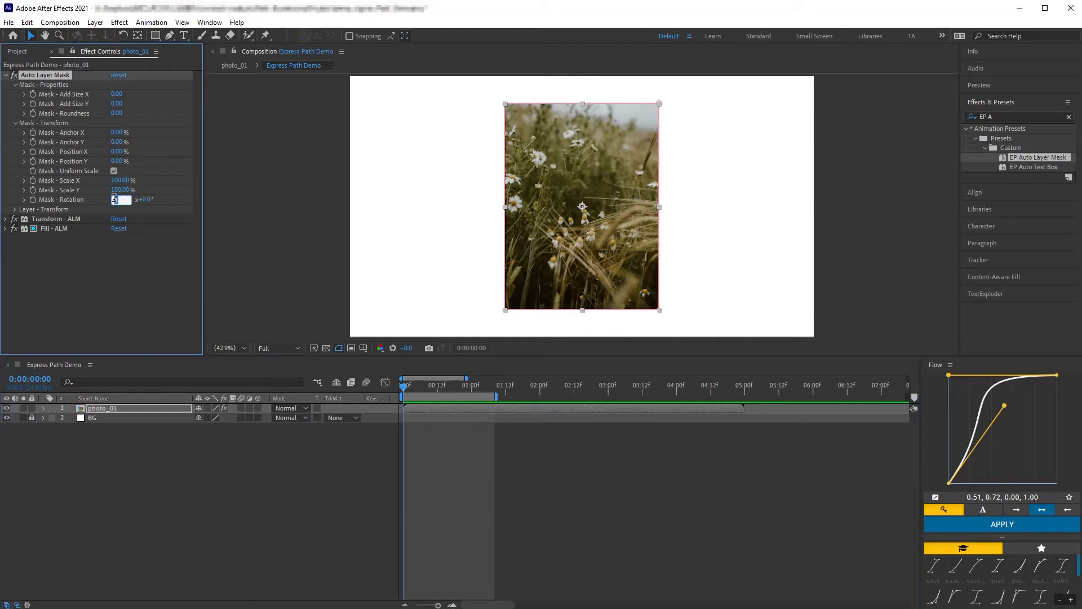
{"action": "mouse_move", "coordinate": [120, 180]}
{"action": "left_mouse_down"}
{"action": "mouse_move", "coordinate": [93, 182]}
{"action": "mouse_move", "coordinate": [121, 186]}
{"action": "left_mouse_up"}
{"action": "left_click", "coordinate": [116, 76]}
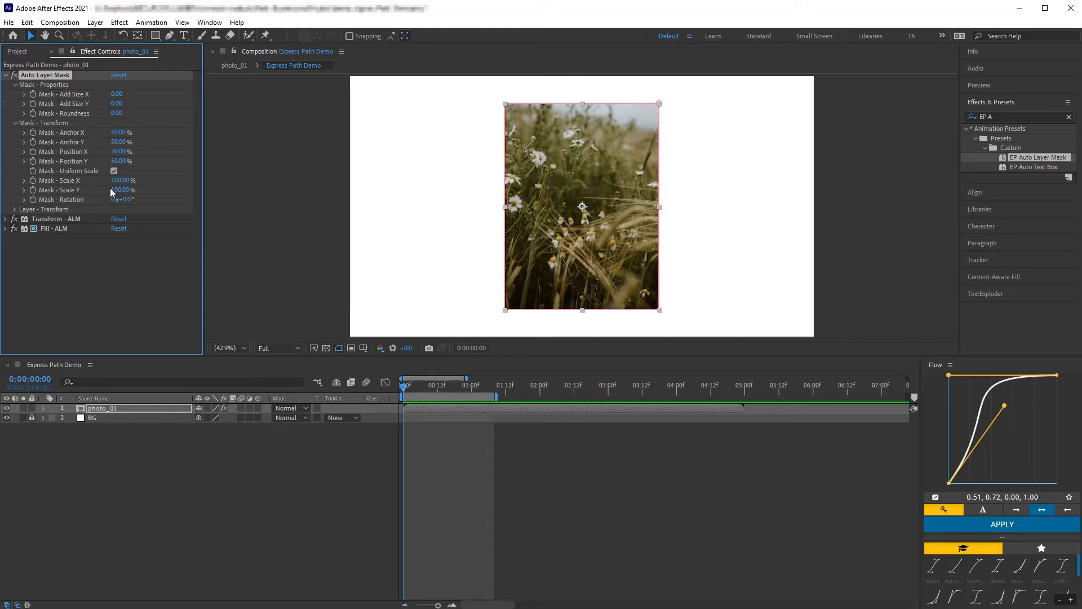
- Scale the mask uniformly to 58%, turn off Mask Uniform Scale and reduce Mask Scale X to 57%
{"action": "left_click_drag", "start_coordinate": [120, 181], "coordinate": [93, 181]}
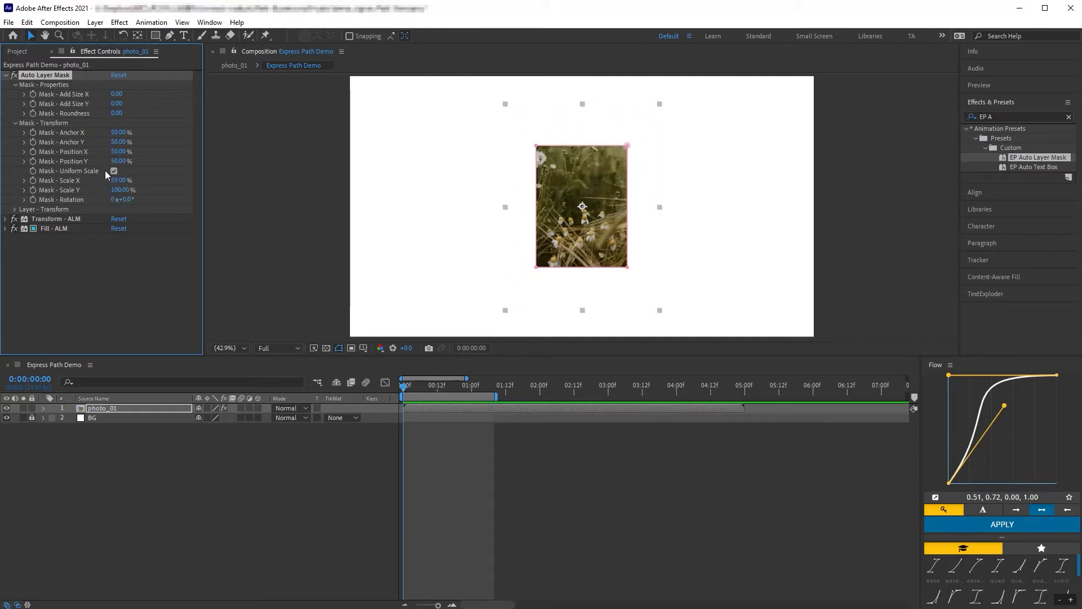
{"action": "mouse_move", "coordinate": [116, 180]}
{"action": "left_mouse_down"}
{"action": "mouse_move", "coordinate": [99, 183]}
{"action": "mouse_move", "coordinate": [135, 194]}
{"action": "mouse_move", "coordinate": [90, 184]}
{"action": "mouse_move", "coordinate": [112, 183]}
{"action": "left_mouse_up"}
{"action": "left_click", "coordinate": [114, 171]}
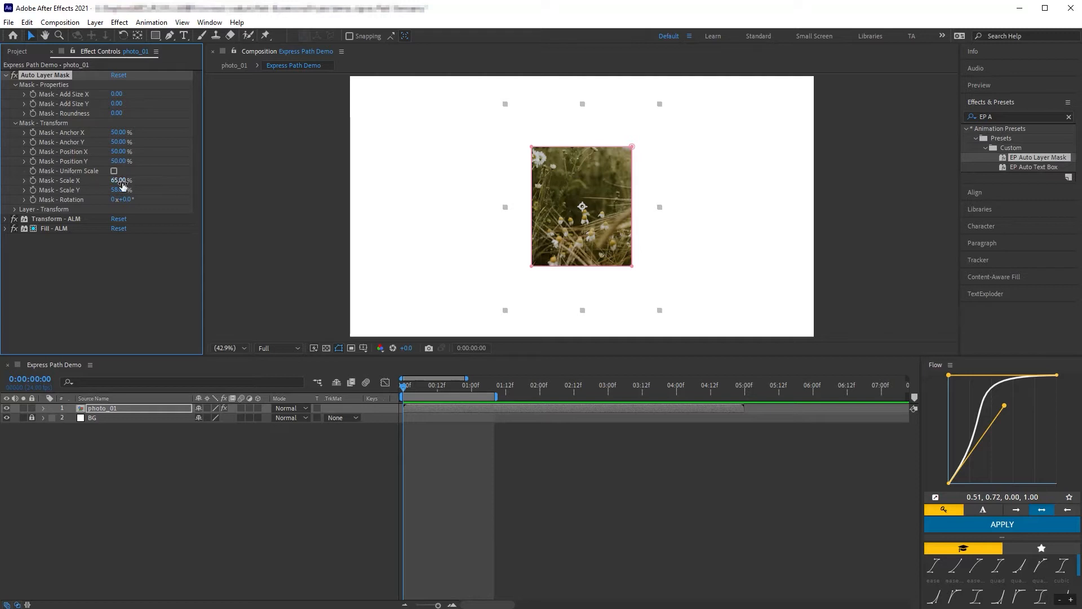
{"action": "mouse_move", "coordinate": [120, 181]}
{"action": "left_mouse_down"}
{"action": "mouse_move", "coordinate": [106, 184]}
{"action": "mouse_move", "coordinate": [115, 183]}
{"action": "left_mouse_up"}
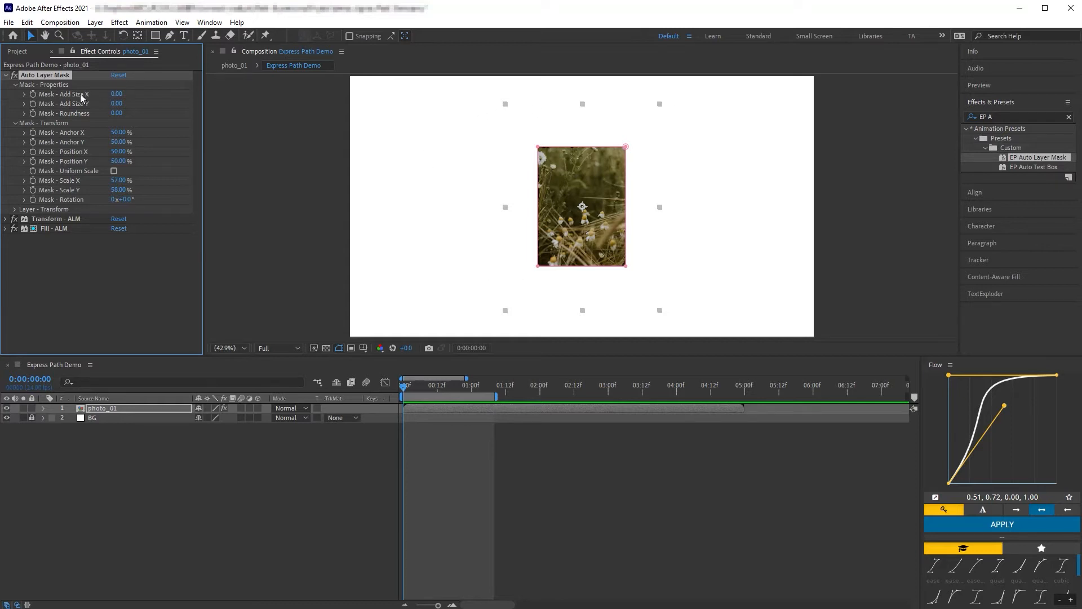
- Try Mask Add Size X -33, Add Size Y -5, Roundness 110 and Scale X 140%, and reset the effect
{"action": "left_click_drag", "start_coordinate": [115, 96], "coordinate": [192, 121]}
{"action": "left_click_drag", "start_coordinate": [119, 180], "coordinate": [336, 169]}
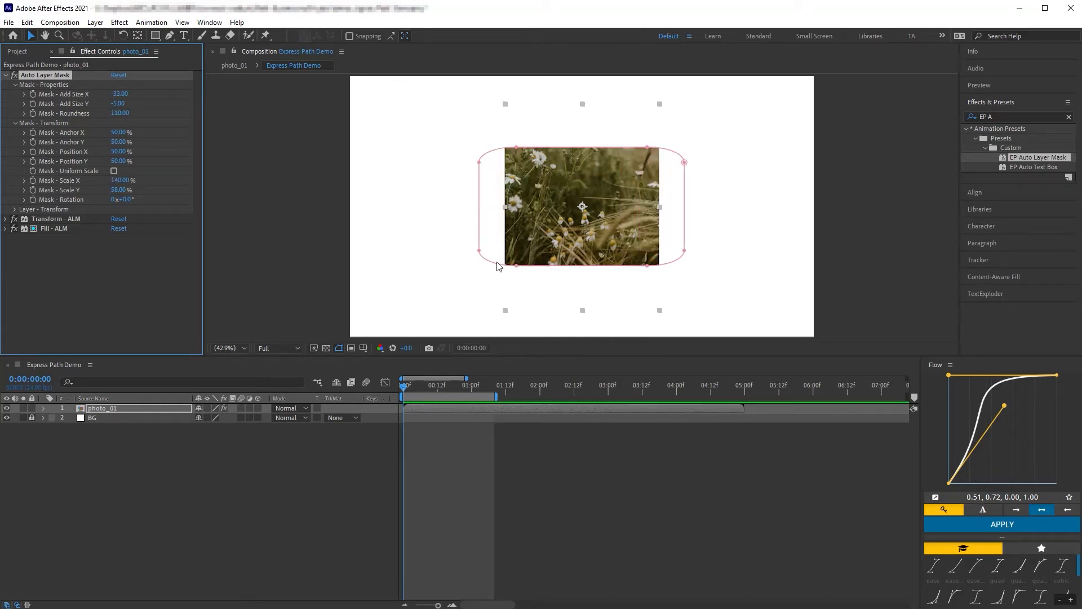
{"action": "left_click", "coordinate": [119, 78]}
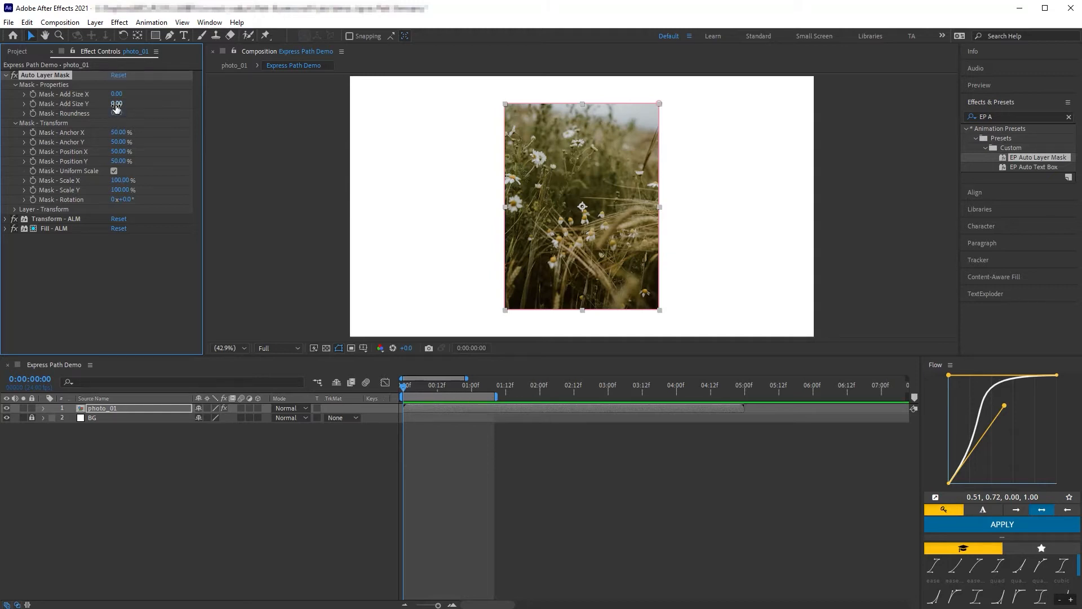
- Try a near-circular mask with Add Size Y about -171 and high roundness, scale it non-uniformly, and reset the effect
{"action": "left_click_drag", "start_coordinate": [117, 104], "coordinate": [411, 172]}
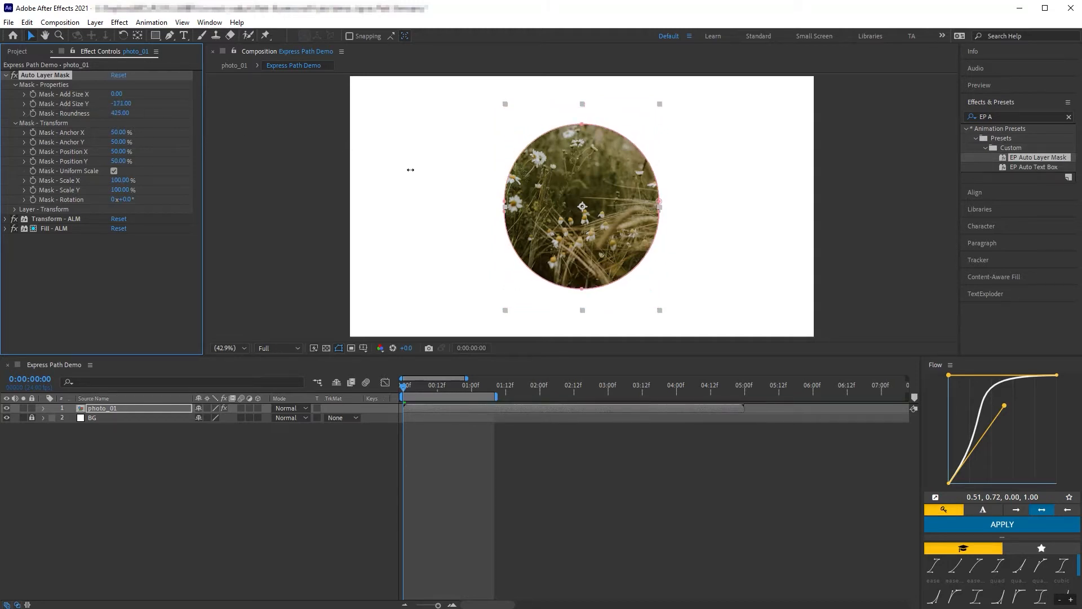
{"action": "left_click", "coordinate": [114, 171]}
{"action": "left_click_drag", "start_coordinate": [120, 180], "coordinate": [107, 198]}
{"action": "left_click", "coordinate": [118, 75]}
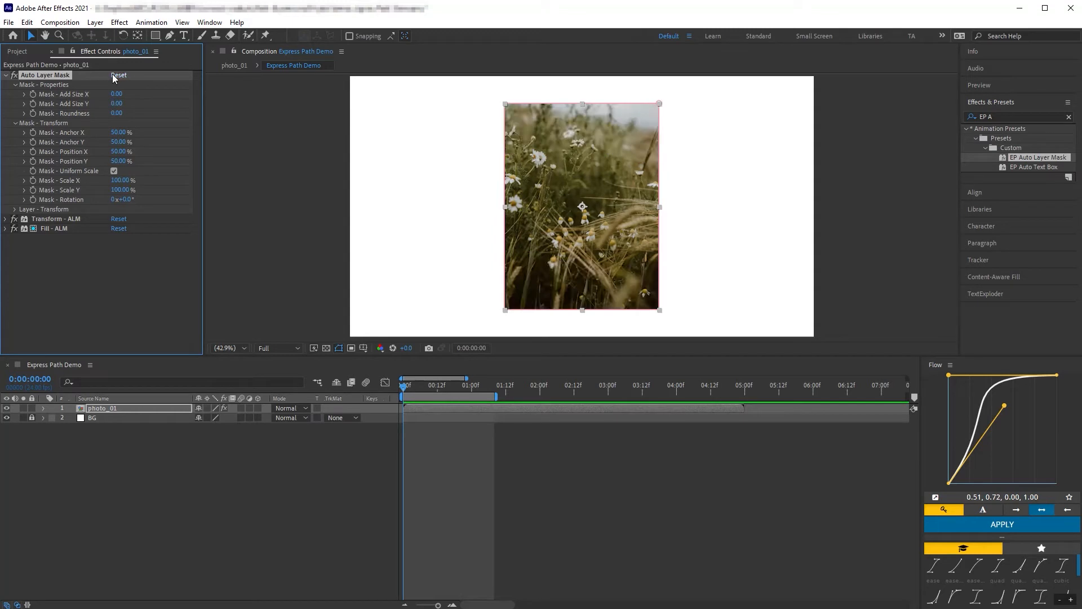
- Collapse the mask property groups, and set Layer Position X to 76% to shift the photo inside its mask
{"action": "left_click", "coordinate": [15, 123]}
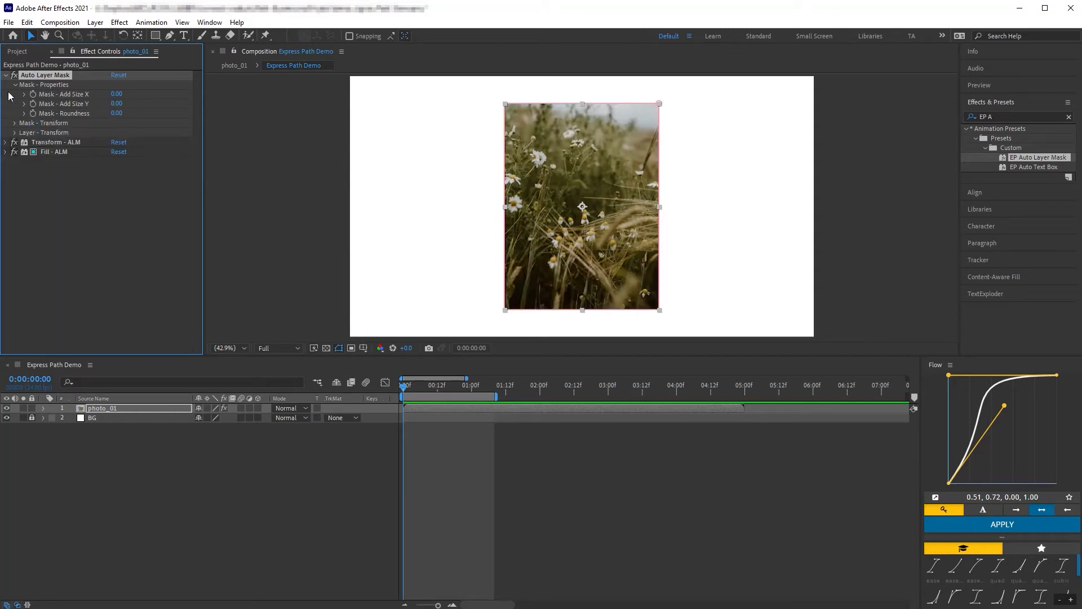
{"action": "left_click", "coordinate": [16, 84]}
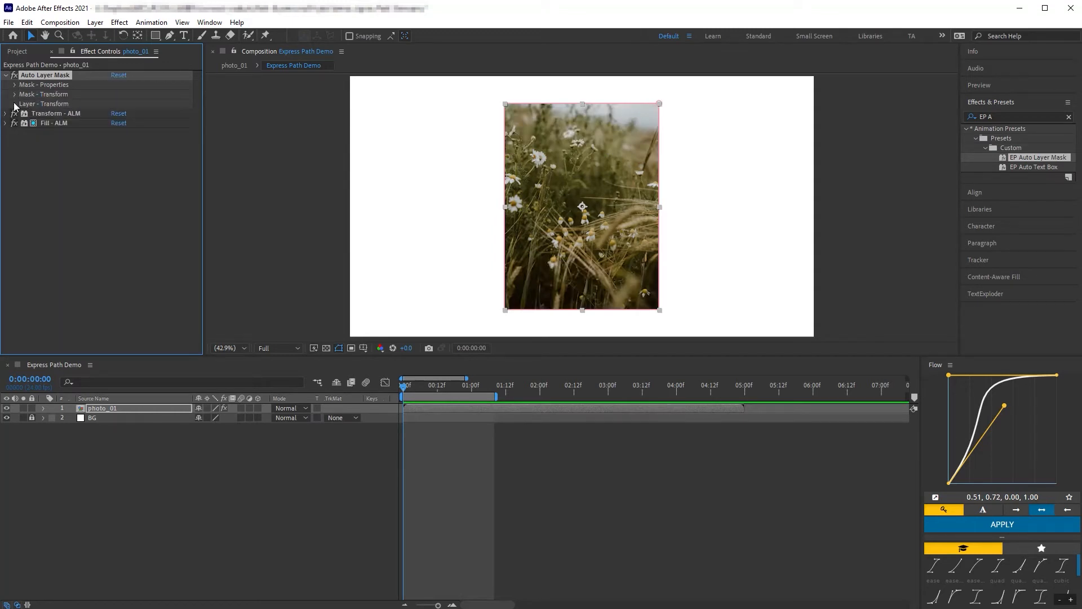
{"action": "left_click", "coordinate": [16, 104]}
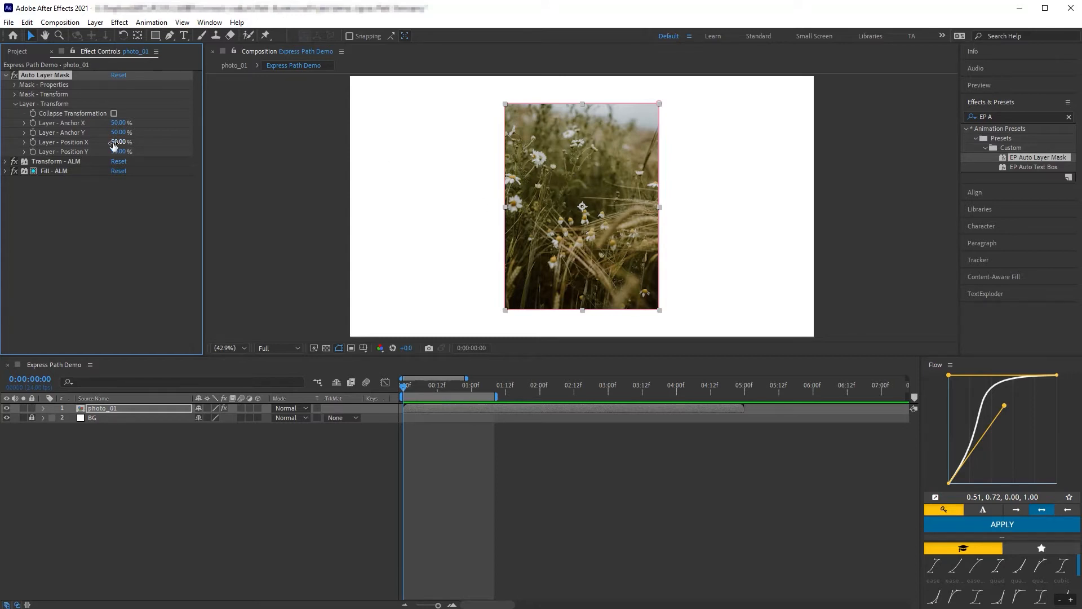
{"action": "left_click_drag", "start_coordinate": [113, 145], "coordinate": [139, 159]}
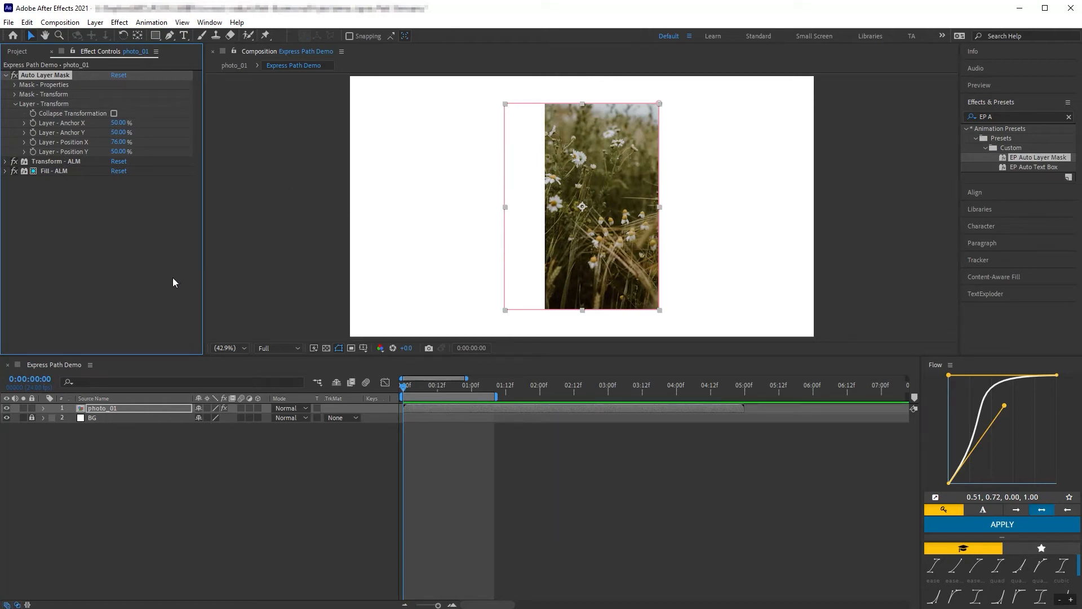
{"action": "left_click", "coordinate": [120, 406]}
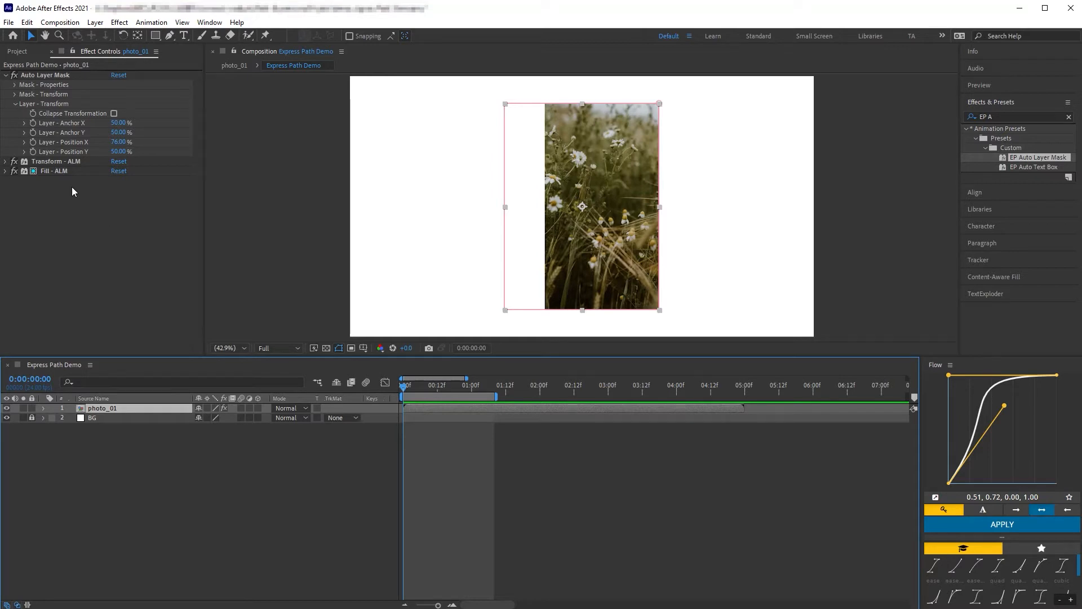
- Expand the Transform - ALM effect's properties and set Layer Position X to 50%
{"action": "left_click", "coordinate": [29, 103]}
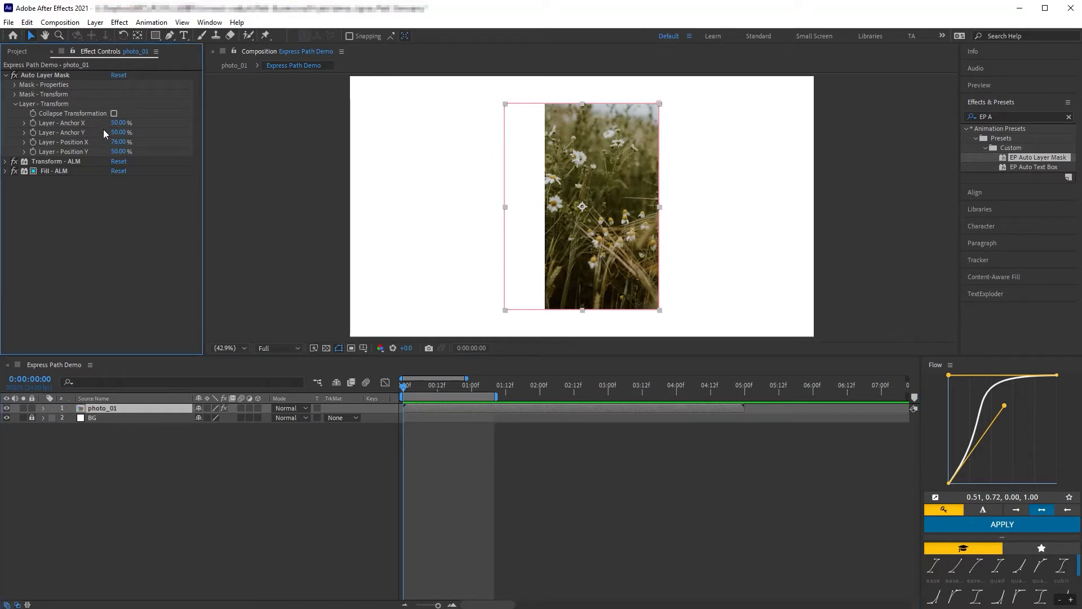
{"action": "left_click", "coordinate": [52, 160]}
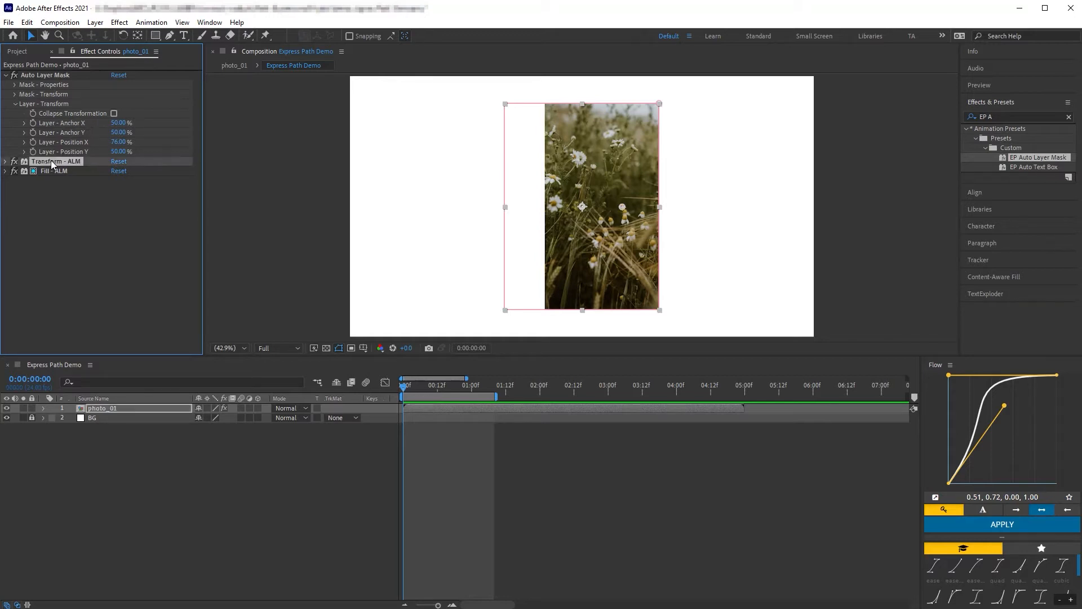
{"action": "left_click", "coordinate": [5, 162]}
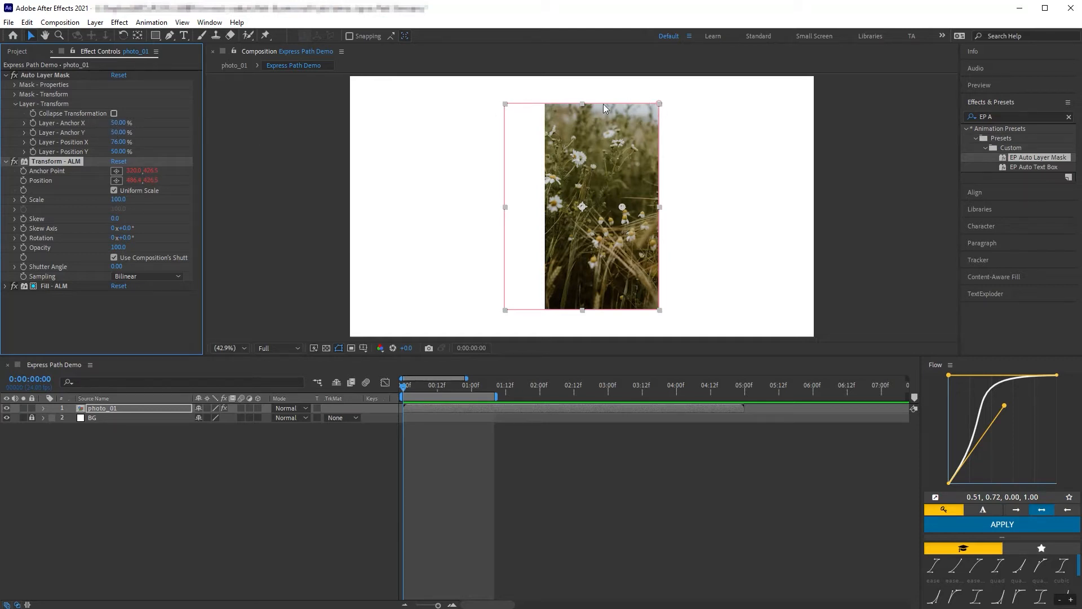
{"action": "left_click", "coordinate": [120, 142]}
{"action": "type", "text": "50"}
{"action": "key", "text": "Return"}
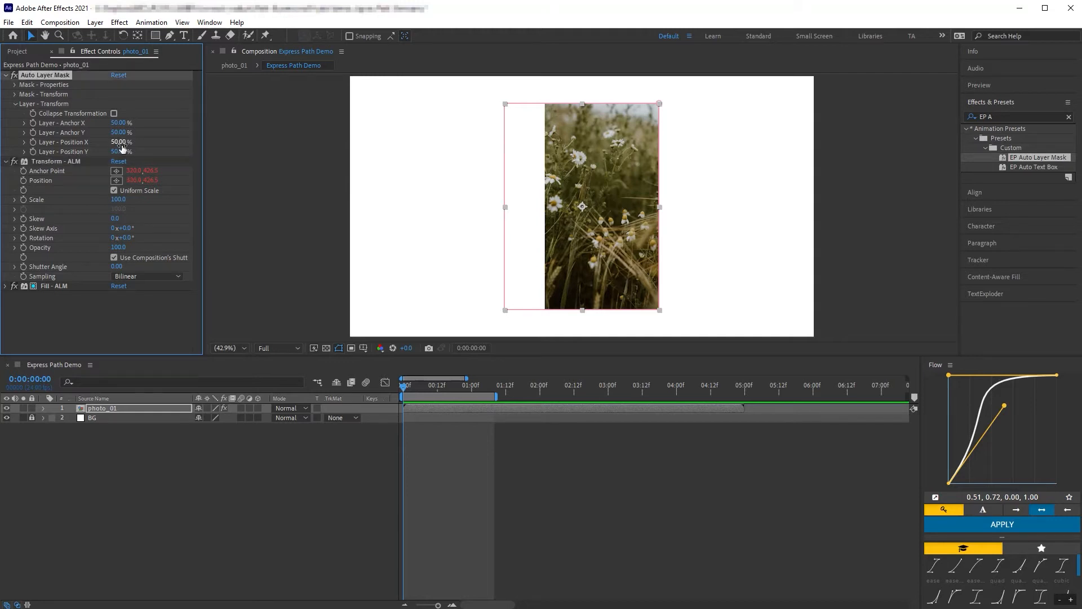
- Scale the photo inside its mask to 77 and rotate it to 33° with the Transform - ALM effect
{"action": "mouse_move", "coordinate": [127, 238]}
{"action": "left_mouse_down"}
{"action": "mouse_move", "coordinate": [147, 239]}
{"action": "mouse_move", "coordinate": [137, 240]}
{"action": "left_mouse_up"}
{"action": "mouse_move", "coordinate": [113, 200]}
{"action": "left_mouse_down"}
{"action": "mouse_move", "coordinate": [125, 209]}
{"action": "mouse_move", "coordinate": [109, 207]}
{"action": "left_mouse_up"}
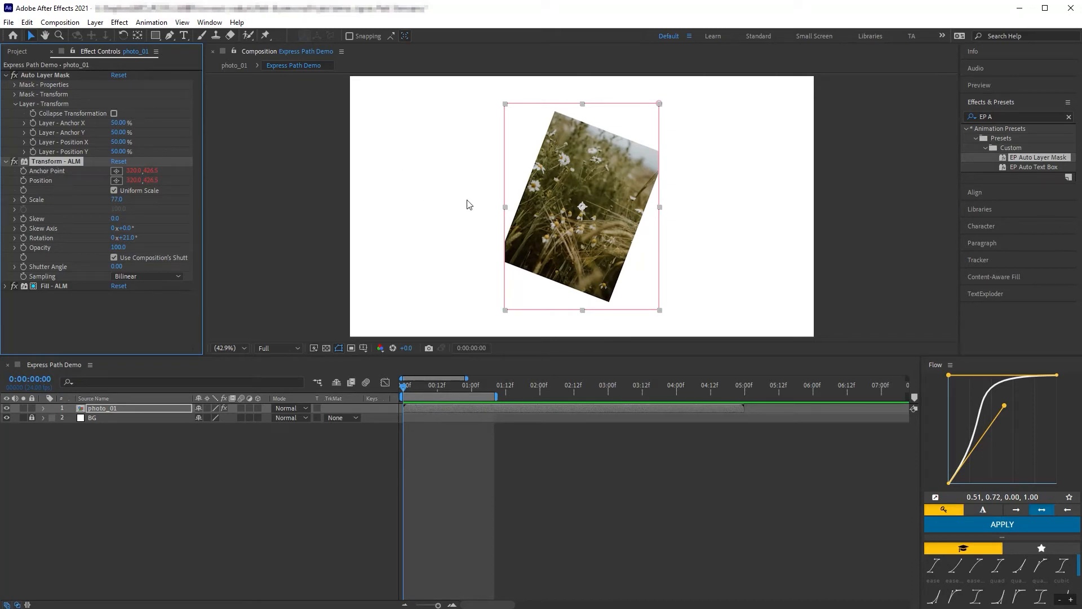
{"action": "mouse_move", "coordinate": [125, 238]}
{"action": "left_mouse_down"}
{"action": "mouse_move", "coordinate": [164, 241]}
{"action": "mouse_move", "coordinate": [136, 241]}
{"action": "left_mouse_up"}
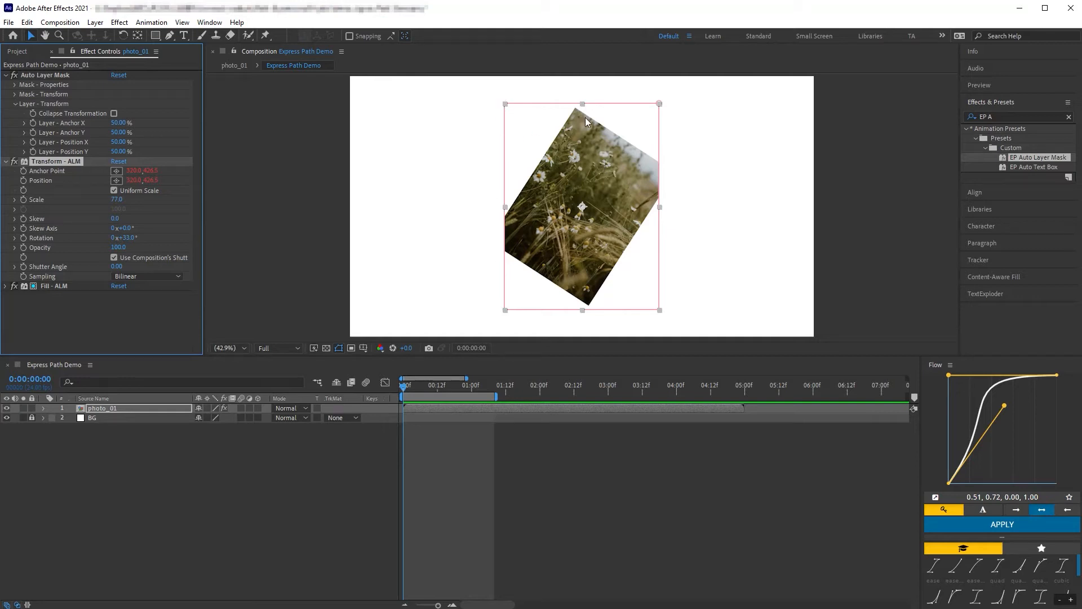
- Set Layer Anchor X and Layer Anchor Y to 0%, and test the new pivot with a Transform - ALM rotation of 5°
{"action": "left_click", "coordinate": [116, 122]}
{"action": "type", "text": "0"}
{"action": "key", "text": "Return"}
{"action": "left_click", "coordinate": [121, 132]}
{"action": "type", "text": "0"}
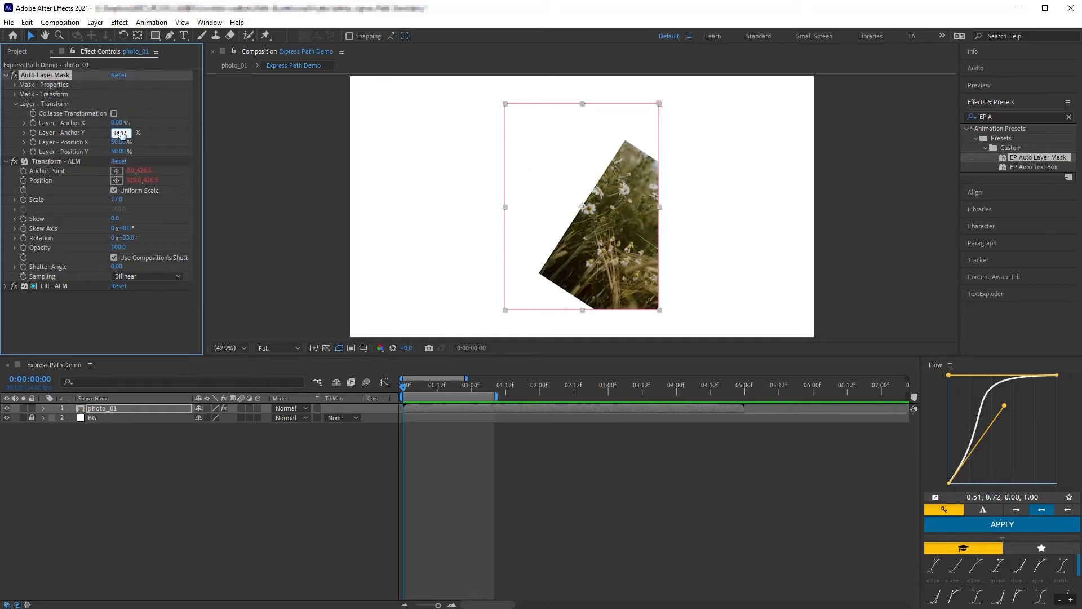
{"action": "key", "text": "Return"}
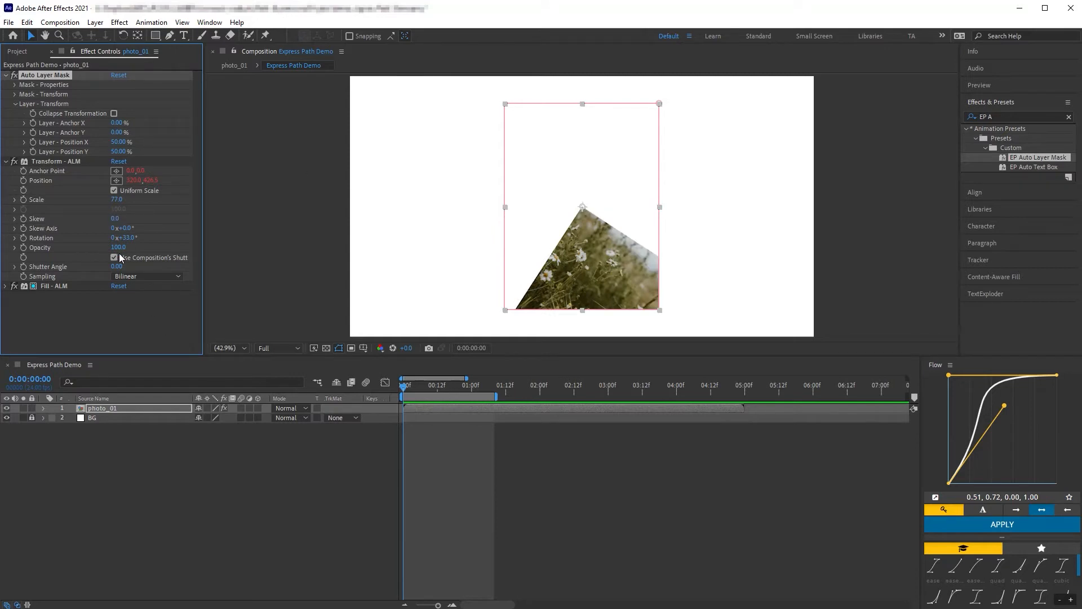
{"action": "mouse_move", "coordinate": [124, 237]}
{"action": "left_mouse_down"}
{"action": "mouse_move", "coordinate": [240, 254]}
{"action": "mouse_move", "coordinate": [122, 250]}
{"action": "left_mouse_up"}
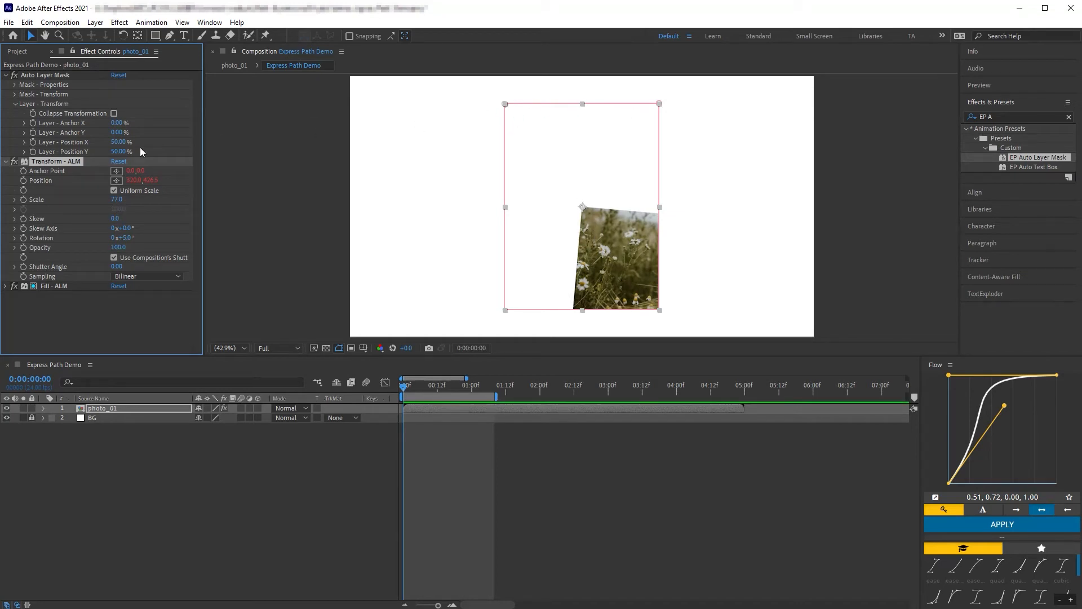
- Set Layer Position Y and Layer Position X to 0%
{"action": "left_click_drag", "start_coordinate": [119, 151], "coordinate": [95, 152]}
{"action": "left_click", "coordinate": [117, 153]}
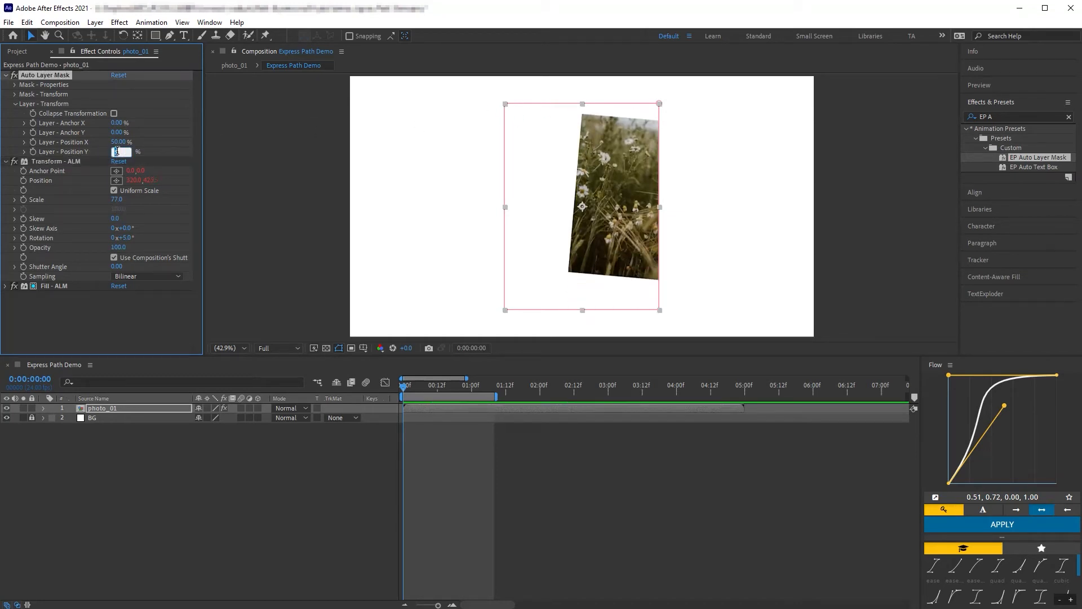
{"action": "type", "text": "0"}
{"action": "key", "text": "Return"}
{"action": "left_click", "coordinate": [118, 142]}
{"action": "type", "text": "0"}
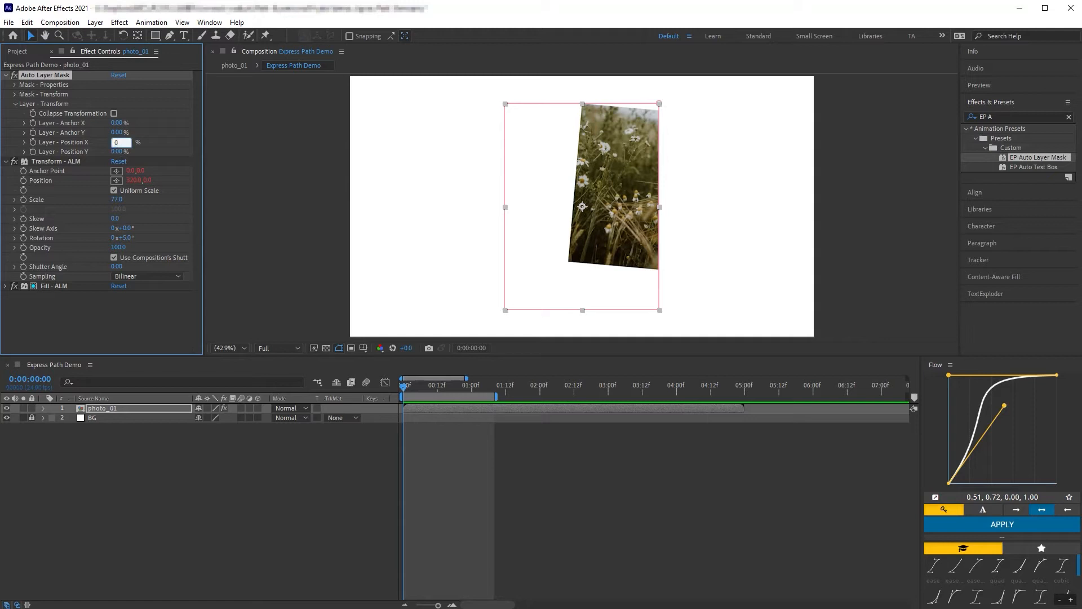
{"action": "key", "text": "Return"}
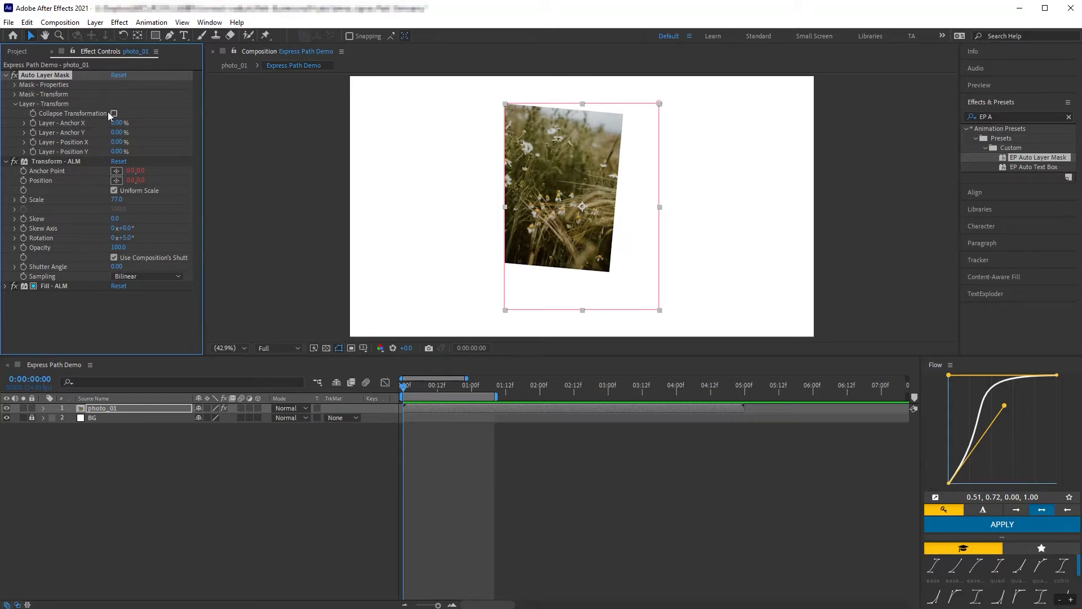
- Turn on photo_01's collapse transformations switch and the effect's Collapse Transformation option, rotating the photo in Transform - ALM to 10°
{"action": "left_click", "coordinate": [124, 409]}
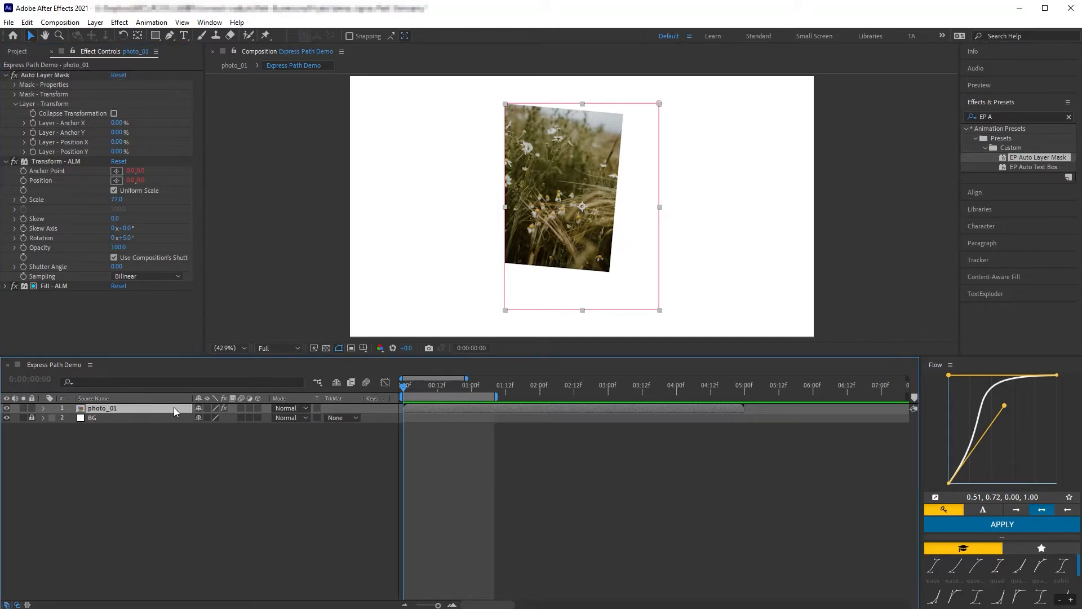
{"action": "left_click", "coordinate": [207, 407]}
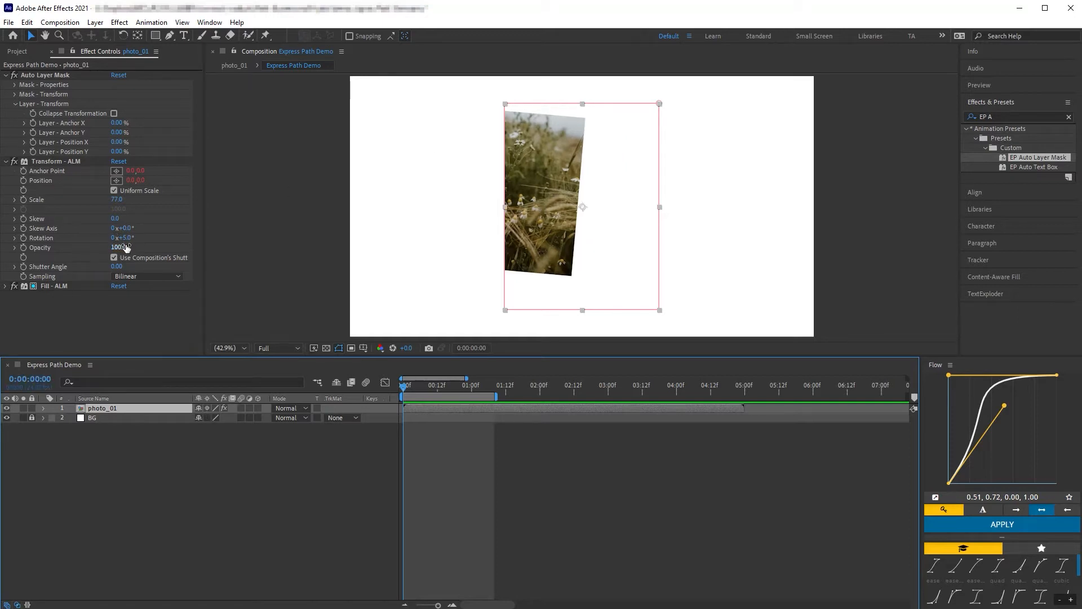
{"action": "left_click_drag", "start_coordinate": [121, 238], "coordinate": [132, 241]}
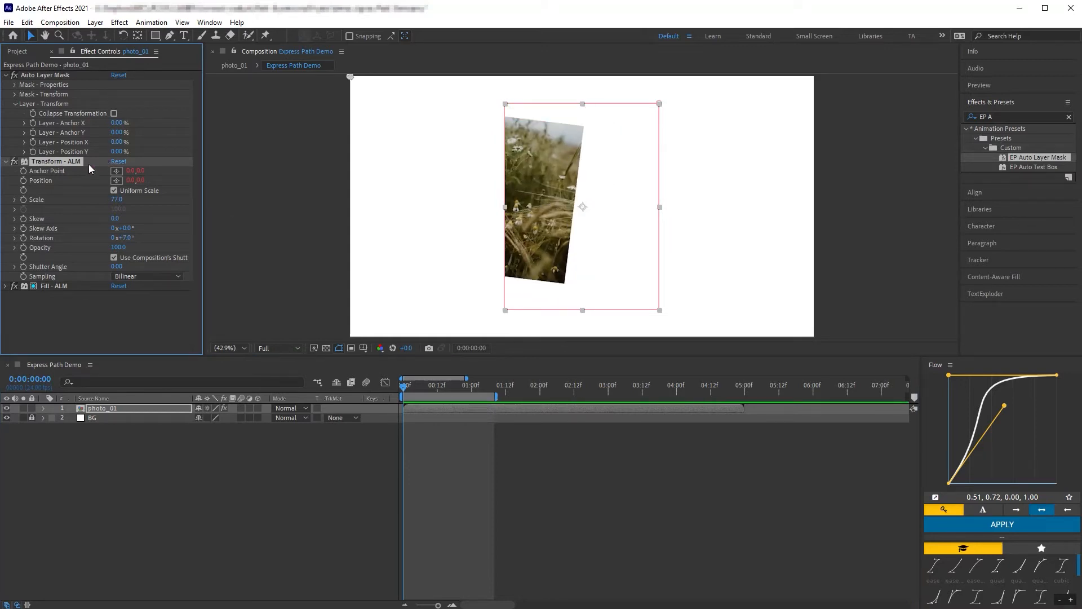
{"action": "left_click", "coordinate": [114, 113]}
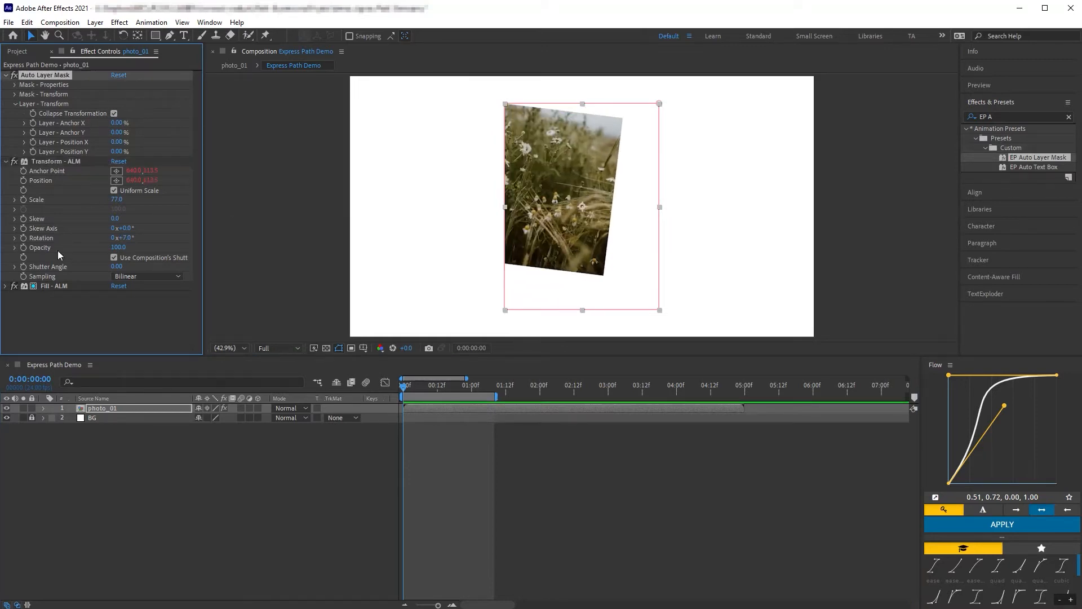
{"action": "left_click_drag", "start_coordinate": [122, 238], "coordinate": [145, 244]}
- Reset the Auto Layer Mask and Transform - ALM effects, and set Layer Position X to 90%
{"action": "left_click", "coordinate": [118, 75]}
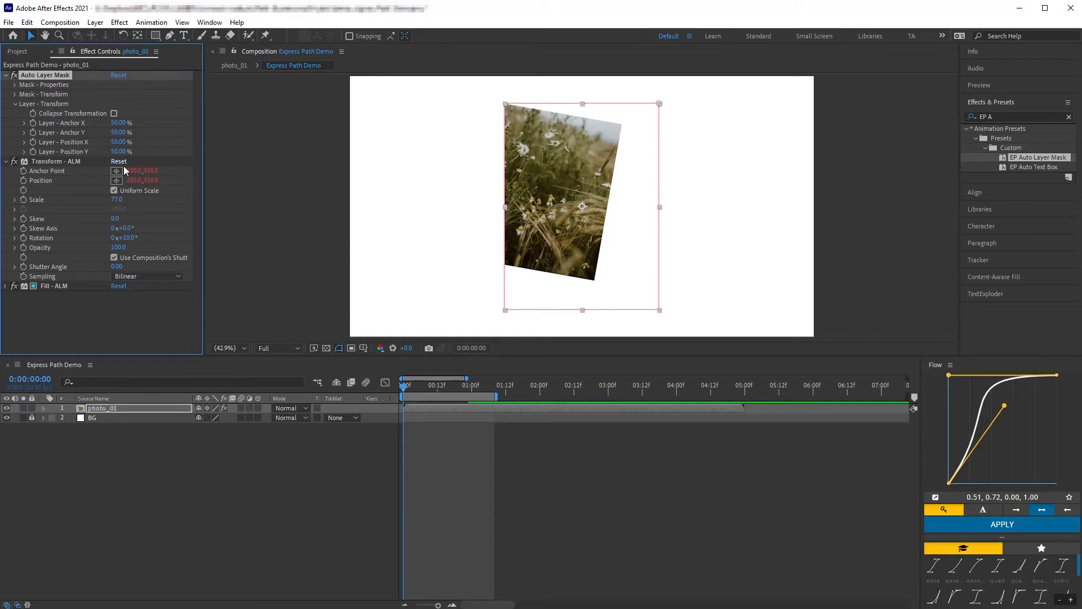
{"action": "left_click", "coordinate": [118, 161]}
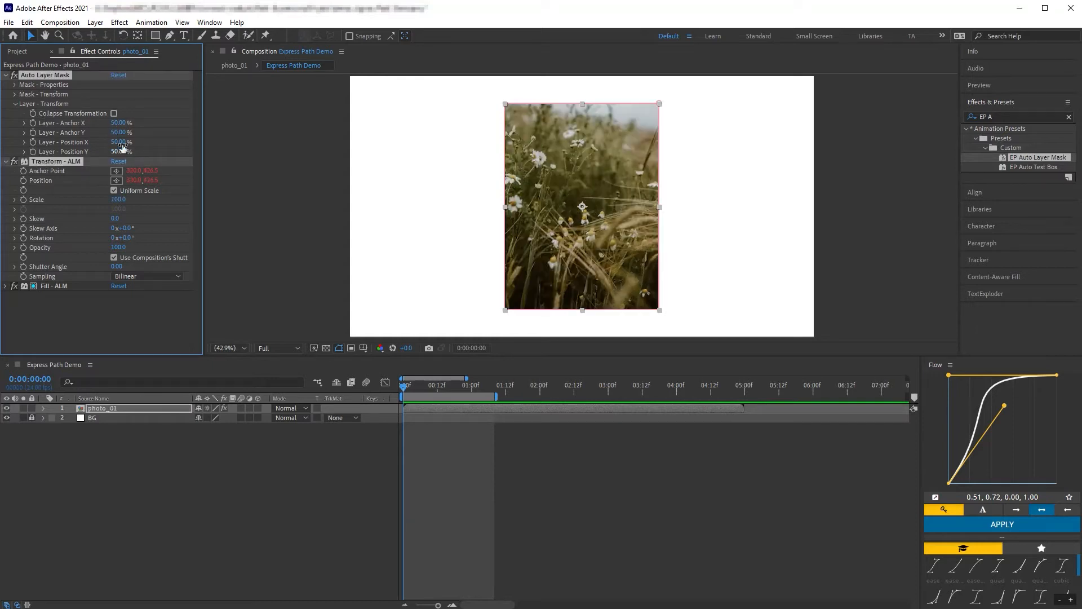
{"action": "left_click_drag", "start_coordinate": [118, 143], "coordinate": [143, 144]}
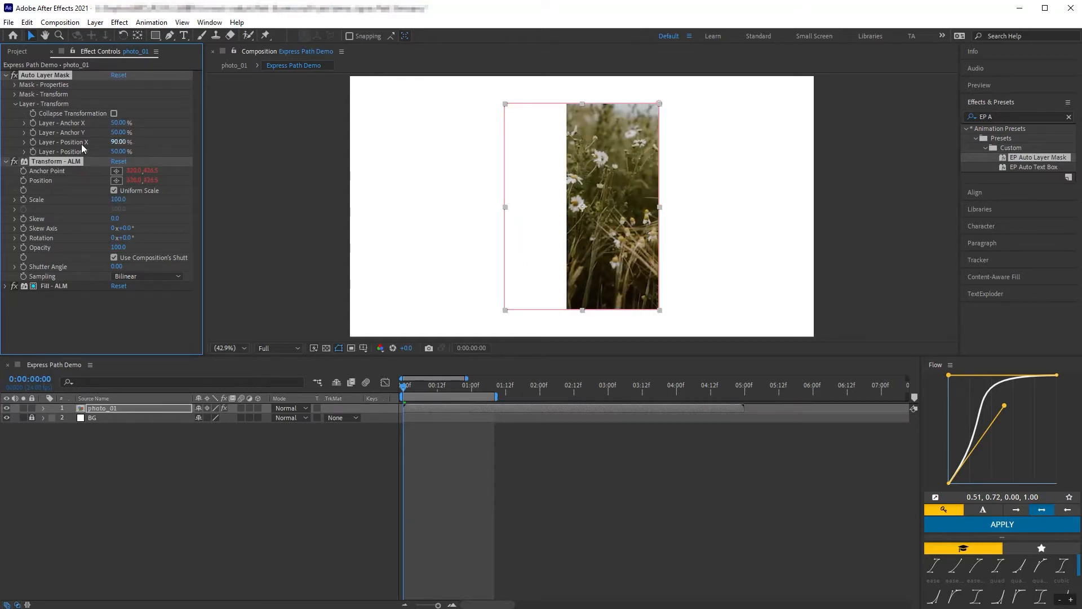
- Toggle the effect's Collapse Transformation option, turn off photo_01's collapse transformations switch, and reset the Auto Layer Mask effect
{"action": "left_click", "coordinate": [114, 113]}
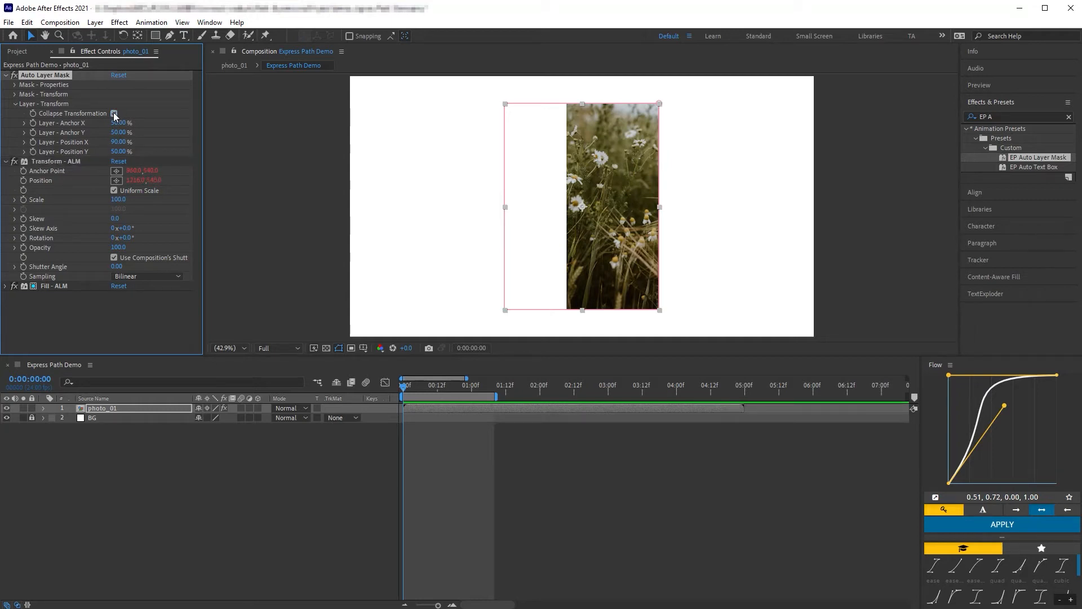
{"action": "left_click", "coordinate": [168, 412]}
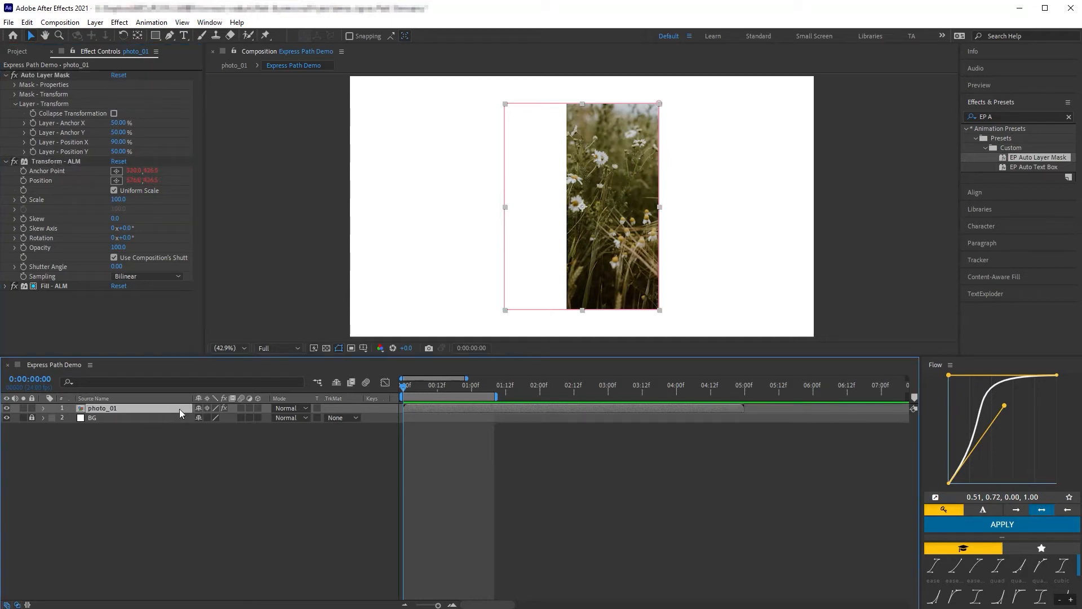
{"action": "left_click", "coordinate": [207, 409]}
{"action": "left_click", "coordinate": [40, 162]}
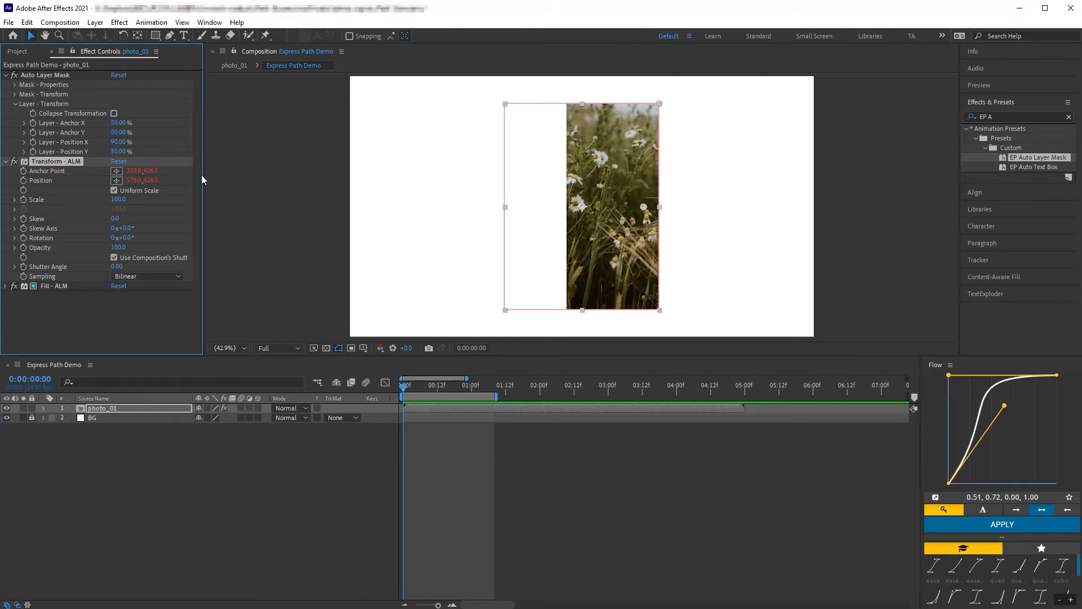
{"action": "left_click", "coordinate": [120, 76]}
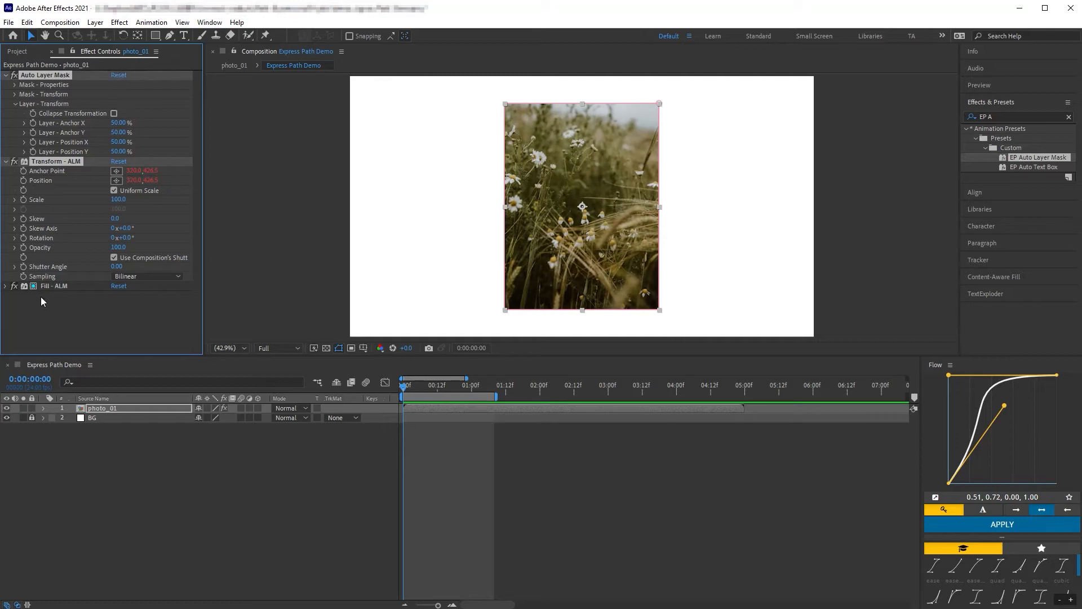
- Set Layer Position X to 82% and switch the Fill - ALM effect off and on to compare the cropping
{"action": "left_click", "coordinate": [54, 286]}
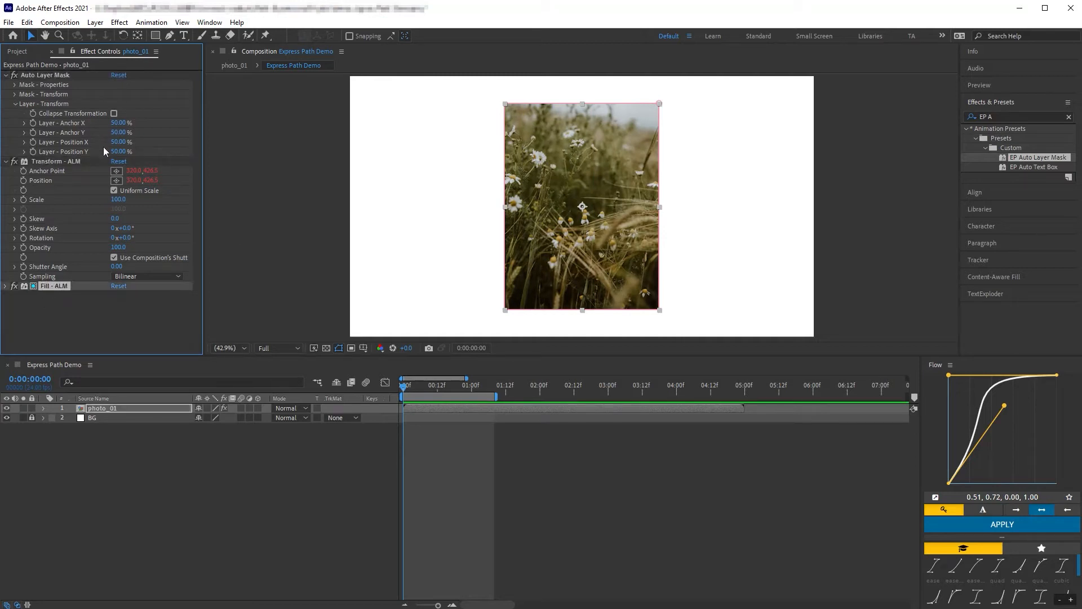
{"action": "left_click_drag", "start_coordinate": [113, 141], "coordinate": [135, 142]}
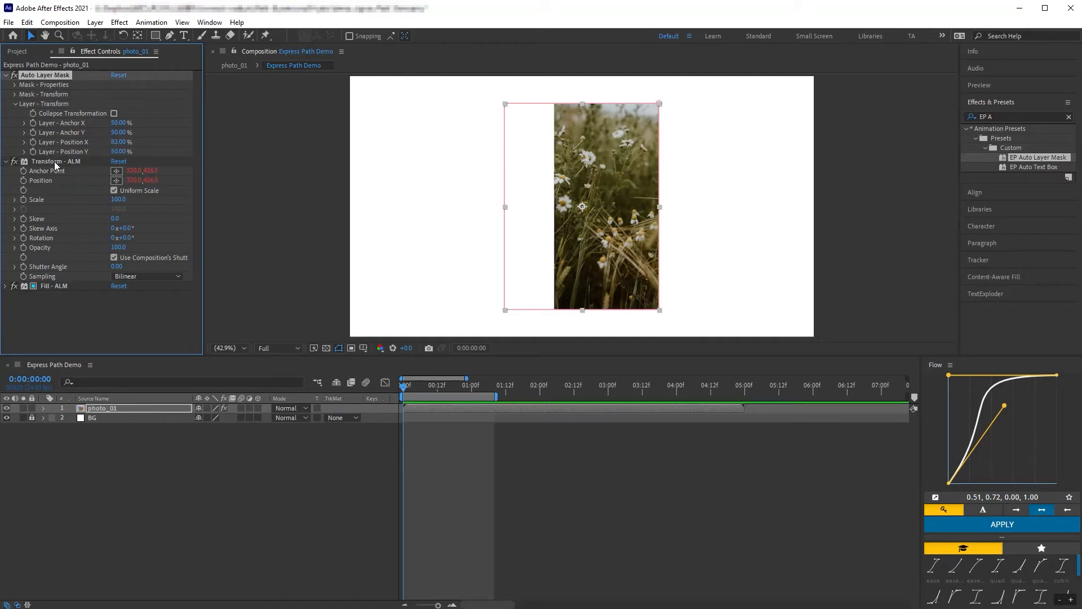
{"action": "left_click", "coordinate": [14, 287]}
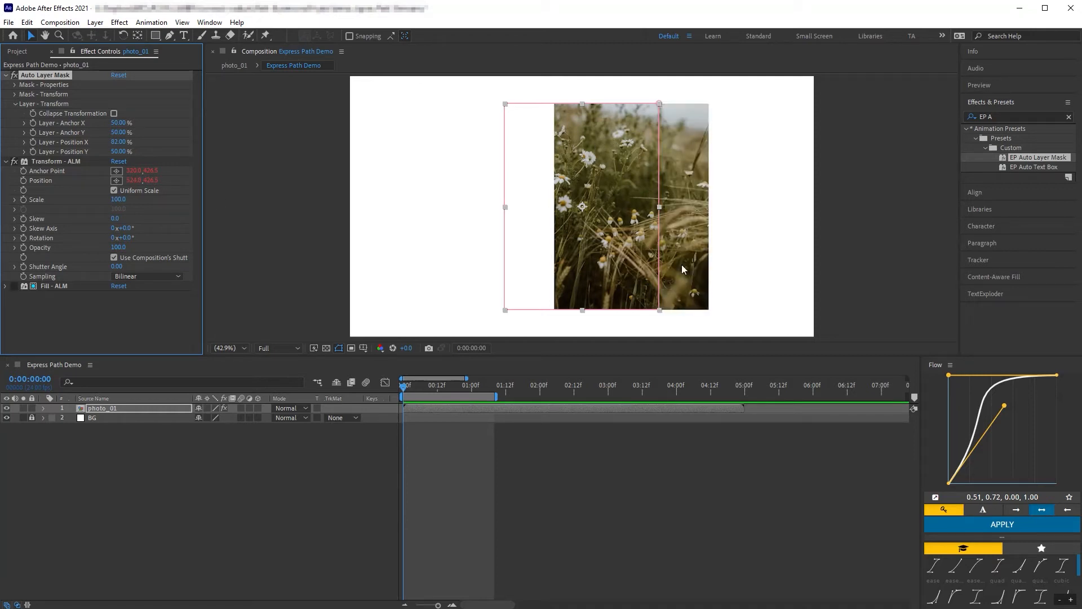
{"action": "left_click", "coordinate": [14, 287]}
{"action": "left_click", "coordinate": [55, 287]}
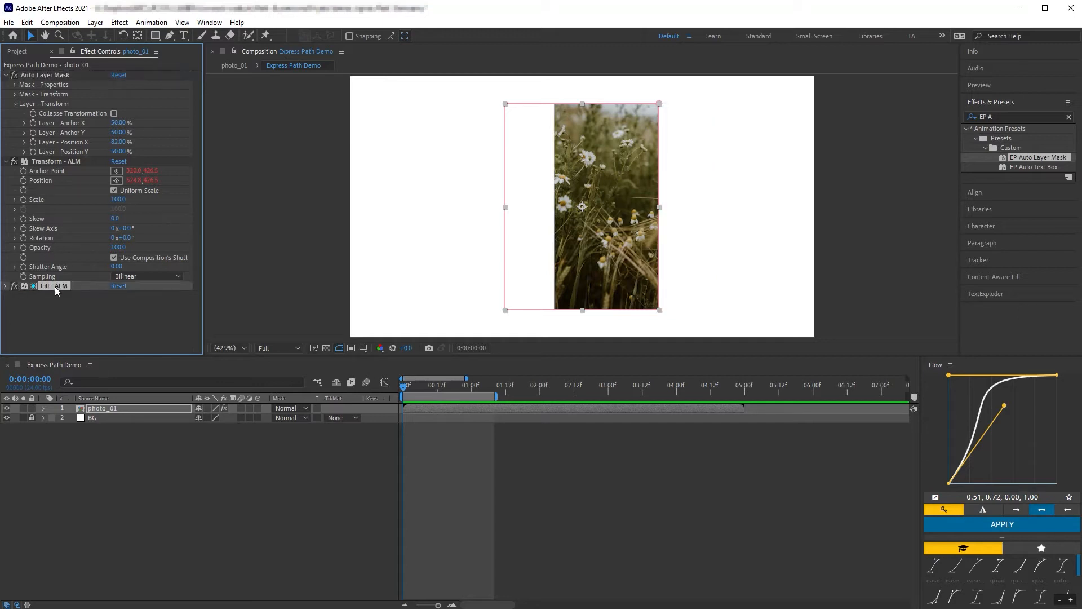
- Collapse the properties of all three effects on photo_01
{"action": "key", "text": "ctrl+a"}
{"action": "left_click", "coordinate": [5, 286]}
{"action": "left_click", "coordinate": [60, 296]}
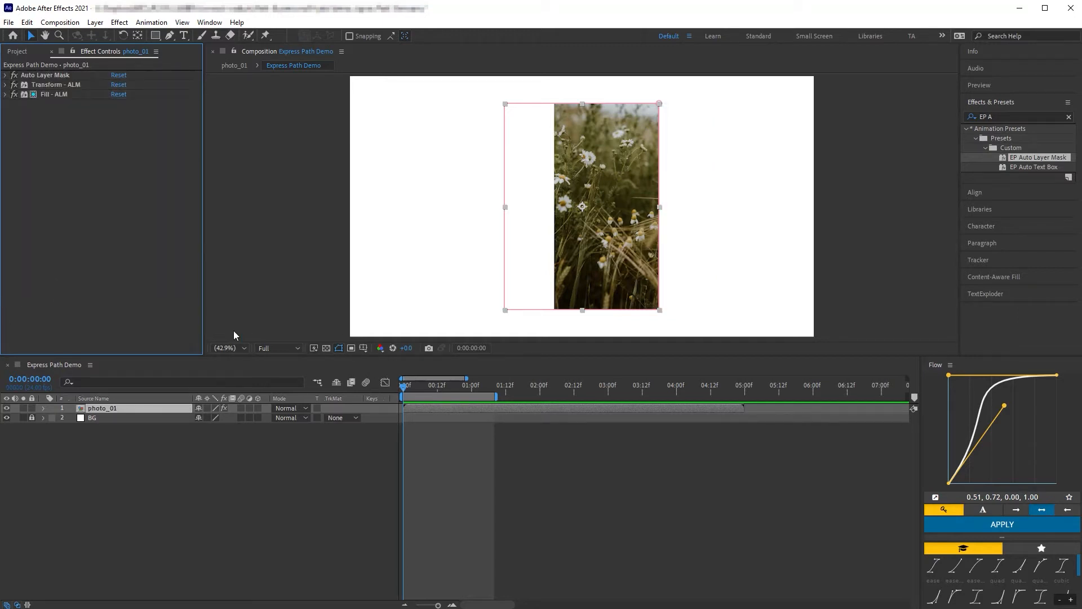
- Animate Auto Layer Mask's Layer Position X with keyframes from -50% at frame 0 to 50% at frame 10
{"action": "left_click", "coordinate": [4, 77]}
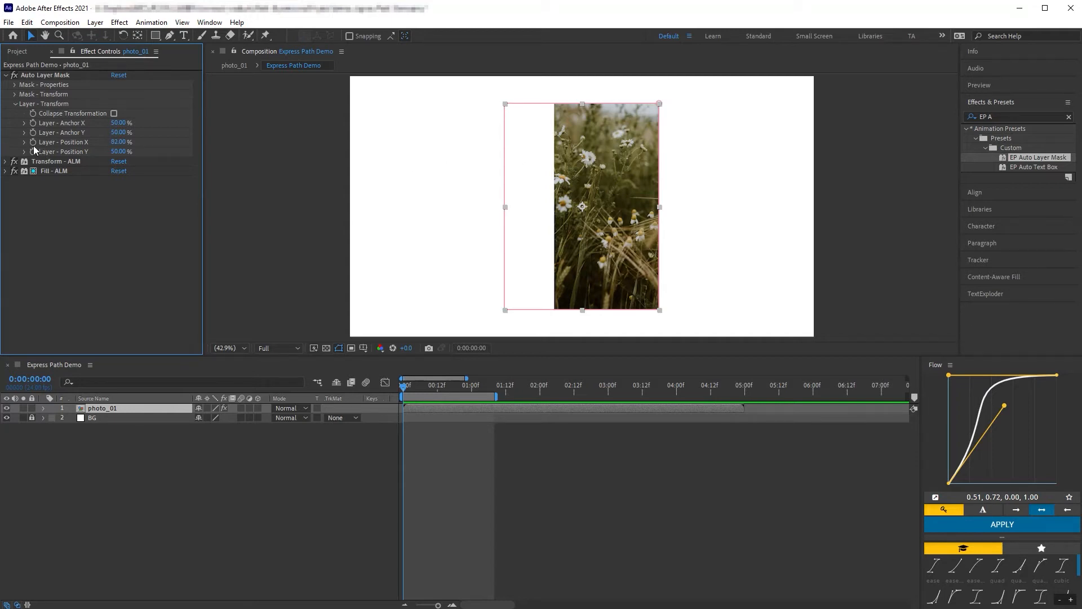
{"action": "left_click_drag", "start_coordinate": [118, 141], "coordinate": [55, 152]}
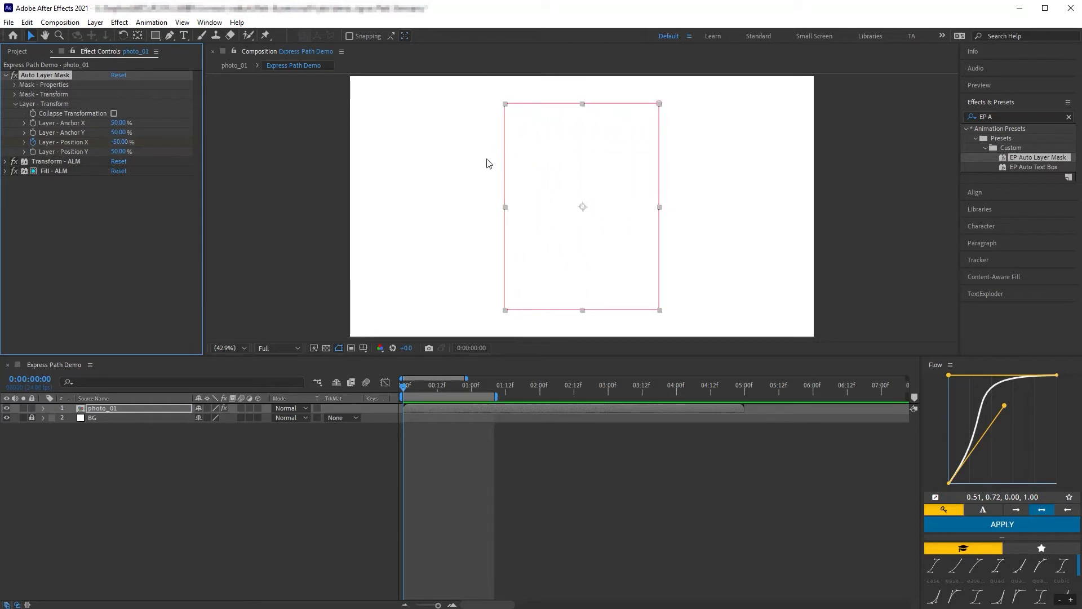
{"action": "key", "text": "shift+Page_Down"}
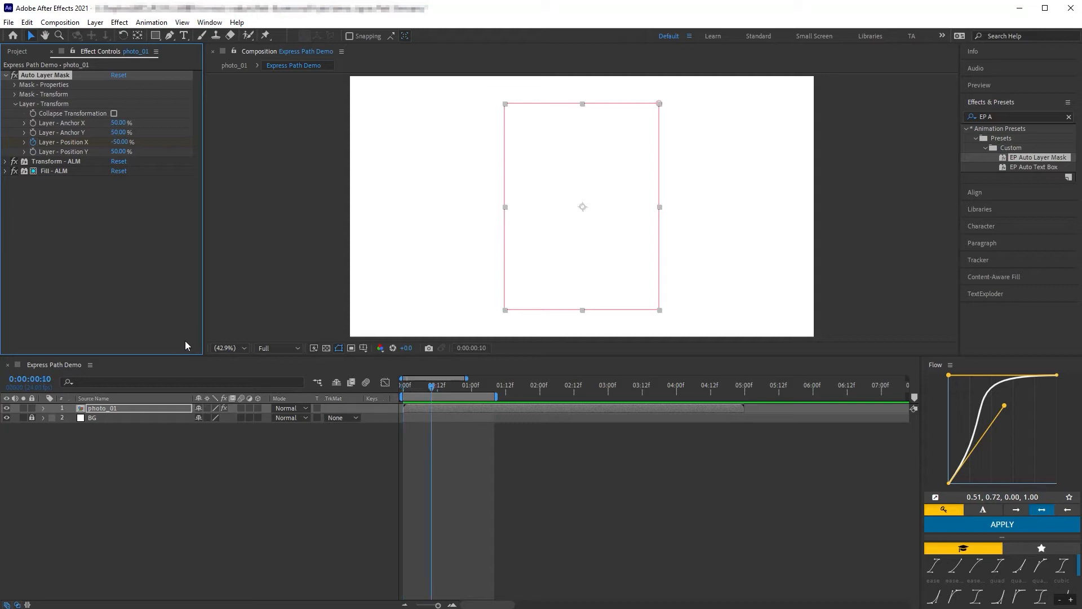
{"action": "key", "text": "u"}
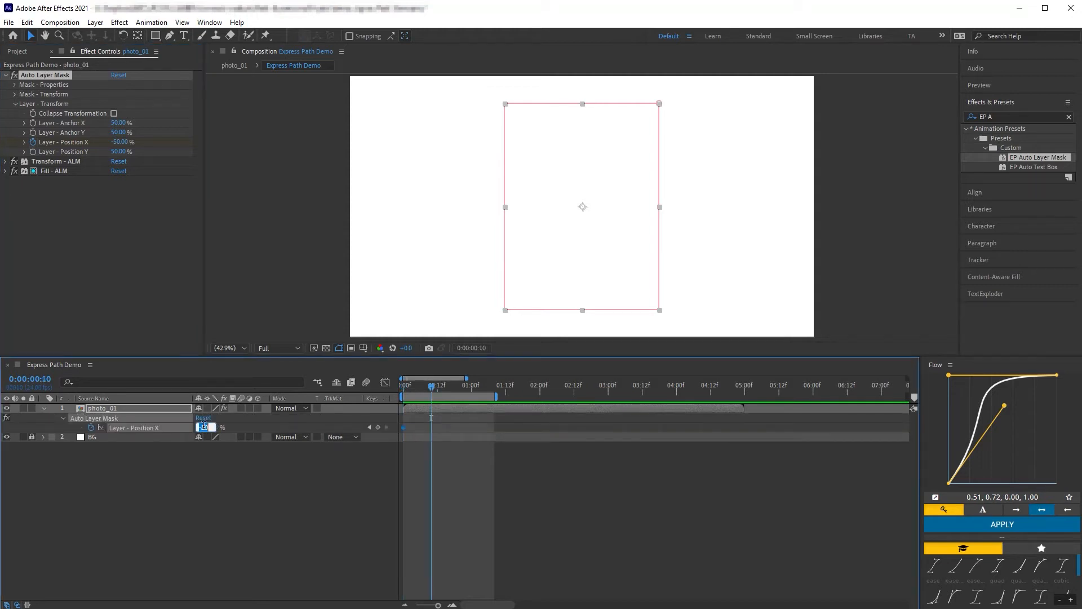
{"action": "left_click", "coordinate": [204, 428]}
{"action": "type", "text": "50"}
{"action": "key", "text": "Return"}
- Apply the 0.51, 0.72, 0.00, 1.00 Flow easing curve to both Layer Position X keyframes and preview the animation
{"action": "left_click_drag", "start_coordinate": [466, 475], "coordinate": [373, 418]}
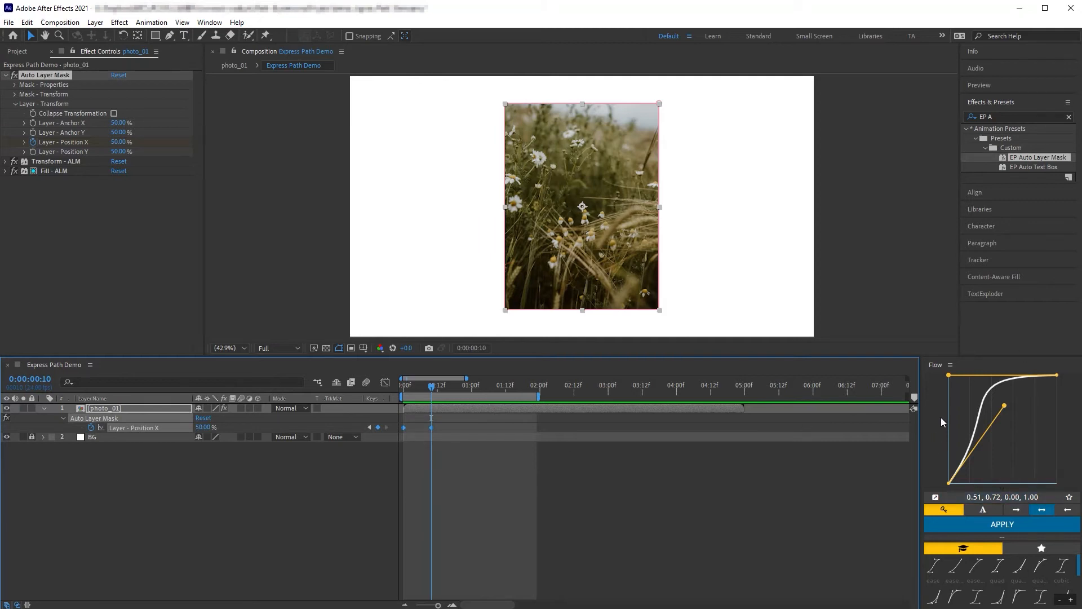
{"action": "left_click", "coordinate": [928, 526]}
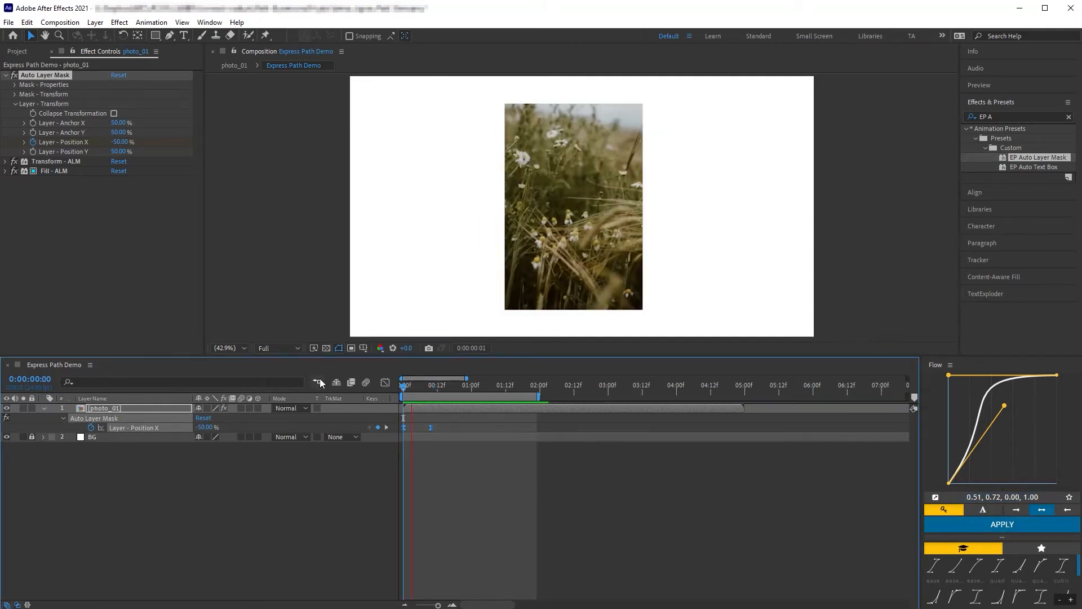
{"action": "key", "text": "space"}
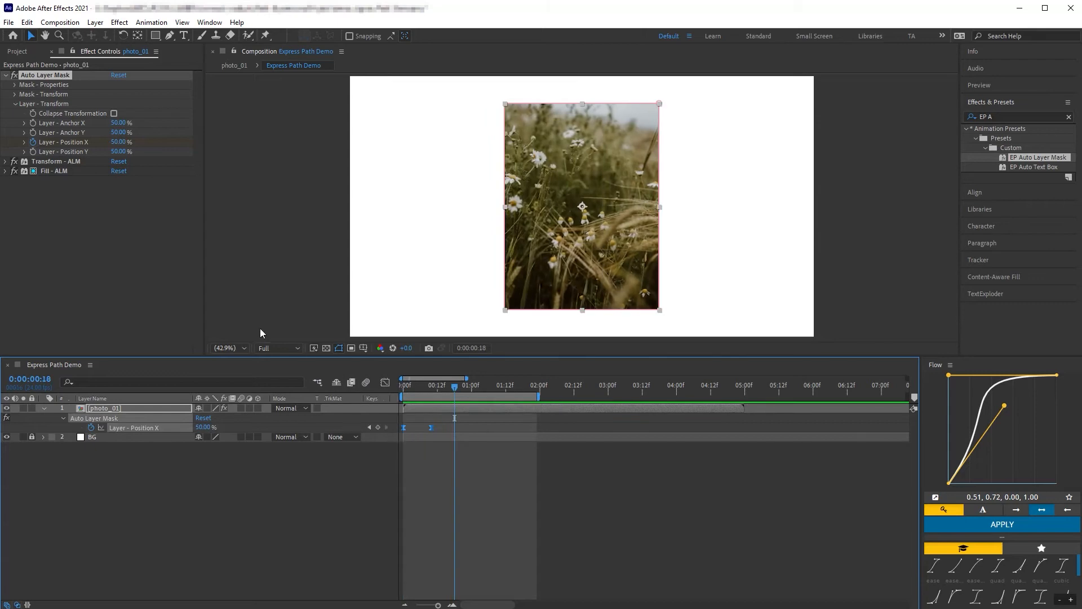
- Add the photo_02 and photo_03 comps above photo_01 in the Express Path Demo timeline
{"action": "left_click", "coordinate": [18, 51]}
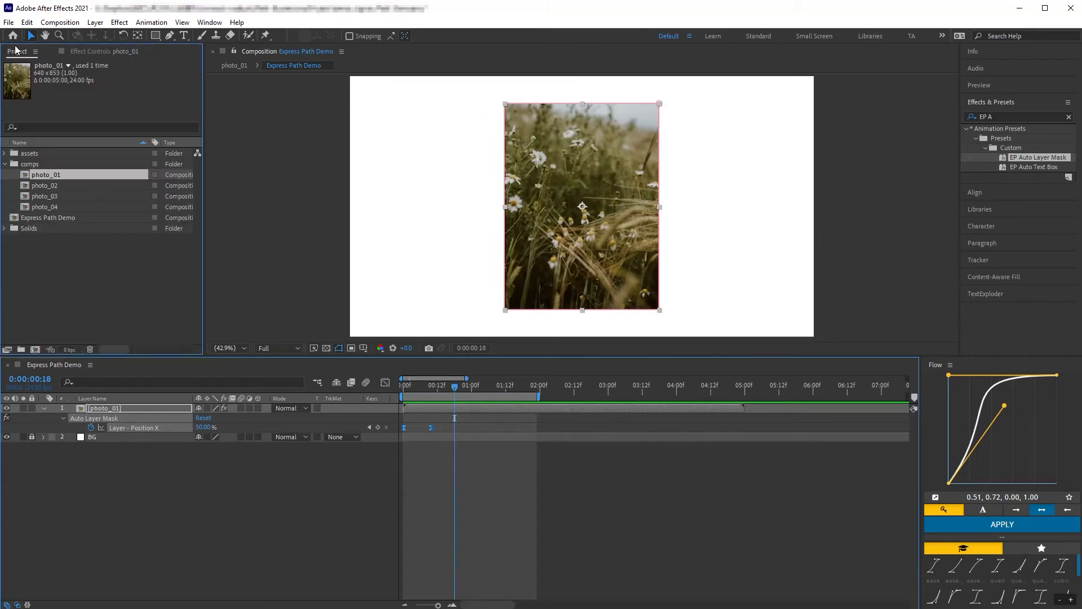
{"action": "left_click", "coordinate": [67, 188]}
{"action": "left_click", "coordinate": [59, 195], "text": "shift"}
{"action": "left_click_drag", "start_coordinate": [59, 195], "coordinate": [154, 407]}
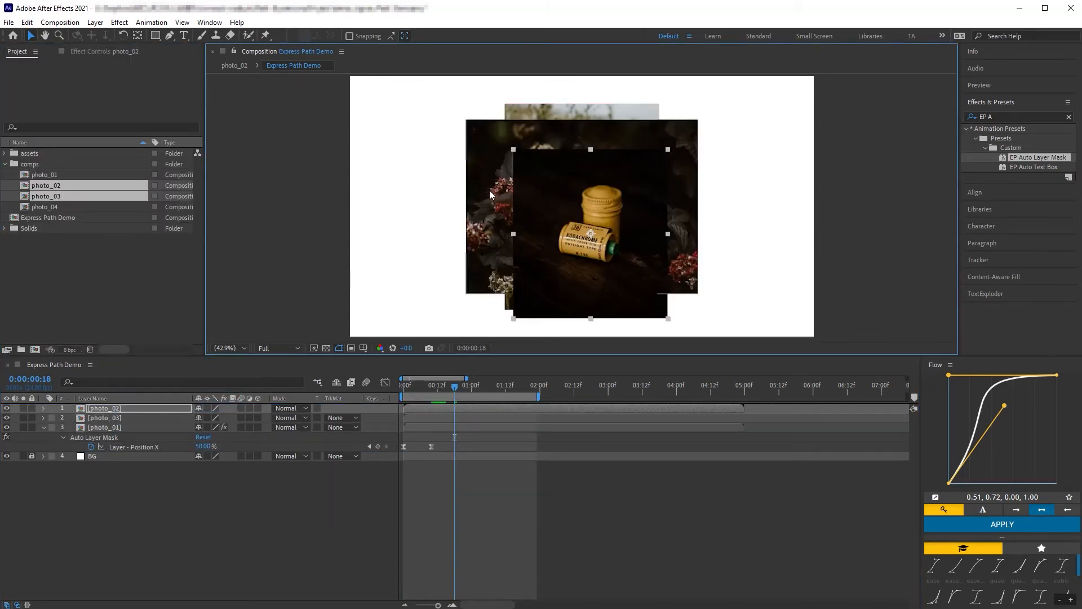
- Spread the three photos side by side across the frame and preview photo_01's slide-in animation
{"action": "left_click_drag", "start_coordinate": [542, 133], "coordinate": [407, 132]}
{"action": "left_click_drag", "start_coordinate": [455, 388], "coordinate": [361, 396]}
{"action": "key", "text": "space"}
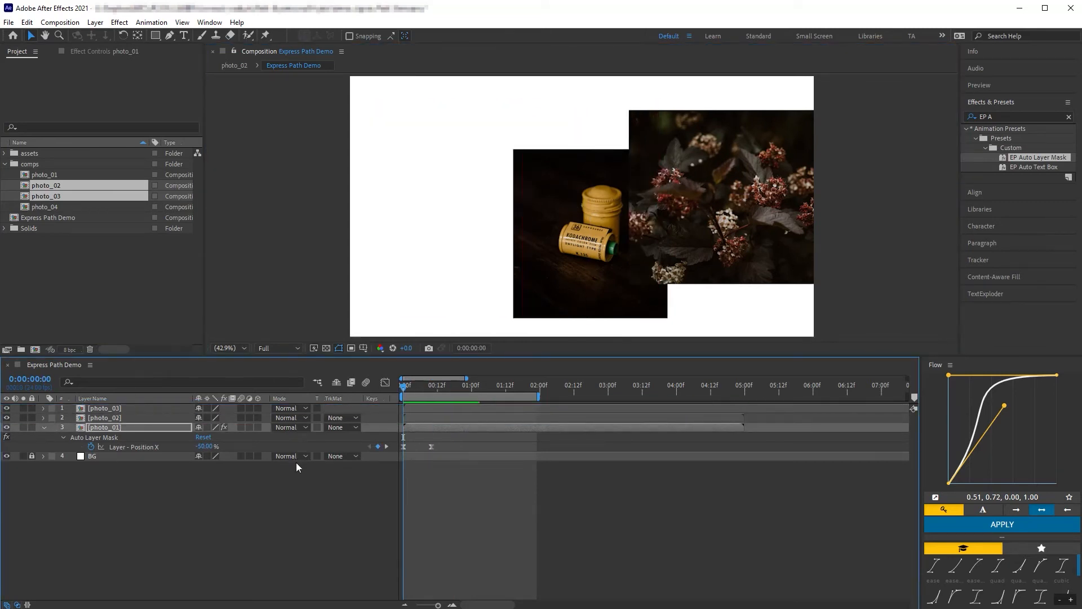
{"action": "key", "text": "space"}
{"action": "left_click_drag", "start_coordinate": [425, 388], "coordinate": [354, 400]}
{"action": "key", "text": "space"}
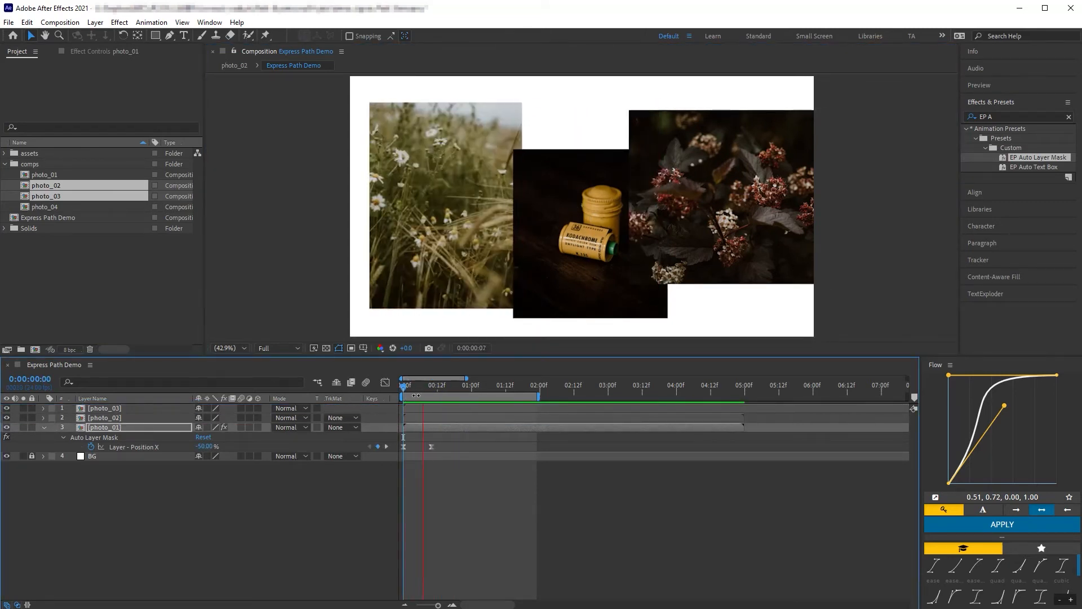
{"action": "key", "text": "space"}
{"action": "left_click_drag", "start_coordinate": [552, 260], "coordinate": [541, 226]}
{"action": "left_click_drag", "start_coordinate": [723, 232], "coordinate": [704, 240]}
- Scale all three photo layers to 50% and preview the animation
{"action": "key", "text": "ctrl+a"}
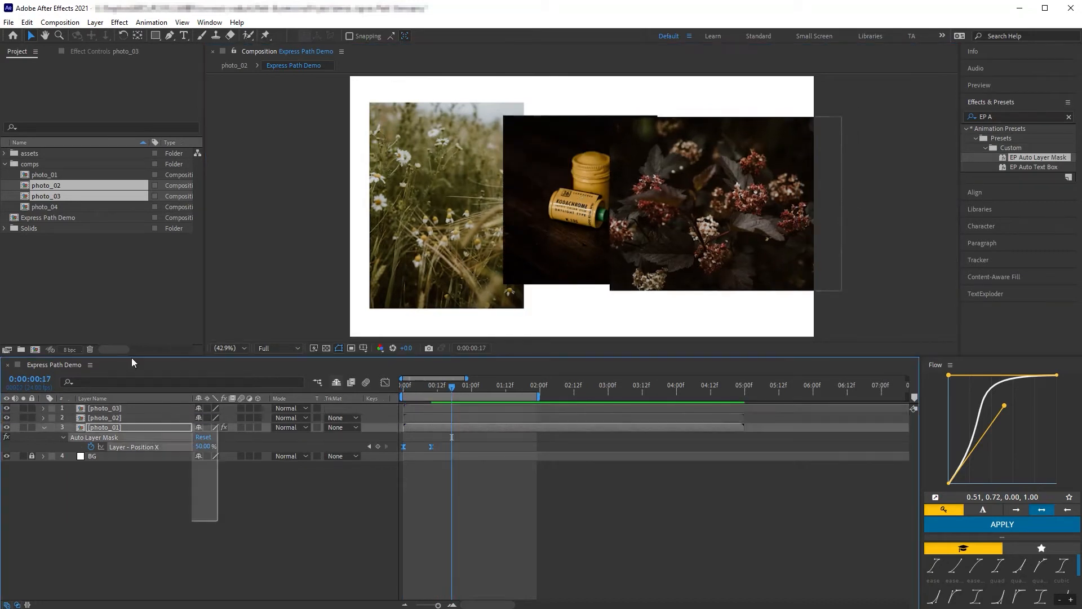
{"action": "key", "text": "s"}
{"action": "left_click", "coordinate": [231, 417]}
{"action": "type", "text": "50"}
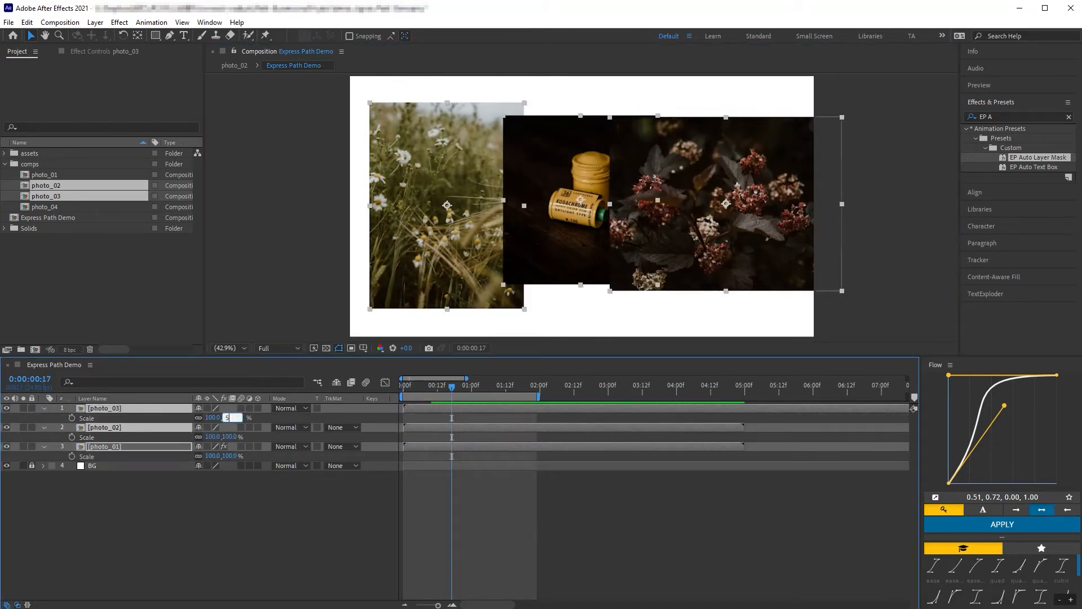
{"action": "key", "text": "Return"}
{"action": "key", "text": "space"}
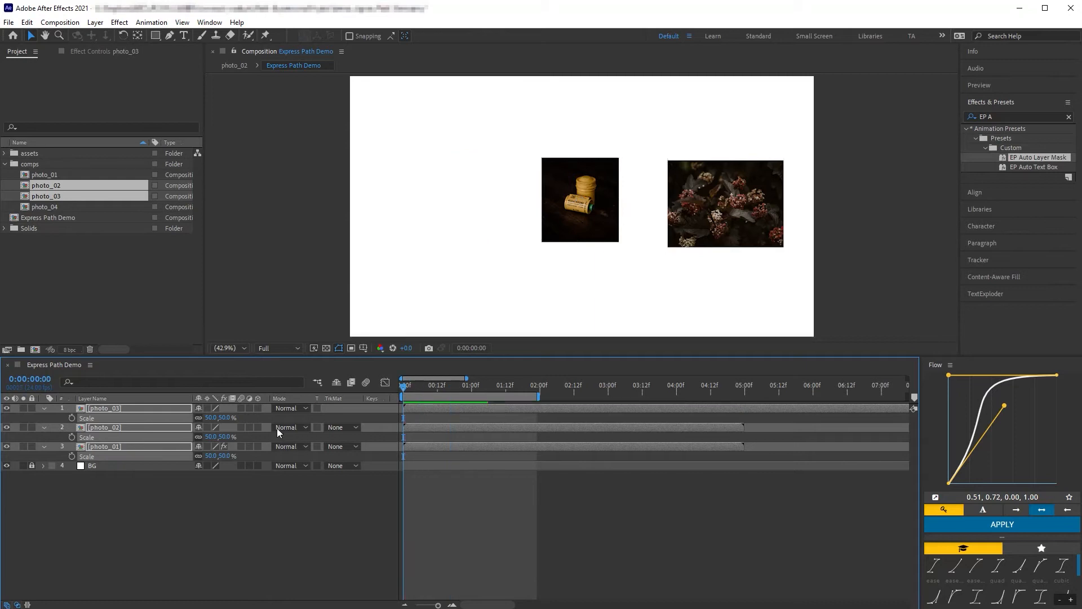
{"action": "key", "text": "space"}
{"action": "left_click_drag", "start_coordinate": [411, 386], "coordinate": [449, 388]}
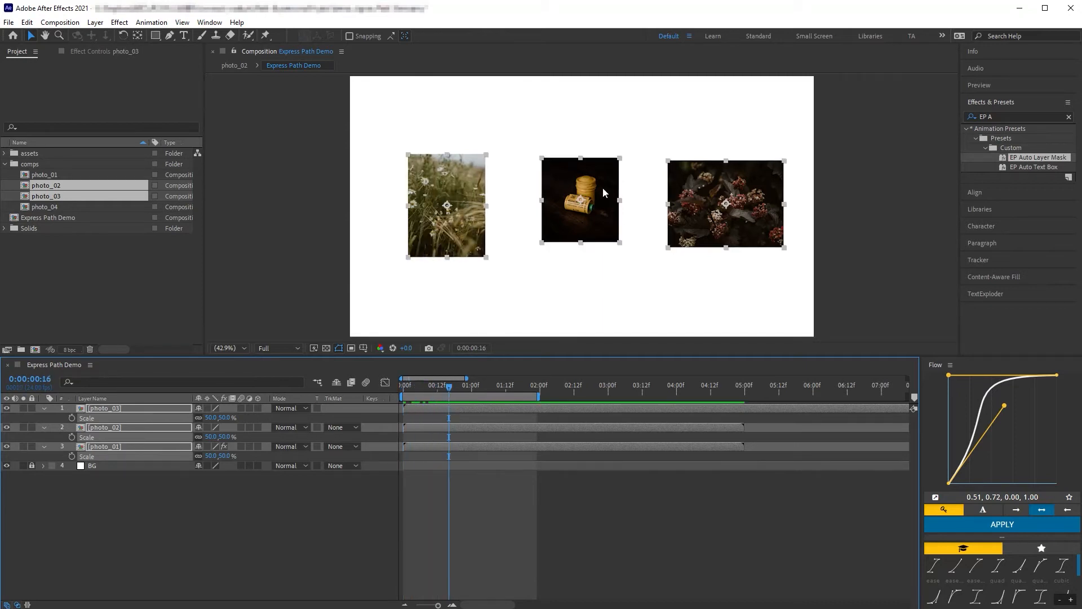
- Apply the EP Auto Layer Mask preset to photo_02 and photo_03
{"action": "left_click", "coordinate": [692, 302]}
{"action": "left_click_drag", "start_coordinate": [769, 154], "coordinate": [606, 198]}
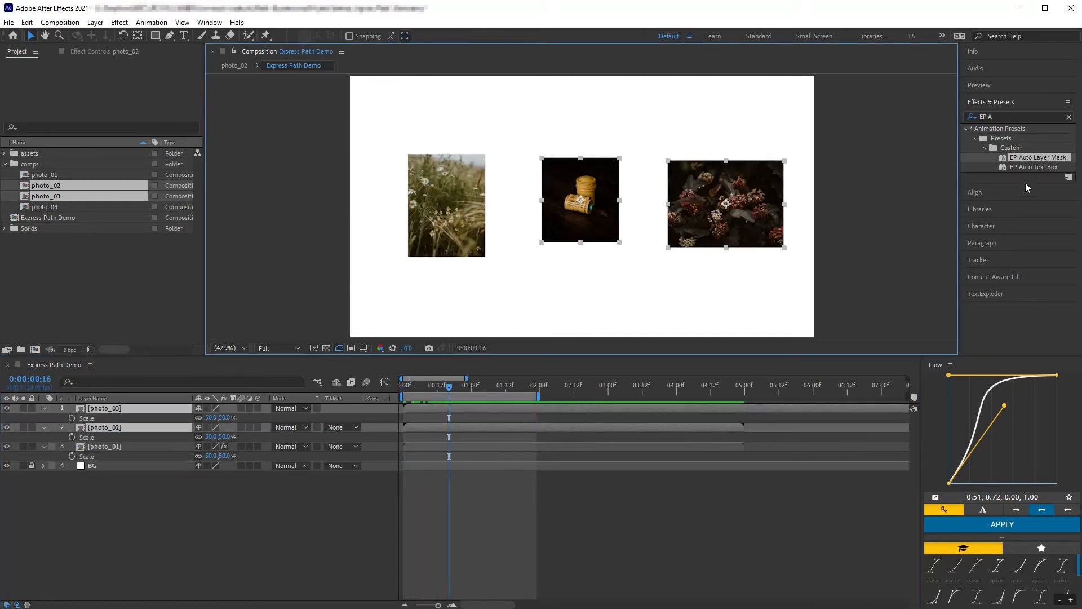
{"action": "double_click", "coordinate": [1040, 157]}
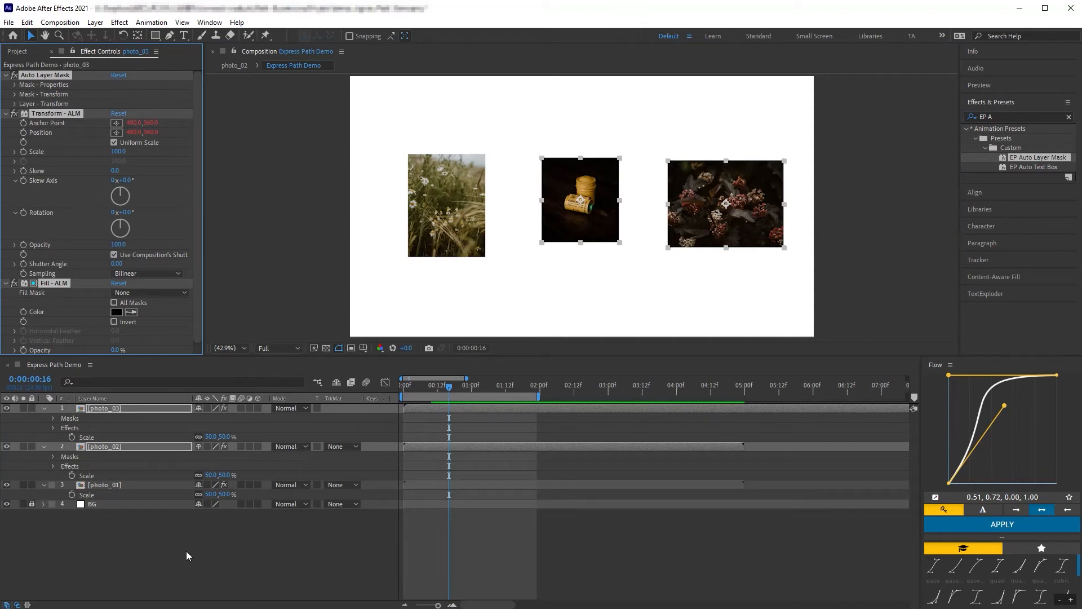
- Copy photo_01's Layer Position X keyframes onto photo_02 and photo_03 at frame 0 and scrub through the animation
{"action": "left_click", "coordinate": [141, 484]}
{"action": "key", "text": "u"}
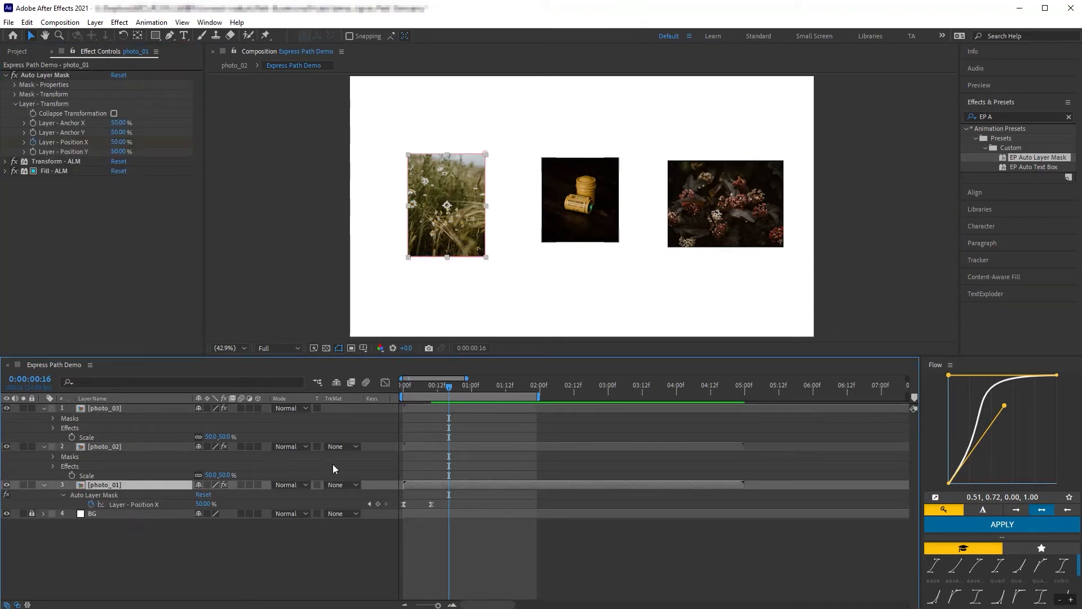
{"action": "key", "text": "Home"}
{"action": "left_click", "coordinate": [134, 505]}
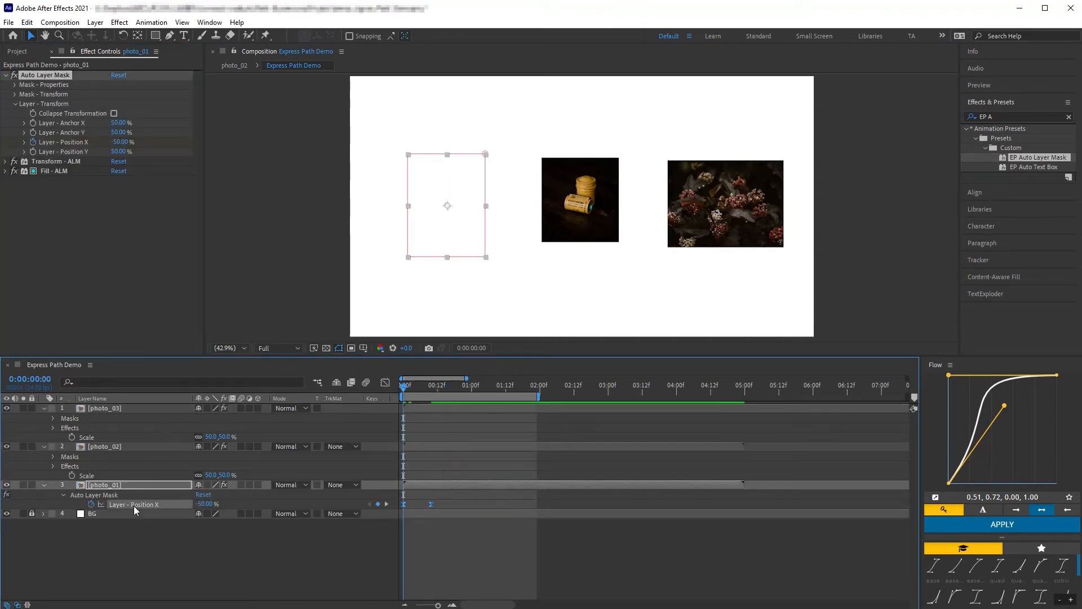
{"action": "left_click", "coordinate": [133, 498]}
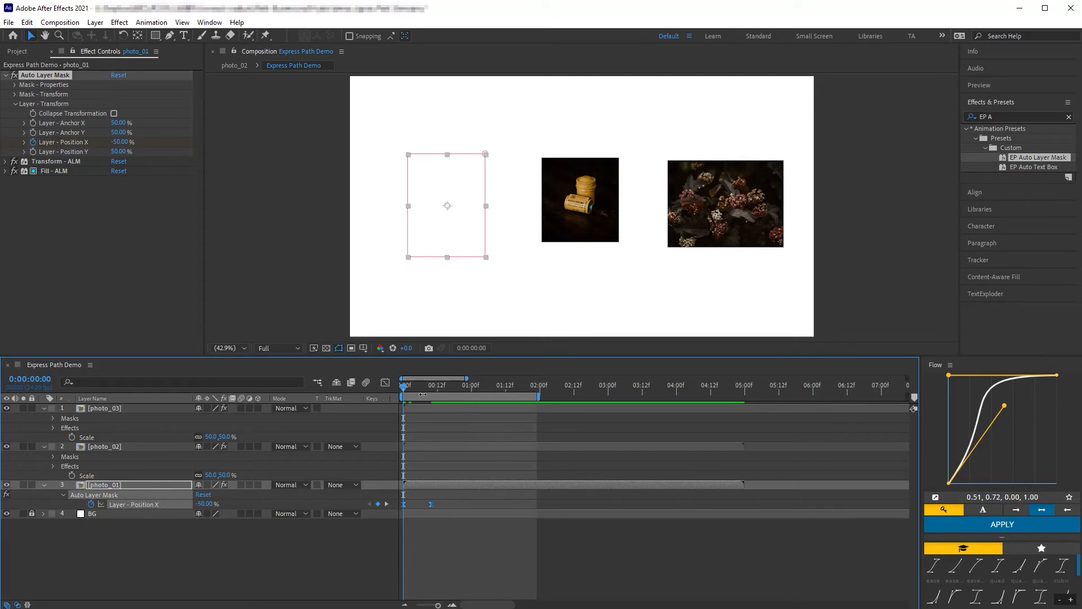
{"action": "left_click", "coordinate": [140, 447]}
{"action": "left_click", "coordinate": [127, 407], "text": "shift"}
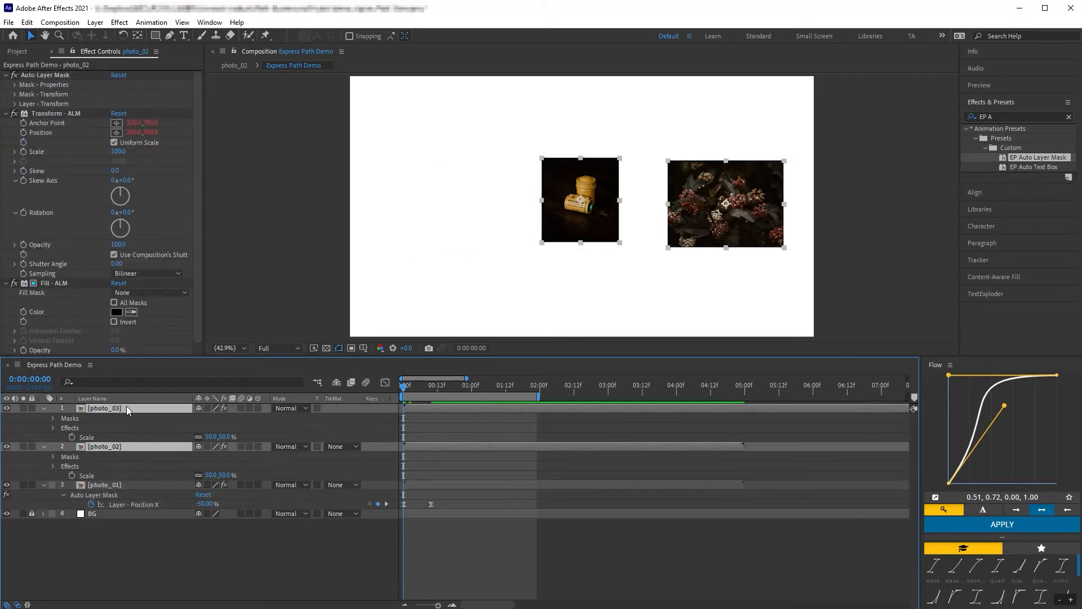
{"action": "key", "text": "ctrl+v"}
{"action": "left_click", "coordinate": [270, 550]}
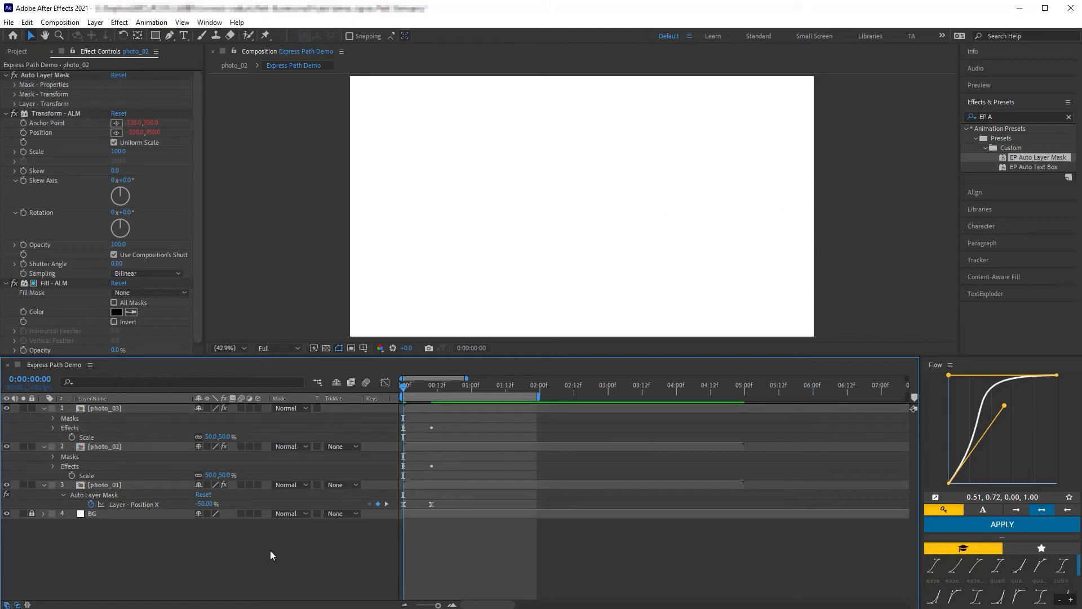
{"action": "left_click_drag", "start_coordinate": [409, 383], "coordinate": [450, 391]}
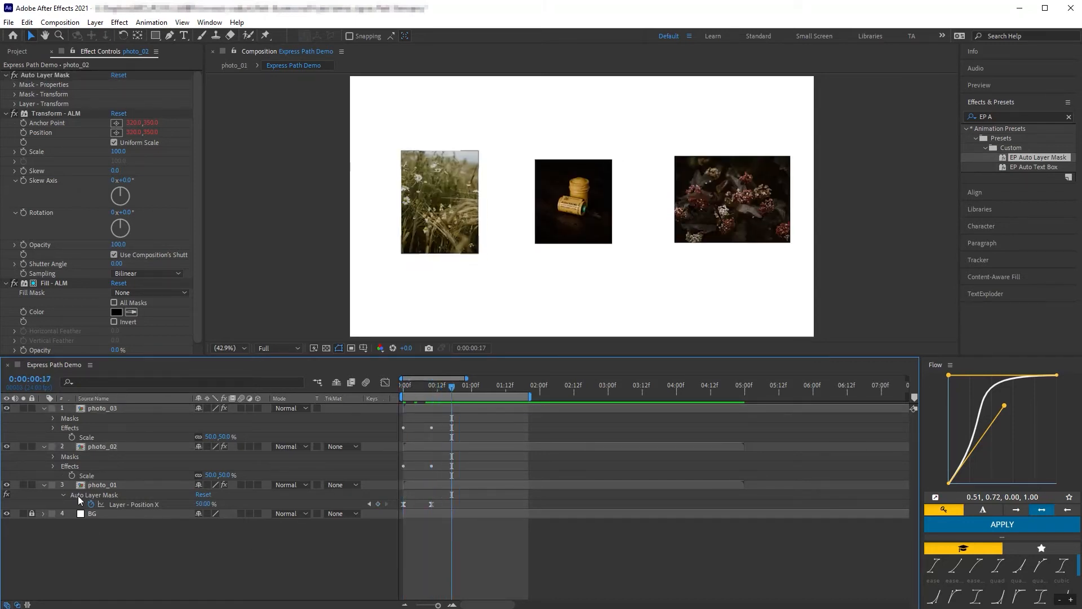
- Show Position alongside the keyframed properties of all three photo layers and keyframe Position at frame 10
{"action": "left_click", "coordinate": [108, 486]}
{"action": "left_click", "coordinate": [128, 408], "text": "shift"}
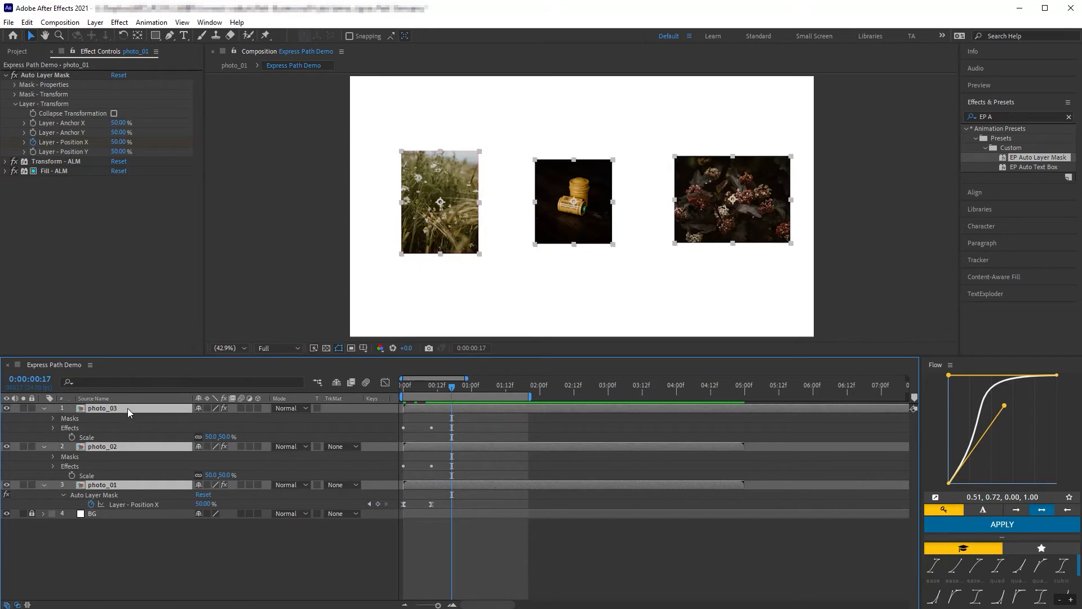
{"action": "key", "text": "p"}
{"action": "key", "text": "shift+u"}
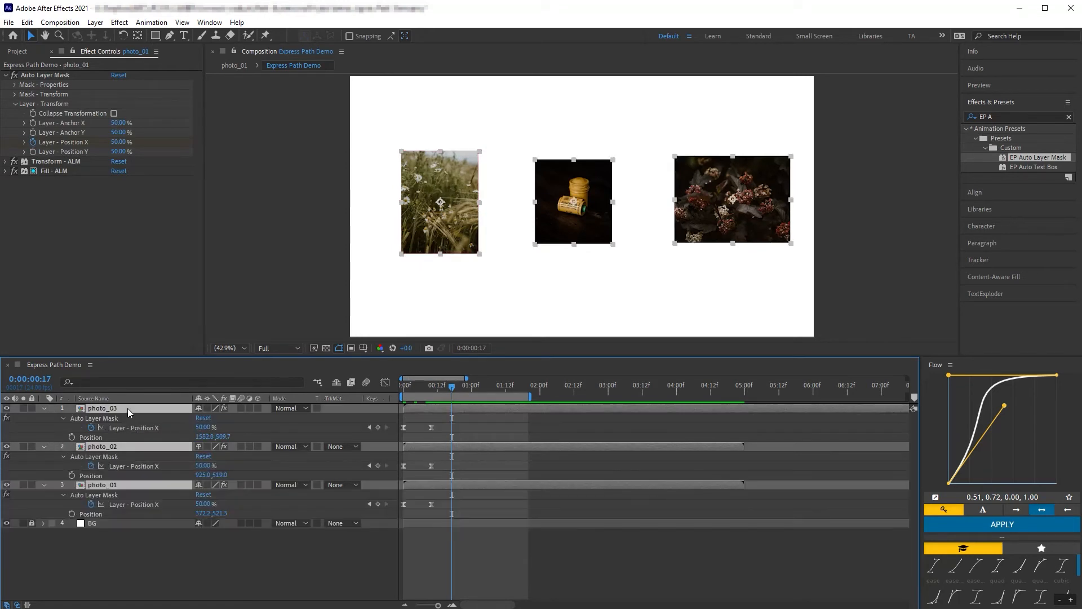
{"action": "key", "text": "j"}
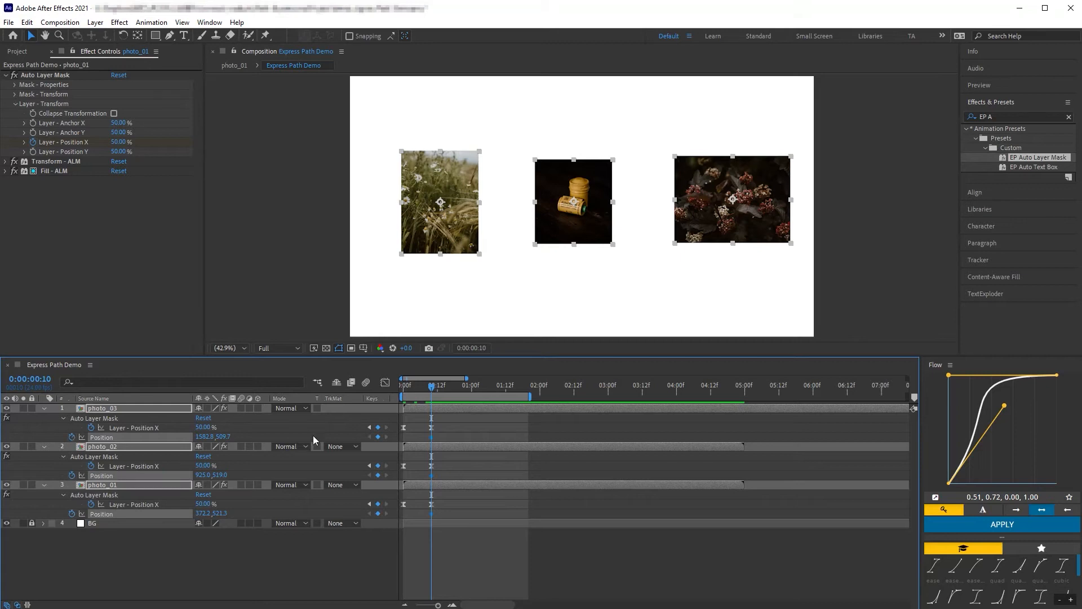
- Keyframe all three photos' Position 124 px further left at frame 0 and apply the 0.51, 0.72, 0.00, 1.00 Flow easing curve
{"action": "left_click", "coordinate": [406, 393]}
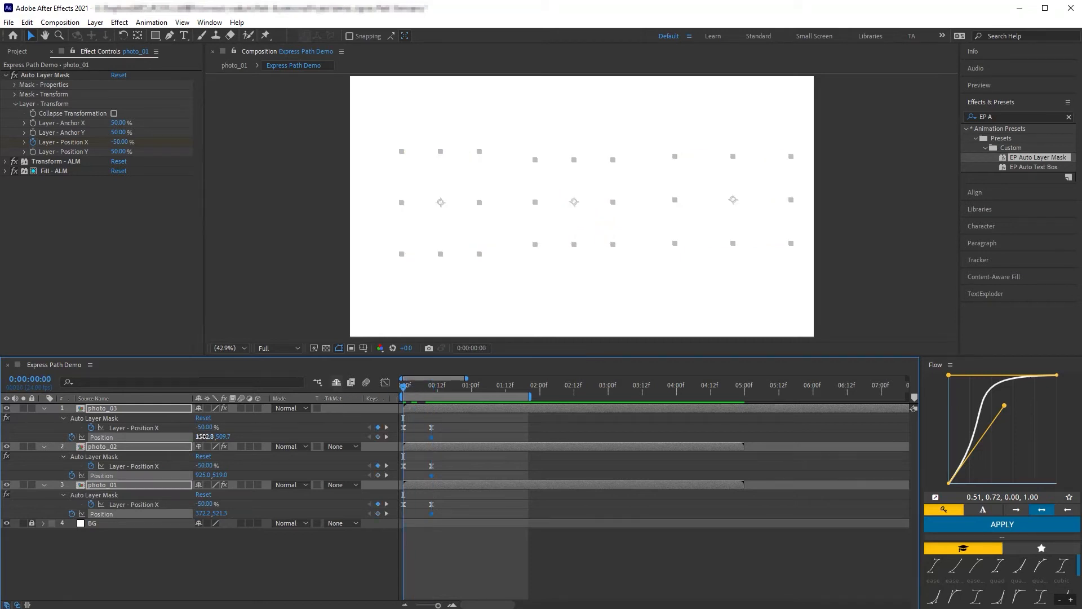
{"action": "left_click_drag", "start_coordinate": [163, 440], "coordinate": [129, 439]}
{"action": "left_click_drag", "start_coordinate": [444, 540], "coordinate": [448, 445]}
{"action": "left_click", "coordinate": [928, 524]}
- Stagger the photo_02 and photo_03 layers so the photos start one after another, and preview the sequence
{"action": "left_click", "coordinate": [405, 516]}
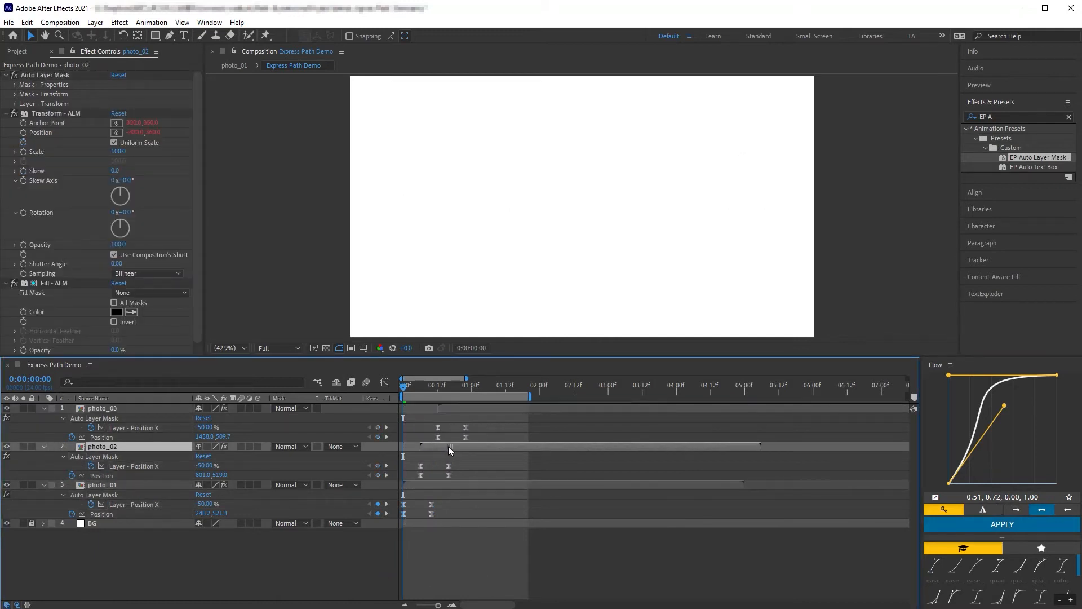
{"action": "left_click", "coordinate": [355, 560]}
{"action": "key", "text": "space"}
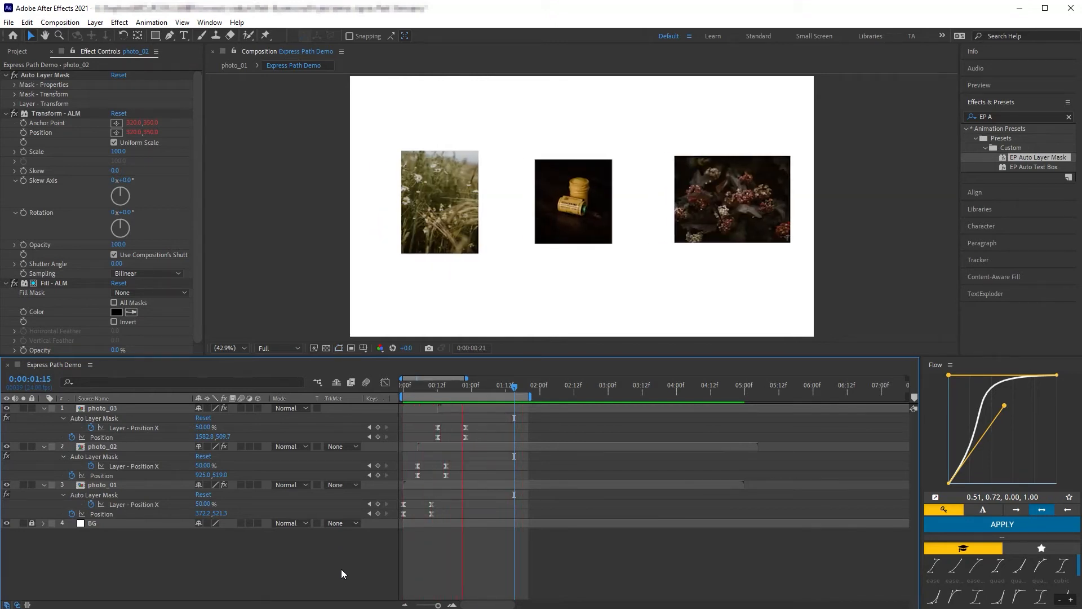
{"action": "key", "text": "space"}
- Delete the three photo layers from the composition, keeping only the BG layer
{"action": "left_click_drag", "start_coordinate": [191, 560], "coordinate": [80, 374]}
{"action": "key", "text": "Delete"}
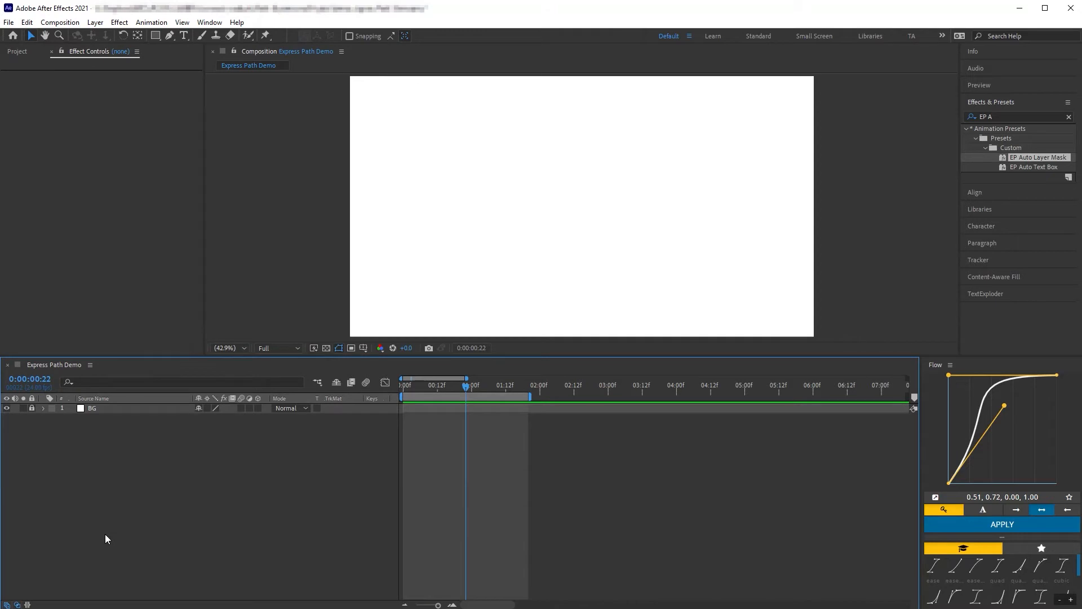
{"action": "left_click", "coordinate": [978, 293]}
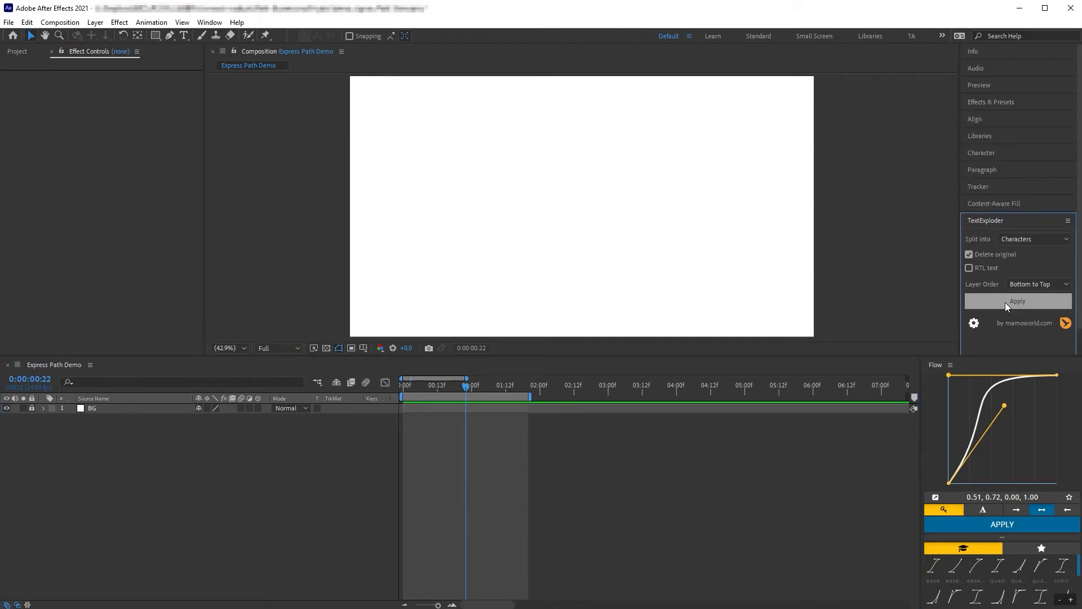
{"action": "left_click", "coordinate": [77, 195]}
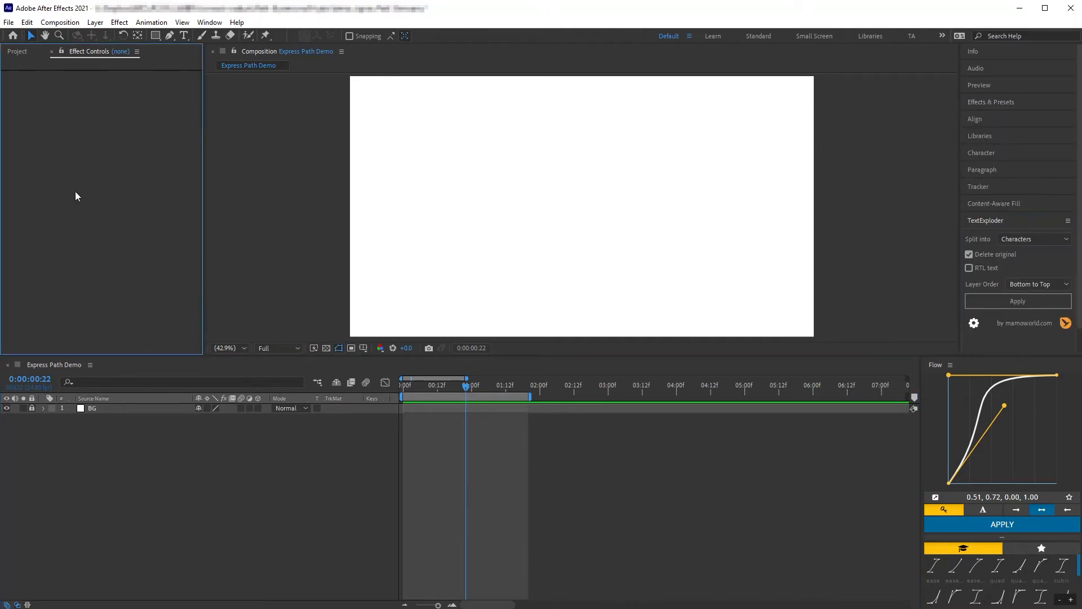
{"action": "left_click", "coordinate": [17, 52]}
{"action": "left_click", "coordinate": [84, 314]}
{"action": "left_click", "coordinate": [126, 473]}
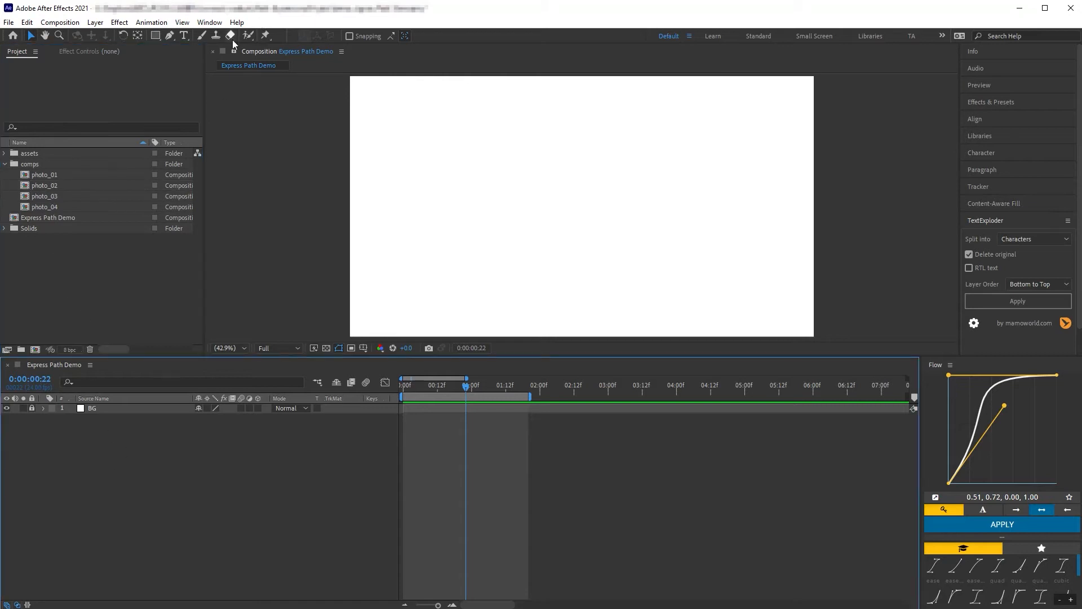
- Create a centered text layer reading "EXPRESS" and select it
{"action": "key", "text": "ctrl+alt+shift+t"}
{"action": "type", "text": "EXPRESS"}
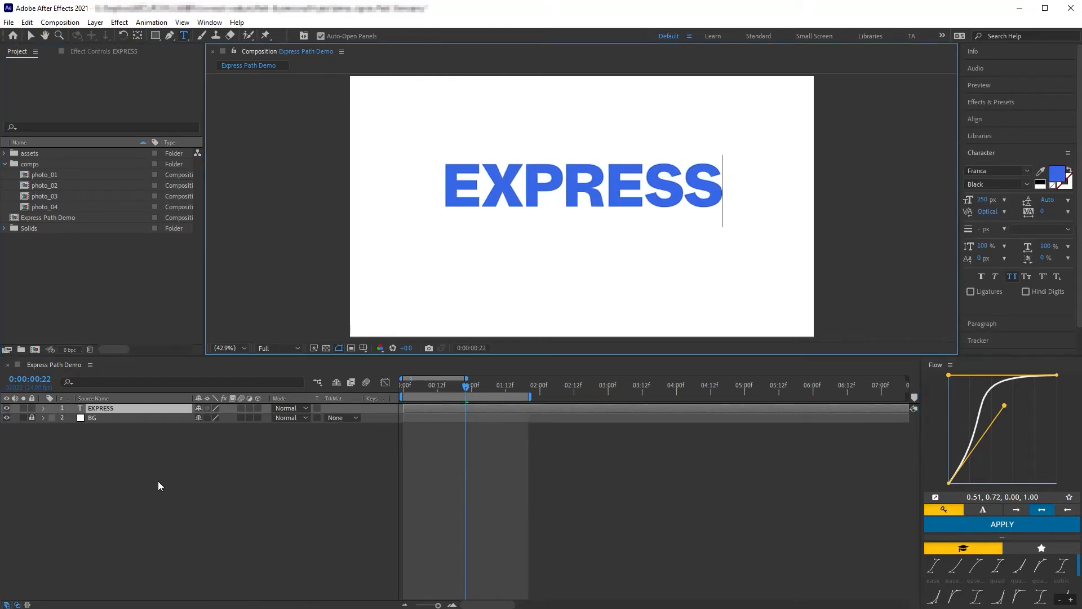
{"action": "key", "text": "KP_Enter"}
{"action": "left_click", "coordinate": [155, 408]}
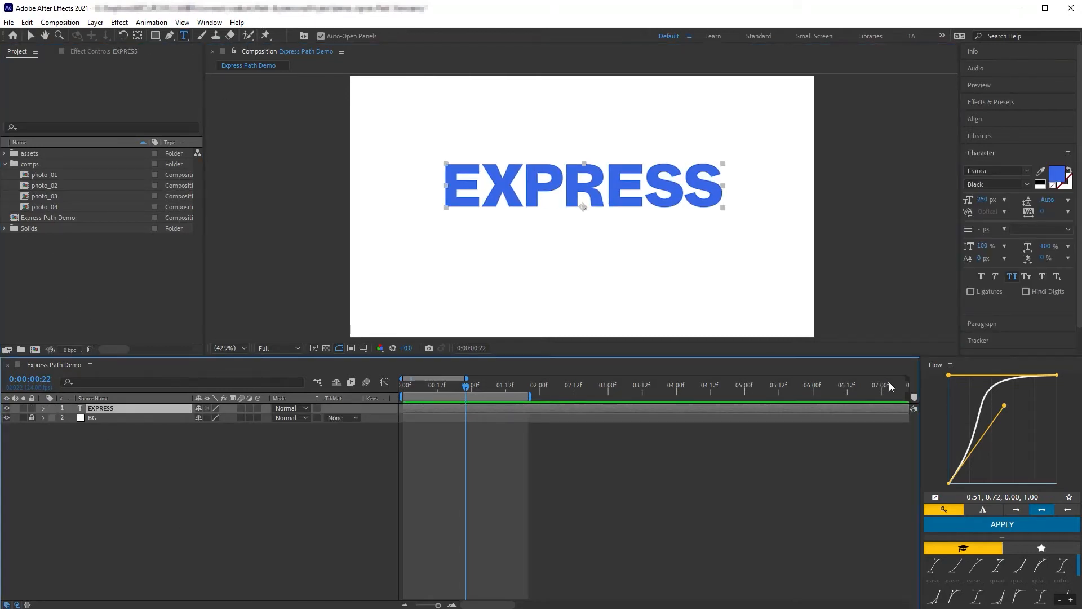
- Apply the EP Auto Layer Mask preset to the EXPRESS text layer and enable Collapse Transformation under Layer - Transform
{"action": "left_click", "coordinate": [987, 102]}
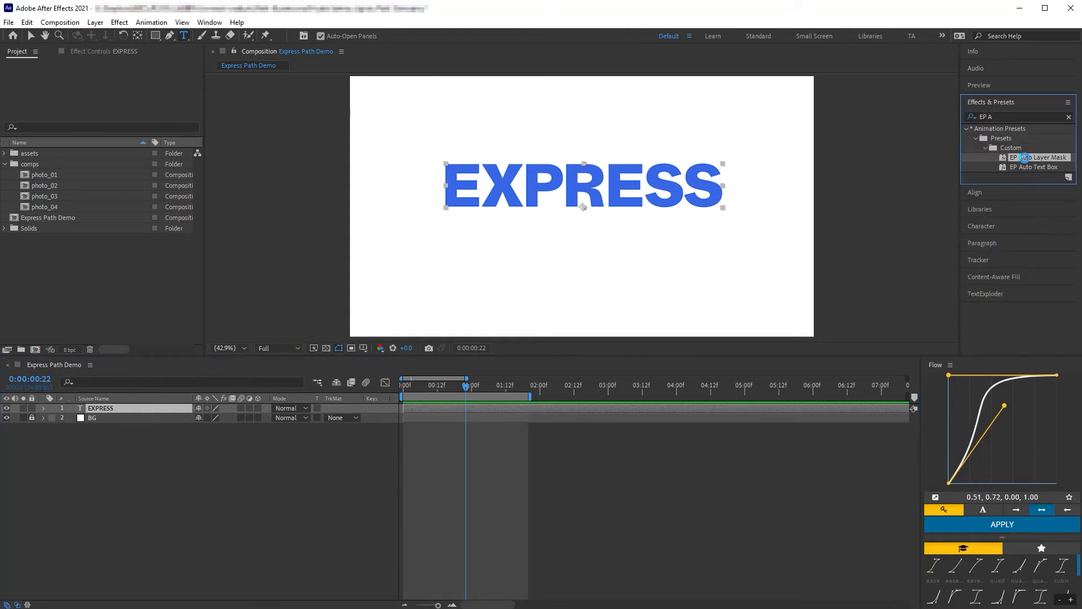
{"action": "double_click", "coordinate": [1024, 158]}
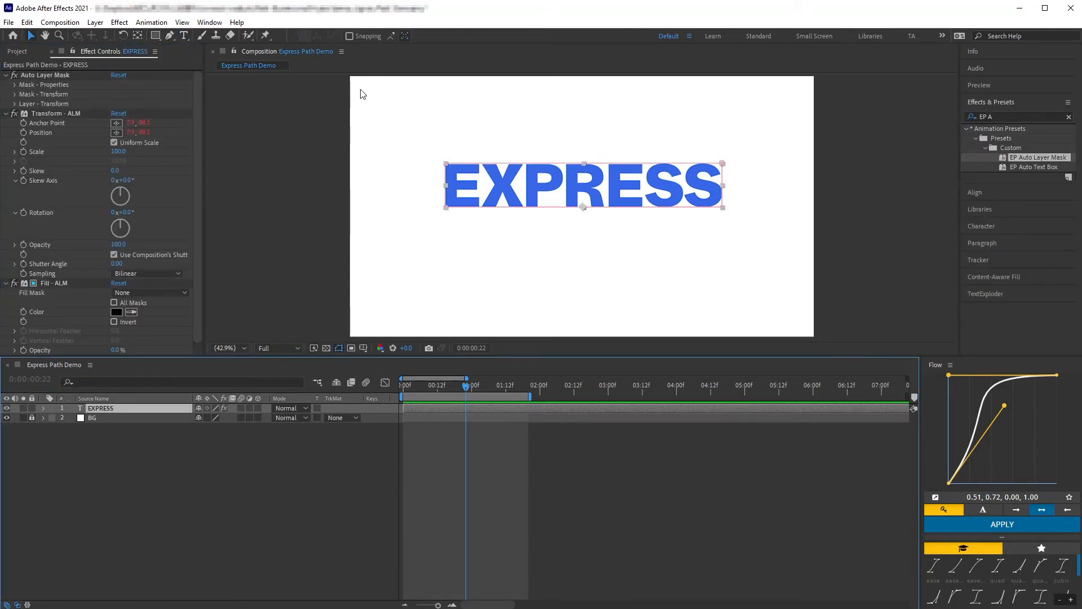
{"action": "left_click", "coordinate": [15, 104]}
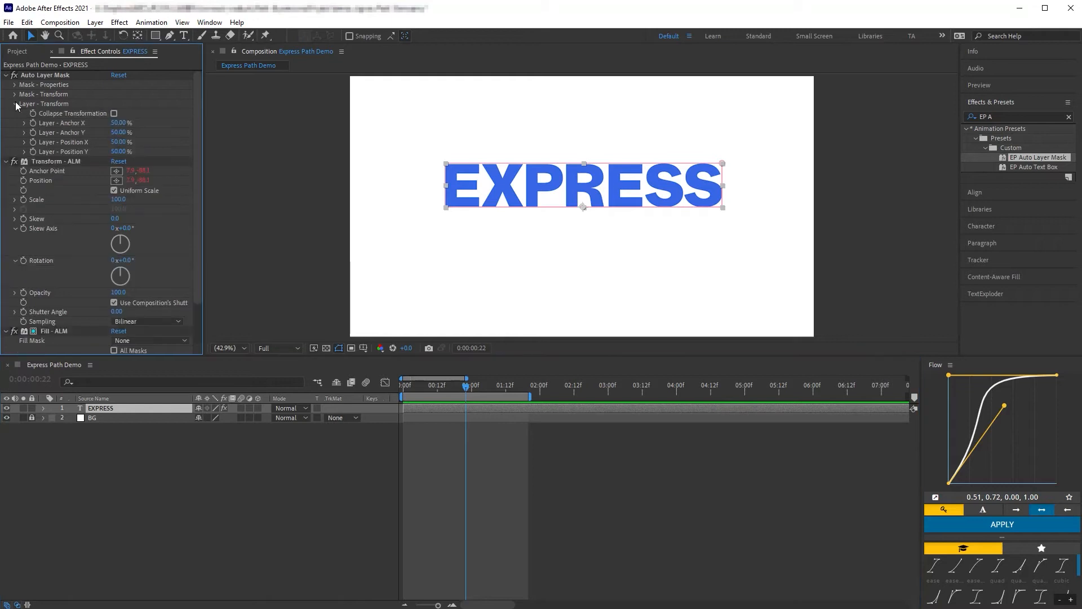
{"action": "left_click", "coordinate": [113, 114]}
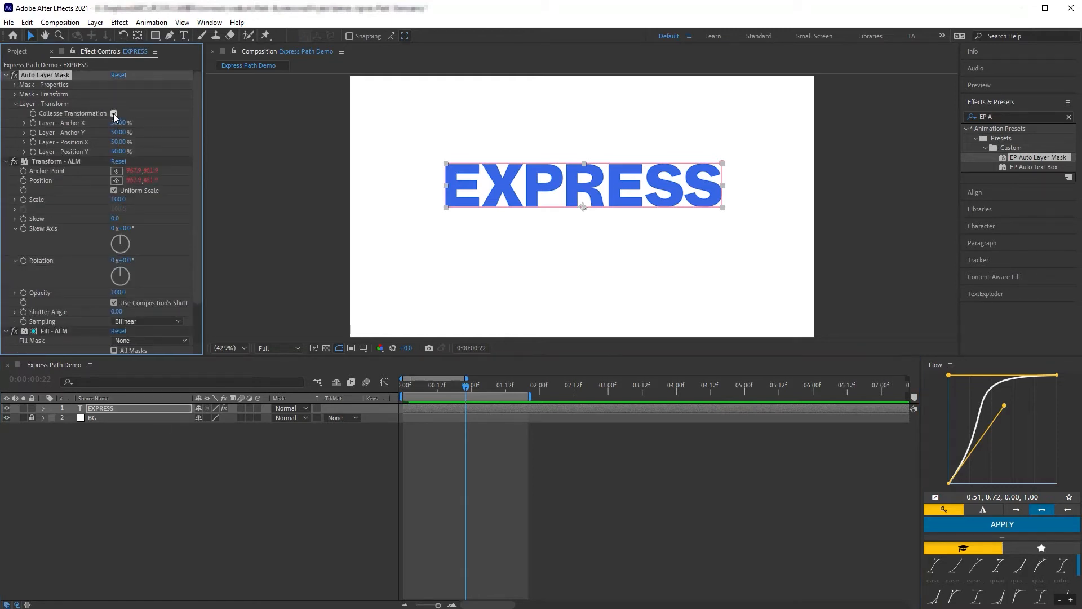
{"action": "left_click", "coordinate": [176, 411]}
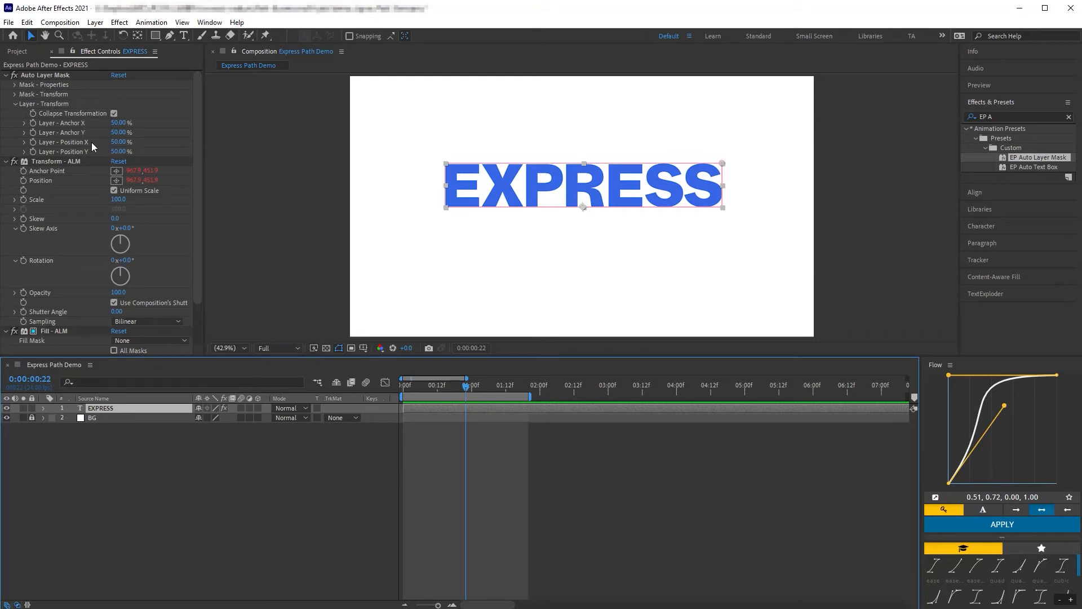
- Start keyframing Layer - Position Y on the EXPRESS text at 0:00:00:00 with a value of 150%
{"action": "key", "text": "Home"}
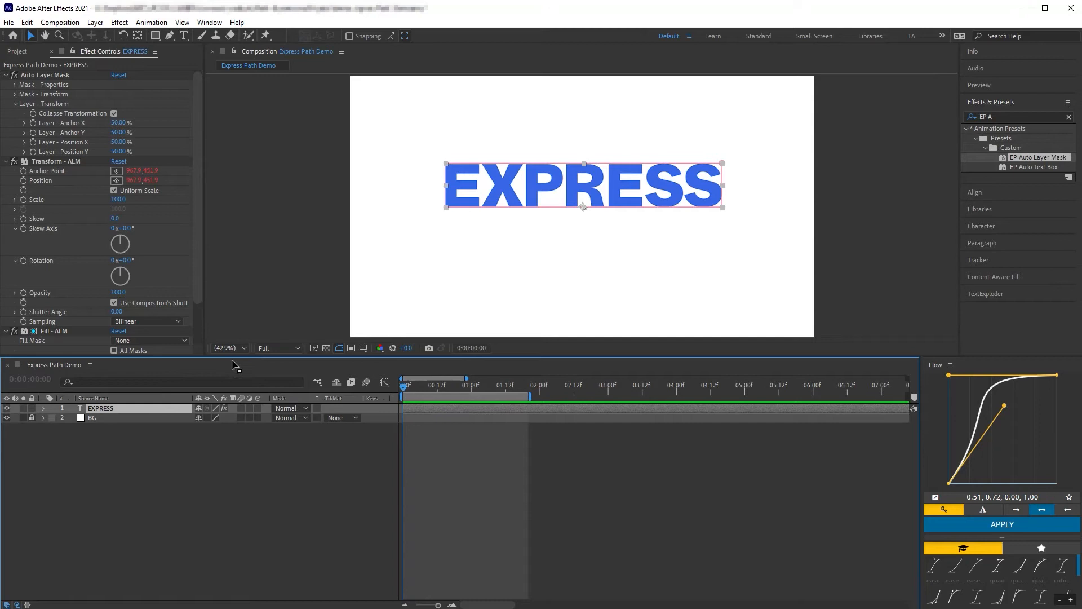
{"action": "left_click", "coordinate": [33, 150]}
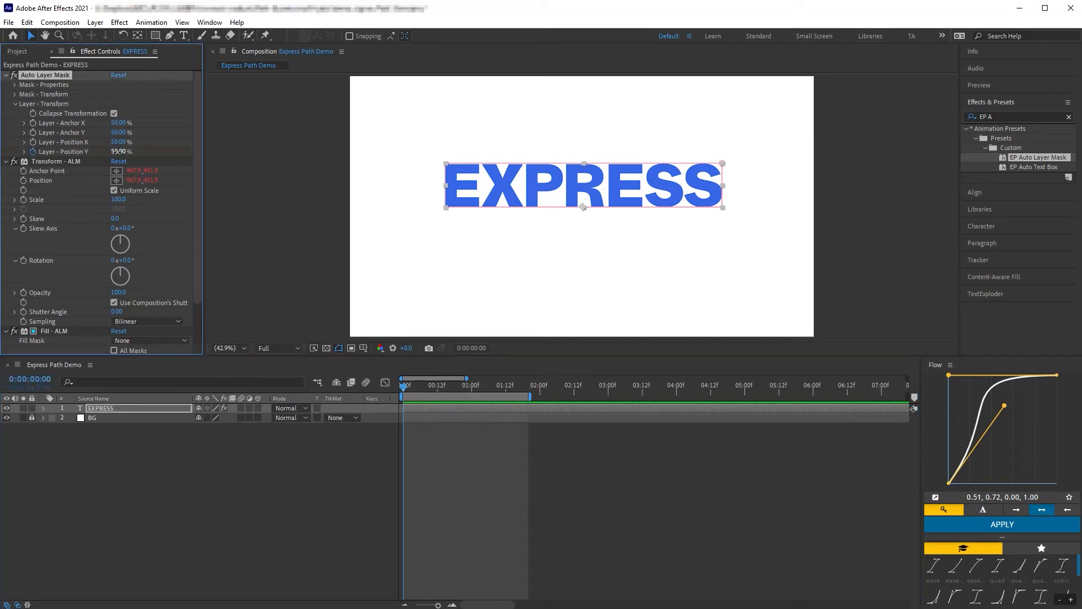
{"action": "left_click_drag", "start_coordinate": [116, 152], "coordinate": [178, 159]}
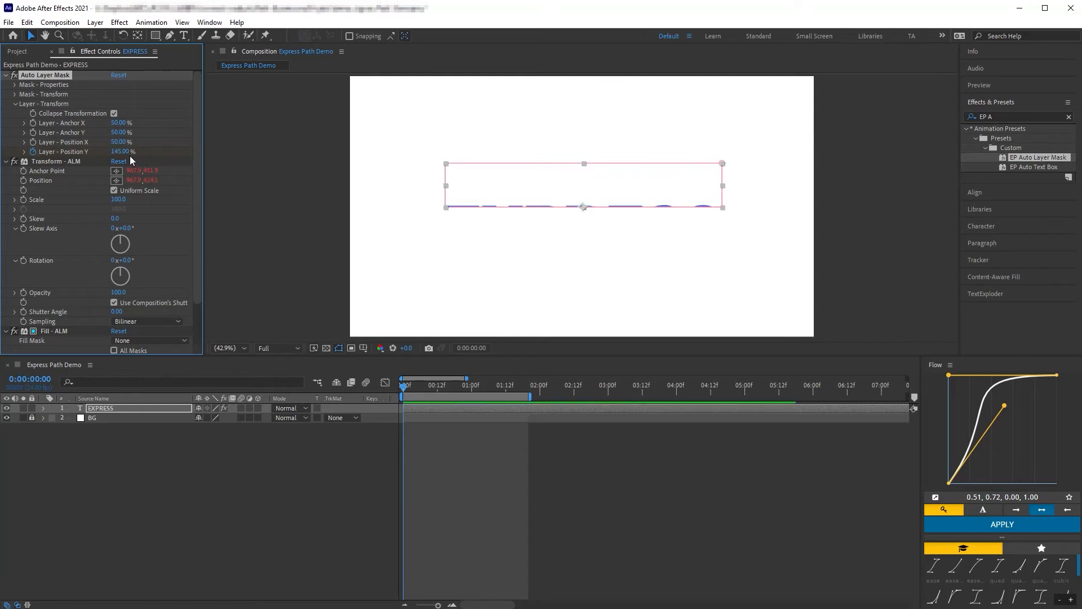
{"action": "left_click", "coordinate": [124, 152]}
{"action": "type", "text": "150"}
{"action": "key", "text": "Return"}
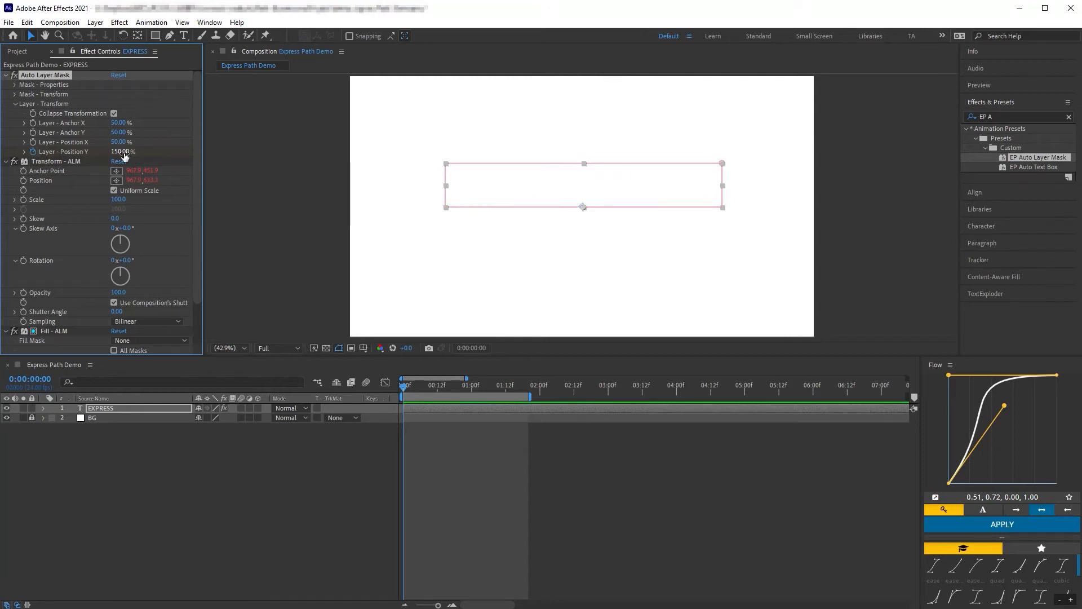
- Reveal the Layer - Position Y keyframe and set the property to 50% at 0:00:00:10
{"action": "key", "text": "u"}
{"action": "key", "text": "shift+Page_Down"}
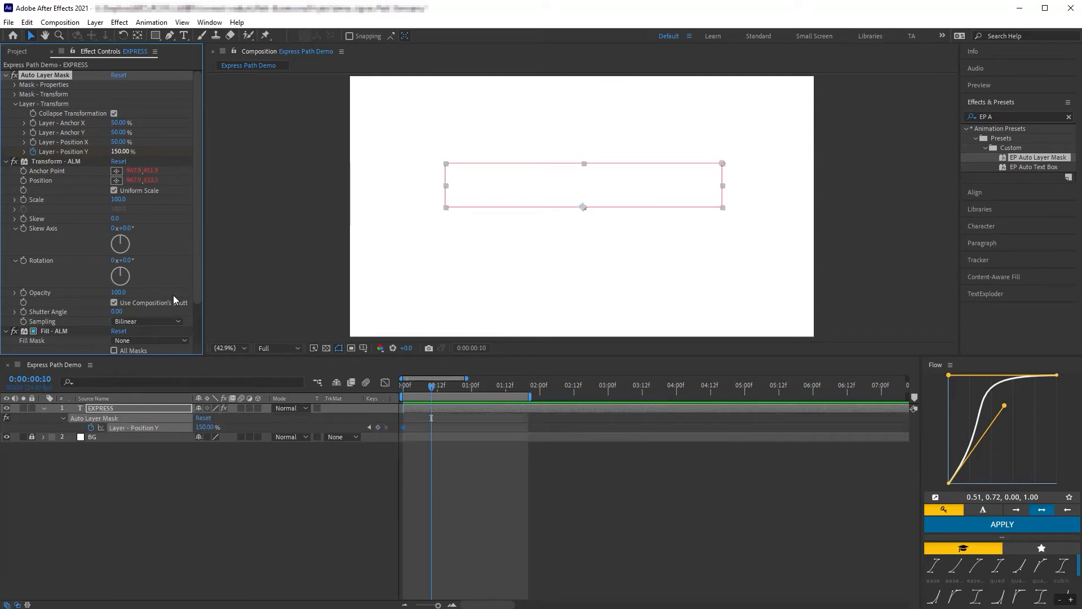
{"action": "left_click", "coordinate": [204, 427]}
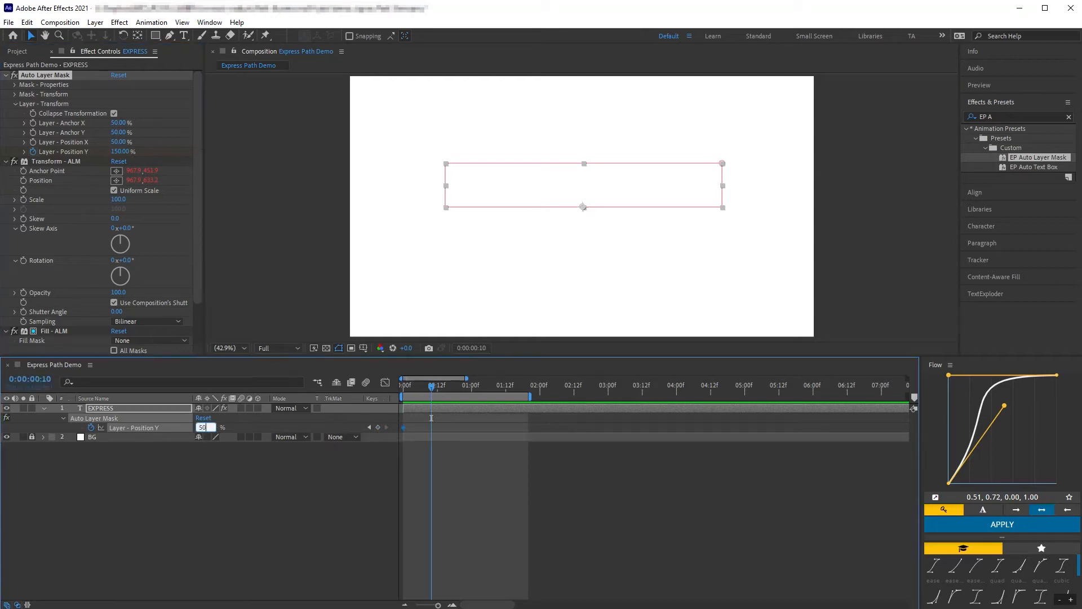
{"action": "type", "text": "50"}
{"action": "key", "text": "Return"}
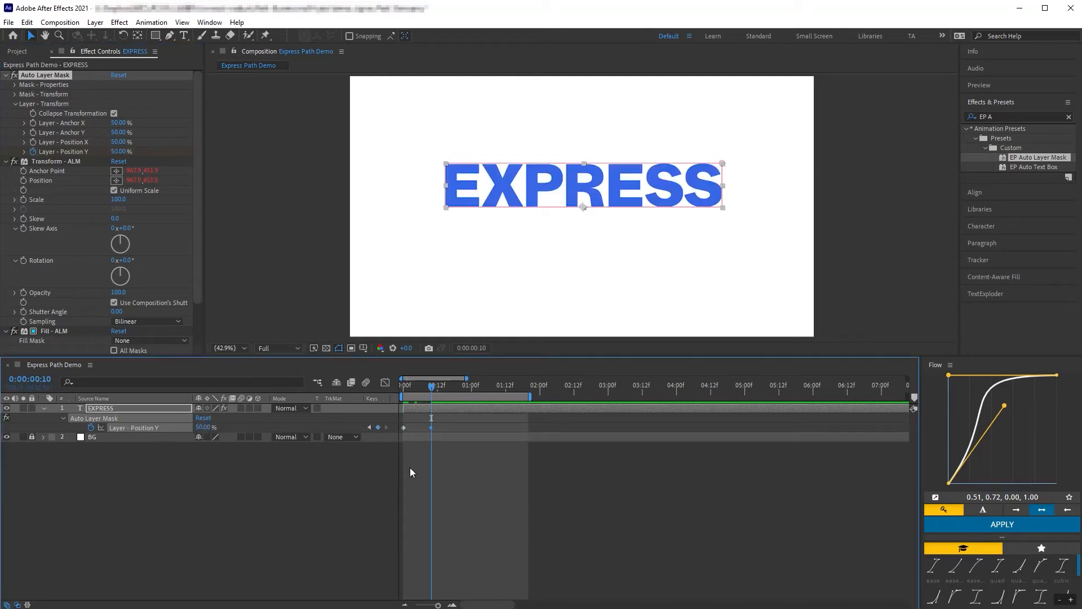
- Apply the Flow curve 0.51, 0.72, 0.00, 1.00 to both Position Y keyframes, then preview and end the work area at 0:00:01:01
{"action": "left_click_drag", "start_coordinate": [451, 478], "coordinate": [331, 406]}
{"action": "left_click", "coordinate": [1002, 525]}
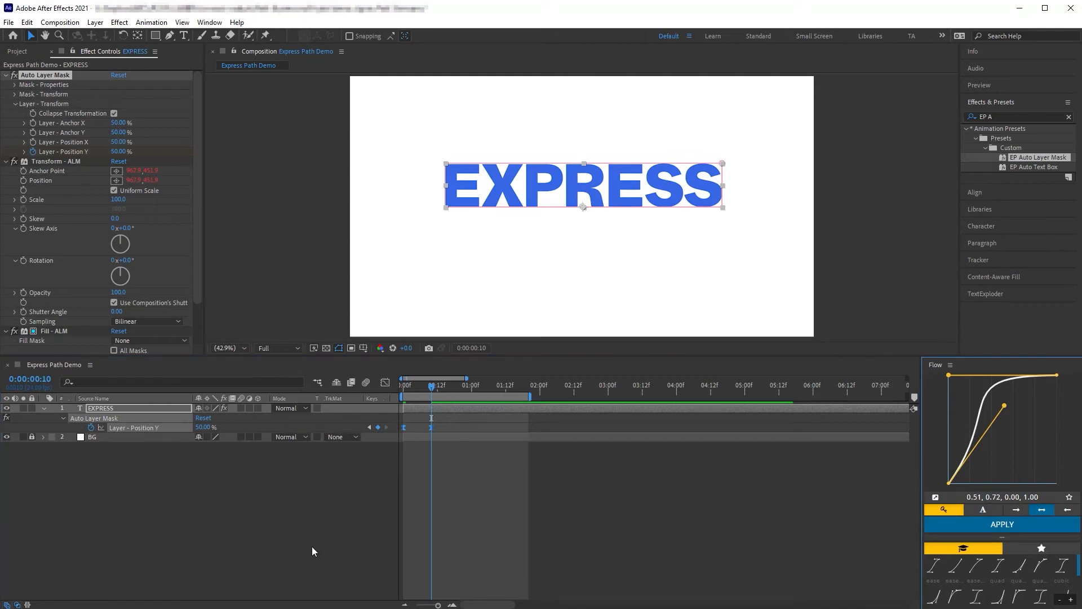
{"action": "left_click", "coordinate": [313, 546]}
{"action": "key", "text": "space"}
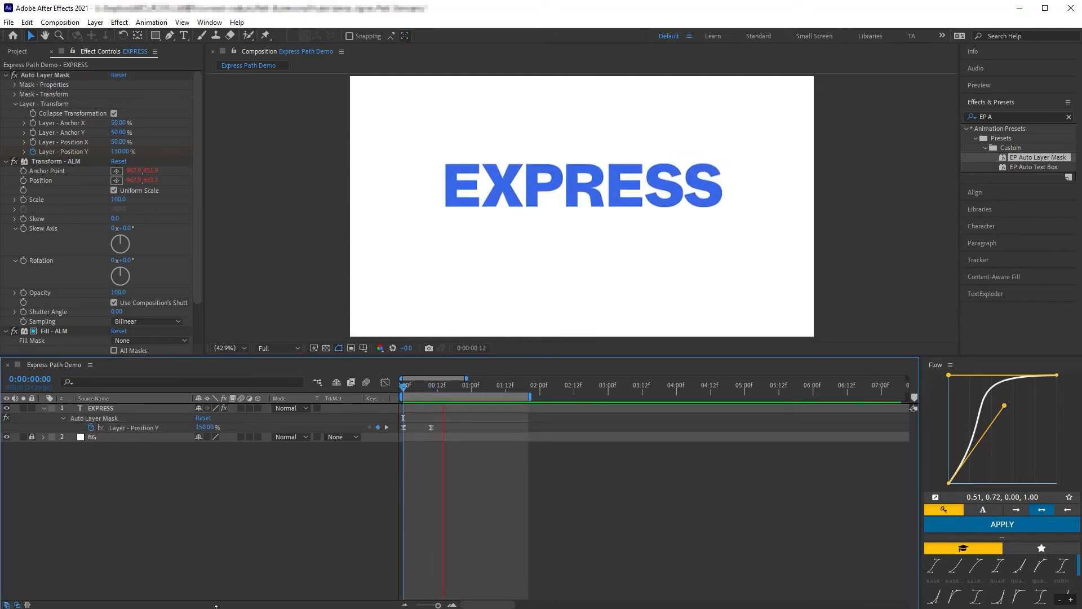
{"action": "key", "text": "n"}
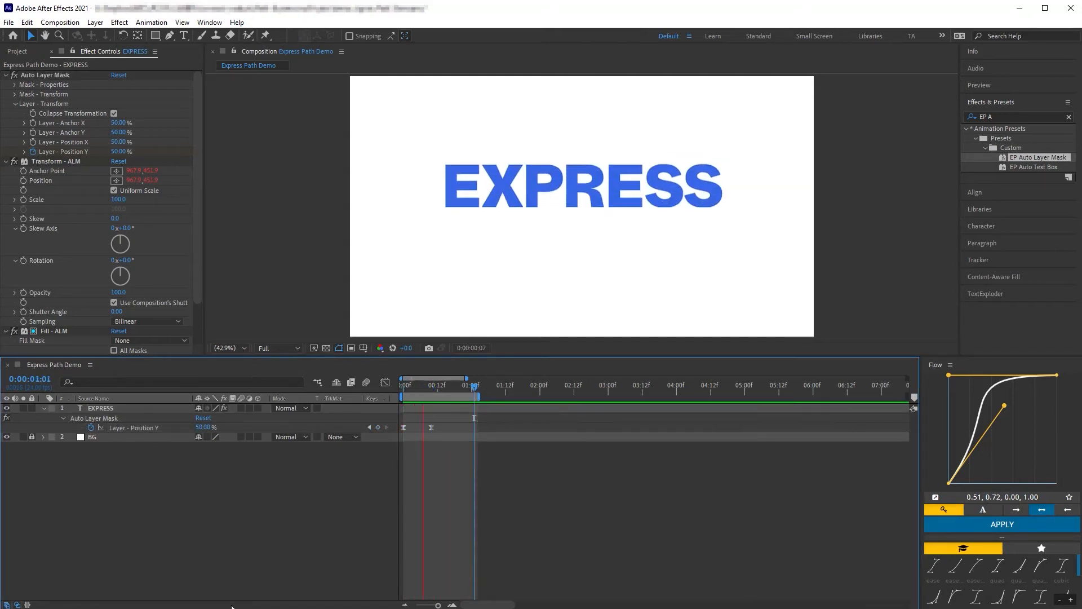
{"action": "key", "text": "space"}
- Split the EXPRESS text layer into individual characters with TextExploder, deleting the original
{"action": "left_click", "coordinate": [161, 410]}
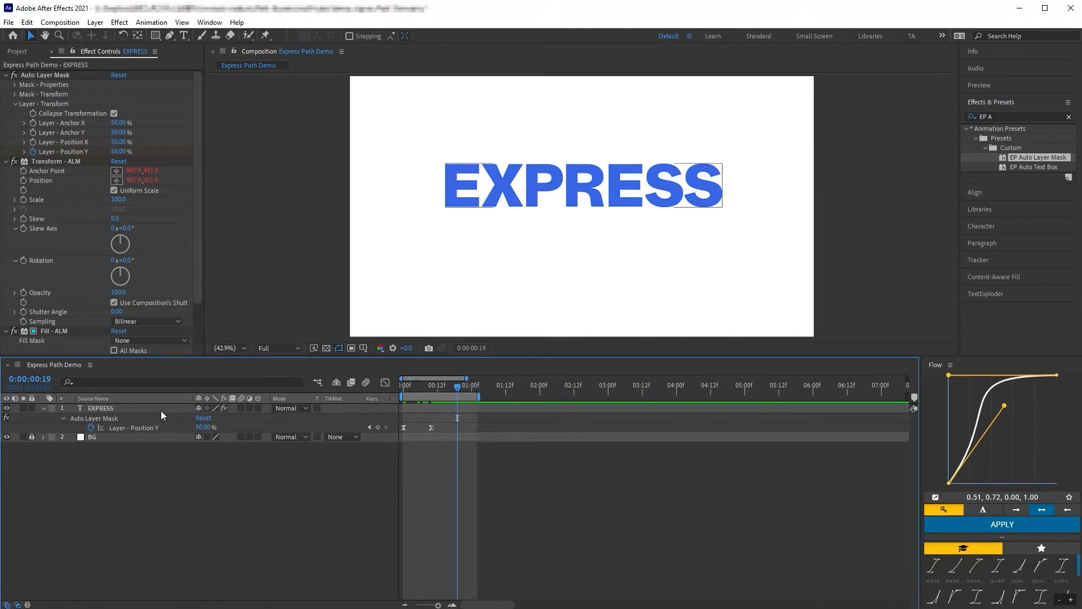
{"action": "left_click", "coordinate": [985, 294]}
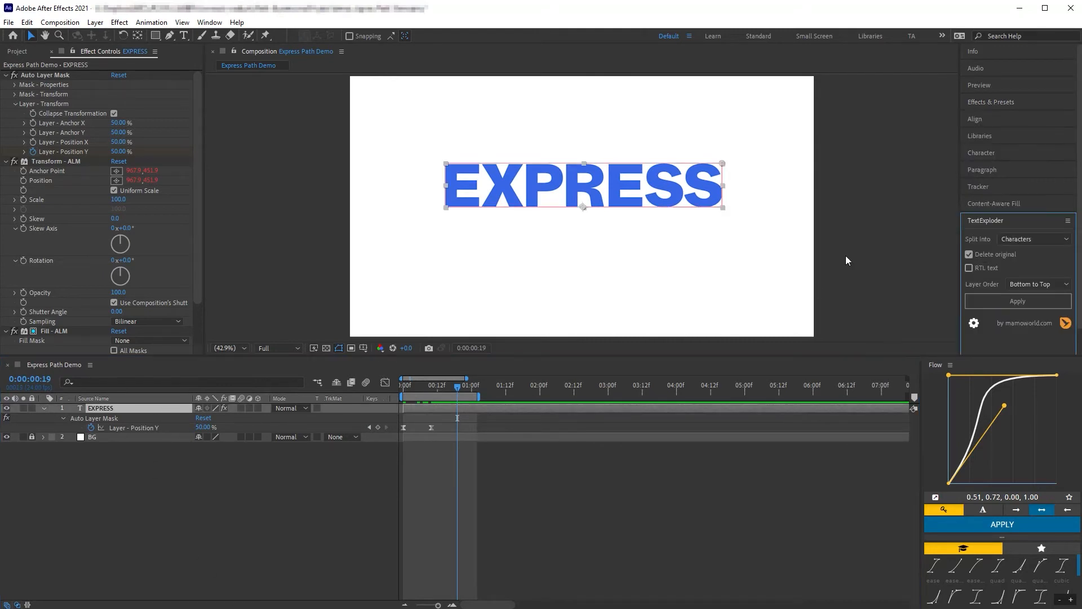
{"action": "left_click", "coordinate": [1019, 239]}
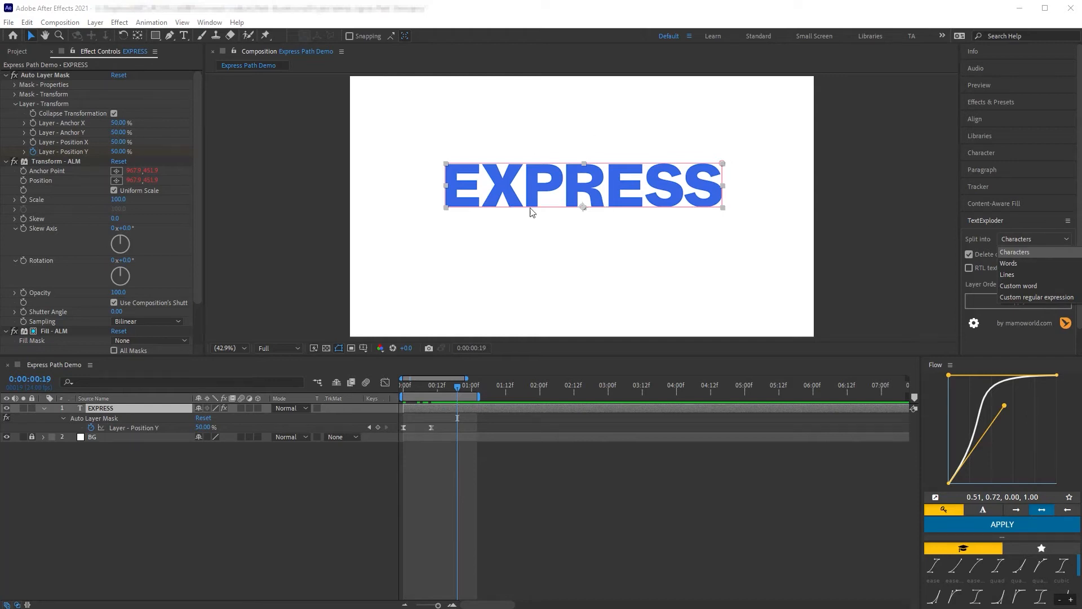
{"action": "left_click", "coordinate": [976, 298]}
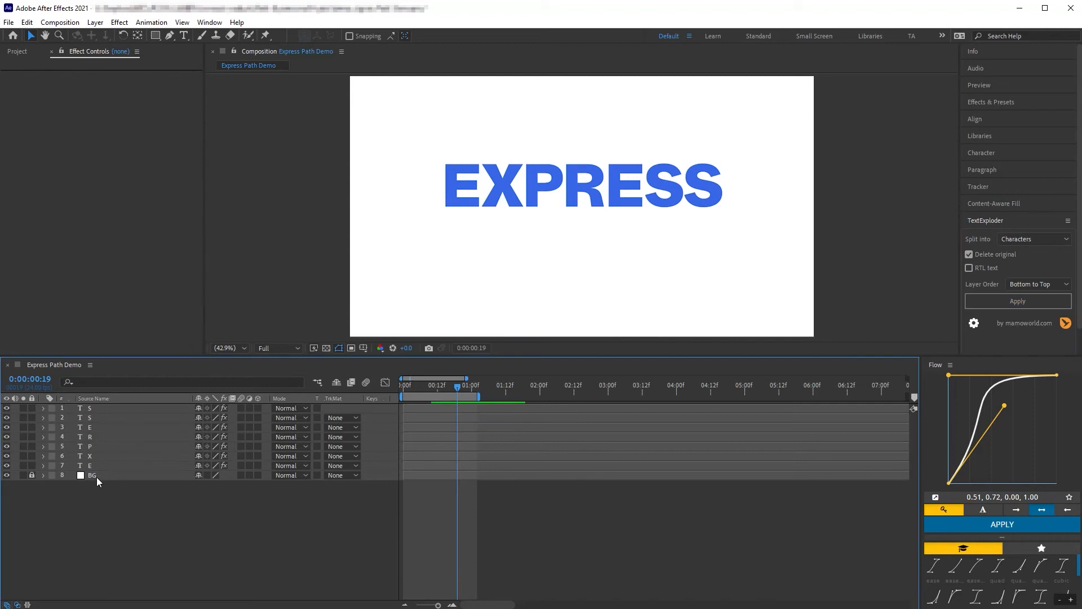
- Step through the separate letter layers from the first E upward to check each character's own mask bounds
{"action": "left_click", "coordinate": [109, 466]}
{"action": "key", "text": "ctrl+Up"}
{"action": "key", "text": "ctrl+Up"}
{"action": "key", "text": "ctrl+Up"}
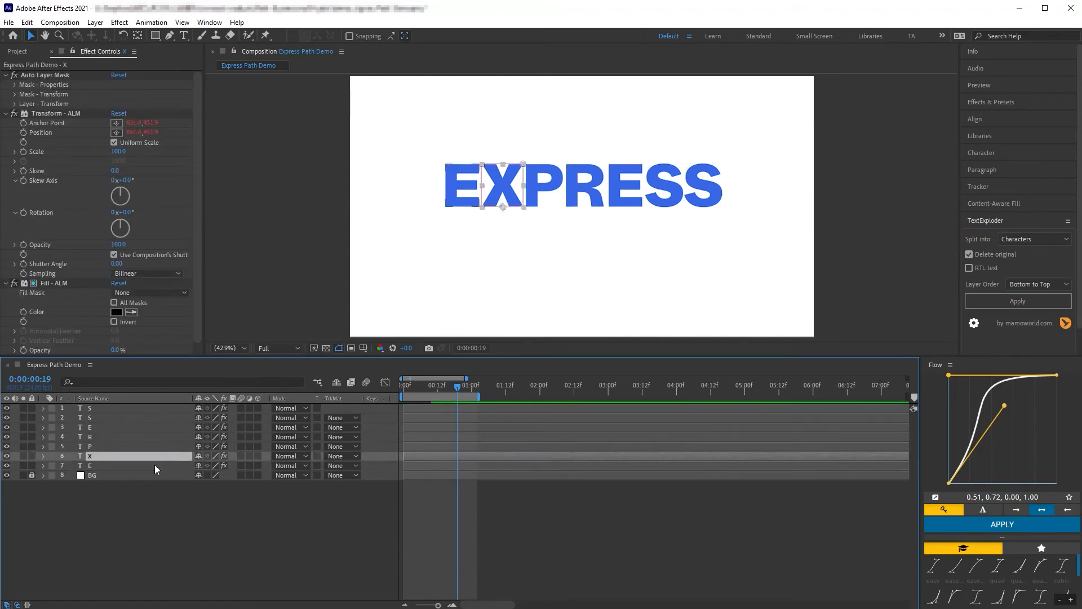
{"action": "key", "text": "ctrl+Up"}
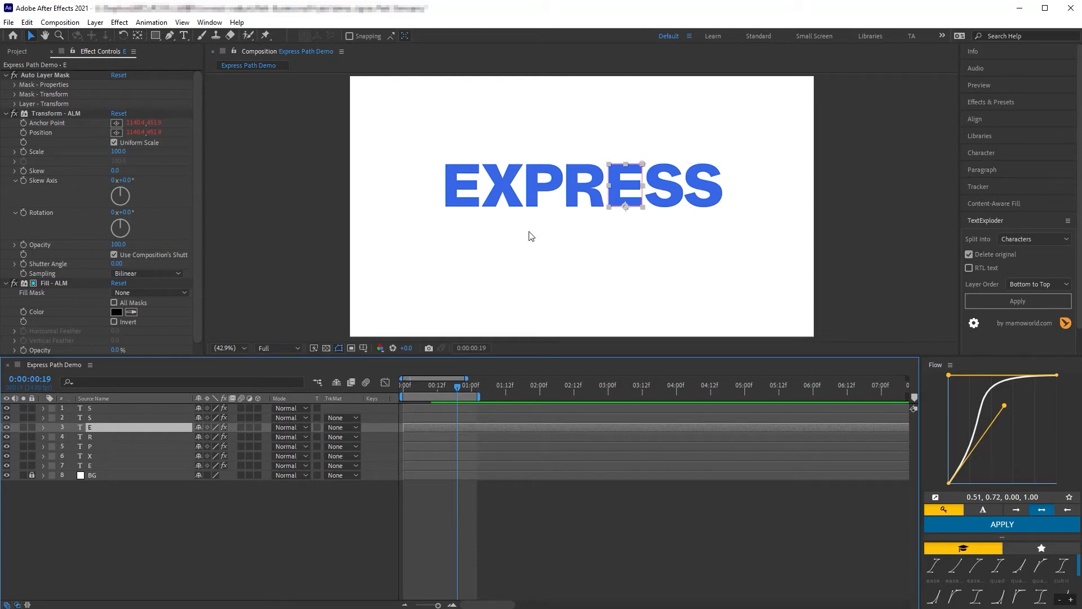
- Reveal the Layer - Position Y keyframes on all seven letter layers and preview their animation from the start
{"action": "left_click", "coordinate": [100, 467]}
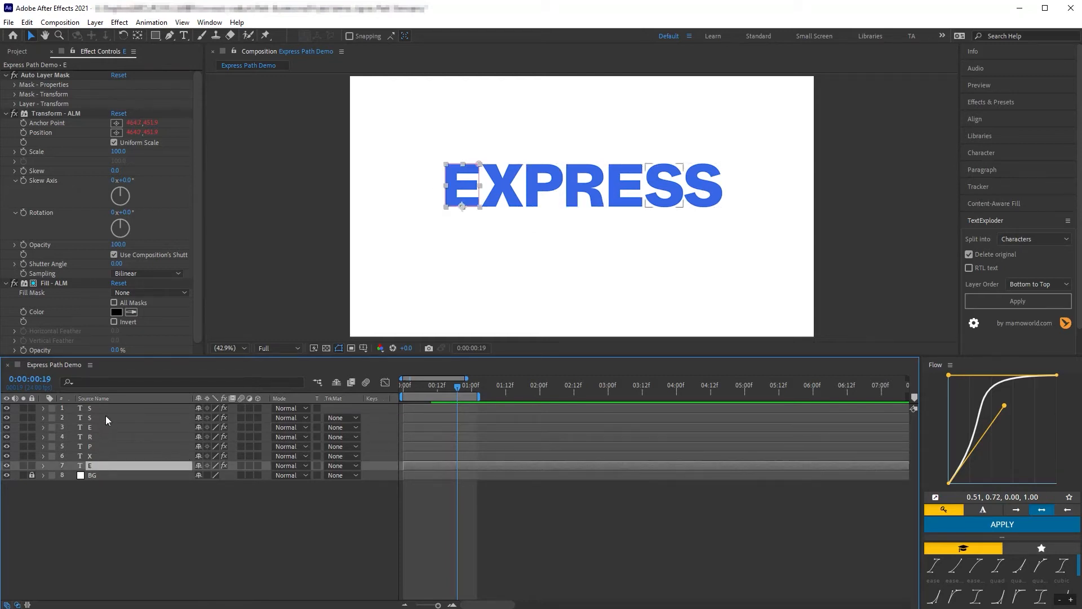
{"action": "left_click", "coordinate": [108, 410], "text": "shift"}
{"action": "key", "text": "u"}
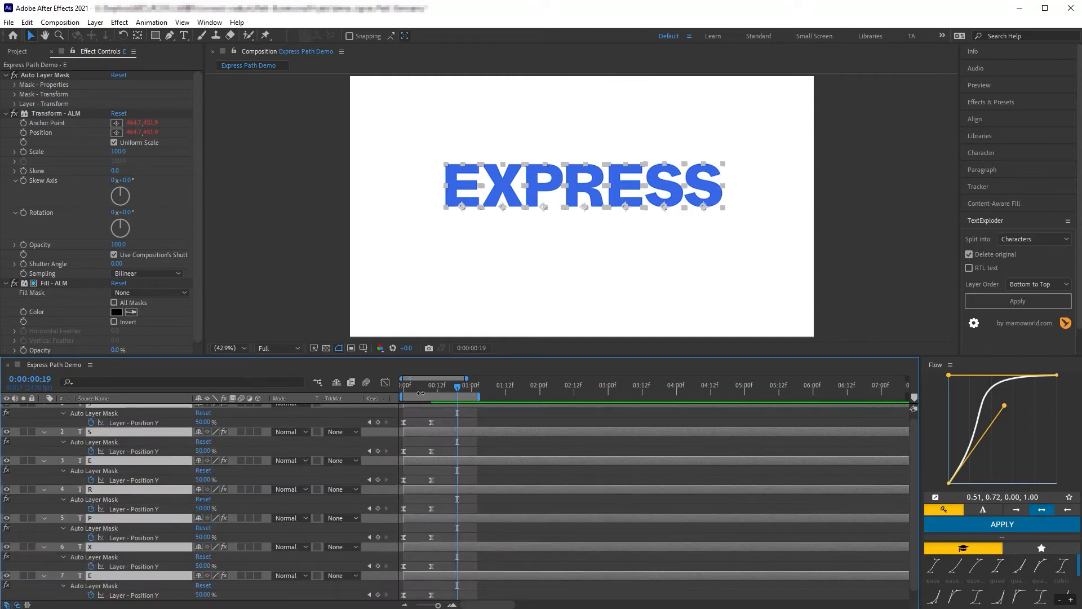
{"action": "key", "text": "Home"}
{"action": "key", "text": "space"}
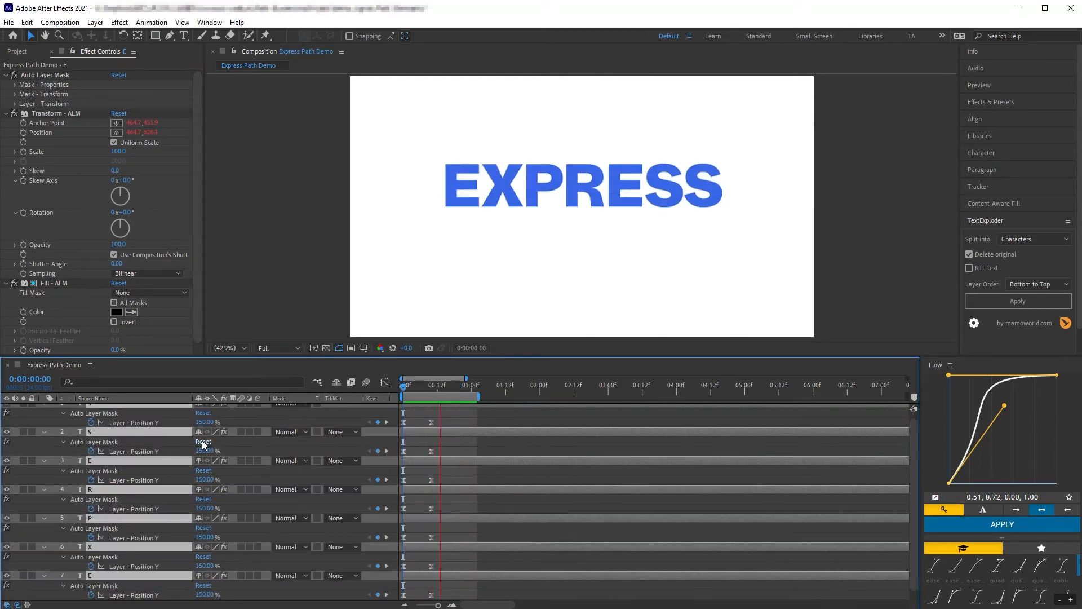
{"action": "key", "text": "space"}
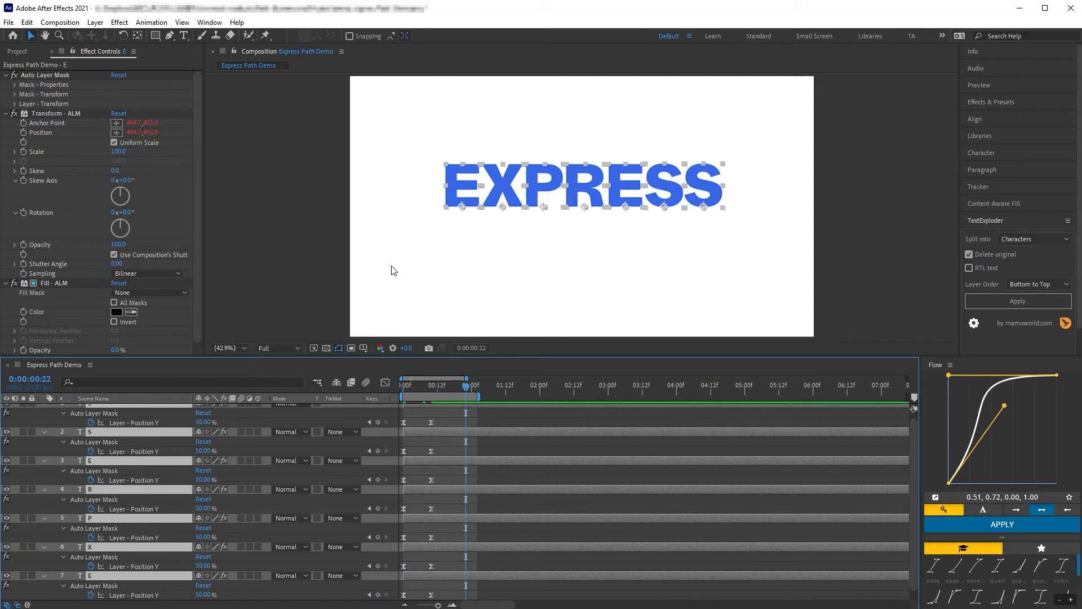
- Keyframe Position on all seven letter layers at 0:00:00:10, and lower their Y position to 698 at 0:00:00:00
{"action": "left_click", "coordinate": [417, 384]}
{"action": "left_click", "coordinate": [432, 386]}
{"action": "key", "text": "p"}
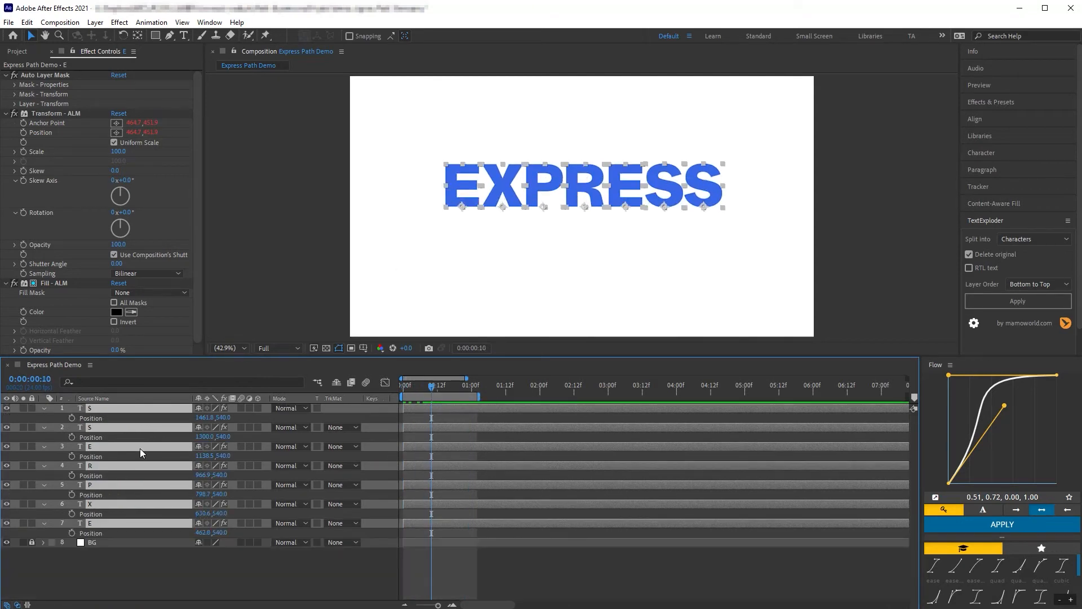
{"action": "left_click", "coordinate": [72, 417]}
{"action": "key", "text": "Home"}
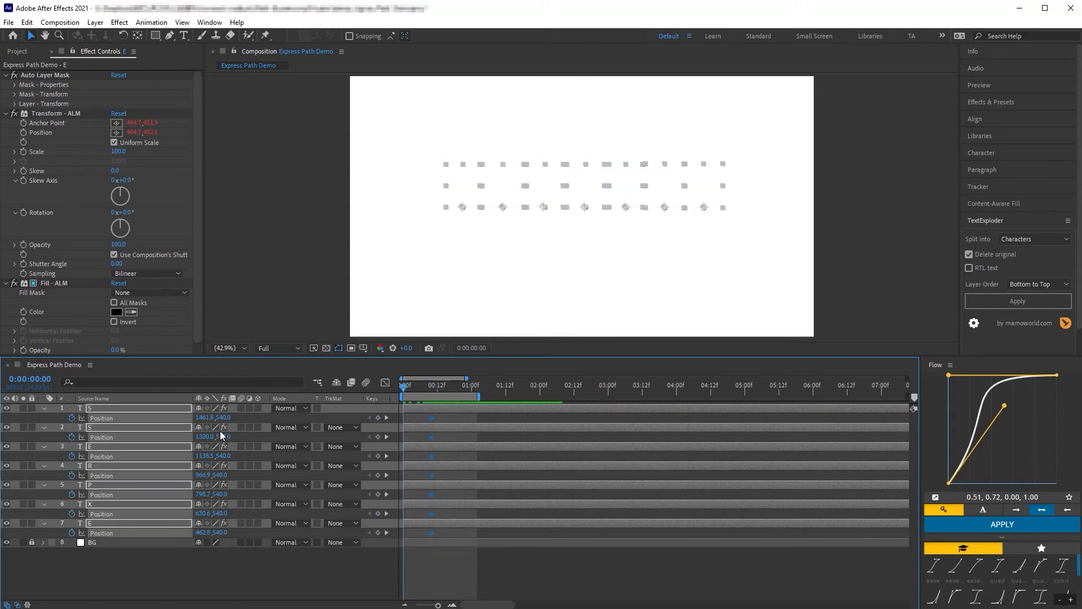
{"action": "left_click_drag", "start_coordinate": [223, 417], "coordinate": [312, 418]}
- Apply the Flow curve 0.51, 0.72, 0.00, 1.00 to all the letters' Position keyframes and clear the selection
{"action": "left_click_drag", "start_coordinate": [444, 536], "coordinate": [394, 413]}
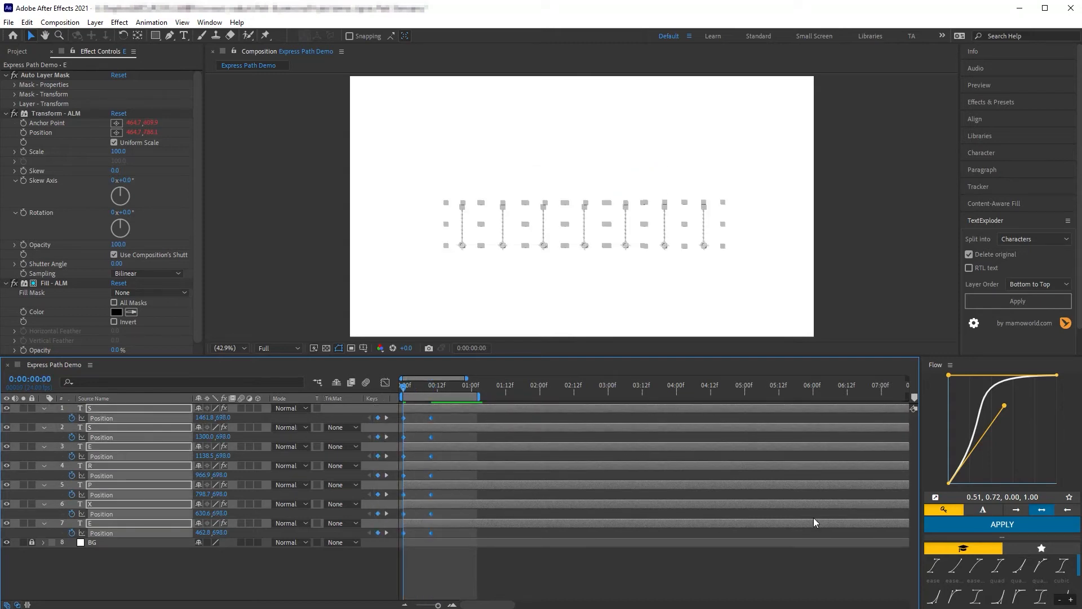
{"action": "left_click", "coordinate": [995, 523]}
{"action": "left_click", "coordinate": [121, 519]}
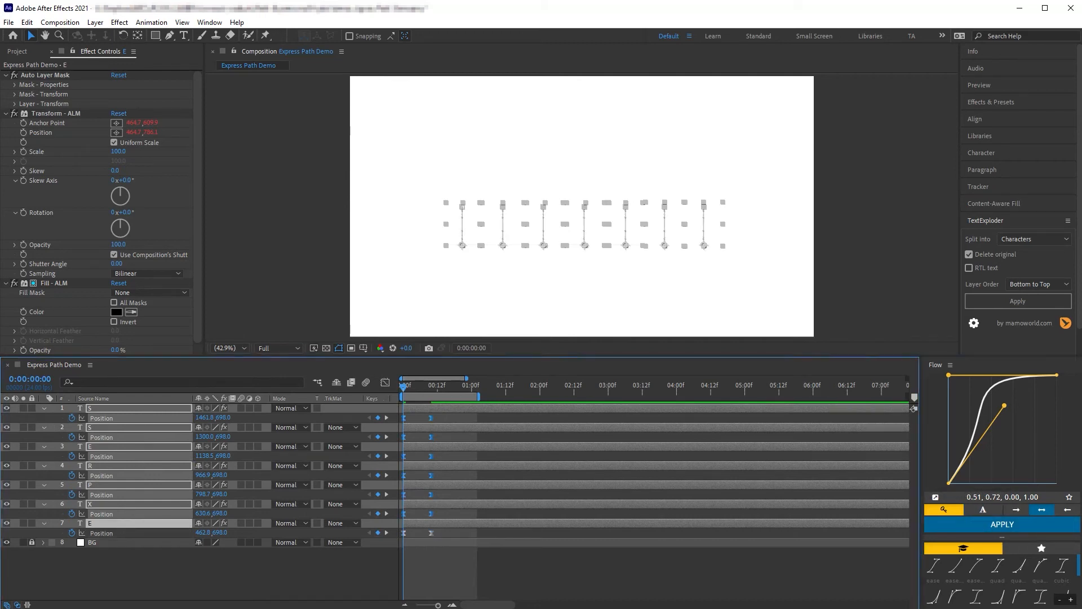
{"action": "left_click", "coordinate": [158, 579]}
- Collapse the properties of all seven letter layers and trim the layers to a single frame at 0:00:00:00
{"action": "left_click", "coordinate": [106, 522]}
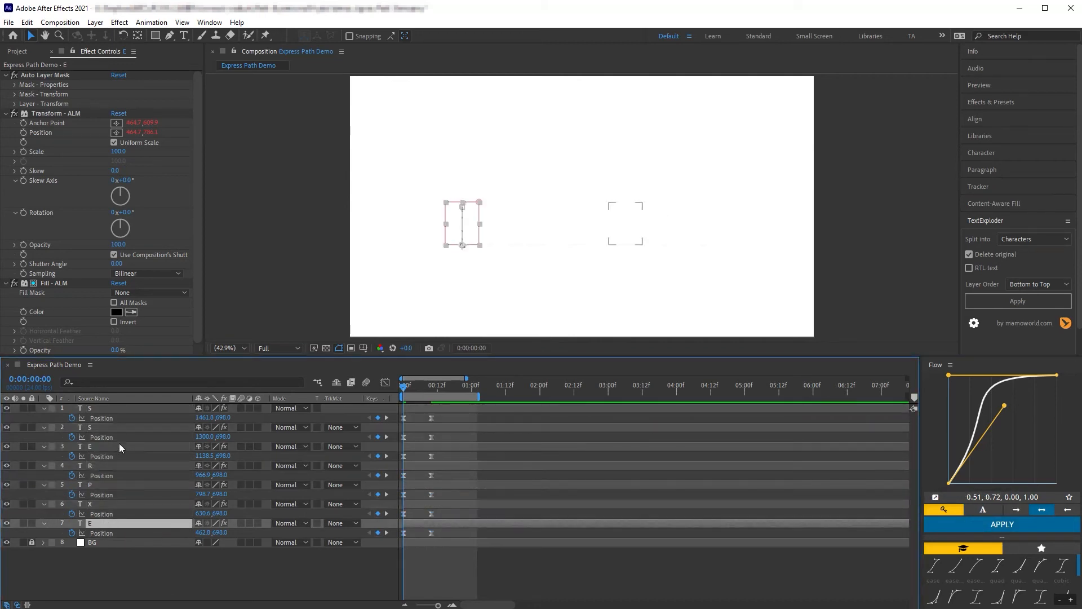
{"action": "left_click", "coordinate": [131, 408], "text": "shift"}
{"action": "left_click", "coordinate": [45, 409]}
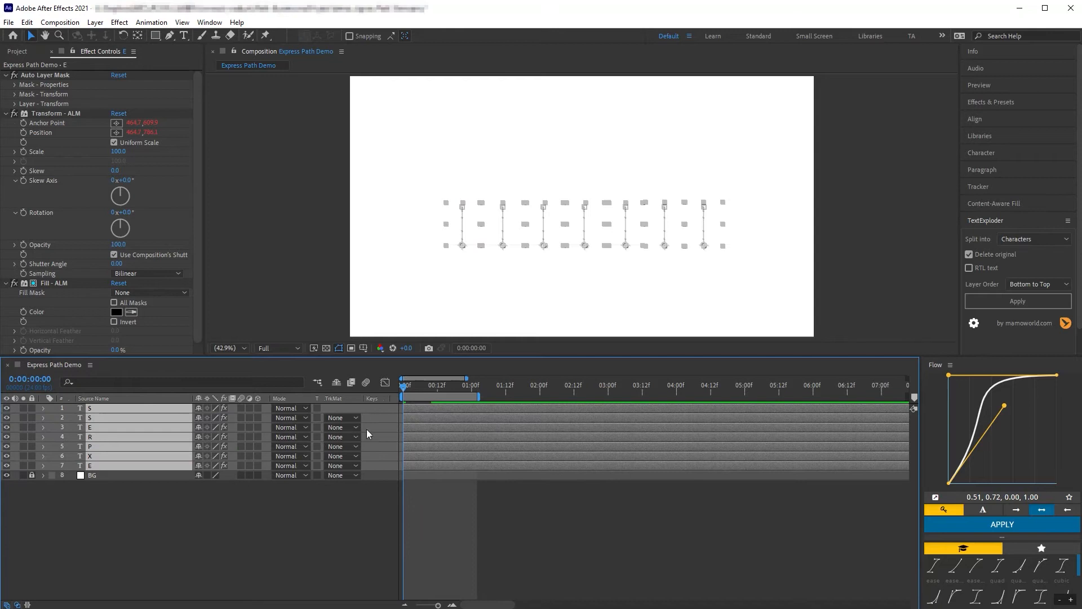
{"action": "key", "text": "alt+]"}
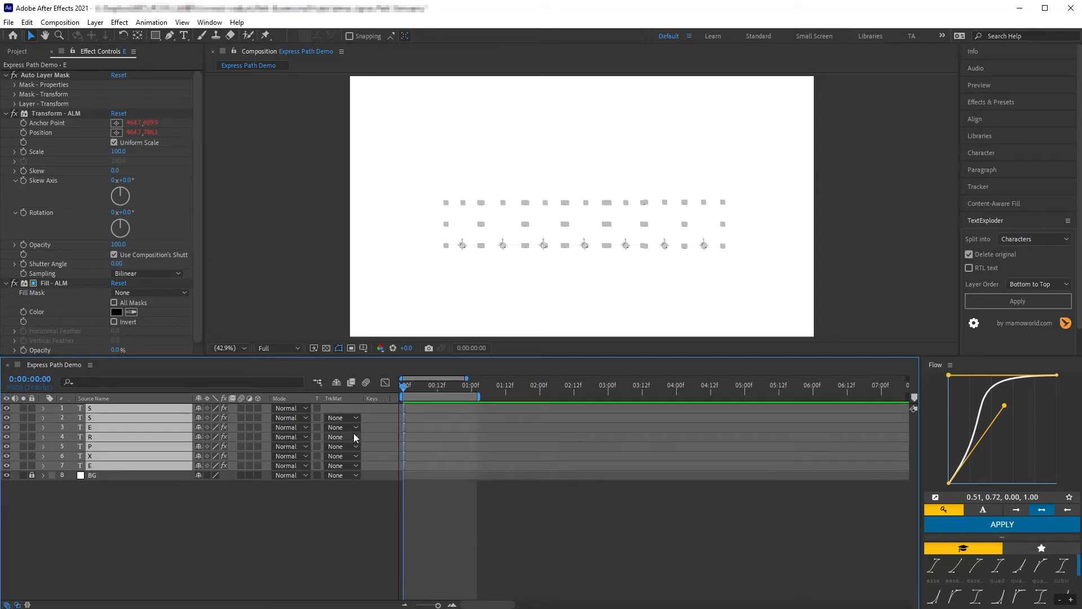
- Run Sequence Layers on the selected letter layers with Overlap off to offset them one after another
{"action": "key", "text": "ctrl+space"}
{"action": "type", "text": "se"}
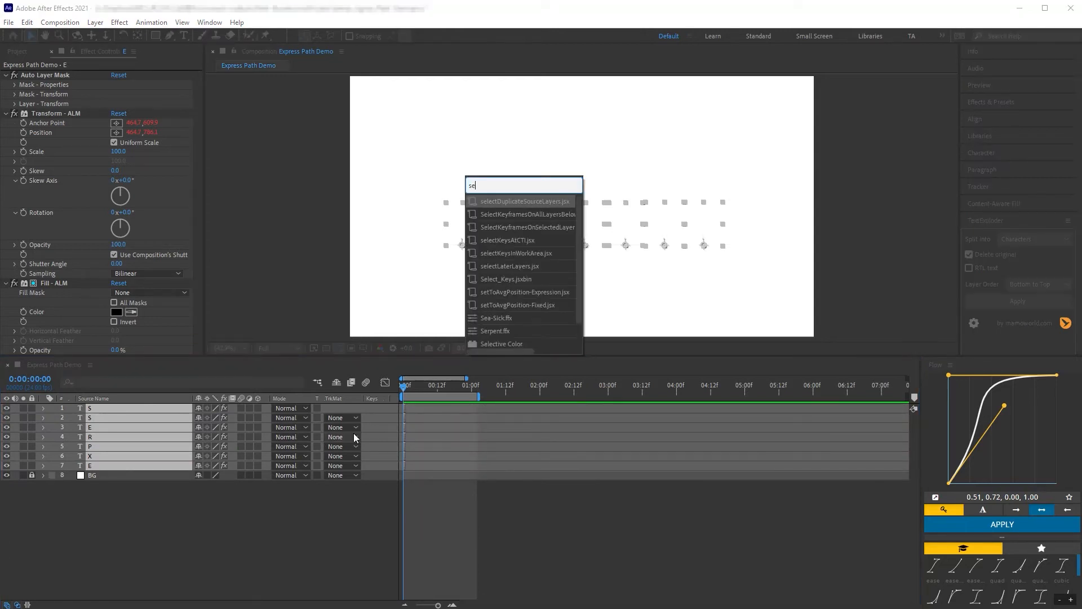
{"action": "type", "text": "q"}
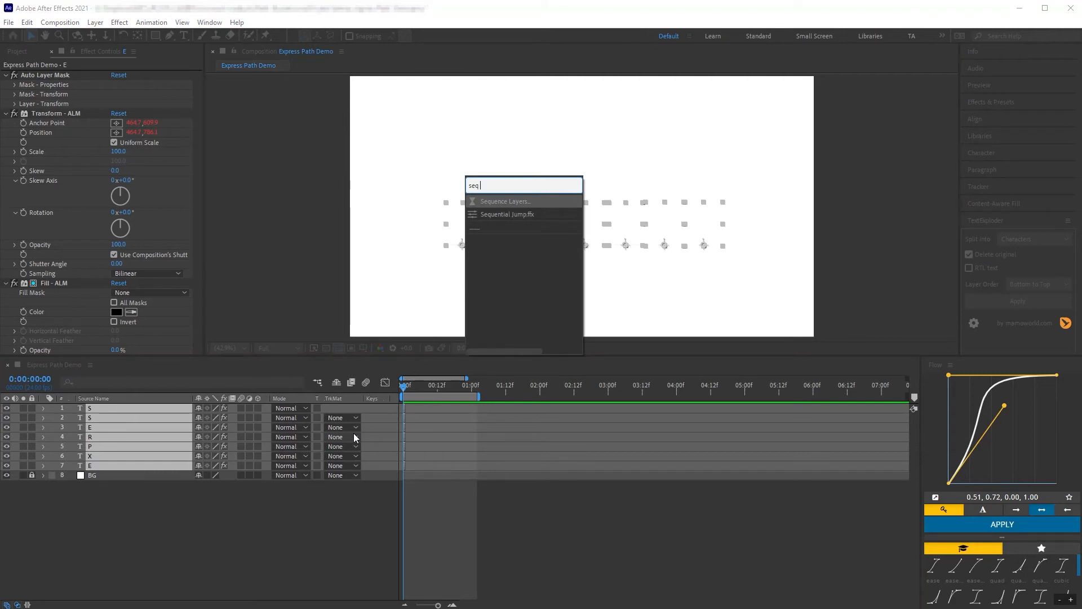
{"action": "key", "text": "Return"}
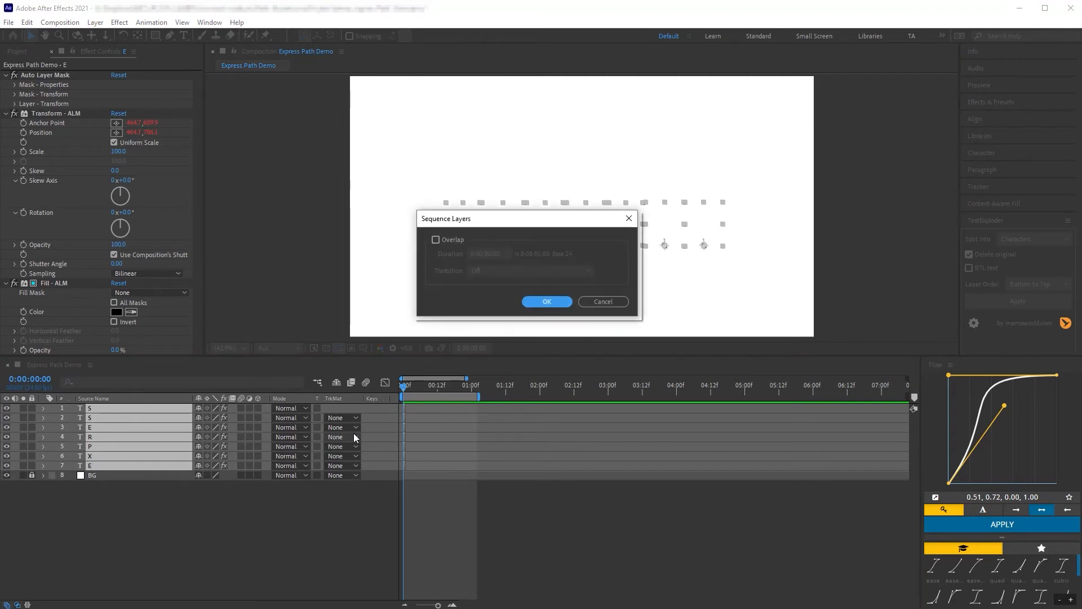
{"action": "key", "text": "Return"}
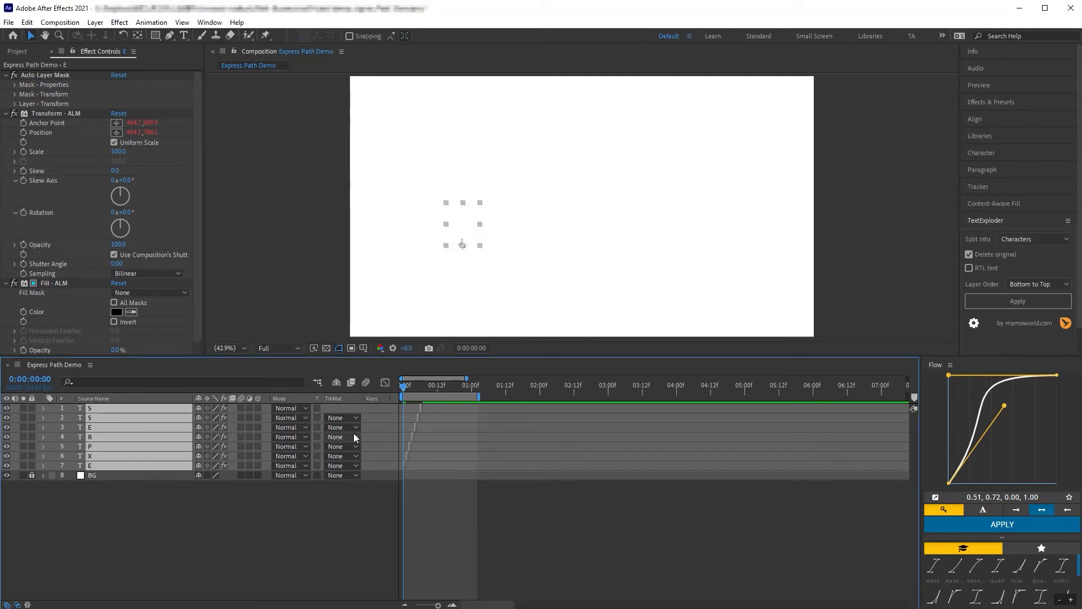
- Extend the ends of all letter layers to 0:00:01:12 and preview the staggered animation from the start
{"action": "left_click", "coordinate": [506, 386]}
{"action": "key", "text": "alt+]"}
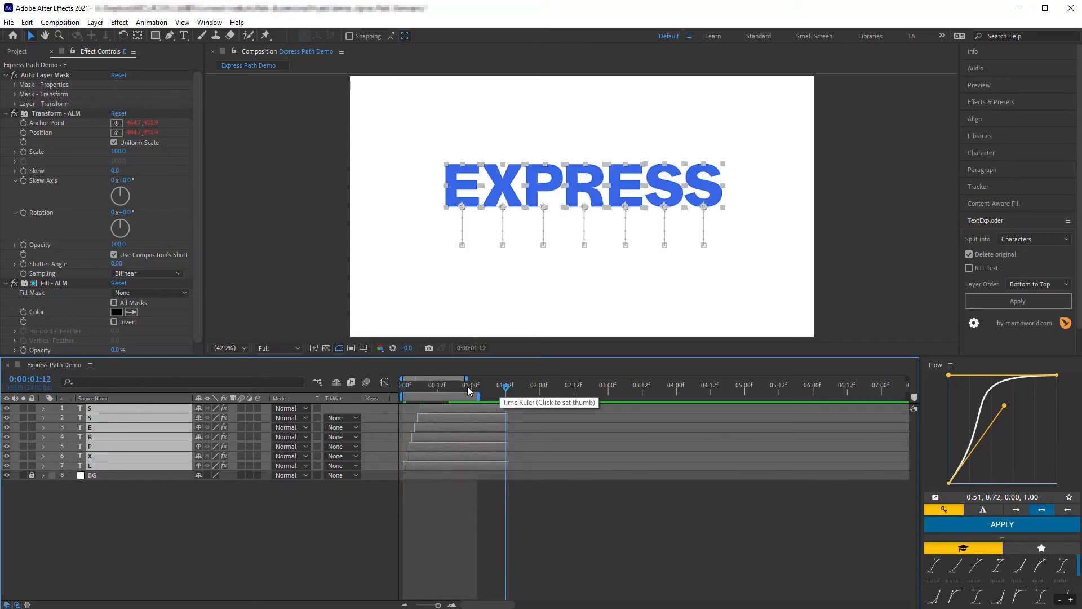
{"action": "left_click_drag", "start_coordinate": [468, 387], "coordinate": [302, 401]}
{"action": "key", "text": "space"}
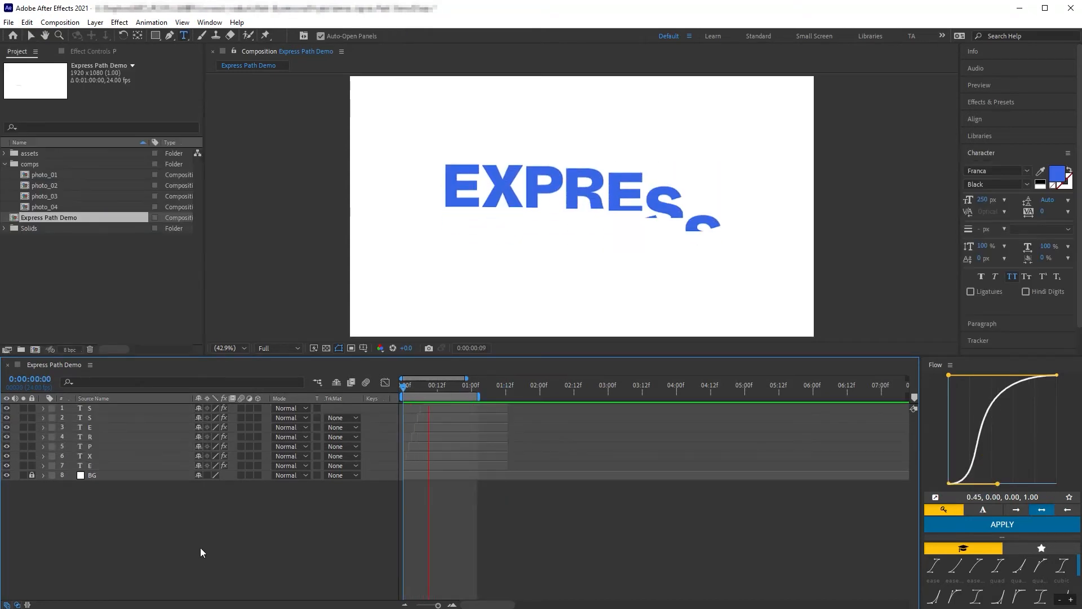
- Delete all the letter layers except the P layer
{"action": "left_click", "coordinate": [116, 408]}
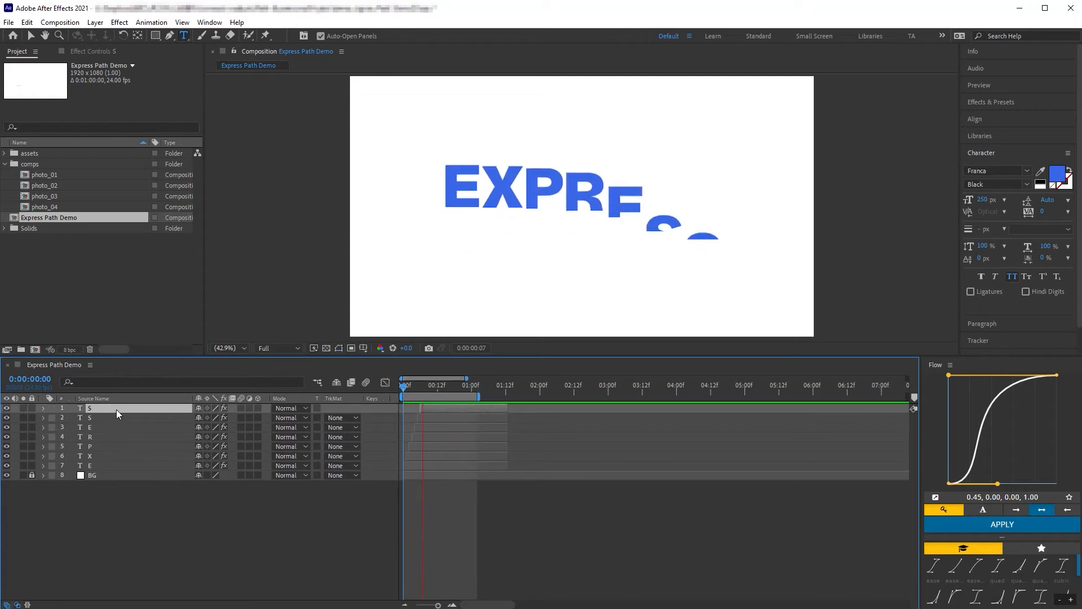
{"action": "left_click", "coordinate": [106, 427], "text": "shift"}
{"action": "left_click", "coordinate": [105, 436], "text": "ctrl"}
{"action": "left_click", "coordinate": [101, 457], "text": "ctrl"}
{"action": "left_click", "coordinate": [101, 463], "text": "ctrl"}
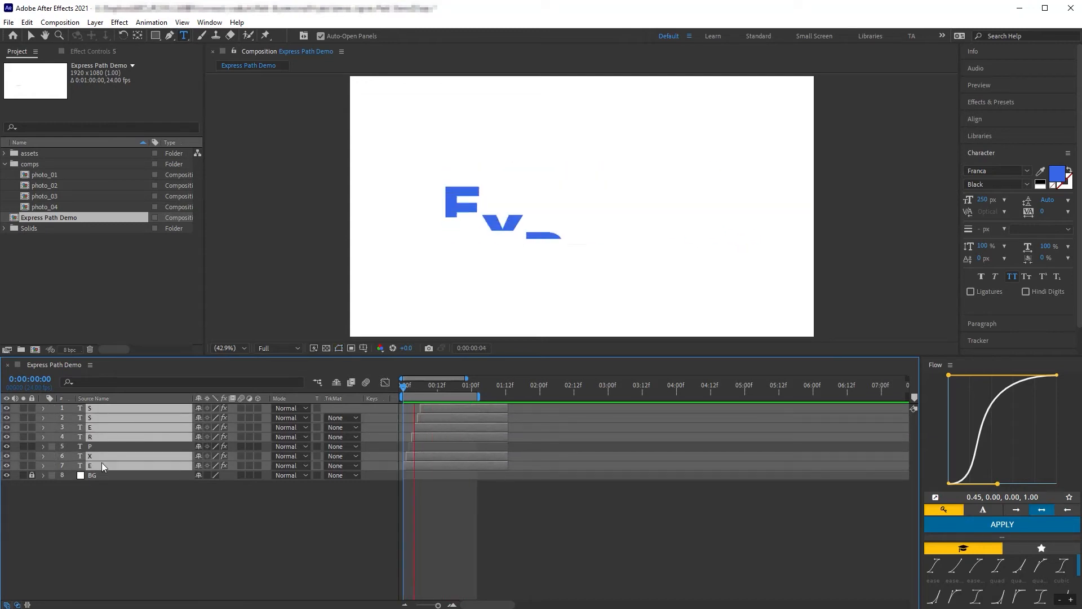
{"action": "key", "text": "Delete"}
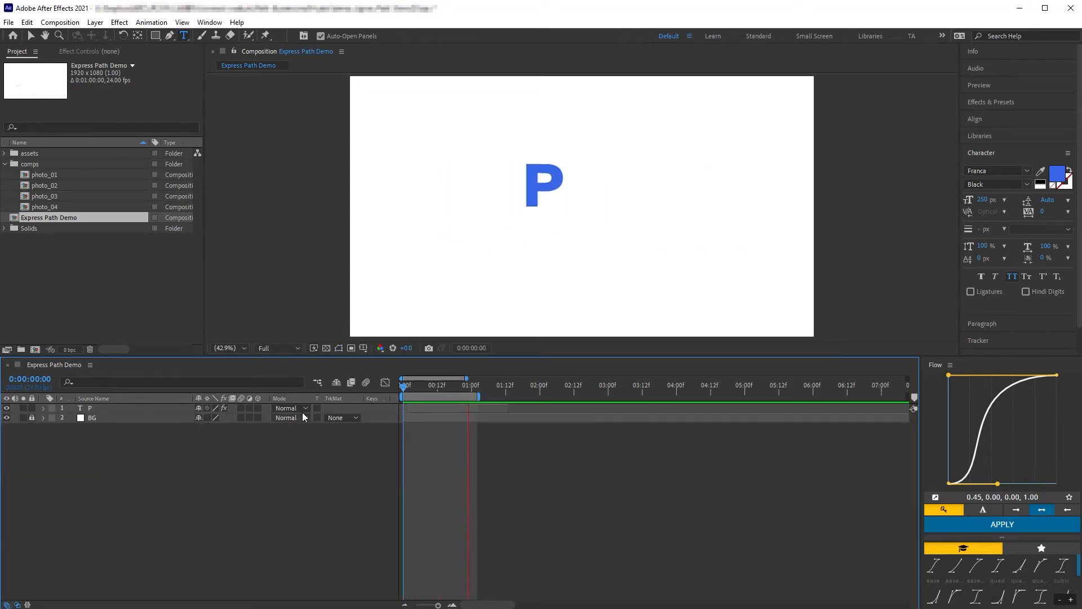
- Replace the P layer's text with PATH at 0:00:00:05 and preview the mask animation
{"action": "left_click", "coordinate": [418, 387]}
{"action": "left_click", "coordinate": [157, 408]}
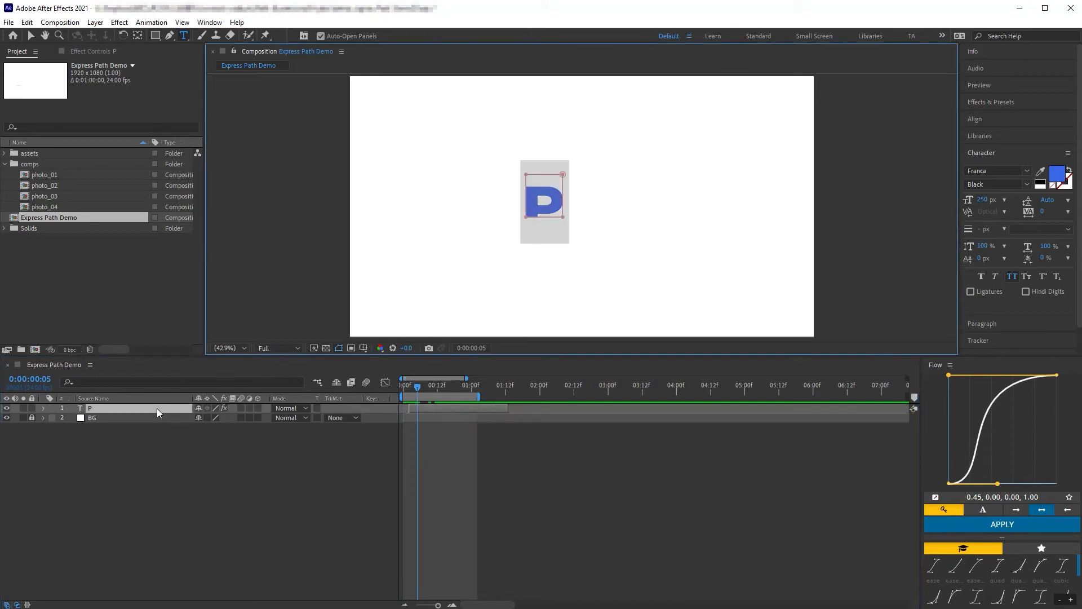
{"action": "type", "text": "PATH"}
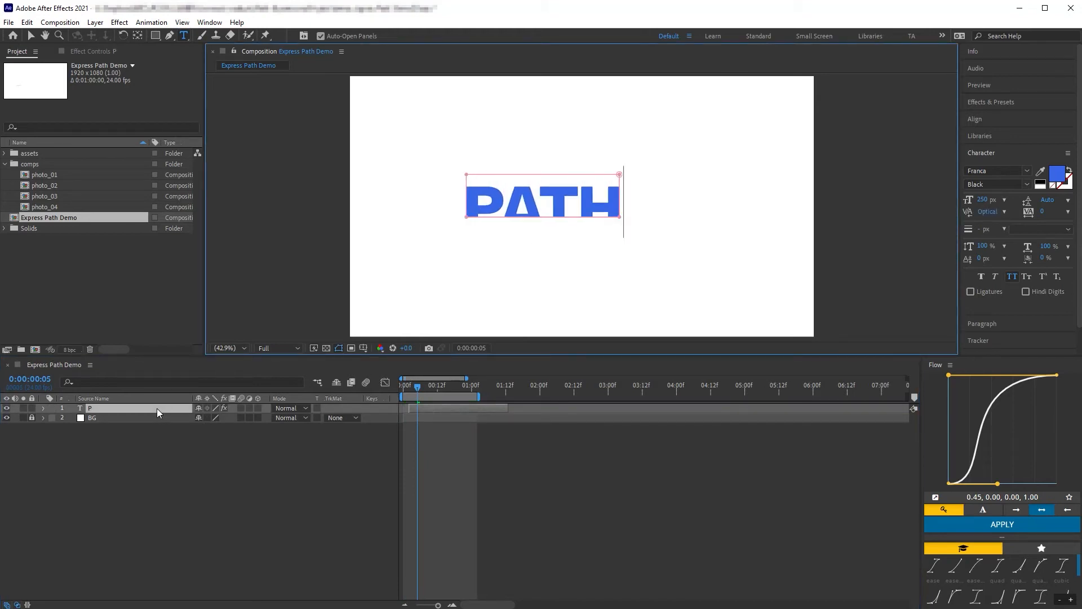
{"action": "left_click", "coordinate": [184, 517]}
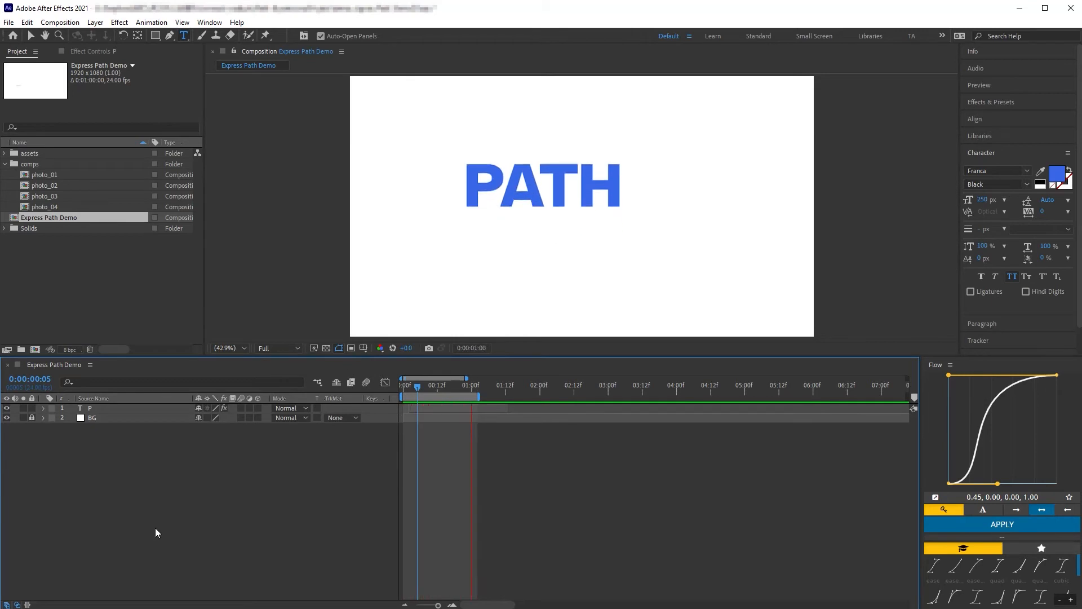
- Show the text layer's keyframed properties and scrub through its animation to examine how the text slides into its mask
{"action": "left_click", "coordinate": [103, 408]}
{"action": "key", "text": "u"}
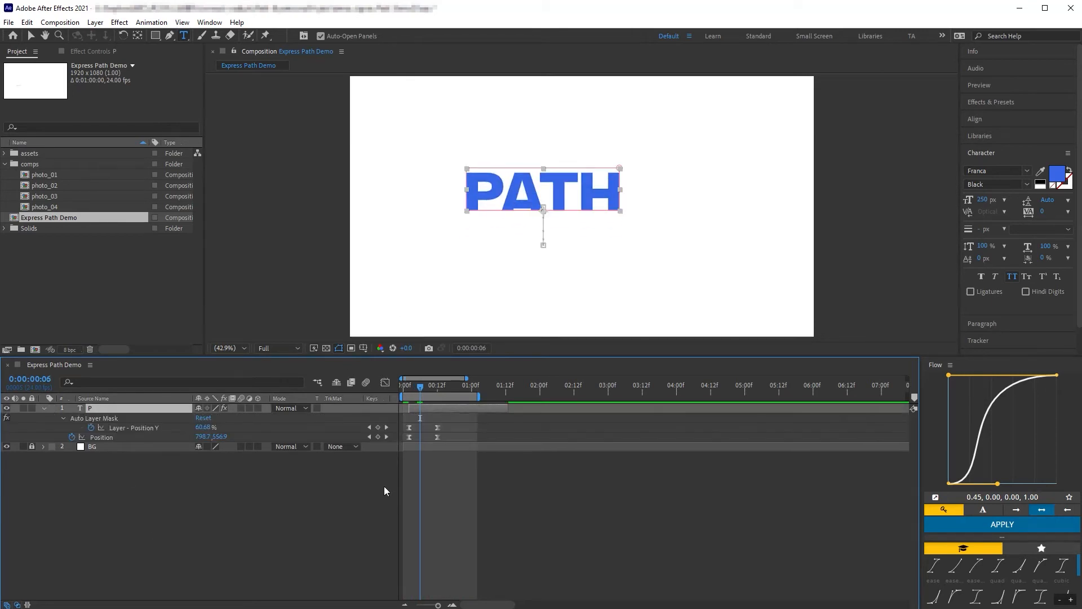
{"action": "left_click_drag", "start_coordinate": [421, 389], "coordinate": [452, 397]}
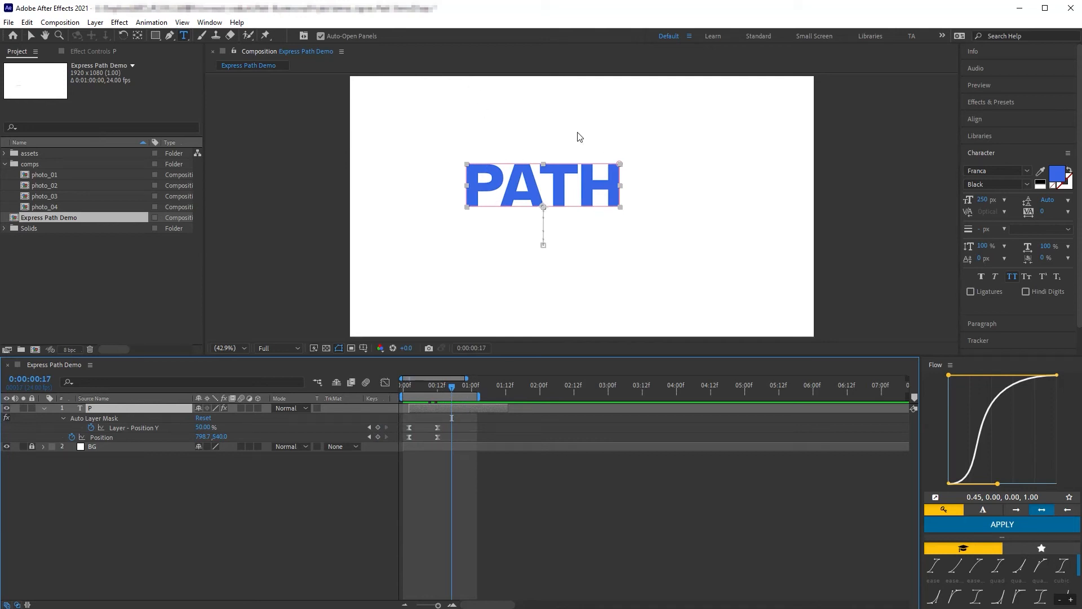
{"action": "key", "text": "Page_Up"}
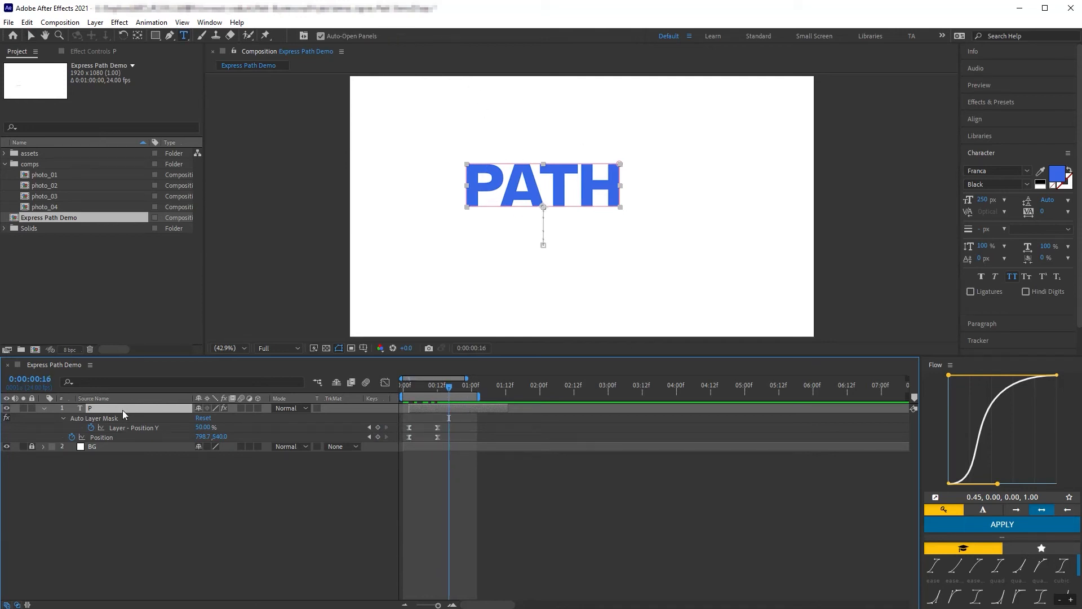
- Delete the PATH text layer and add the photo_04 comp above the BG layer
{"action": "key", "text": "Delete"}
{"action": "left_click", "coordinate": [981, 103]}
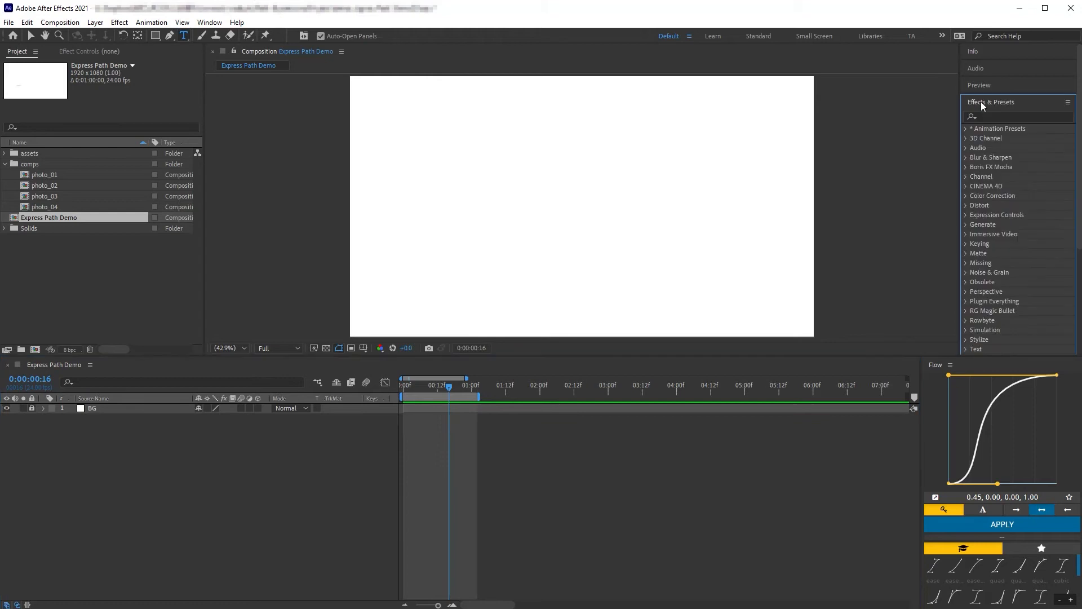
{"action": "left_click_drag", "start_coordinate": [72, 209], "coordinate": [124, 405]}
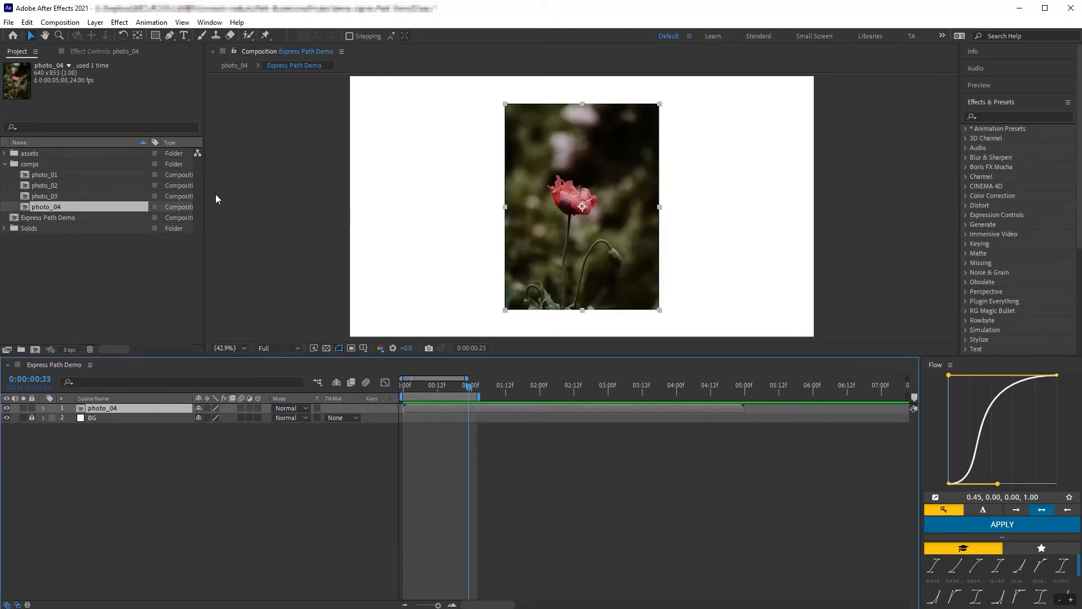
- Draw a rectangular mask around the red flower on photo_04 and change the mask color to blue
{"action": "left_click", "coordinate": [153, 36]}
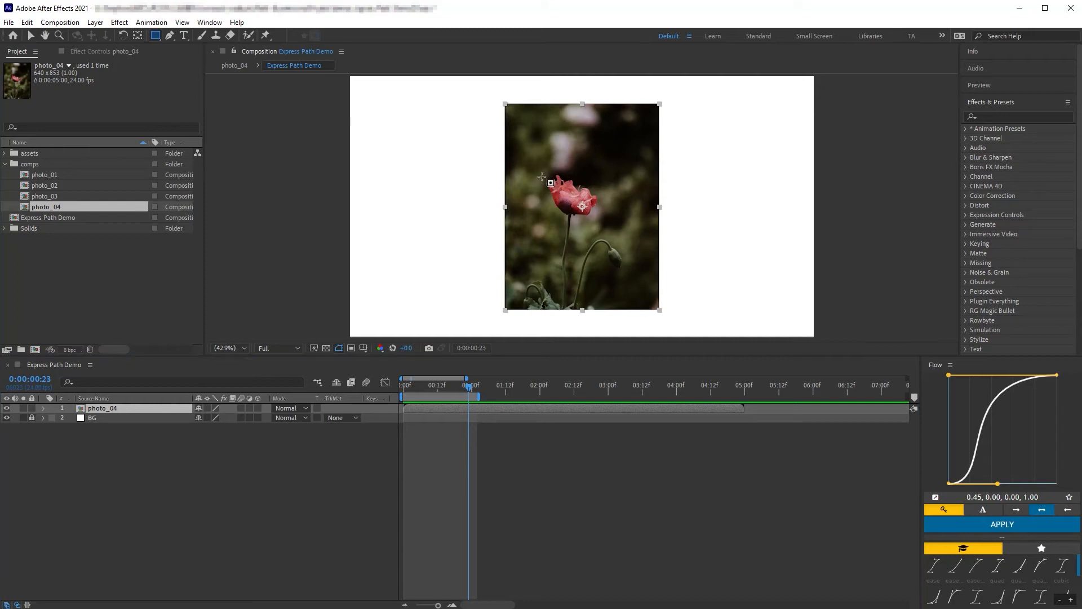
{"action": "left_click_drag", "start_coordinate": [534, 146], "coordinate": [616, 258]}
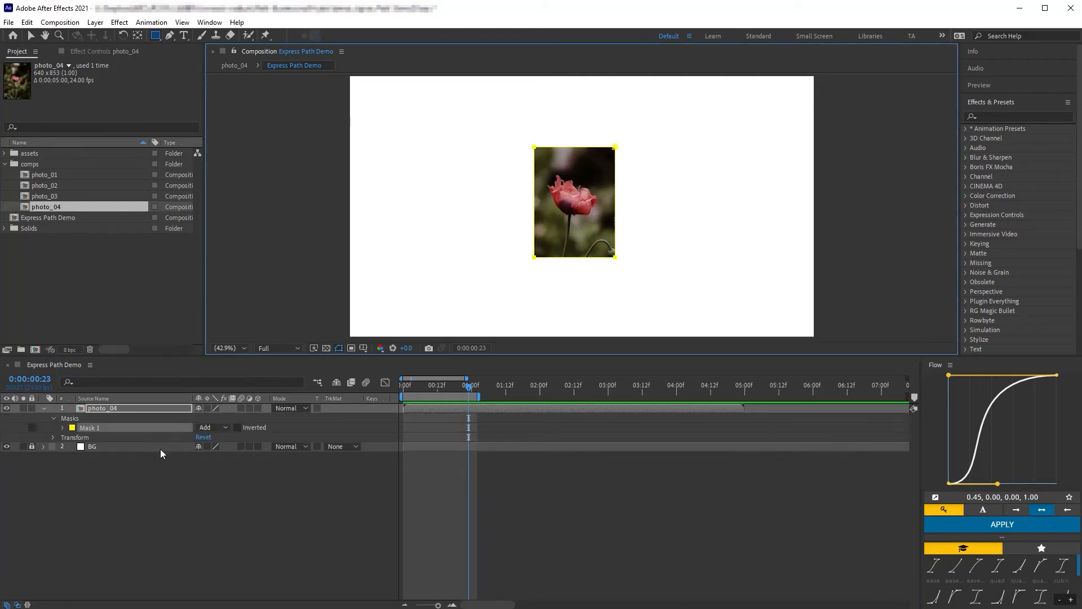
{"action": "left_click", "coordinate": [72, 427]}
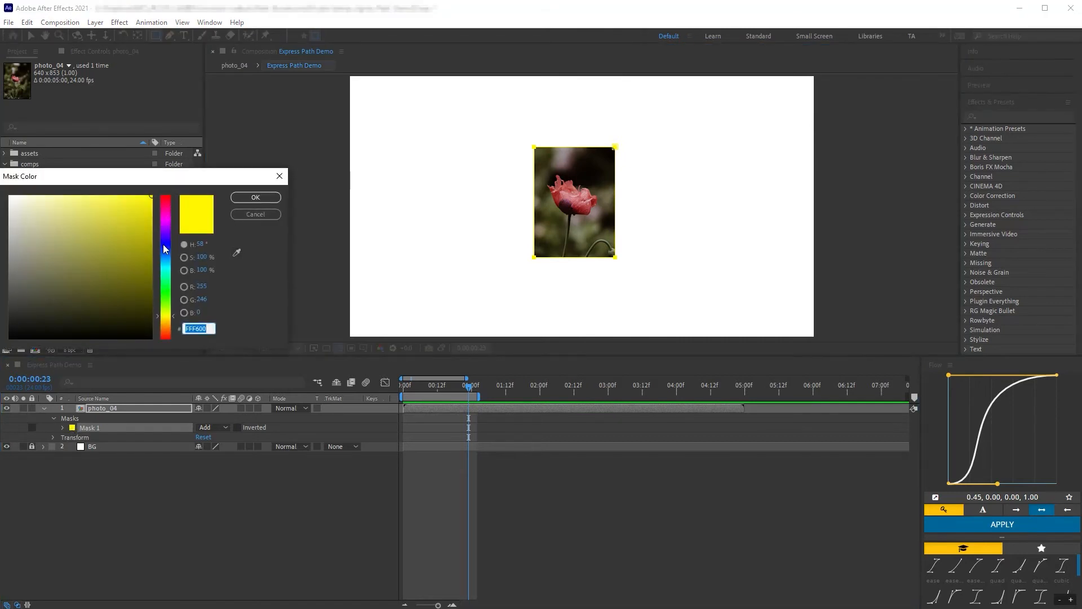
{"action": "left_click", "coordinate": [163, 245]}
{"action": "left_click", "coordinate": [277, 199]}
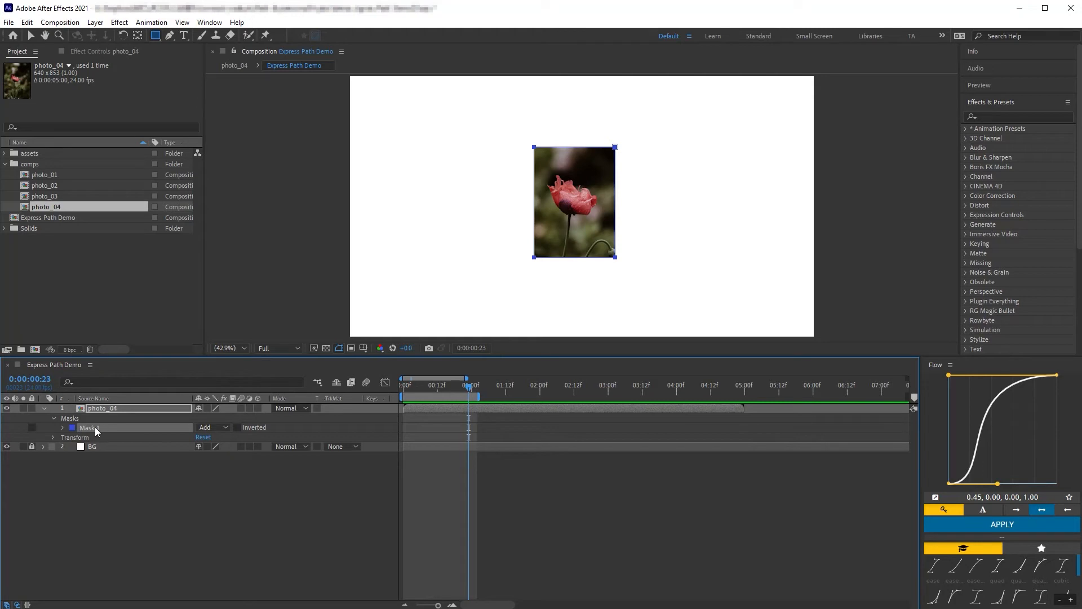
- Find the EP Path Parameters preset and apply it to Mask 1 of photo_04
{"action": "left_click", "coordinate": [993, 115]}
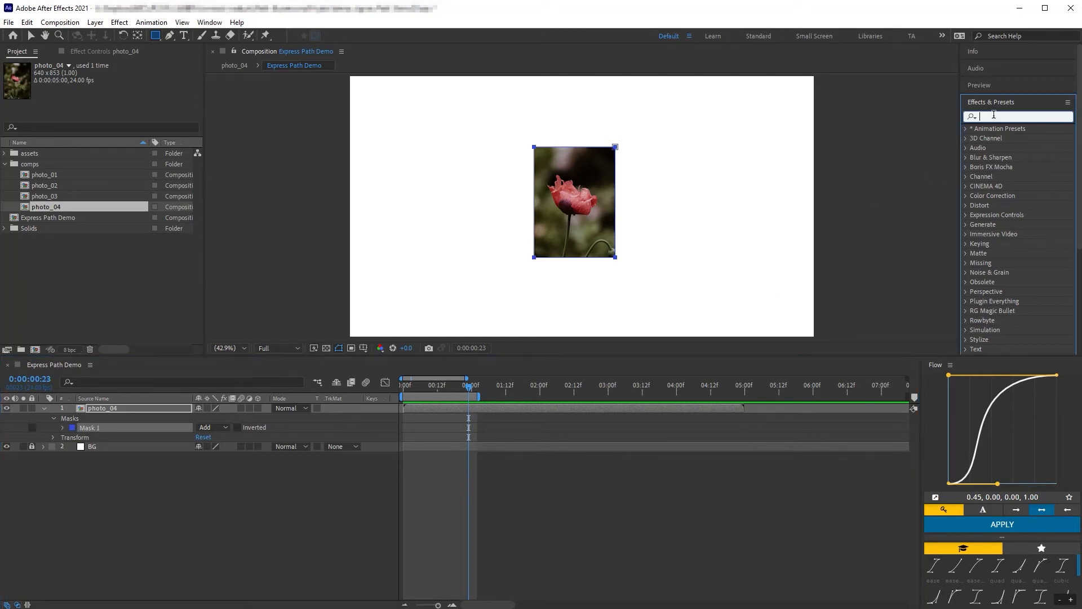
{"action": "type", "text": "EP P"}
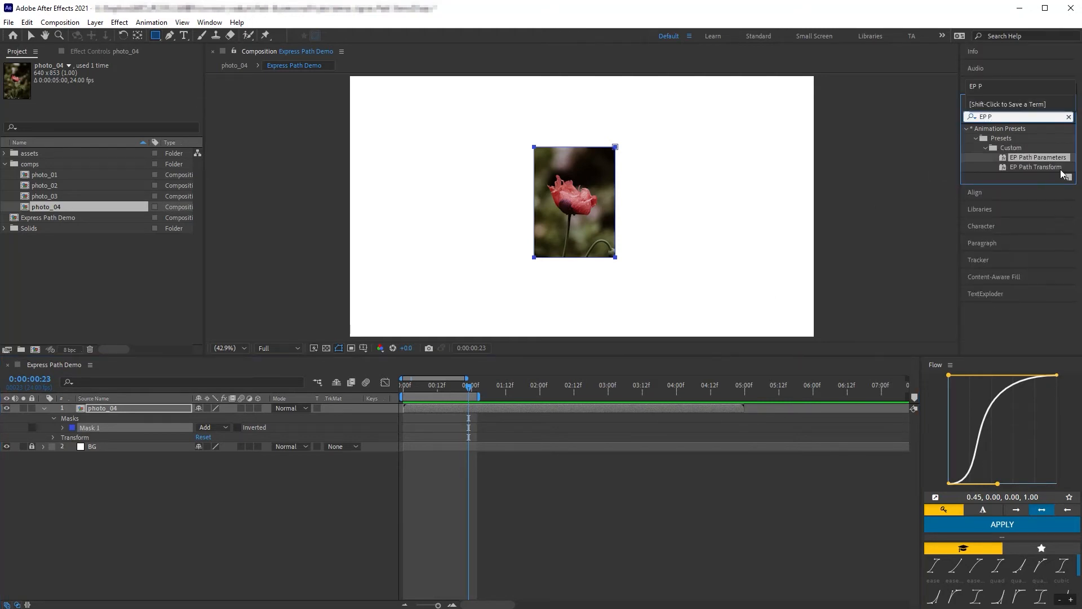
{"action": "double_click", "coordinate": [1036, 160]}
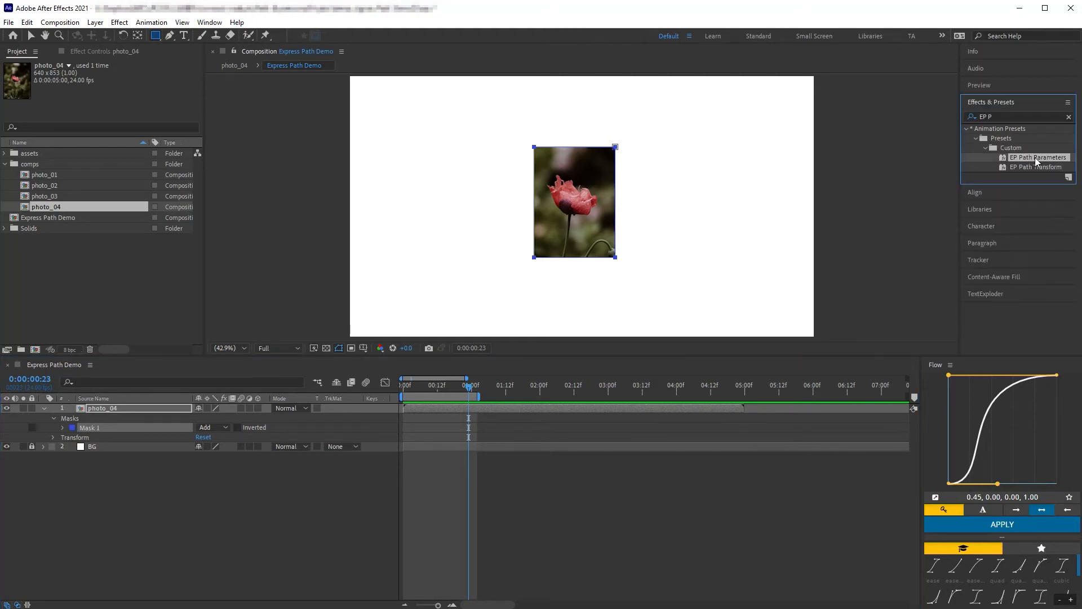
- Examine the expression on Mask 1's Mask Path and expand the Path - Properties and Path - Transform controls of Path Parameters
{"action": "left_click", "coordinate": [62, 428]}
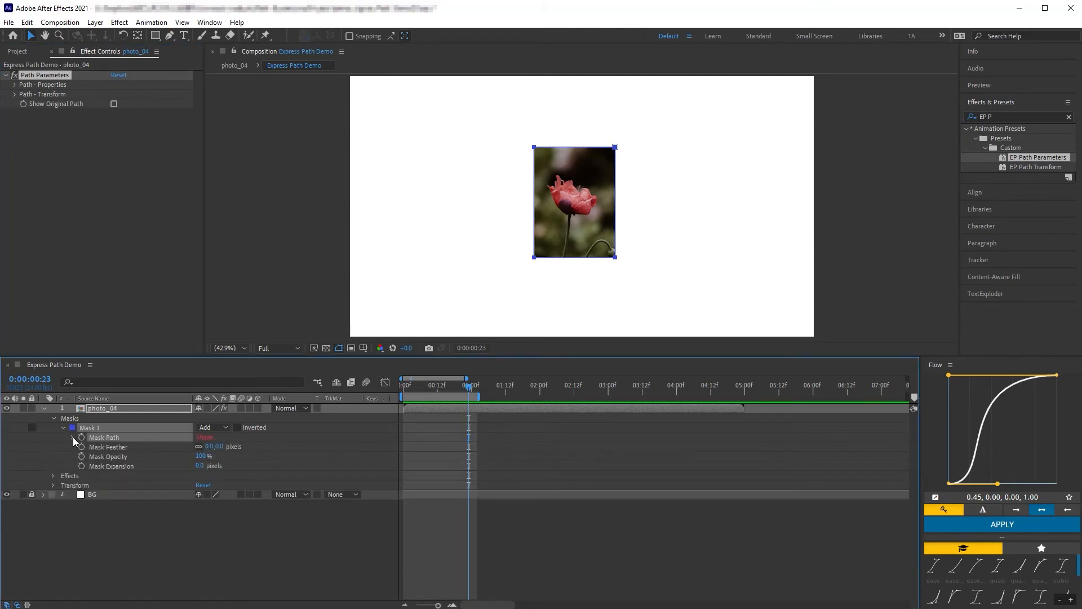
{"action": "left_click", "coordinate": [73, 438]}
{"action": "left_click_drag", "start_coordinate": [438, 450], "coordinate": [473, 504]}
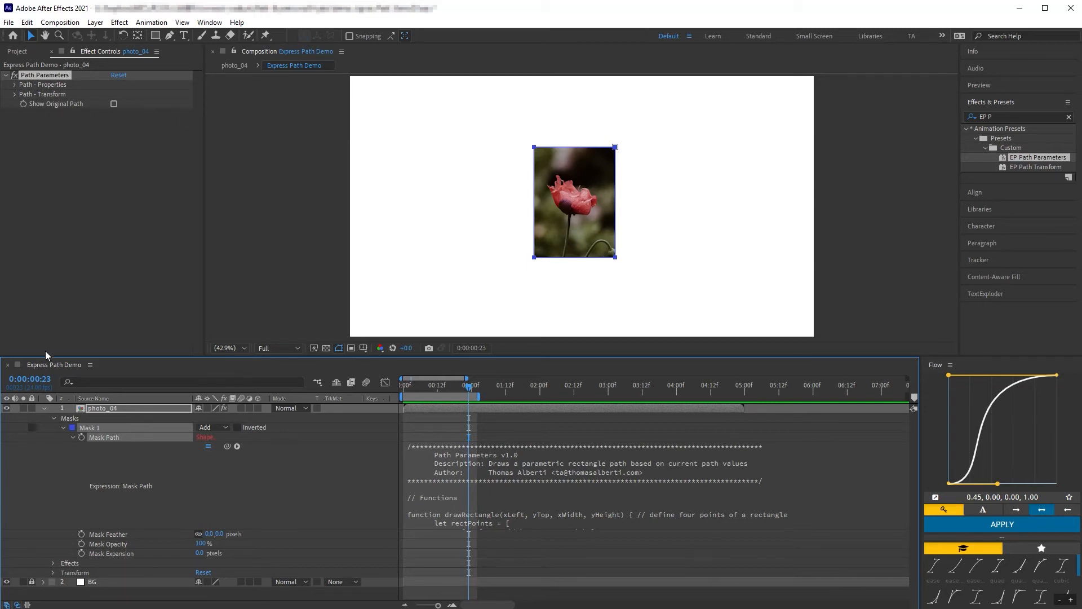
{"action": "left_click", "coordinate": [44, 408]}
{"action": "left_click", "coordinate": [15, 94]}
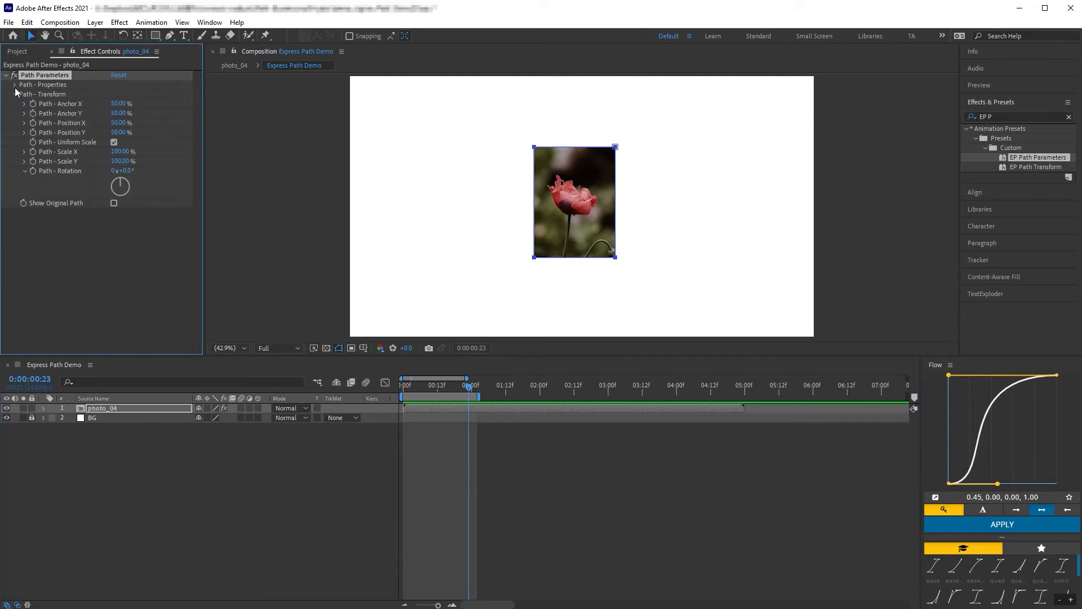
{"action": "left_click", "coordinate": [16, 85]}
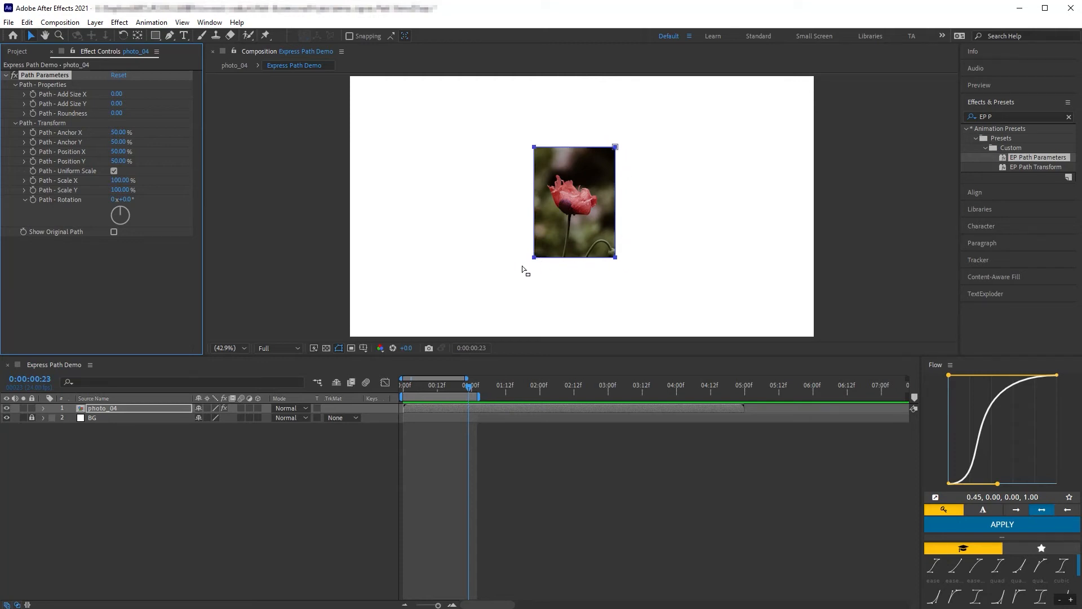
- Switch Mask 1's mode to None to view the whole photo, and set it back to Add
{"action": "left_click", "coordinate": [94, 407]}
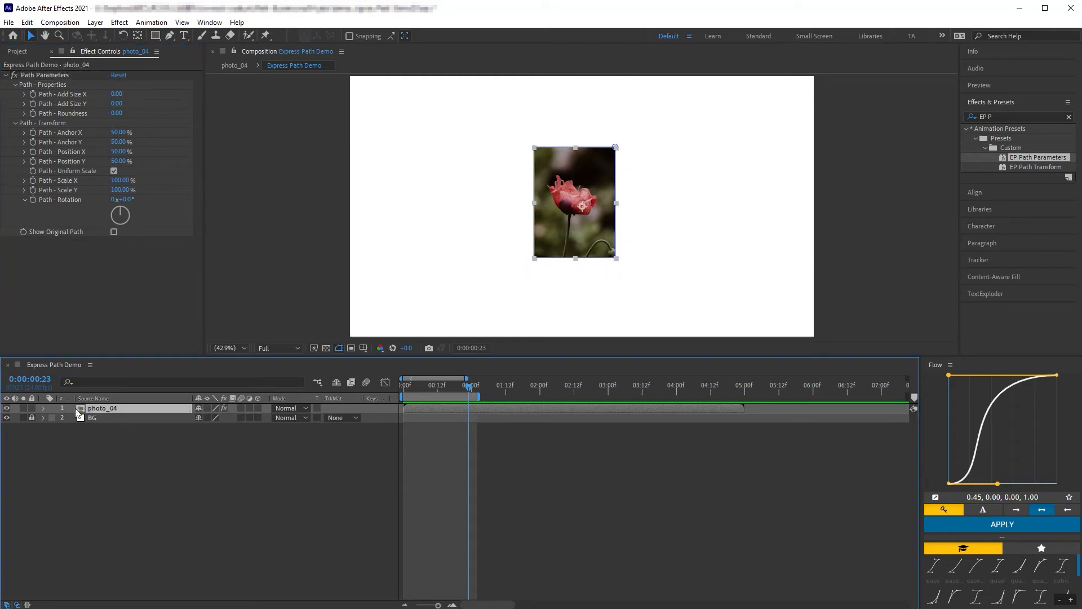
{"action": "left_click", "coordinate": [44, 408]}
{"action": "left_click", "coordinate": [213, 427]}
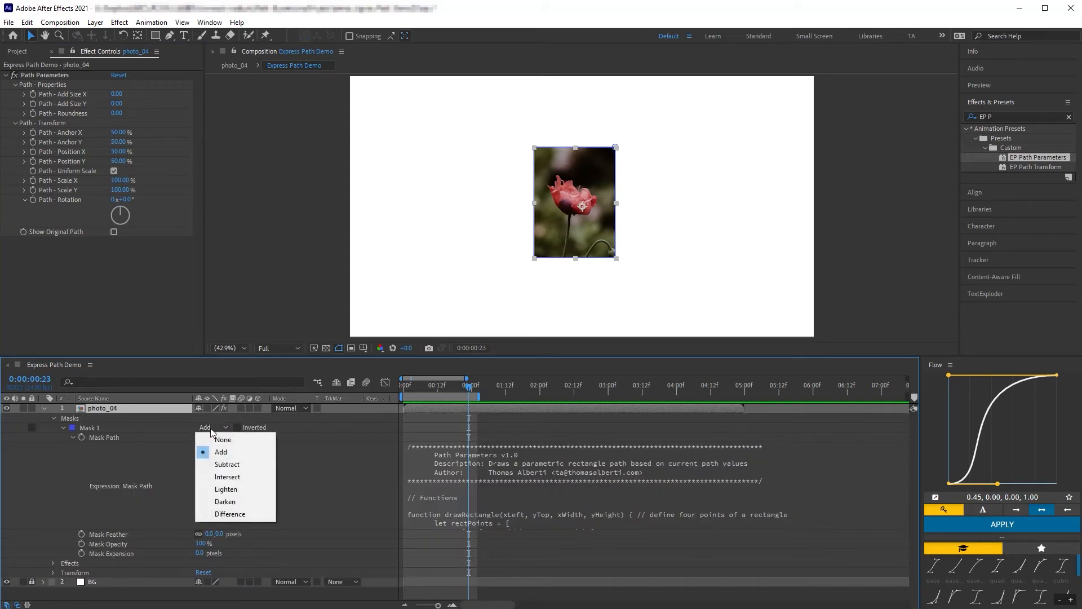
{"action": "left_click", "coordinate": [208, 432]}
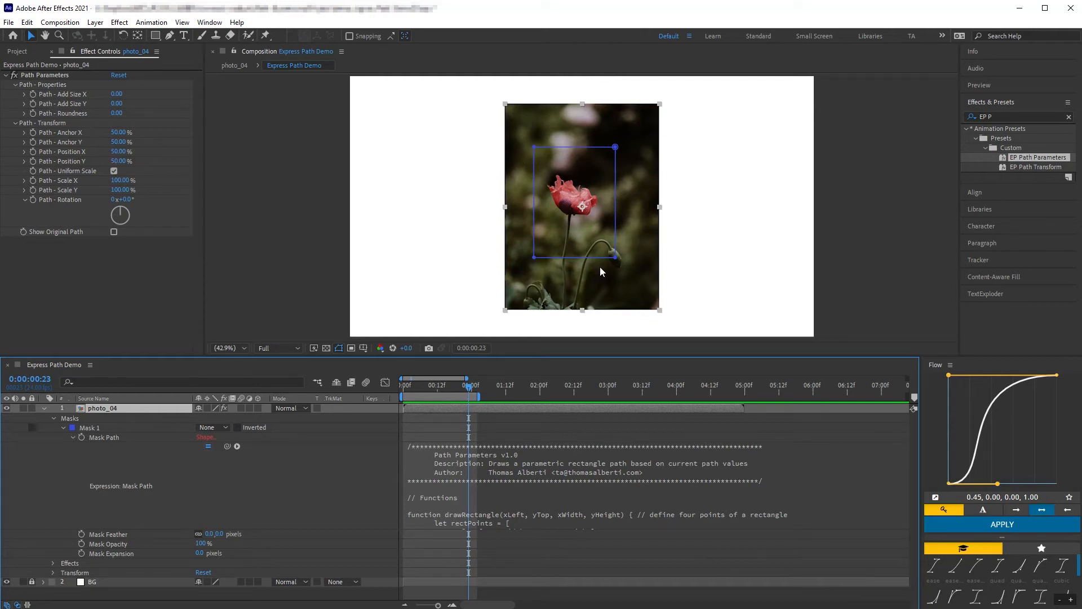
{"action": "left_click", "coordinate": [213, 427]}
{"action": "left_click", "coordinate": [218, 452]}
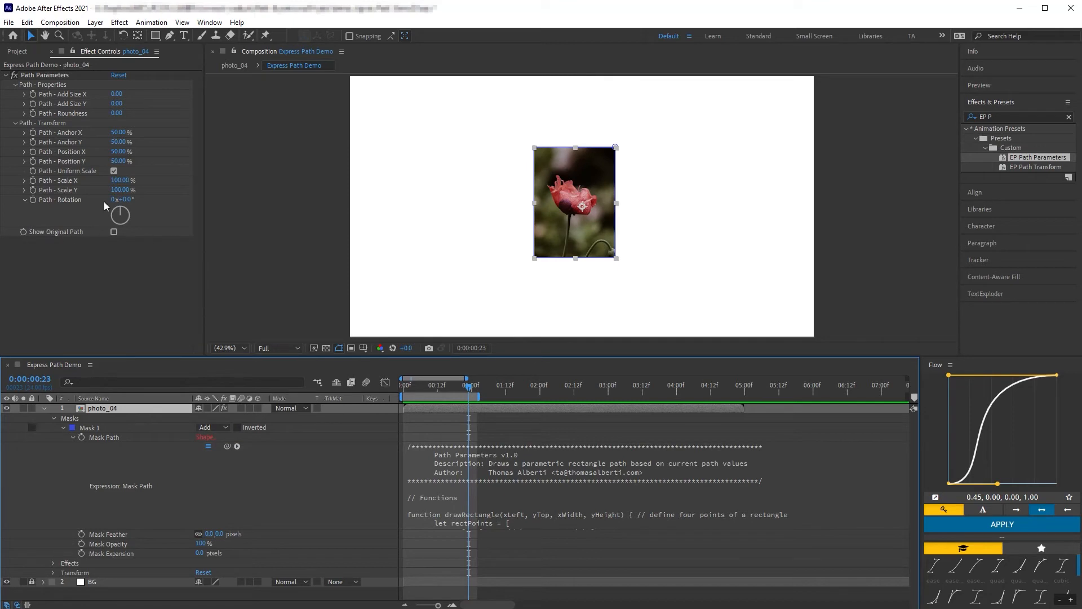
- Set the path's Add Size X to -49, Add Size Y to -114, Roundness to 75, Anchor X to -26% and Rotation to 67°
{"action": "left_click_drag", "start_coordinate": [116, 94], "coordinate": [62, 113]}
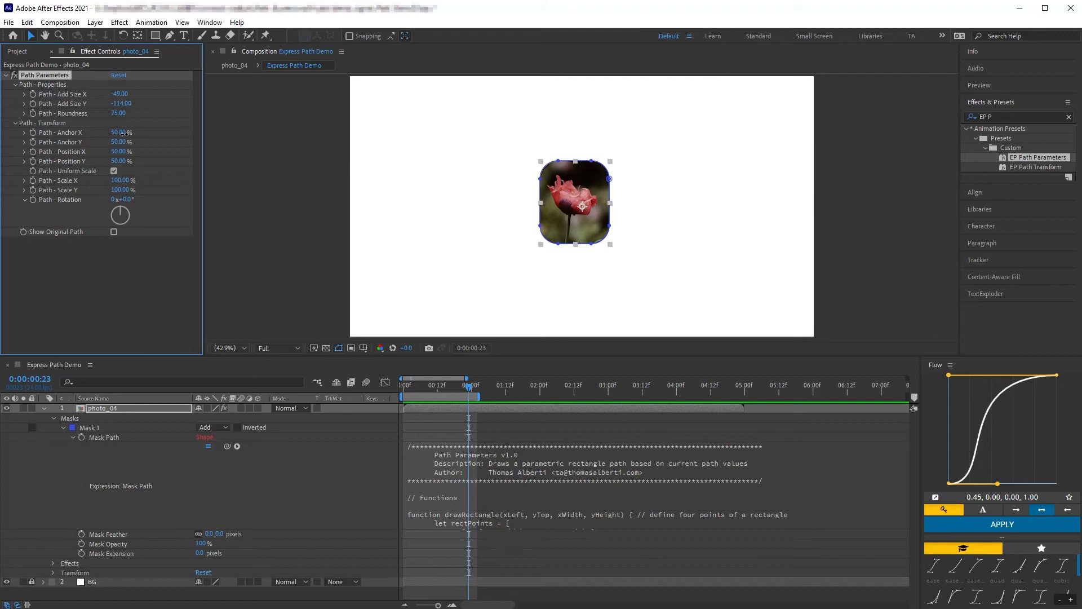
{"action": "left_click_drag", "start_coordinate": [118, 132], "coordinate": [91, 153]}
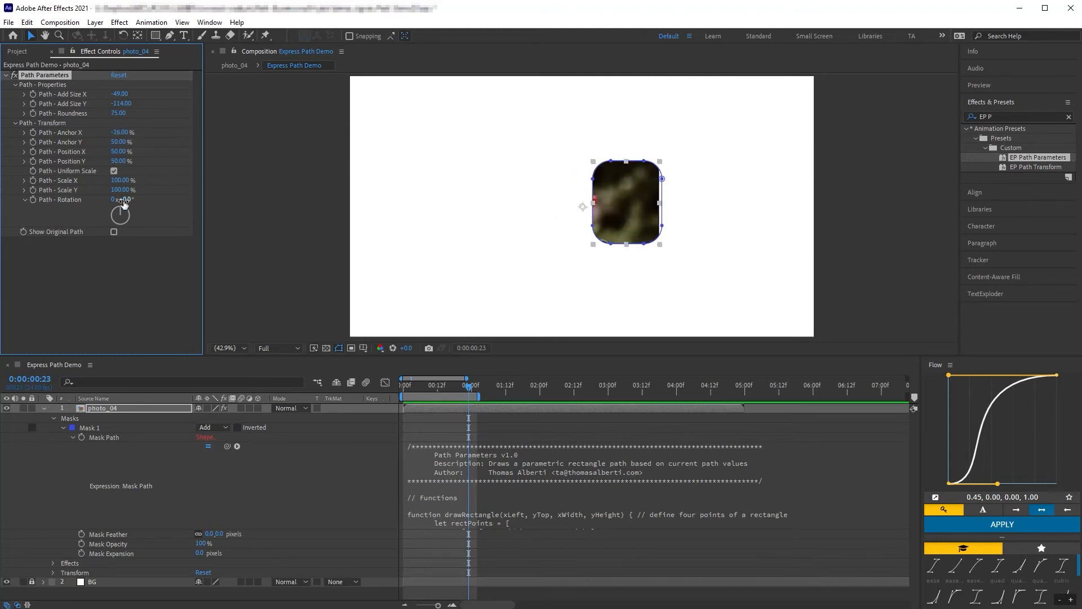
{"action": "left_click_drag", "start_coordinate": [125, 200], "coordinate": [168, 209]}
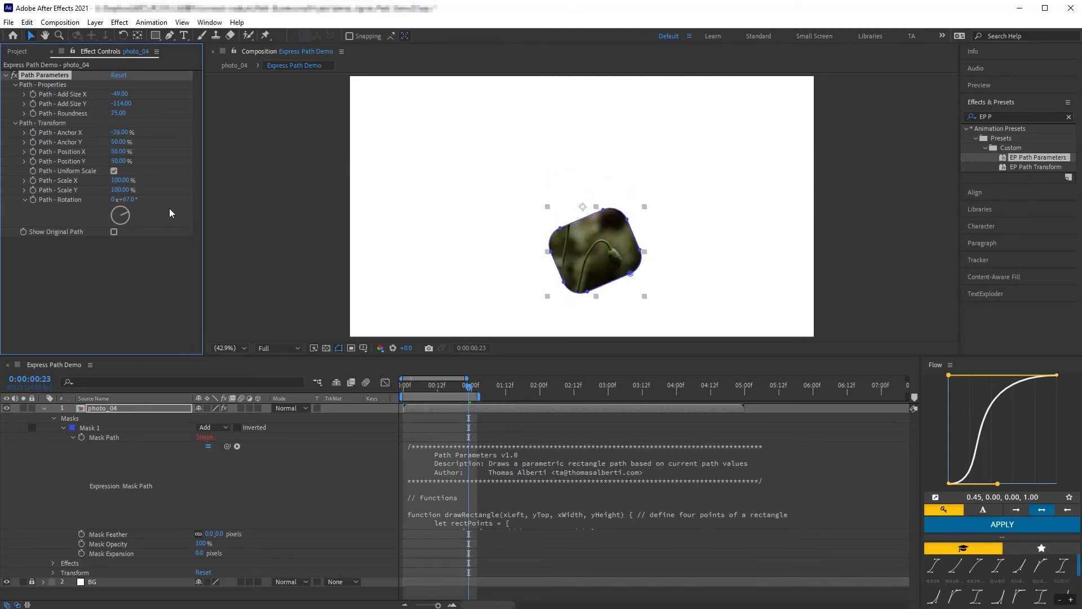
- Toggle Show Original Path on and off repeatedly to compare the original and modified mask paths, leaving it off
{"action": "left_click", "coordinate": [114, 232]}
{"action": "left_click", "coordinate": [114, 231]}
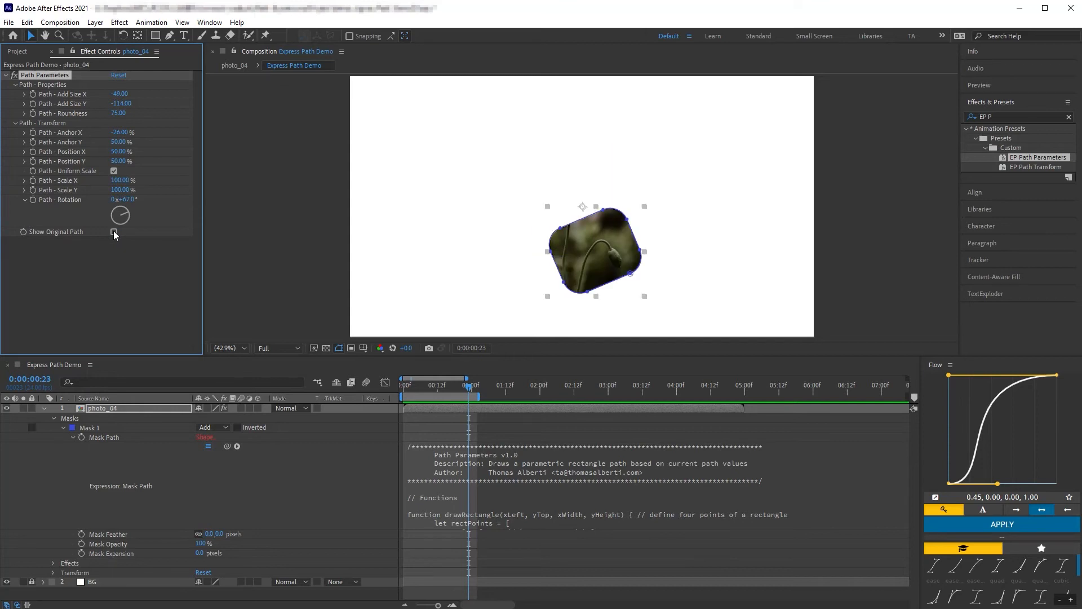
{"action": "left_click", "coordinate": [114, 232]}
{"action": "left_click", "coordinate": [113, 231]}
{"action": "left_click", "coordinate": [113, 232]}
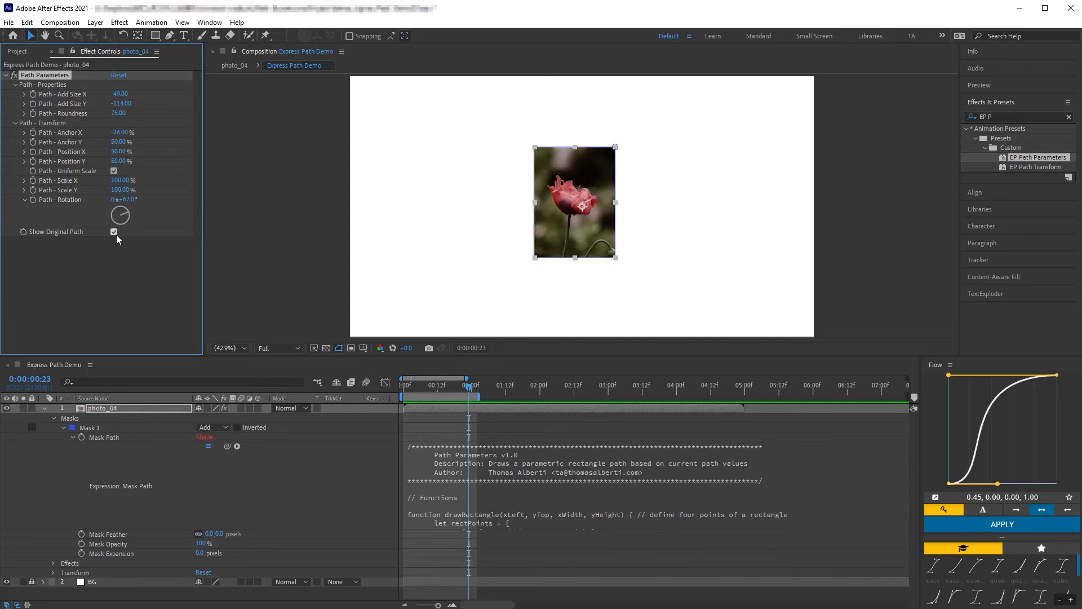
{"action": "left_click", "coordinate": [114, 232]}
{"action": "left_click", "coordinate": [113, 232]}
{"action": "left_click", "coordinate": [114, 232]}
{"action": "left_click", "coordinate": [114, 231]}
{"action": "left_click", "coordinate": [113, 232]}
{"action": "left_click", "coordinate": [114, 232]}
{"action": "left_click", "coordinate": [114, 233]}
{"action": "left_click", "coordinate": [115, 232]}
{"action": "left_click", "coordinate": [115, 232]}
{"action": "left_click", "coordinate": [114, 232]}
{"action": "left_click", "coordinate": [114, 233]}
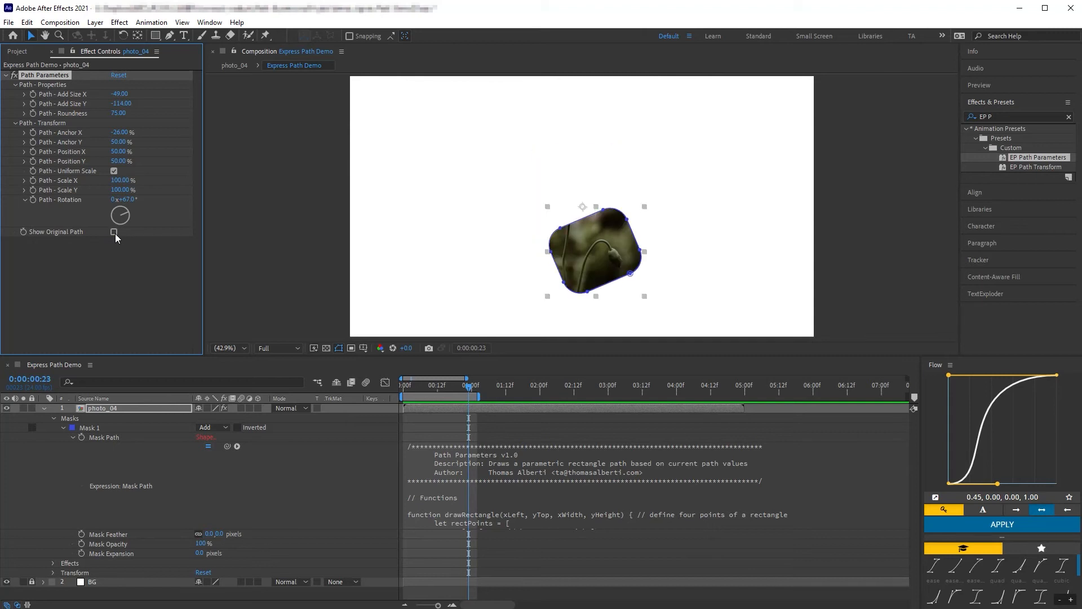
- Disable and re-enable the Mask Path expression to compare the mask shapes, and select Mask 1
{"action": "left_click", "coordinate": [209, 447]}
{"action": "left_click", "coordinate": [210, 447]}
{"action": "left_click", "coordinate": [210, 447]}
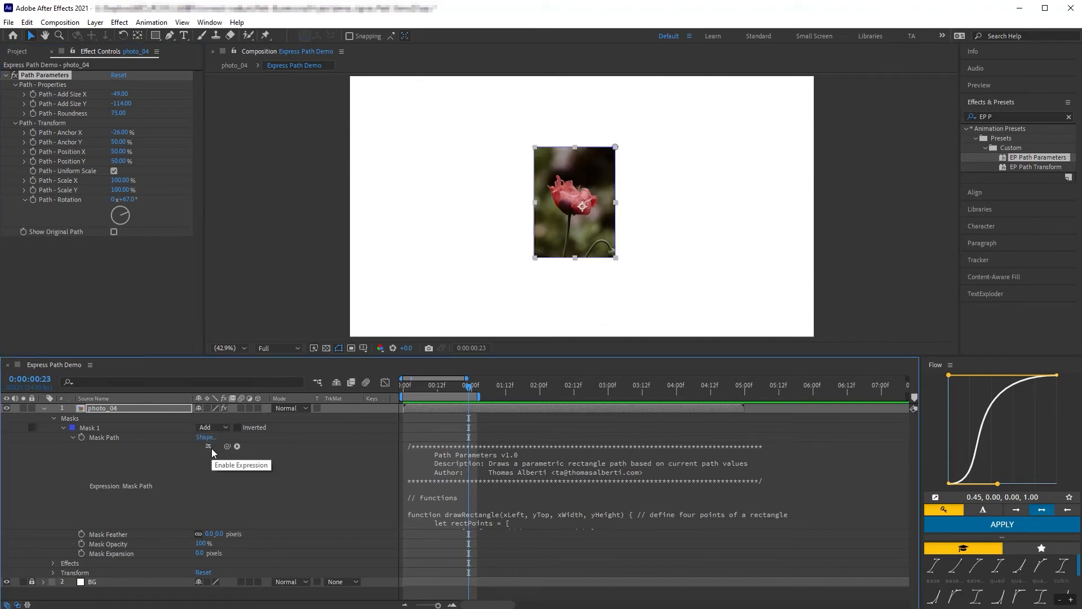
{"action": "left_click", "coordinate": [209, 448]}
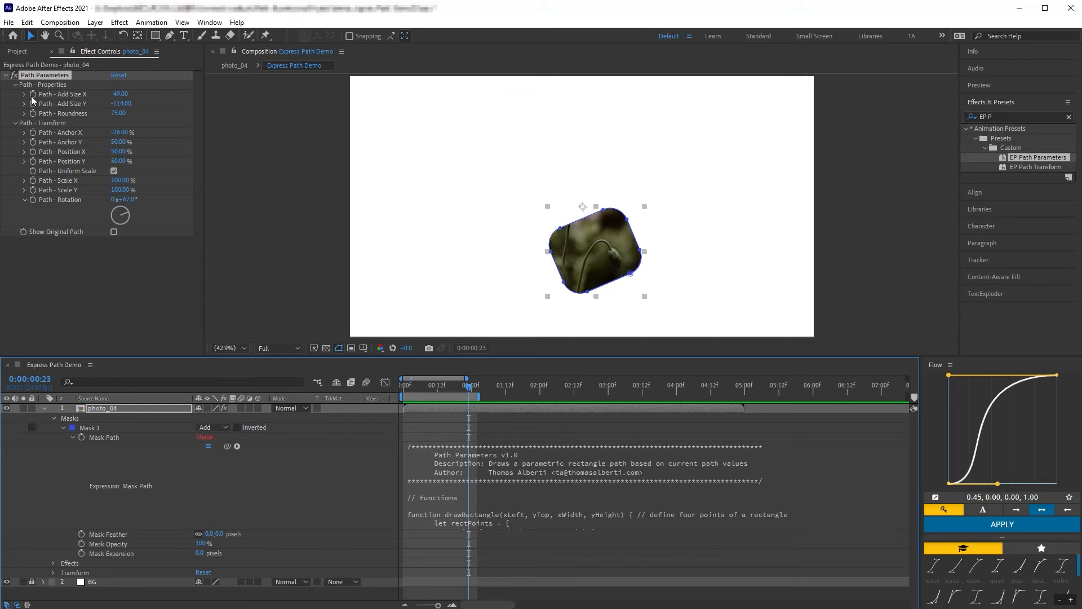
{"action": "left_click", "coordinate": [80, 429]}
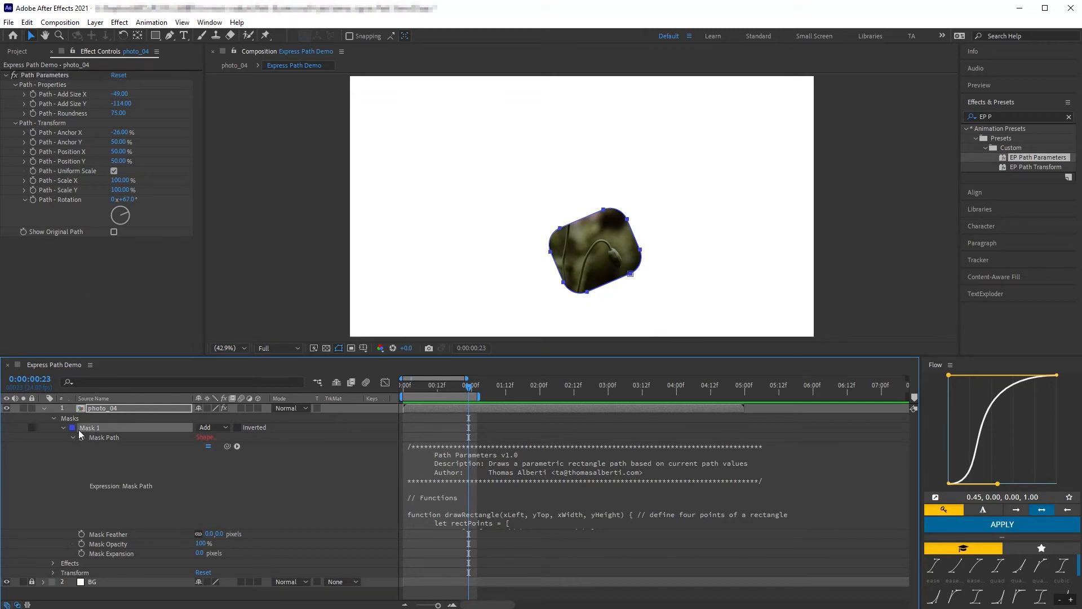
- Delete Mask 1 and the Path Parameters effect from the photo_04 layer
{"action": "left_click", "coordinate": [54, 563]}
{"action": "left_click", "coordinate": [85, 572], "text": "ctrl"}
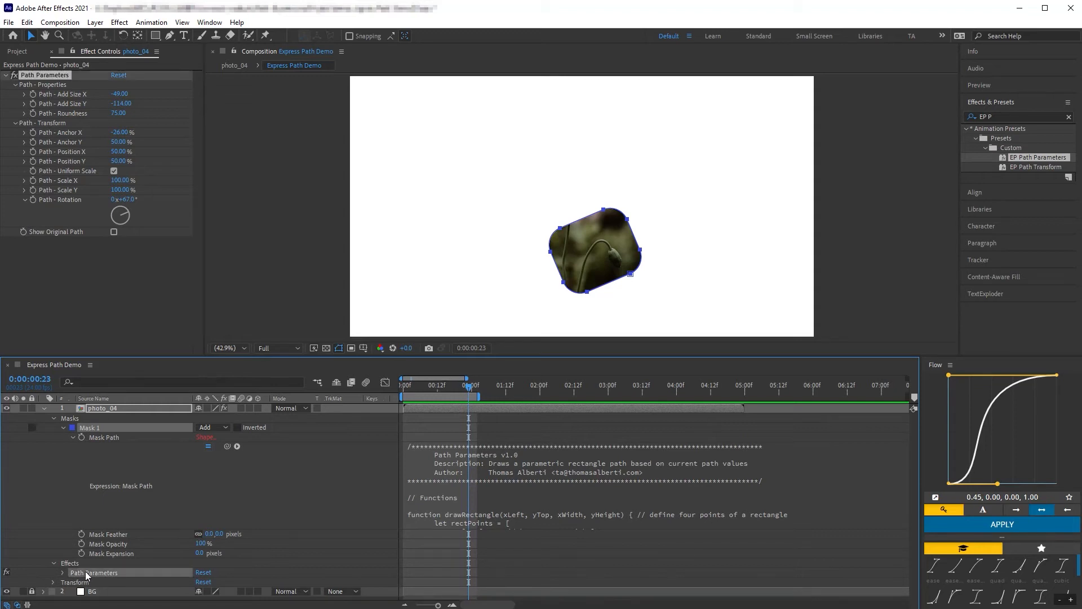
{"action": "key", "text": "Delete"}
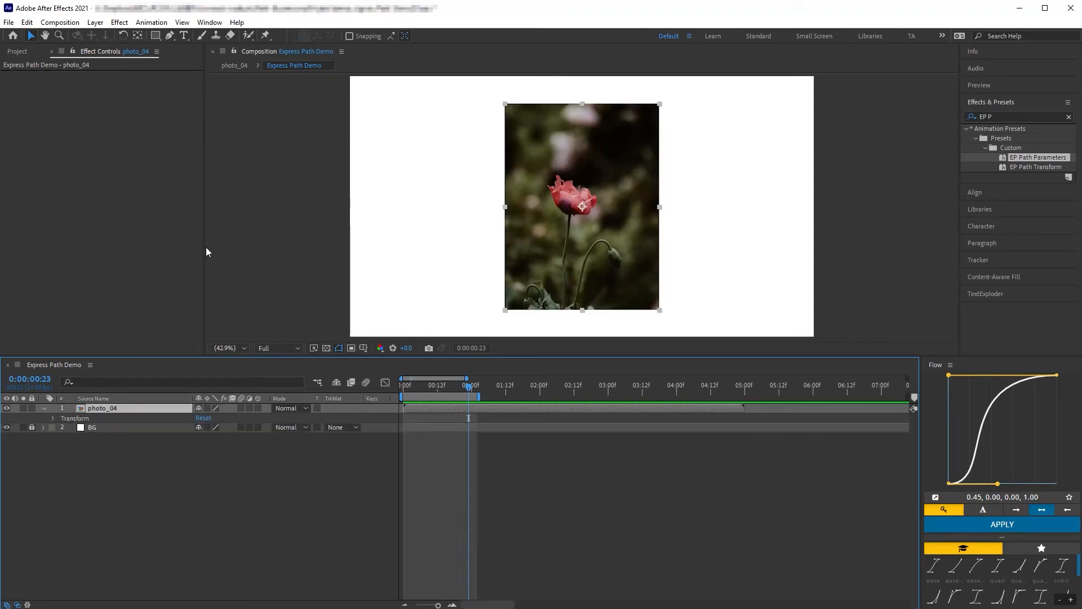
- Draw a rectangular mask around the poppy on photo_04 and set its mask color to blue 5466ED
{"action": "left_click", "coordinate": [155, 36]}
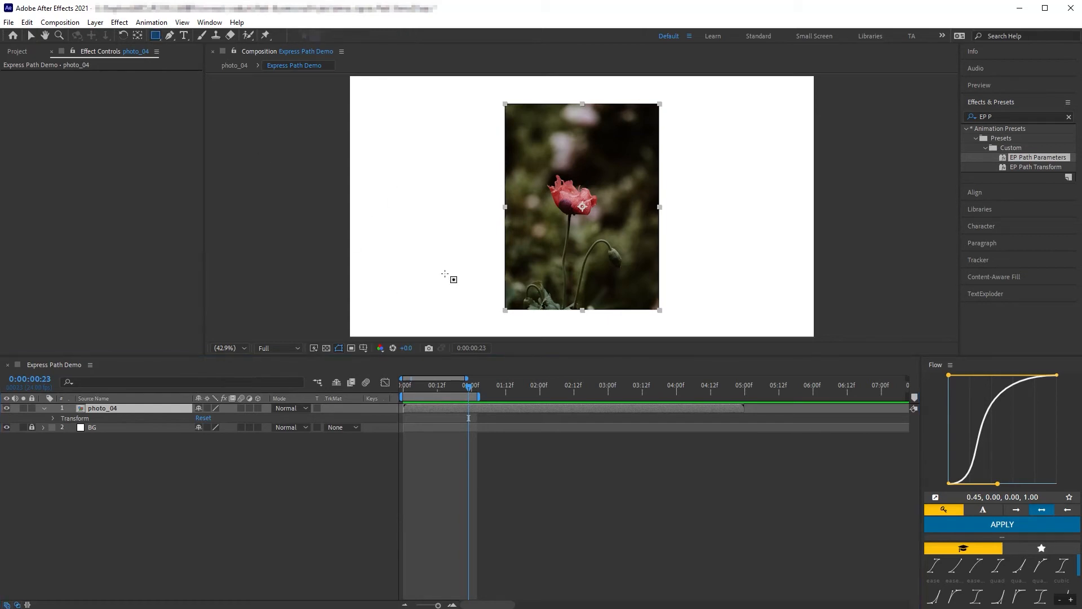
{"action": "left_click_drag", "start_coordinate": [534, 146], "coordinate": [619, 265]}
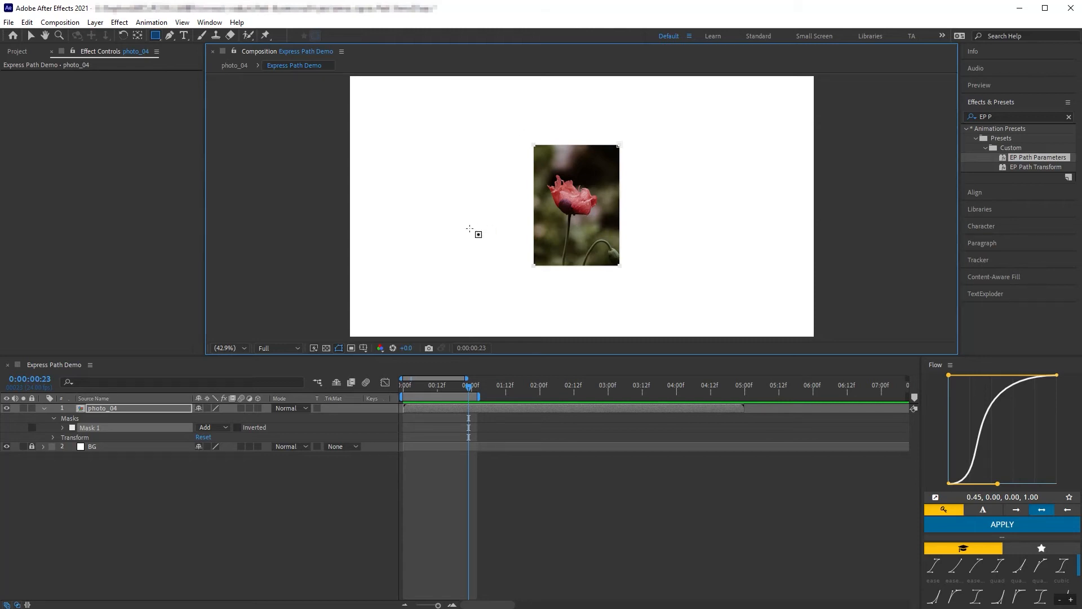
{"action": "left_click", "coordinate": [73, 427]}
{"action": "left_click", "coordinate": [97, 207]}
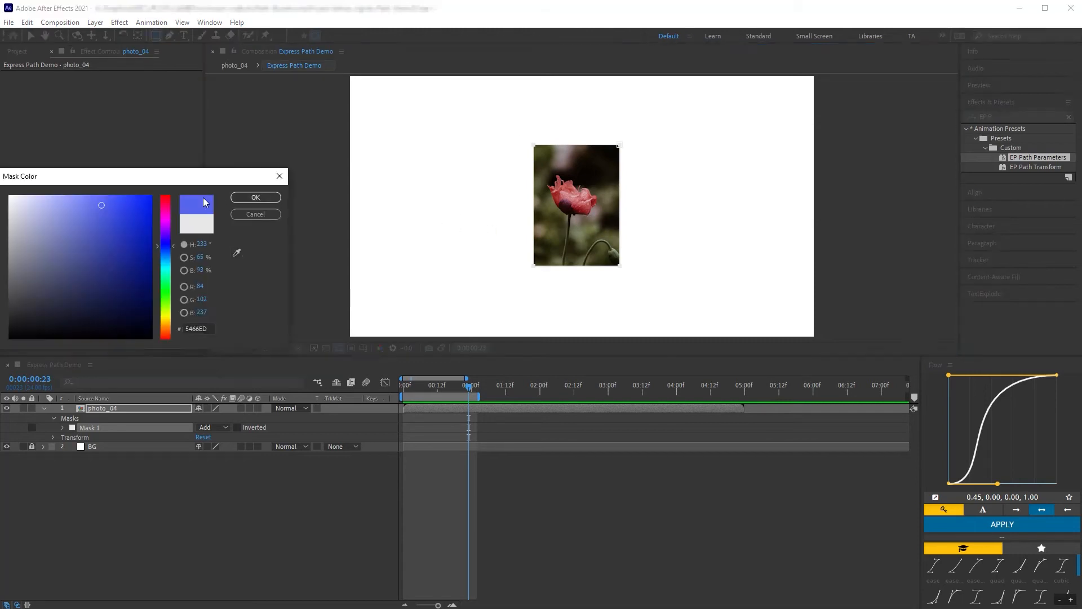
{"action": "left_click", "coordinate": [251, 199]}
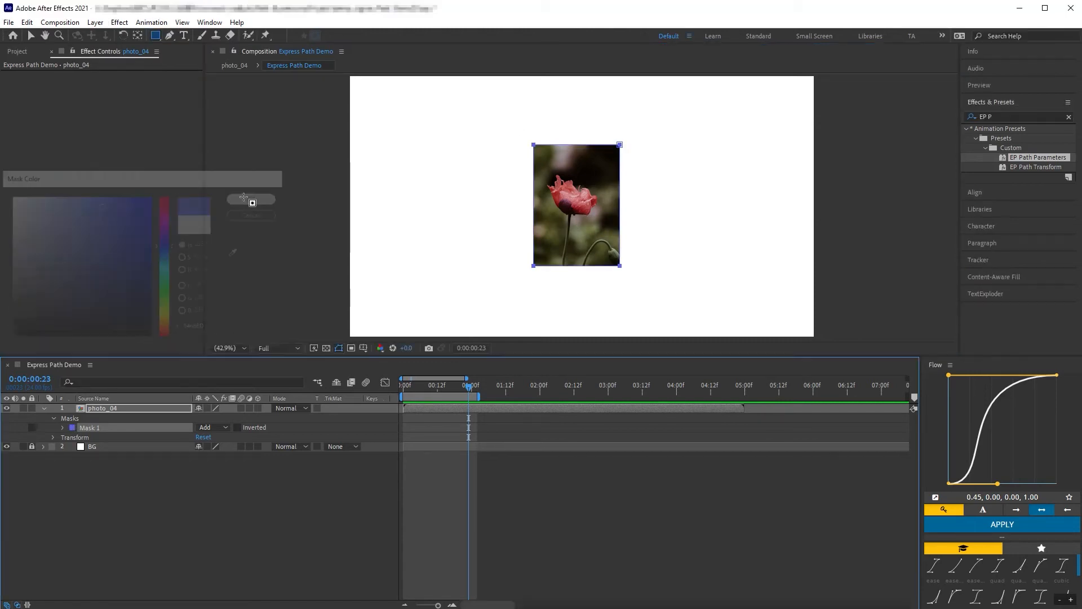
- Try a feather of 75 pixels on Mask 1 and undo it
{"action": "left_click", "coordinate": [63, 428]}
{"action": "left_click_drag", "start_coordinate": [209, 446], "coordinate": [264, 451]}
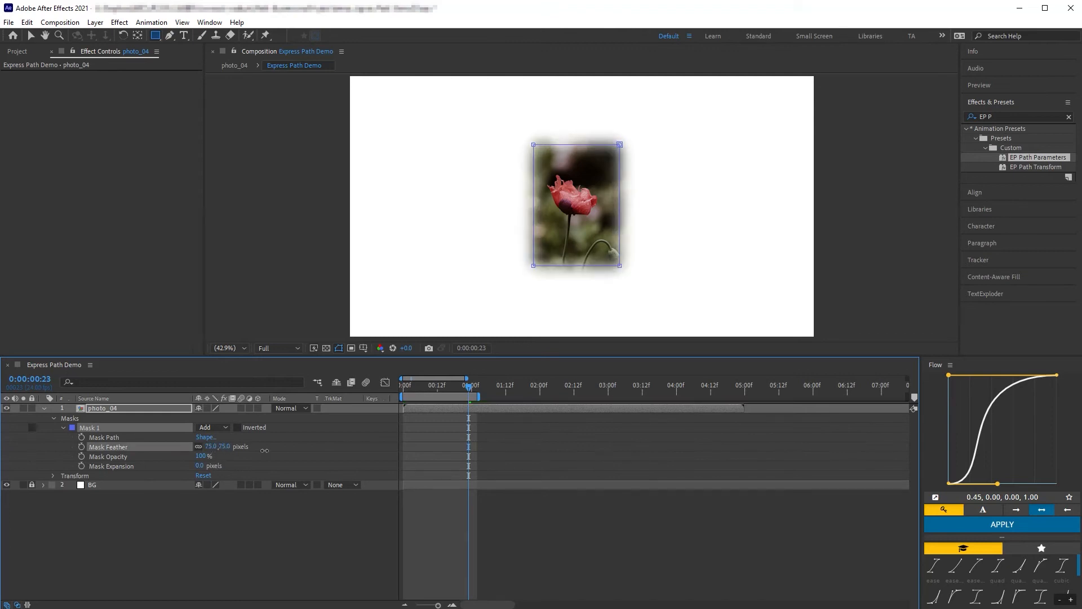
{"action": "key", "text": "ctrl+z"}
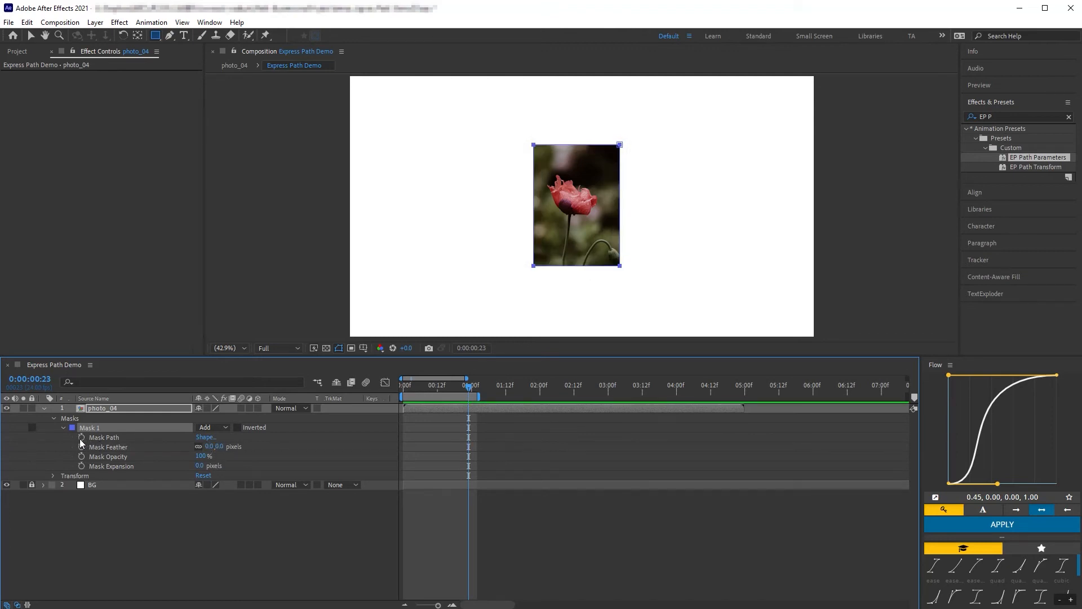
- Keyframe the Mask Path at frame 23 and frame 0, collapsing the mask onto its left edge at frame 0
{"action": "left_click", "coordinate": [80, 438]}
{"action": "left_click_drag", "start_coordinate": [467, 387], "coordinate": [394, 388]}
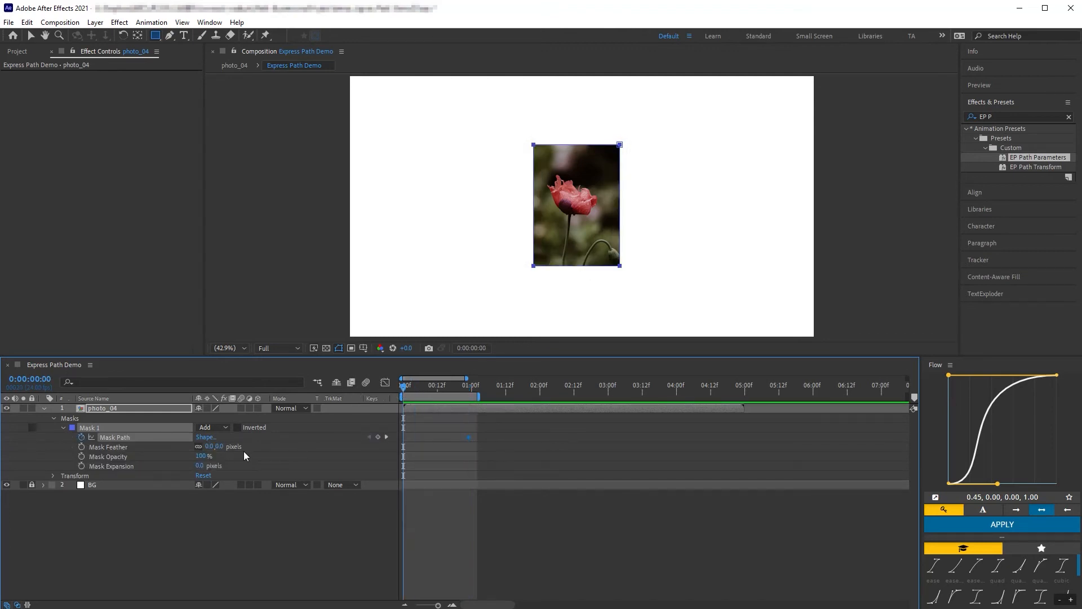
{"action": "left_click", "coordinate": [377, 437]}
{"action": "key", "text": "v"}
{"action": "left_click", "coordinate": [619, 145]}
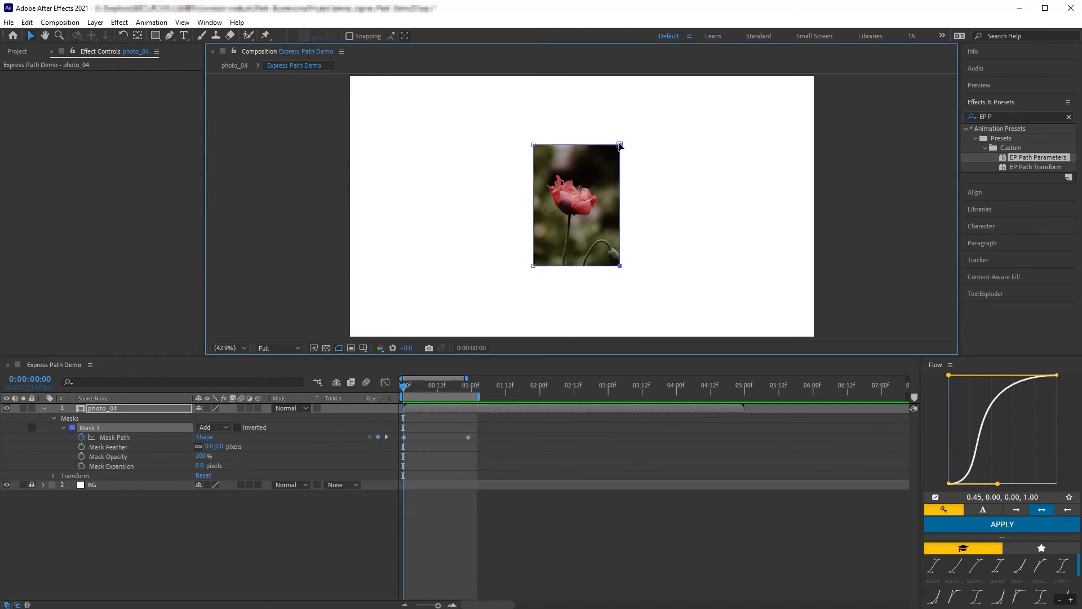
{"action": "left_click_drag", "start_coordinate": [620, 145], "coordinate": [534, 148]}
{"action": "left_click", "coordinate": [522, 219]}
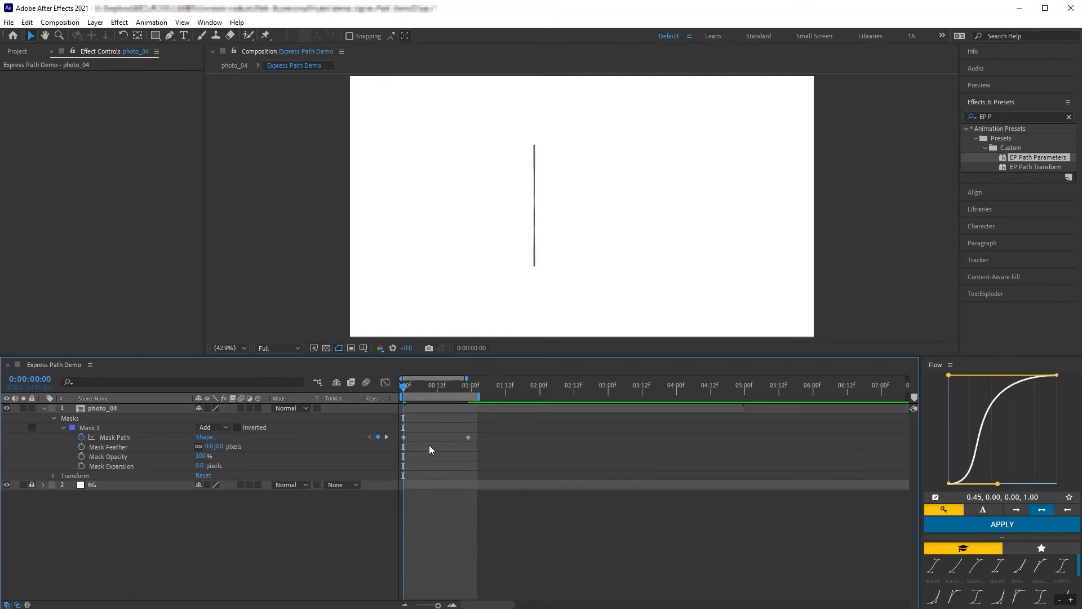
- Apply the 0.45, 0.00, 0.00, 1.00 easing curve to the Mask Path keyframes and show their speed graph
{"action": "left_click_drag", "start_coordinate": [430, 449], "coordinate": [393, 424]}
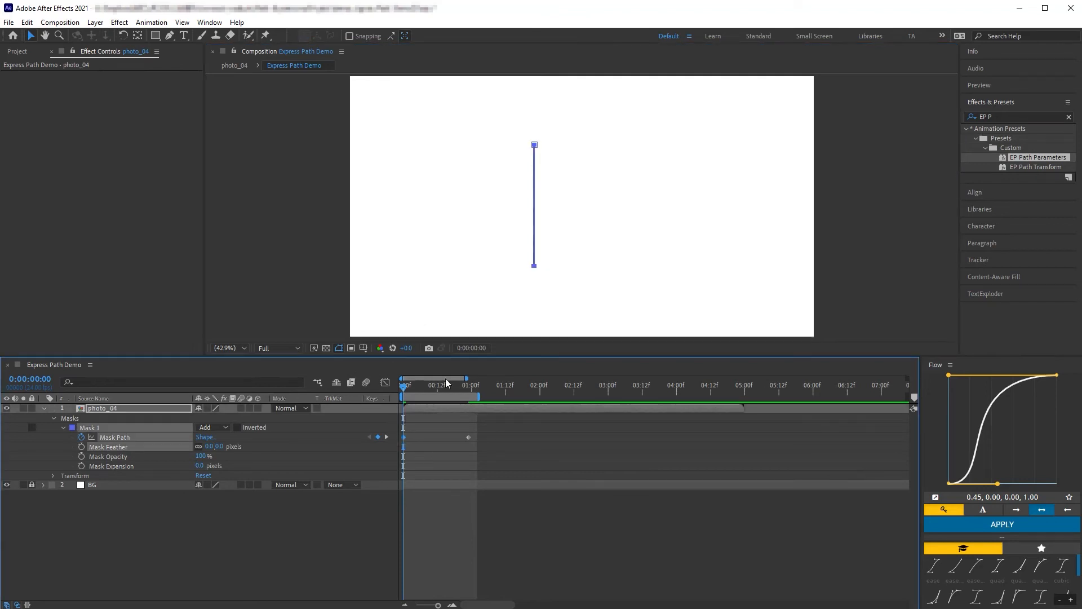
{"action": "left_click", "coordinate": [311, 488]}
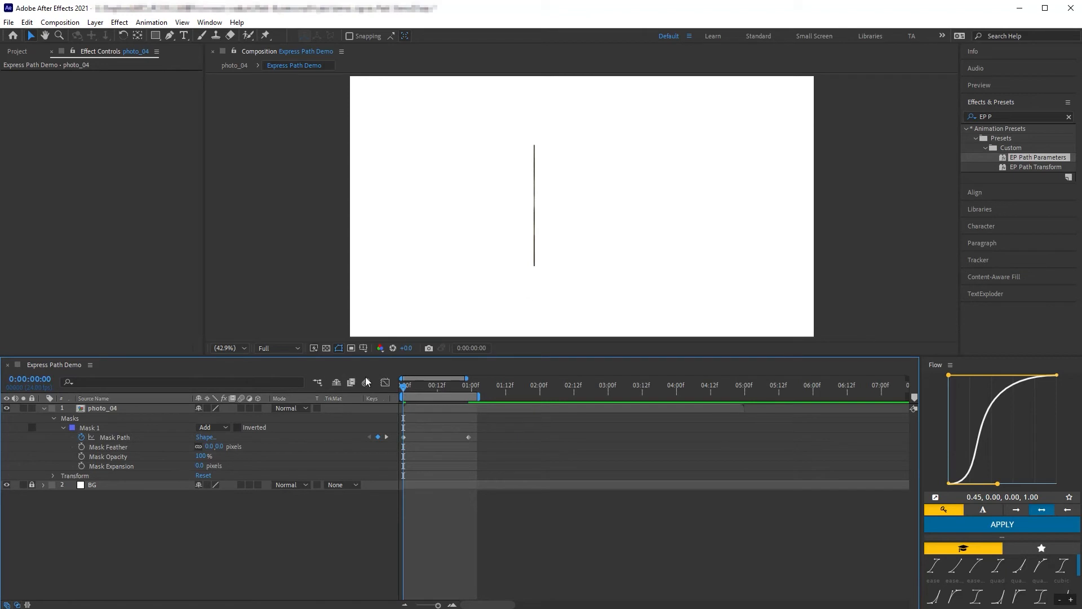
{"action": "left_click", "coordinate": [385, 382]}
{"action": "left_click", "coordinate": [79, 436]}
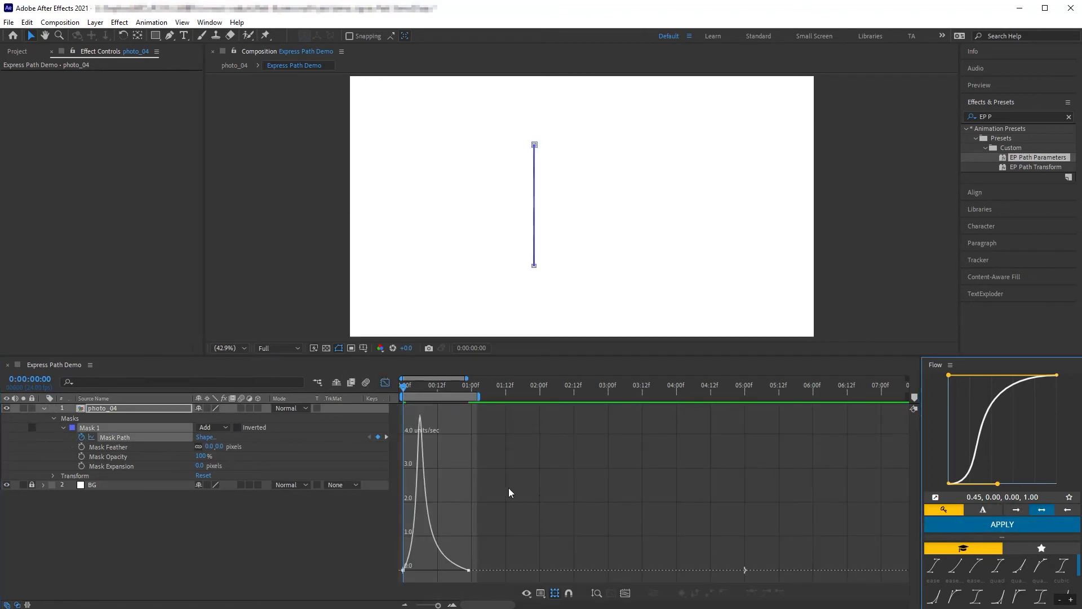
- Check which graph types are available for the Mask Path and close the graph editor
{"action": "left_click", "coordinate": [540, 593]}
{"action": "left_click", "coordinate": [564, 486]}
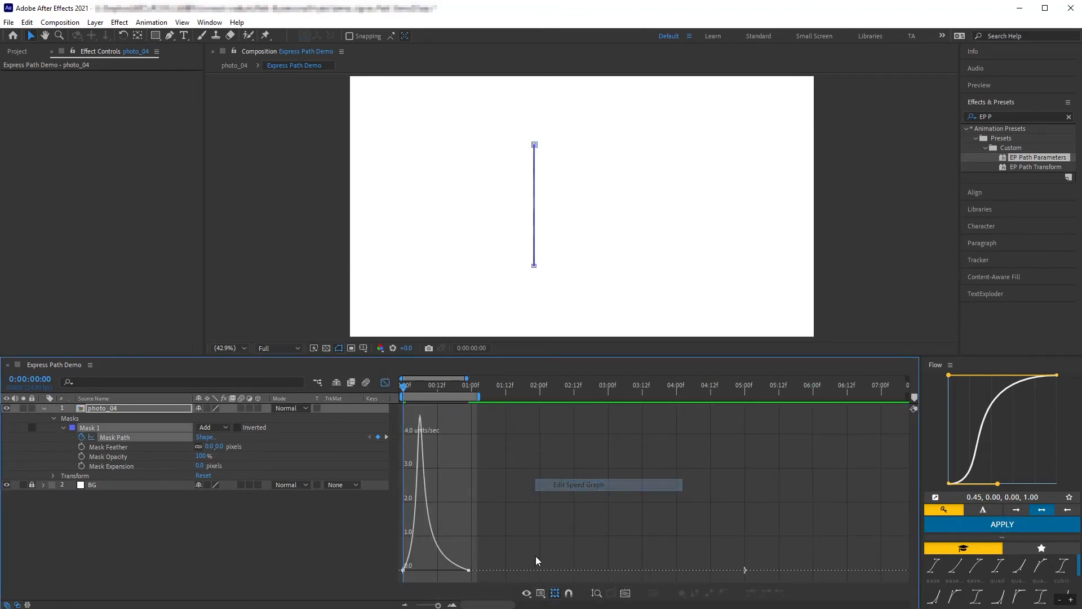
{"action": "left_click", "coordinate": [539, 595]}
{"action": "left_click", "coordinate": [578, 485]}
{"action": "left_click", "coordinate": [385, 382]}
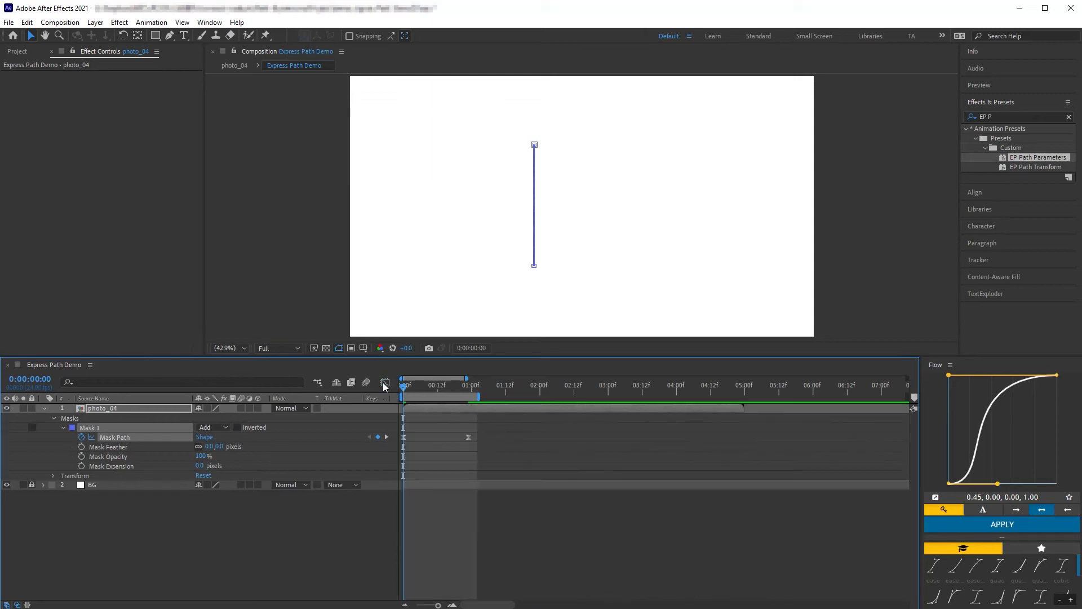
- Look at the Mask Path's bounding box settings without changing them, and preview the mask animation
{"action": "left_click", "coordinate": [205, 438]}
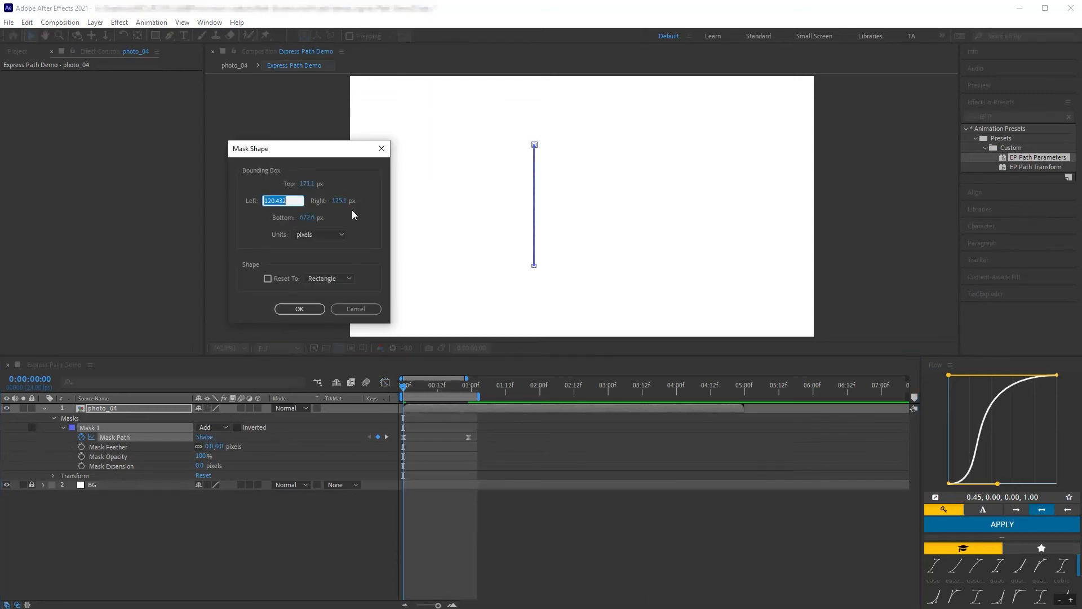
{"action": "left_click", "coordinate": [351, 310]}
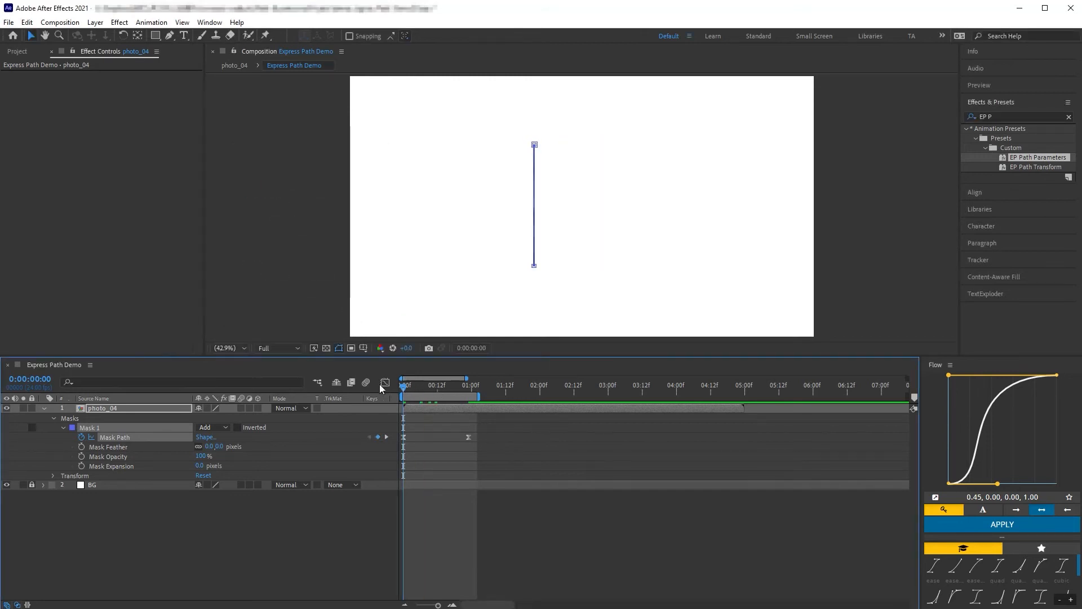
{"action": "key", "text": "space"}
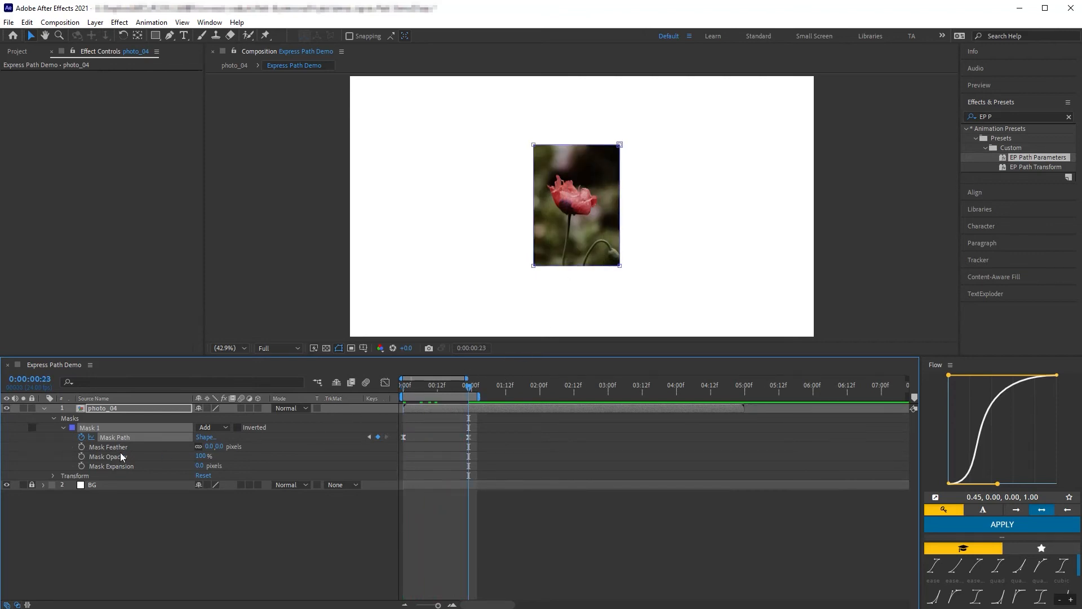
- Apply the EP Path Parameters preset to Mask 1 and turn off Path - Uniform Scale
{"action": "left_click", "coordinate": [95, 428]}
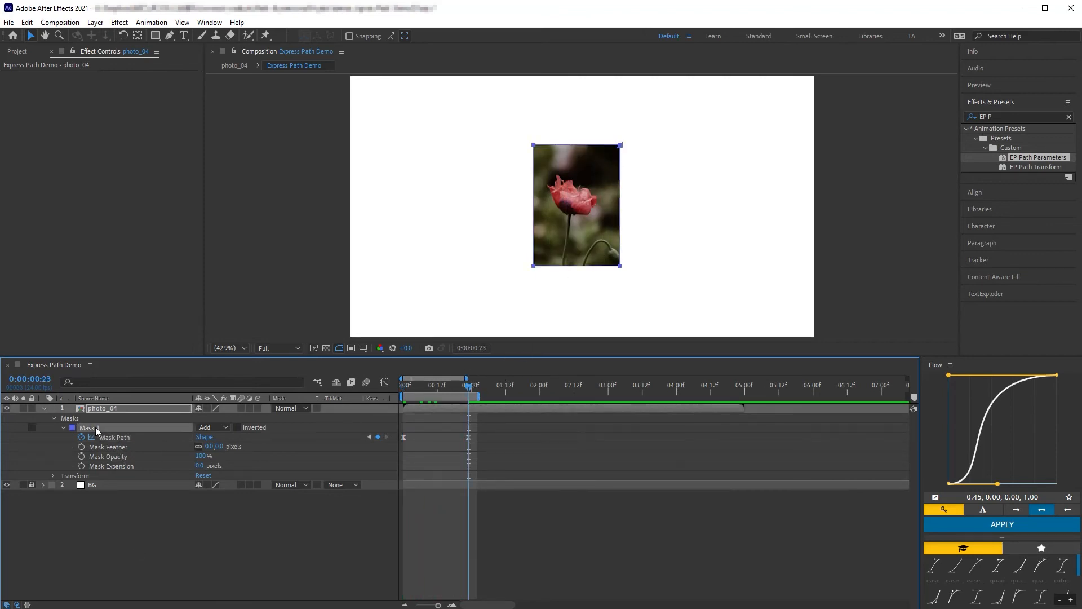
{"action": "double_click", "coordinate": [1027, 160]}
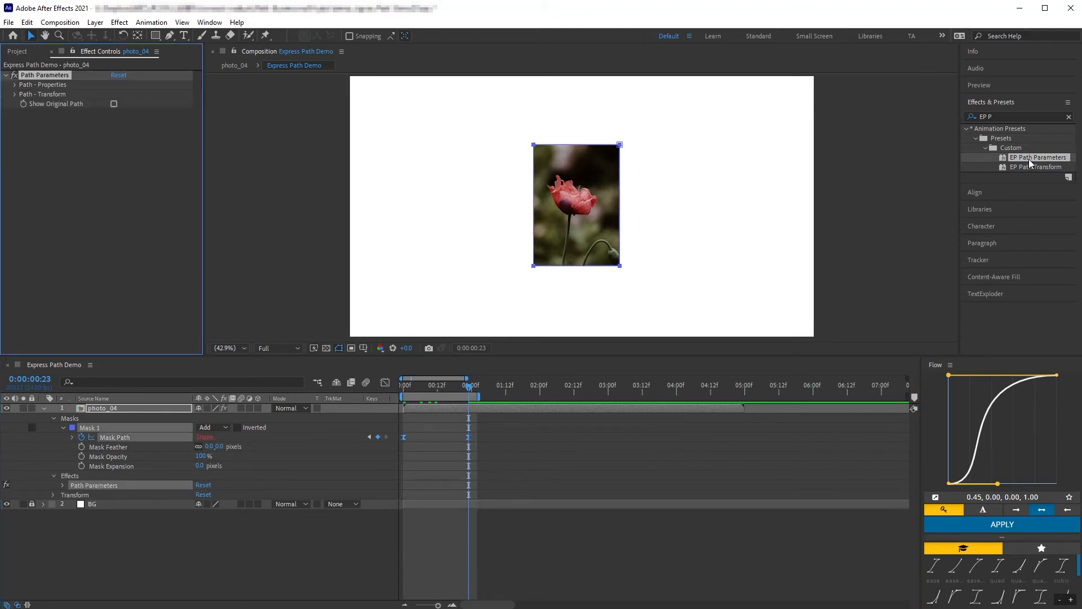
{"action": "left_click", "coordinate": [16, 96]}
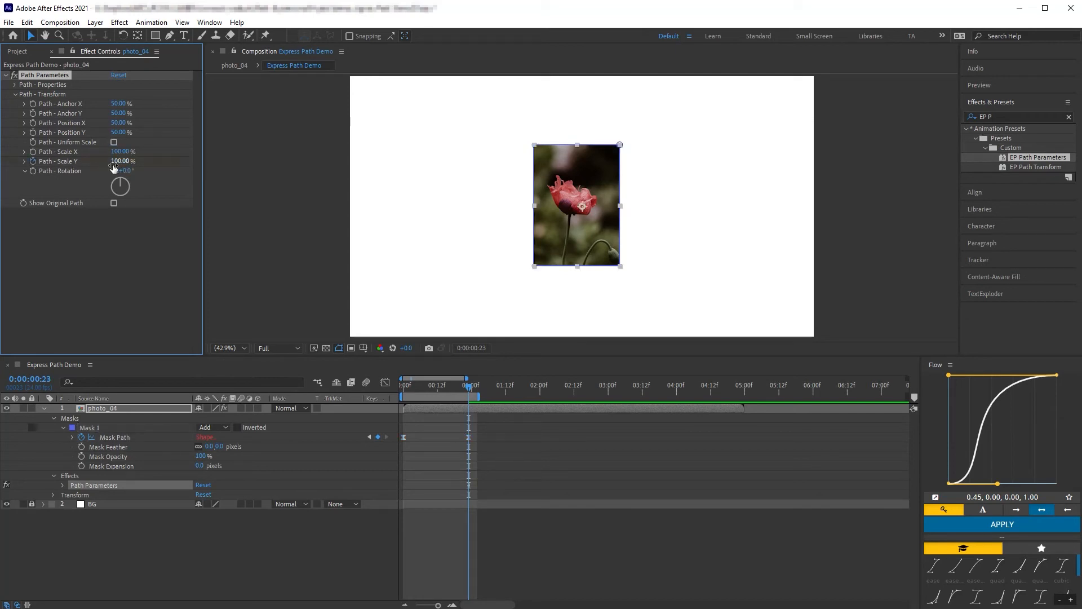
- Animate Path - Scale Y from 0% at frame 0 to 100% at frame 23
{"action": "left_click_drag", "start_coordinate": [452, 387], "coordinate": [339, 384]}
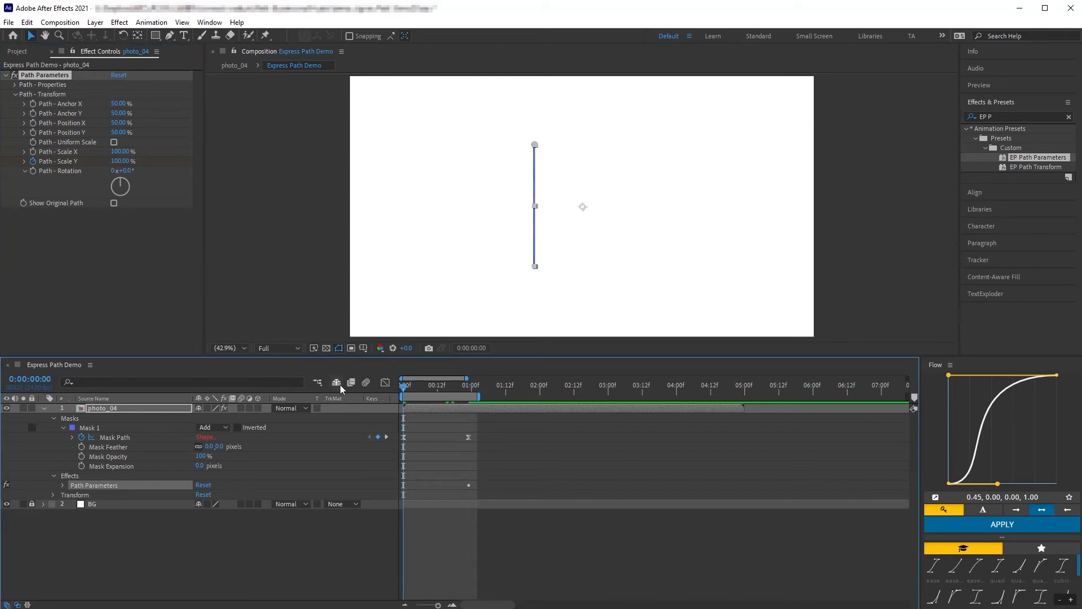
{"action": "left_click", "coordinate": [121, 160]}
{"action": "type", "text": "0"}
{"action": "key", "text": "Return"}
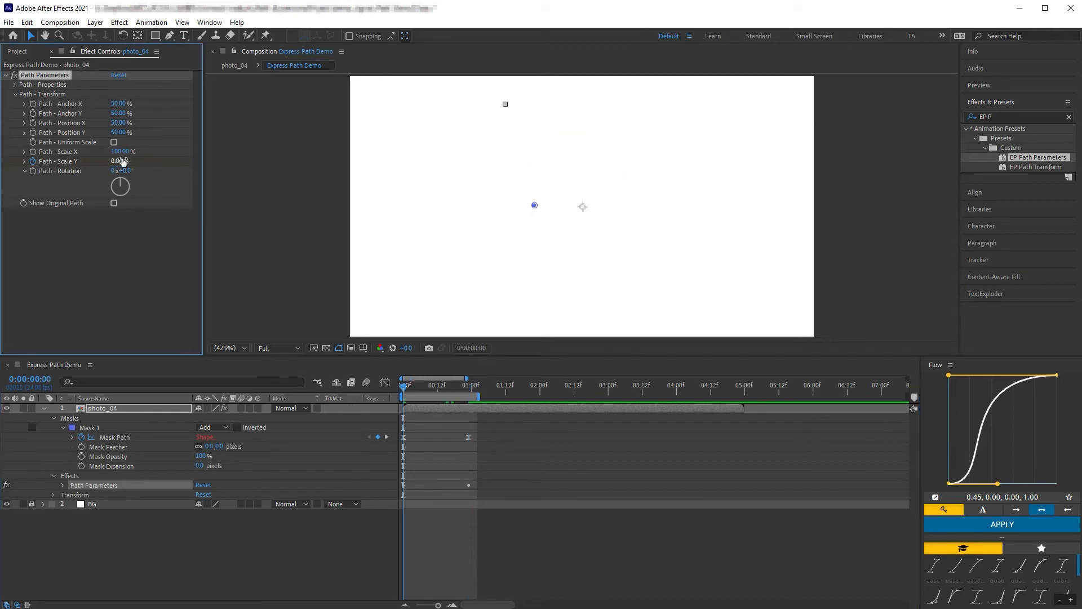
- Apply the 0.45, 0.00, 0.00, 1.00 easing curve to the Mask Path and Path - Scale Y keyframes, and preview the animation
{"action": "left_click_drag", "start_coordinate": [547, 497], "coordinate": [355, 435]}
{"action": "key", "text": "u"}
{"action": "left_click", "coordinate": [940, 529]}
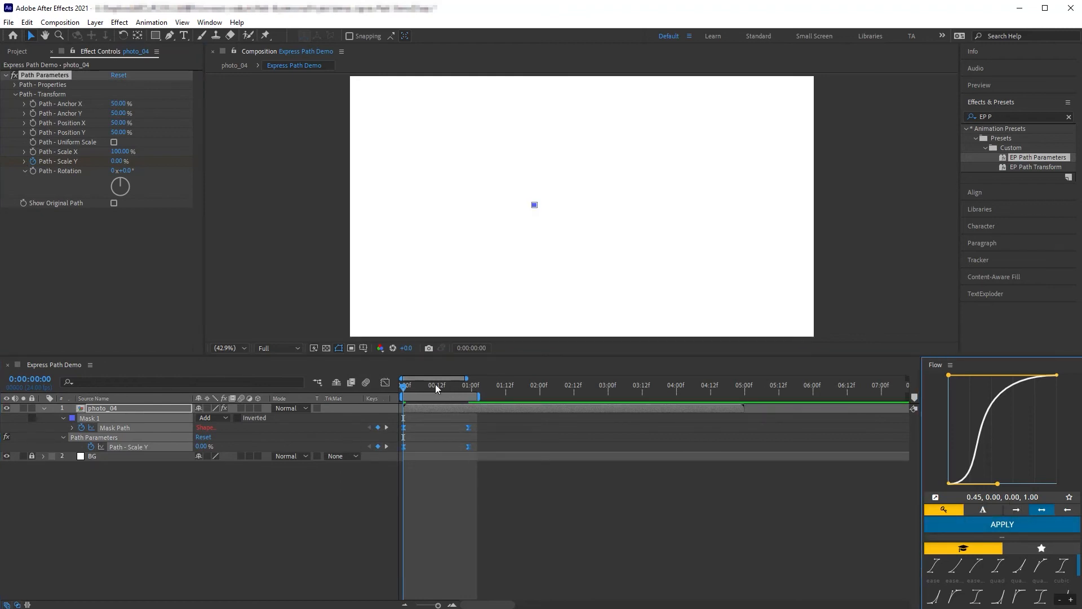
{"action": "left_click_drag", "start_coordinate": [435, 385], "coordinate": [309, 444]}
{"action": "key", "text": "space"}
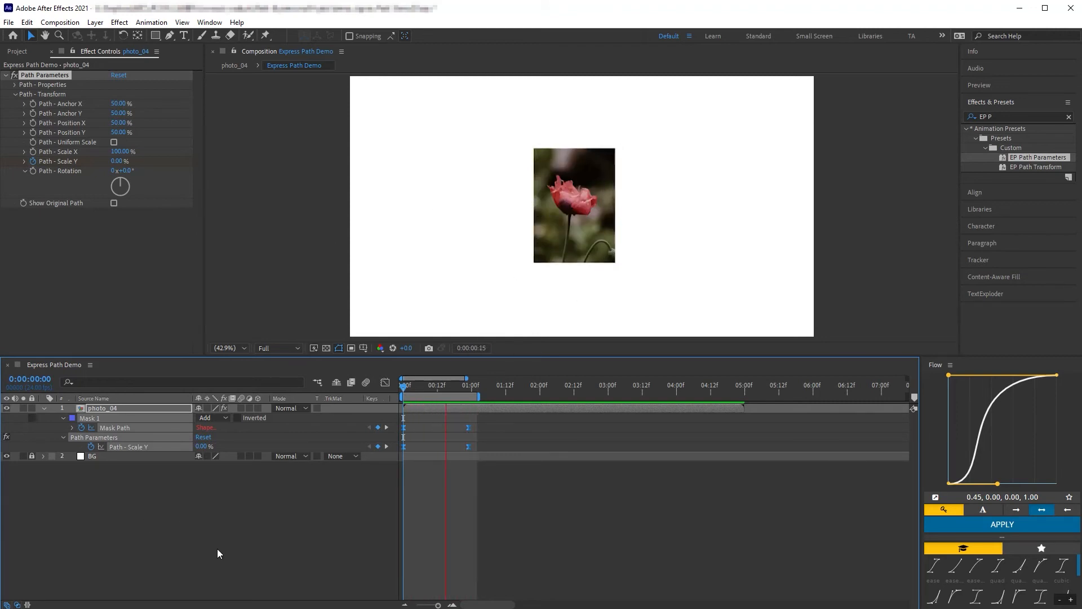
{"action": "left_click", "coordinate": [314, 534]}
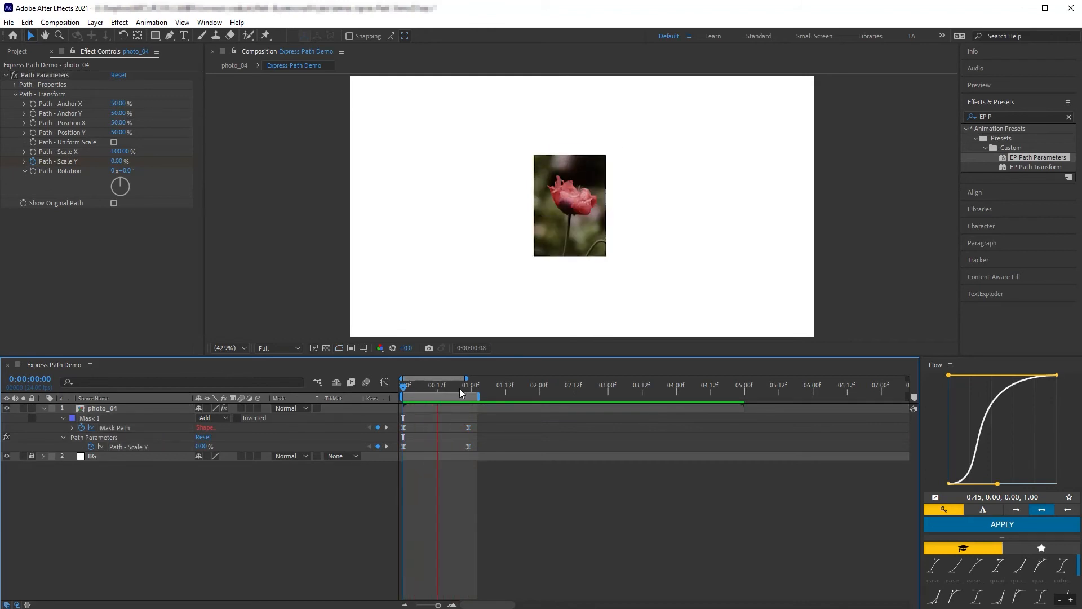
- Copy the Path - Scale Y keyframes at frame 23, and delete all Mask Path and Path - Scale Y keyframes
{"action": "left_click_drag", "start_coordinate": [460, 387], "coordinate": [468, 385]}
{"action": "left_click", "coordinate": [129, 446]}
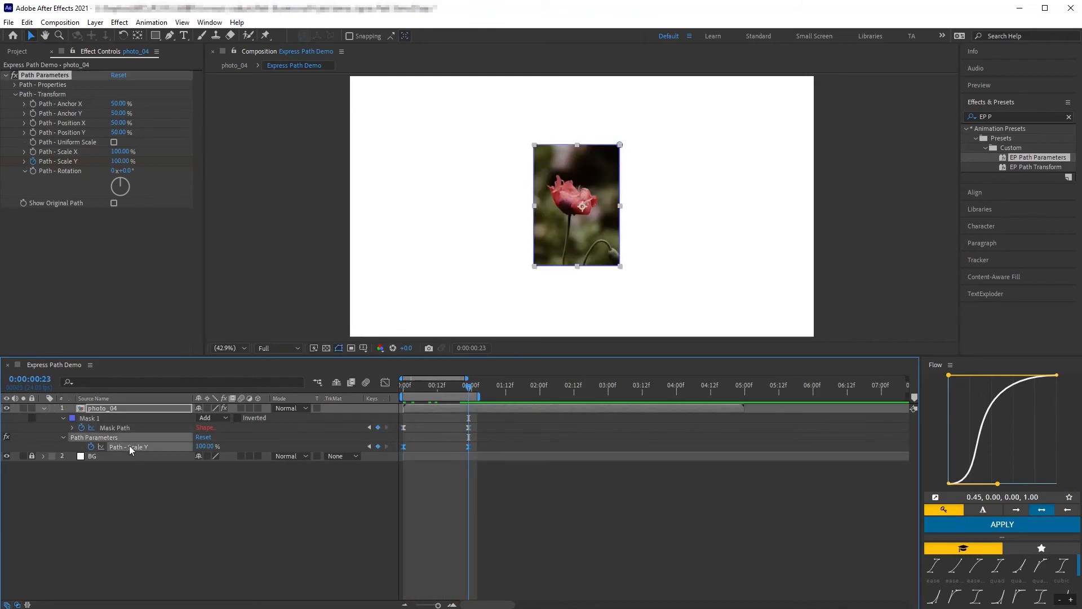
{"action": "left_click_drag", "start_coordinate": [508, 527], "coordinate": [357, 420]}
{"action": "key", "text": "Delete"}
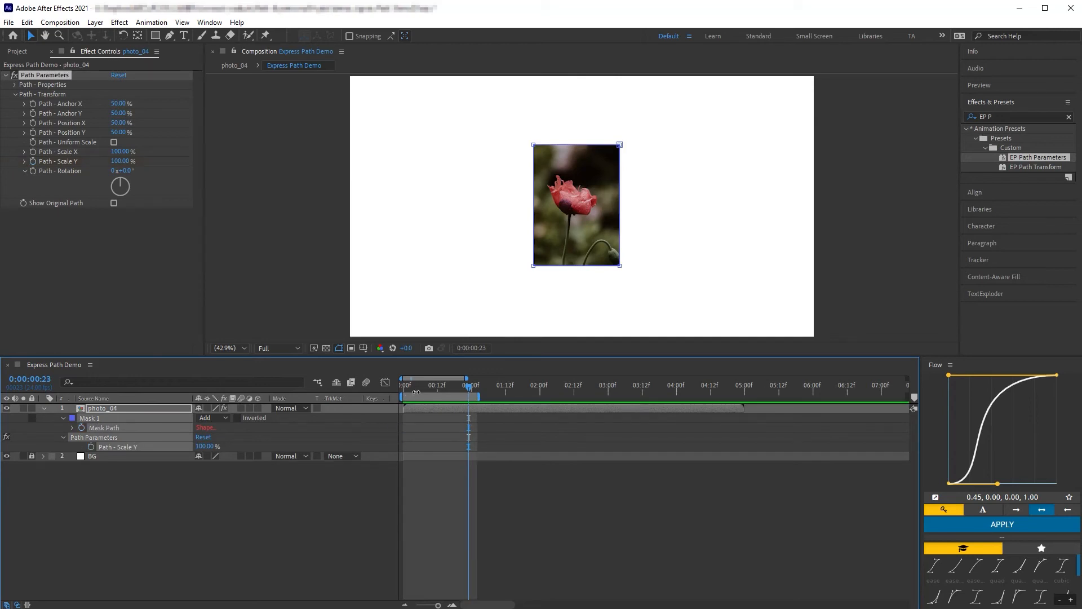
- Turn on Path - Uniform Scale and paste the copied scale keyframes onto Path - Scale X at frame 0
{"action": "key", "text": "Home"}
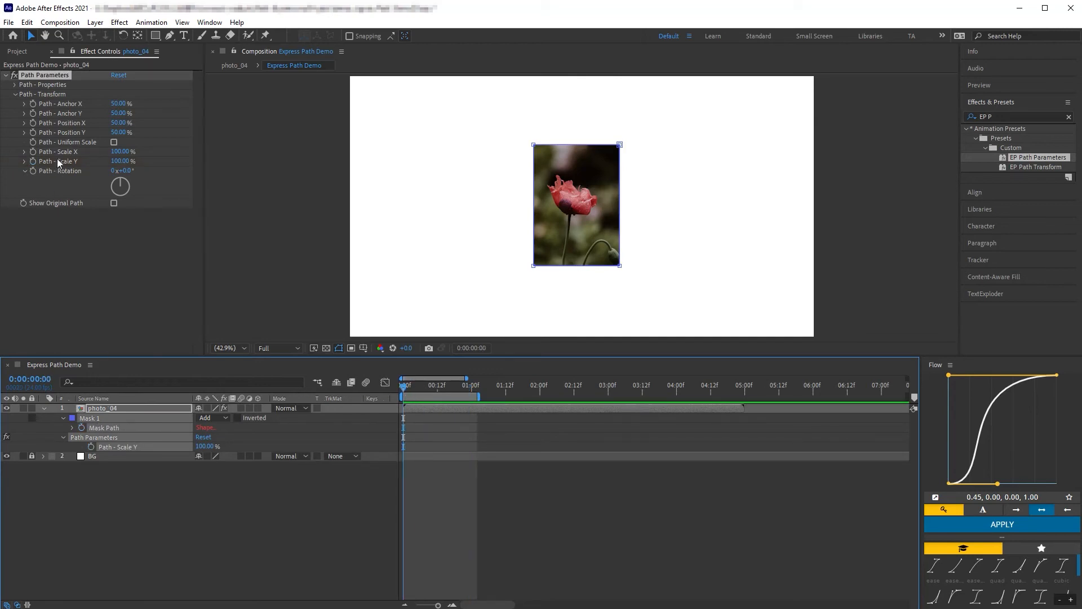
{"action": "left_click", "coordinate": [59, 154]}
{"action": "left_click", "coordinate": [114, 142]}
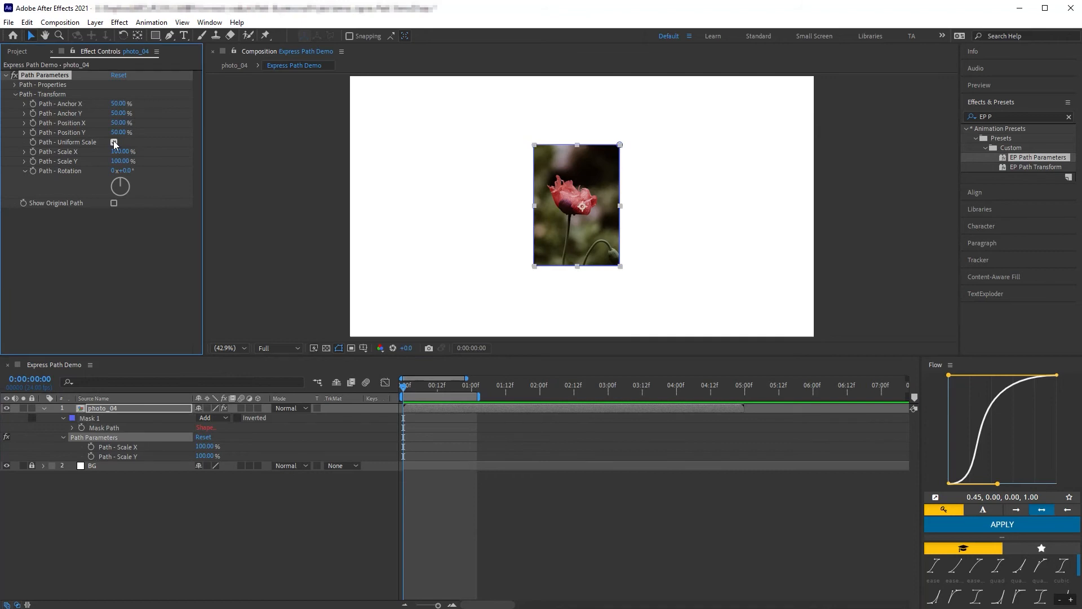
{"action": "left_click", "coordinate": [125, 447]}
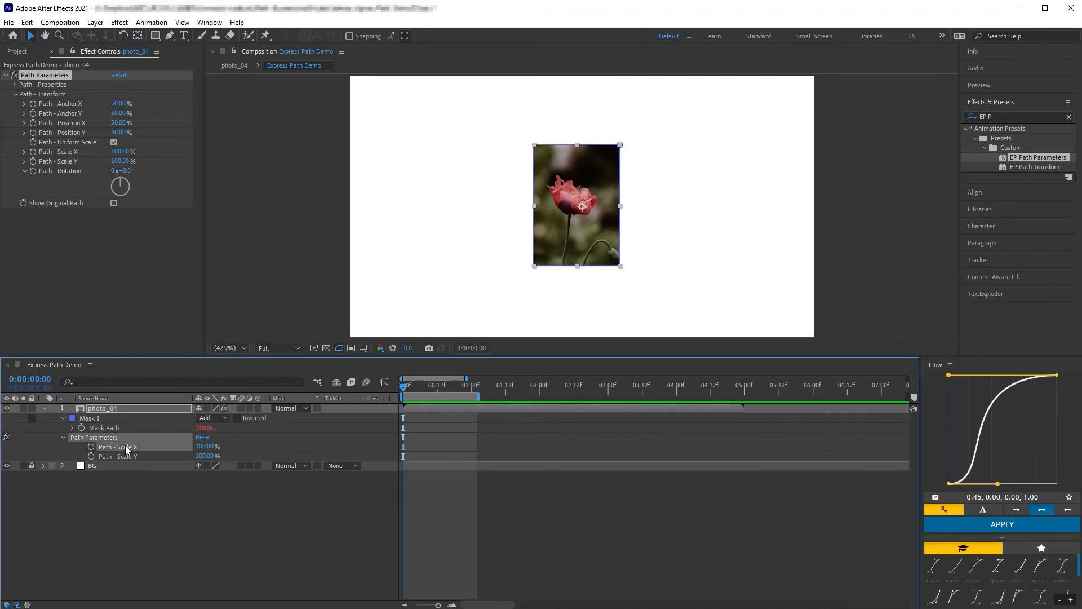
{"action": "key", "text": "ctrl+v"}
- Preview the uniform scale animation of the mask and stop playback
{"action": "left_click", "coordinate": [191, 549]}
{"action": "key", "text": "space"}
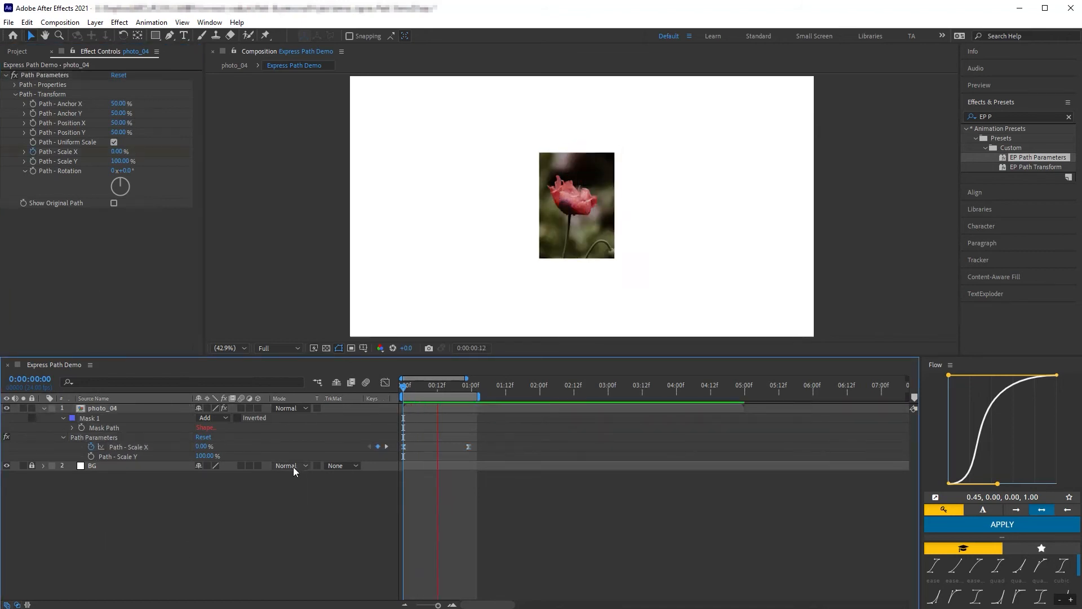
{"action": "key", "text": "space"}
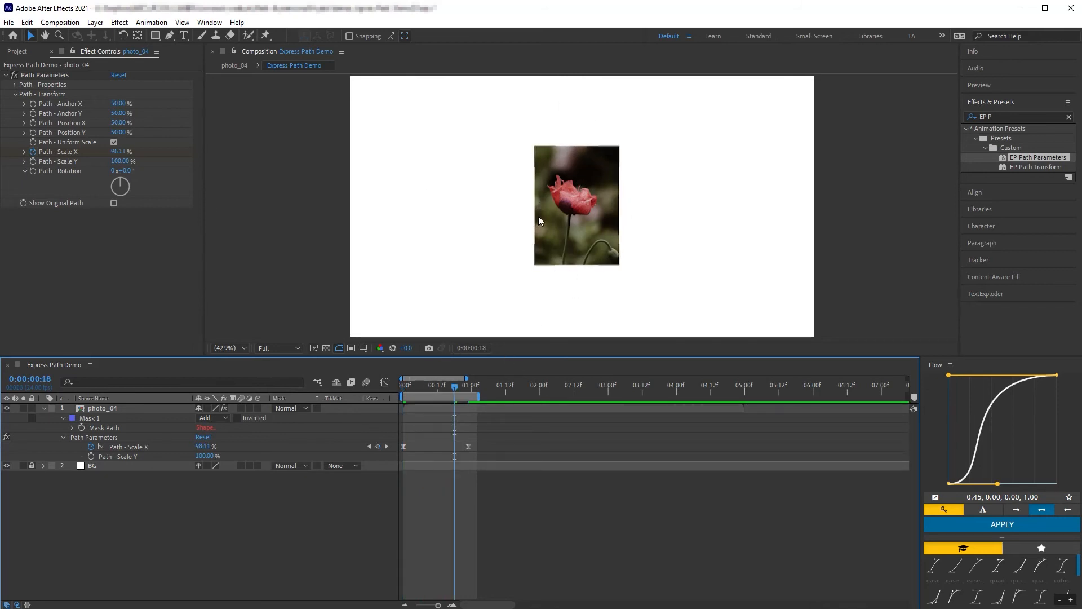
- Set Path - Anchor X and Path - Position X of the mask to 0%
{"action": "left_click", "coordinate": [120, 104]}
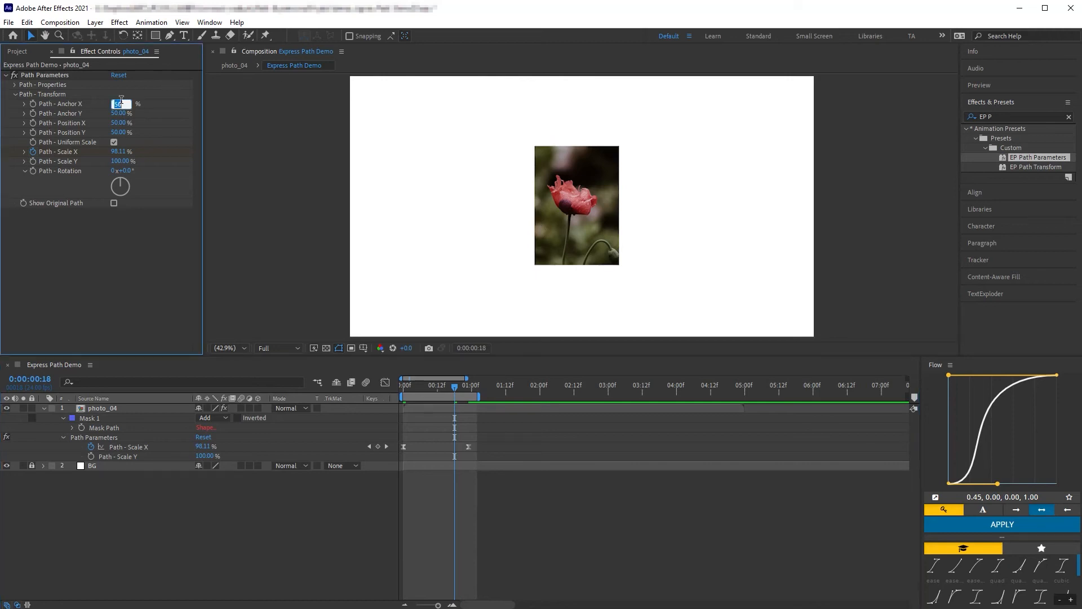
{"action": "type", "text": "0"}
{"action": "key", "text": "Return"}
{"action": "left_click", "coordinate": [119, 122]}
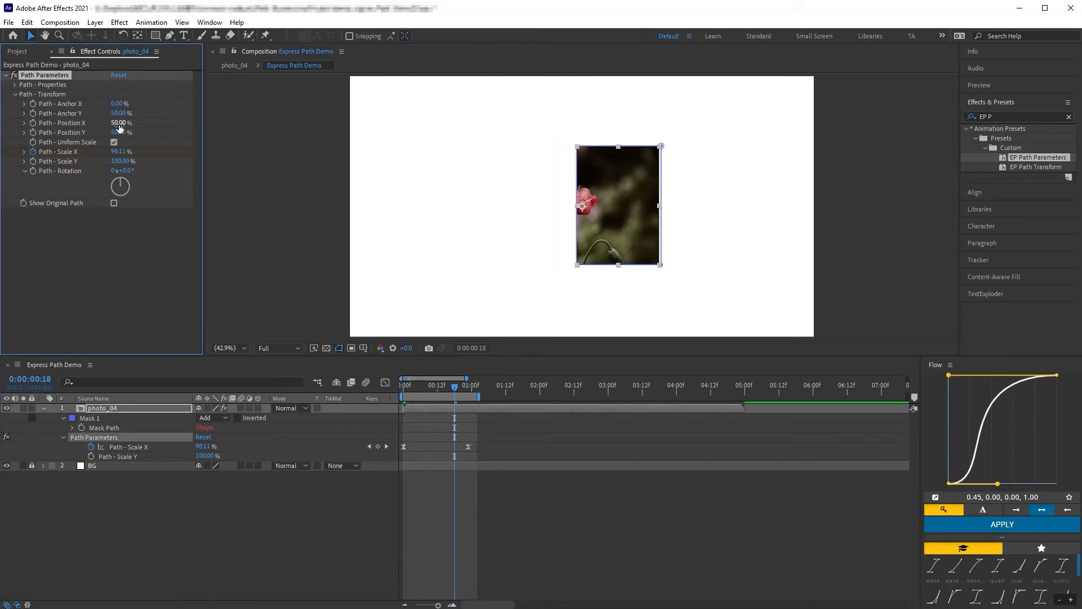
{"action": "type", "text": "0"}
{"action": "key", "text": "Return"}
- Preview the mask scaling from its new anchor and stop playback
{"action": "left_click", "coordinate": [245, 560]}
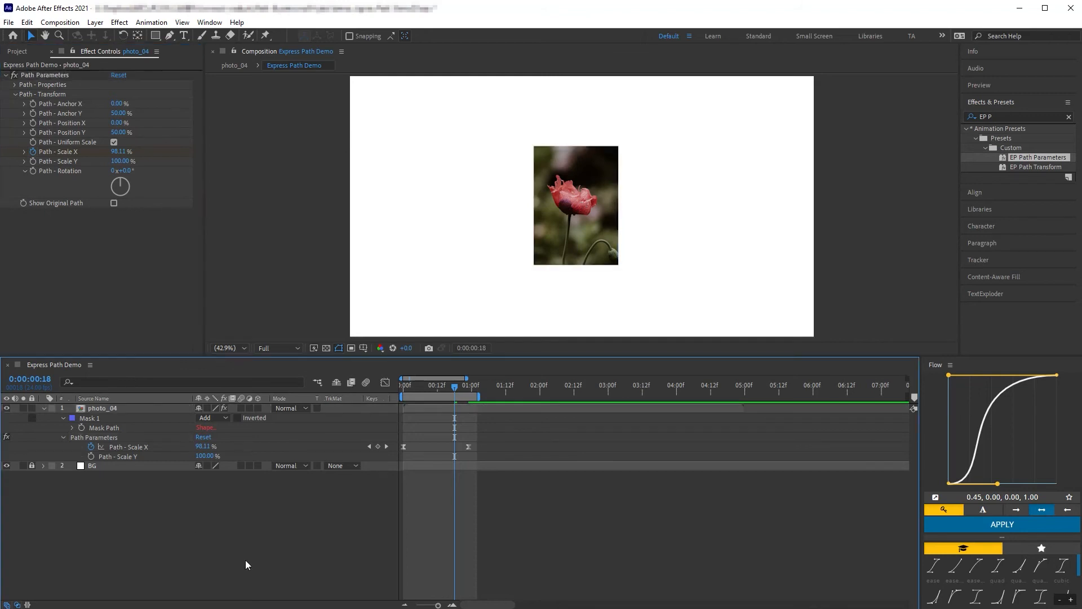
{"action": "key", "text": "space"}
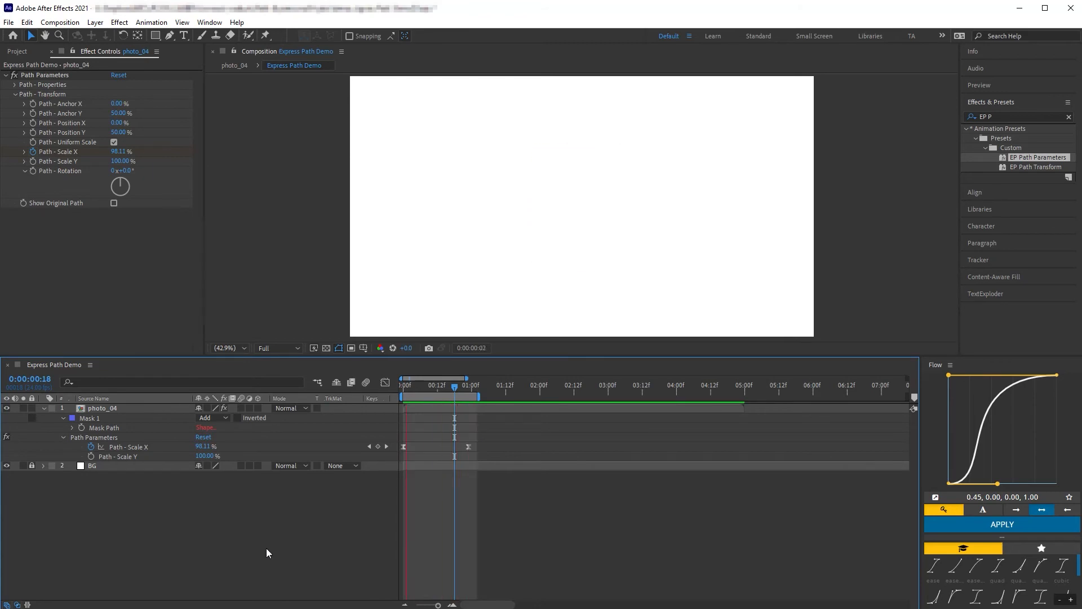
{"action": "key", "text": "space"}
- Delete Mask 1 and the Path Parameters effect from photo_04
{"action": "left_click", "coordinate": [100, 418]}
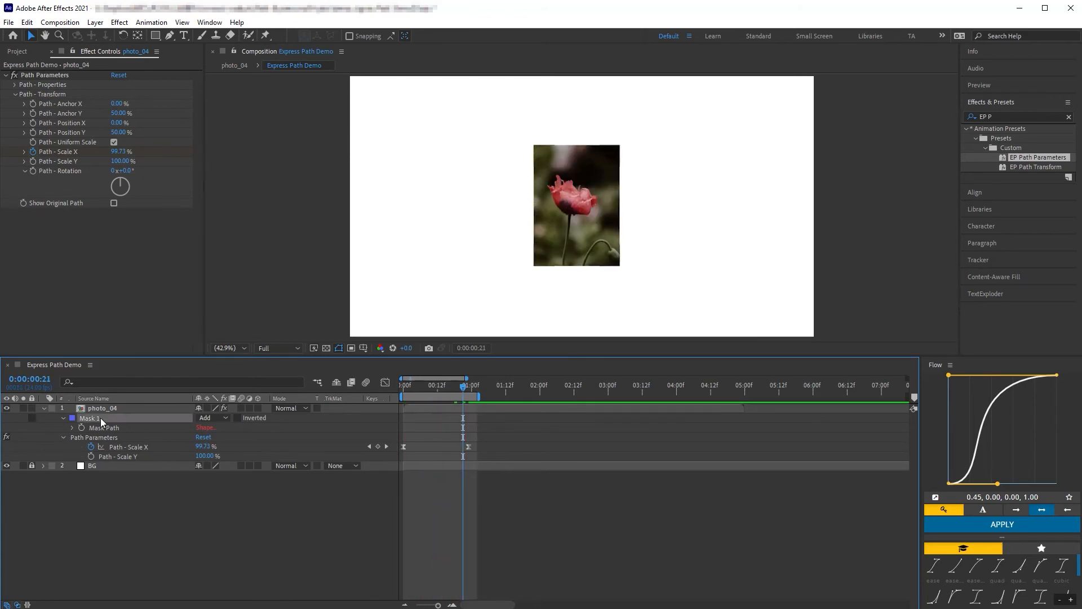
{"action": "left_click", "coordinate": [110, 438], "text": "ctrl"}
{"action": "key", "text": "Delete"}
- Draw a rectangular mask around the flower head on the photo_04 layer
{"action": "left_click", "coordinate": [155, 36]}
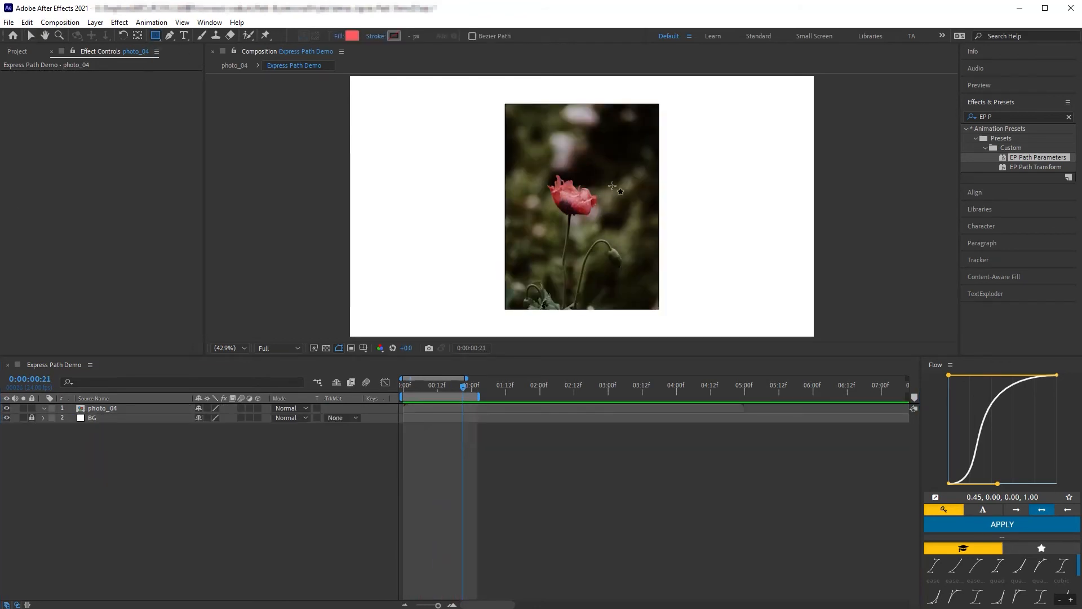
{"action": "left_click", "coordinate": [124, 408]}
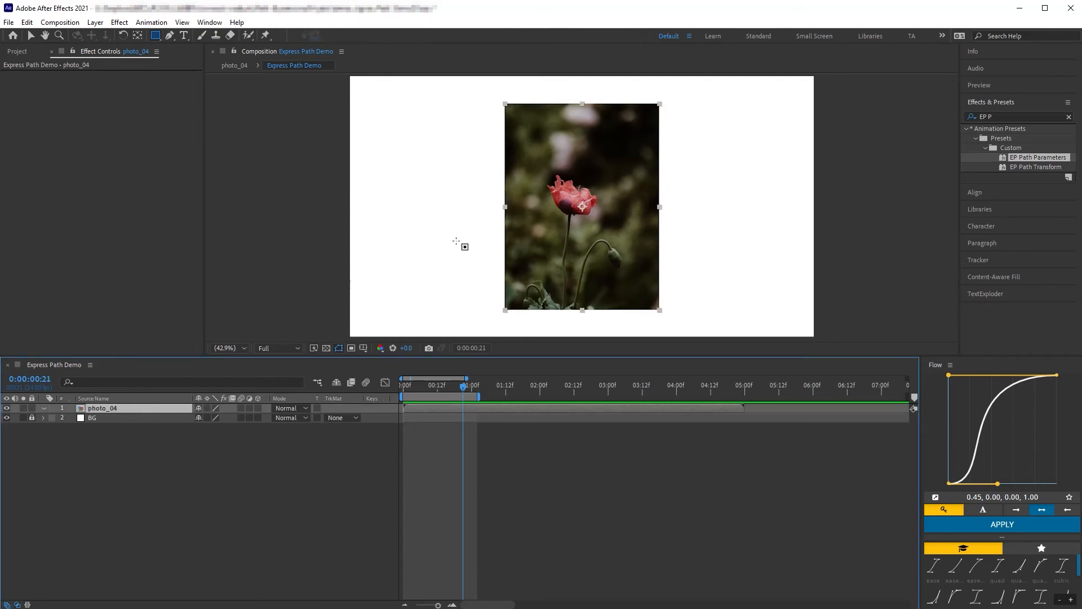
{"action": "left_click_drag", "start_coordinate": [529, 149], "coordinate": [619, 263]}
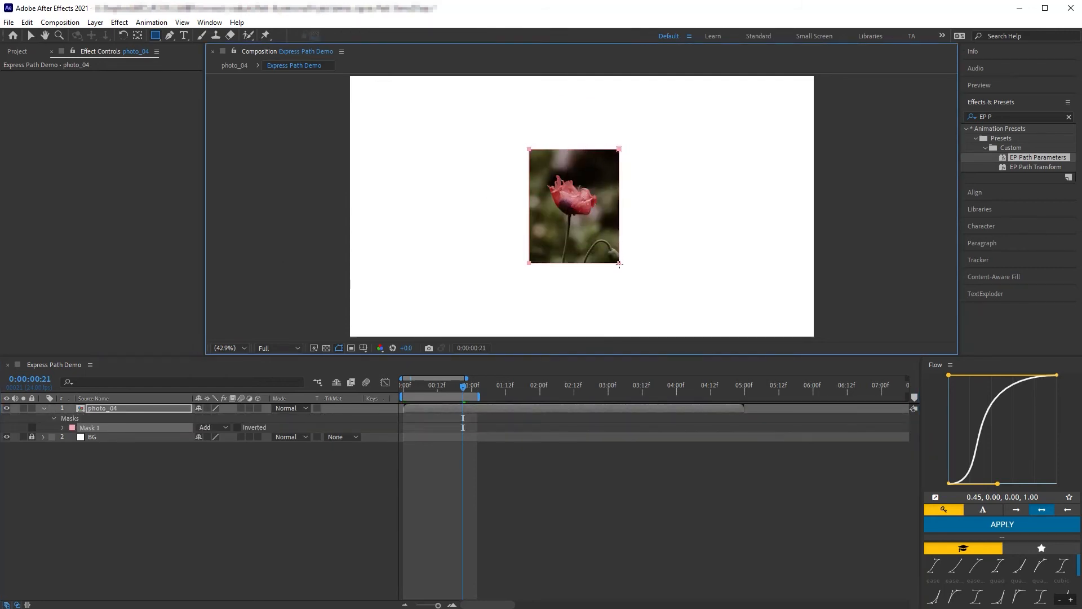
{"action": "key", "text": "v"}
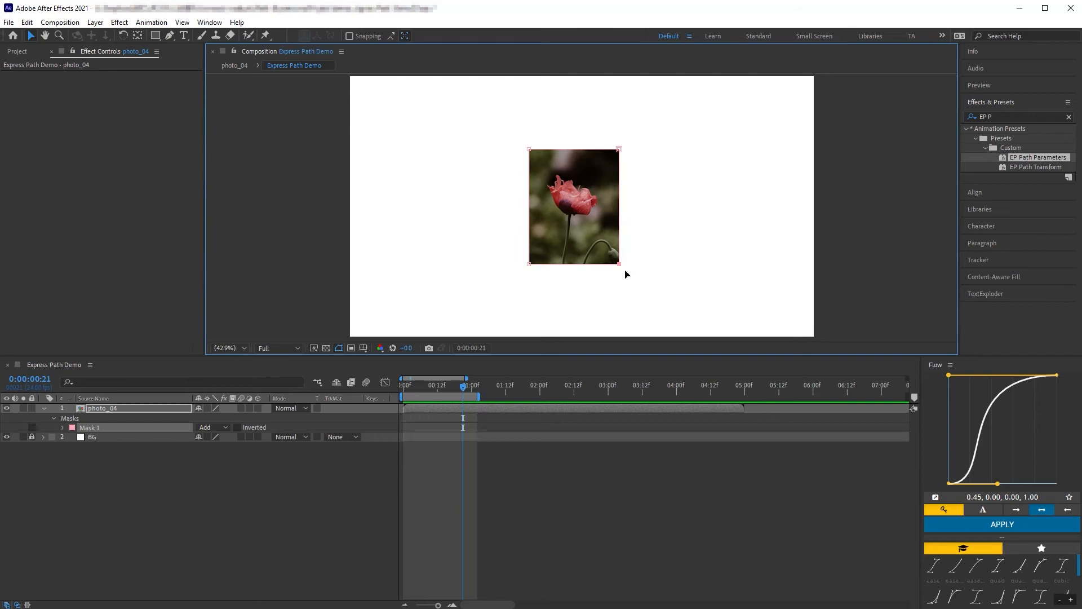
- Pull the mask's lower-right corner outward, try the EP Path Parameters preset on the skewed shape, and undo the preset
{"action": "left_click_drag", "start_coordinate": [619, 266], "coordinate": [653, 269]}
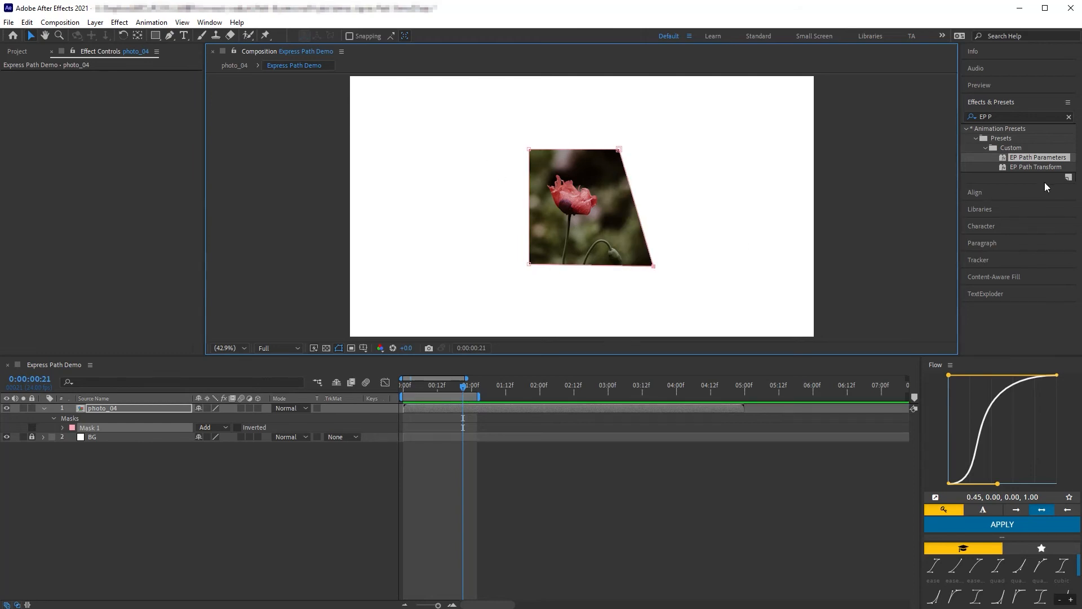
{"action": "left_click_drag", "start_coordinate": [1038, 157], "coordinate": [571, 237]}
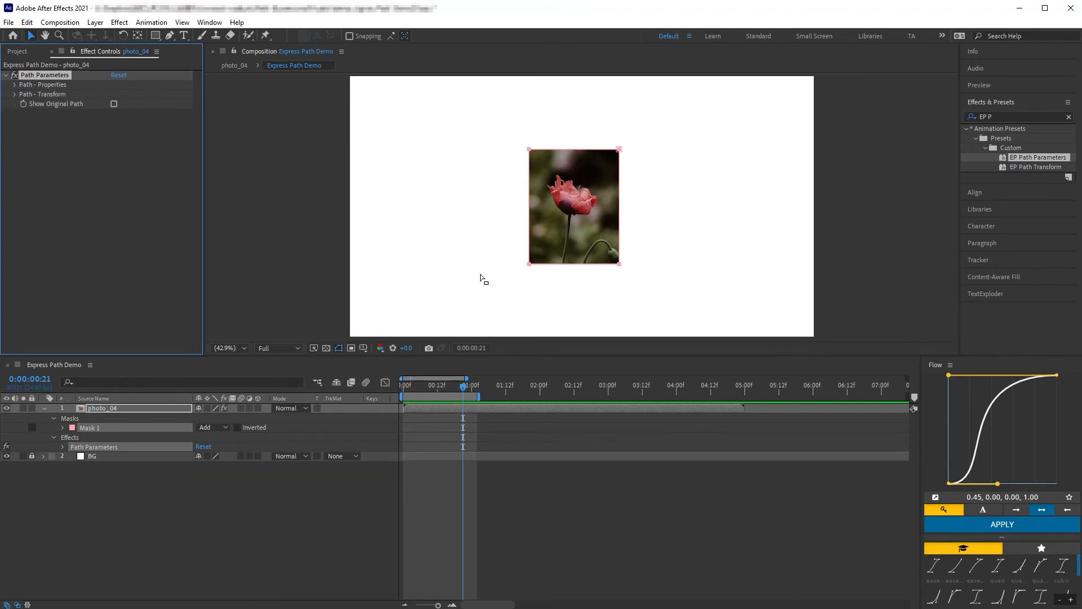
{"action": "key", "text": "ctrl+z"}
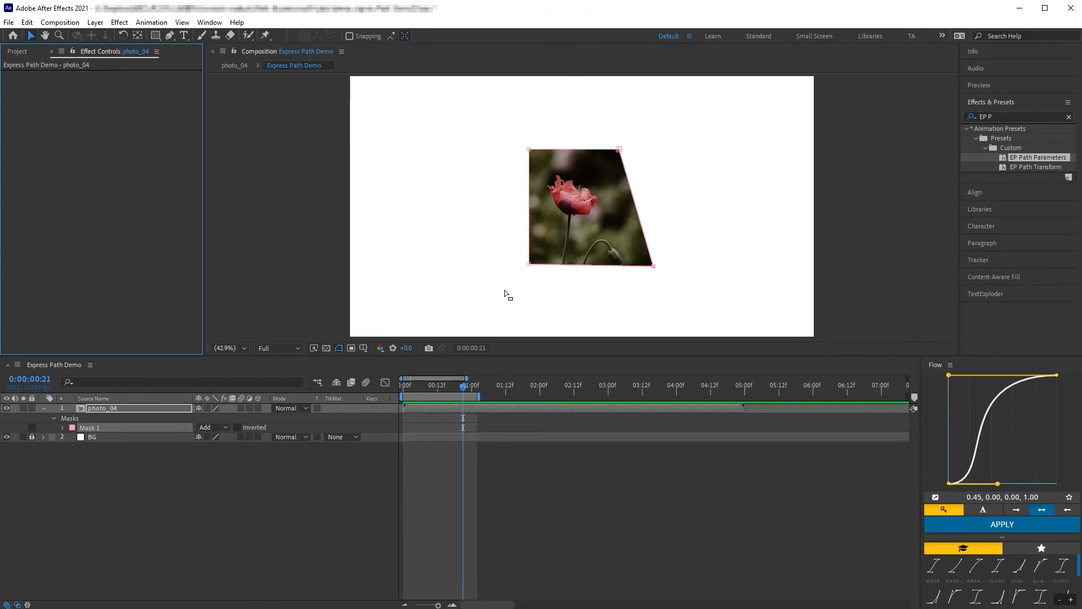
- Add a vertex on the mask's left edge, move it down and outward, and apply EP Path Parameters to the five-point mask
{"action": "key", "text": "g"}
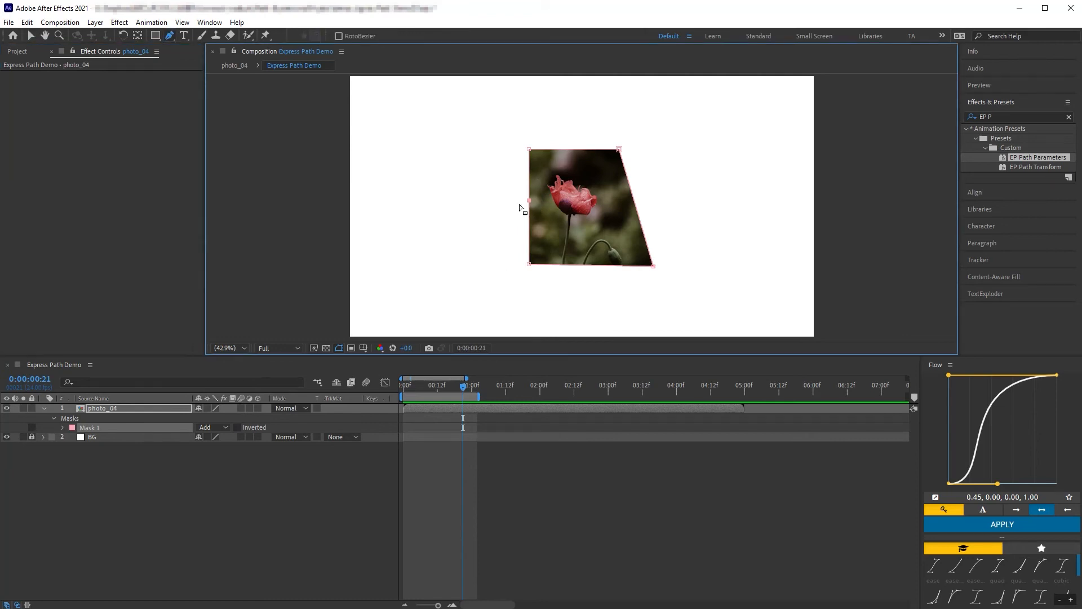
{"action": "key", "text": "v"}
{"action": "left_click_drag", "start_coordinate": [529, 200], "coordinate": [512, 244]}
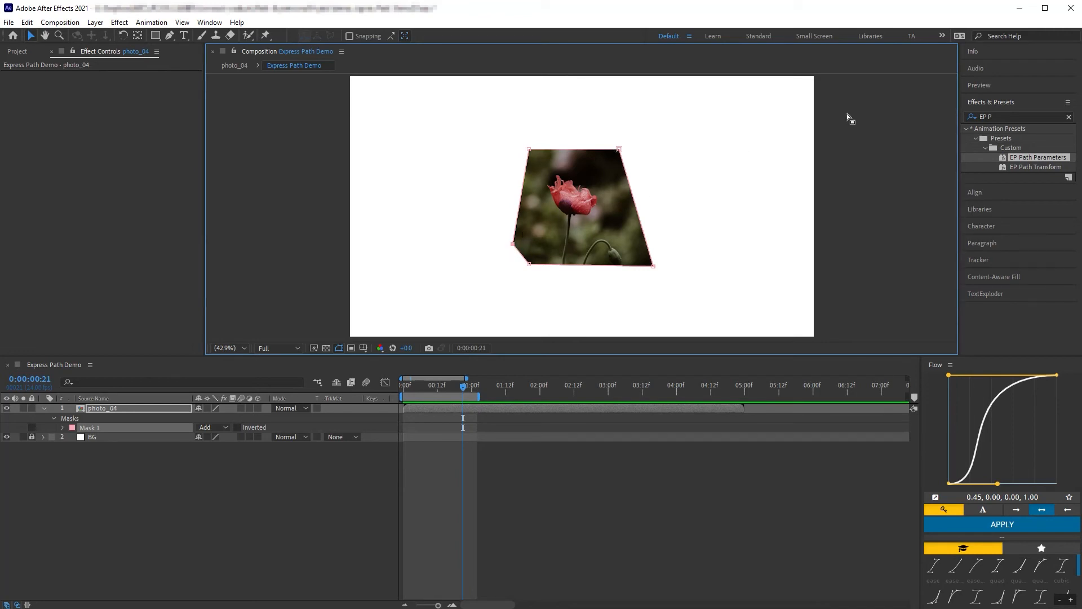
{"action": "double_click", "coordinate": [1016, 157]}
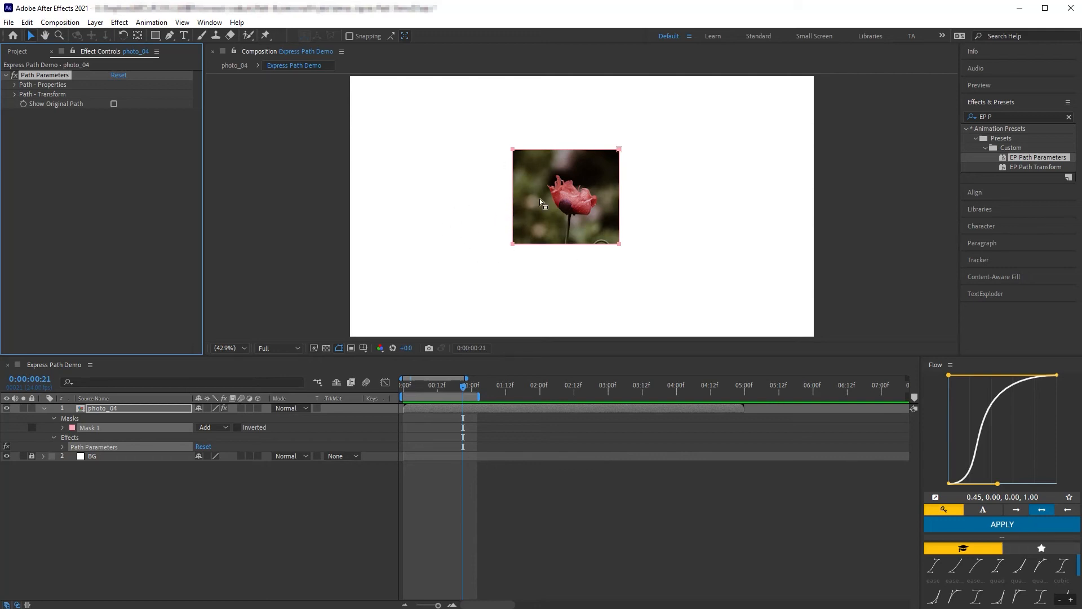
- Undo the preset and all mask edits until photo_04 is unmasked
{"action": "key", "text": "Delete"}
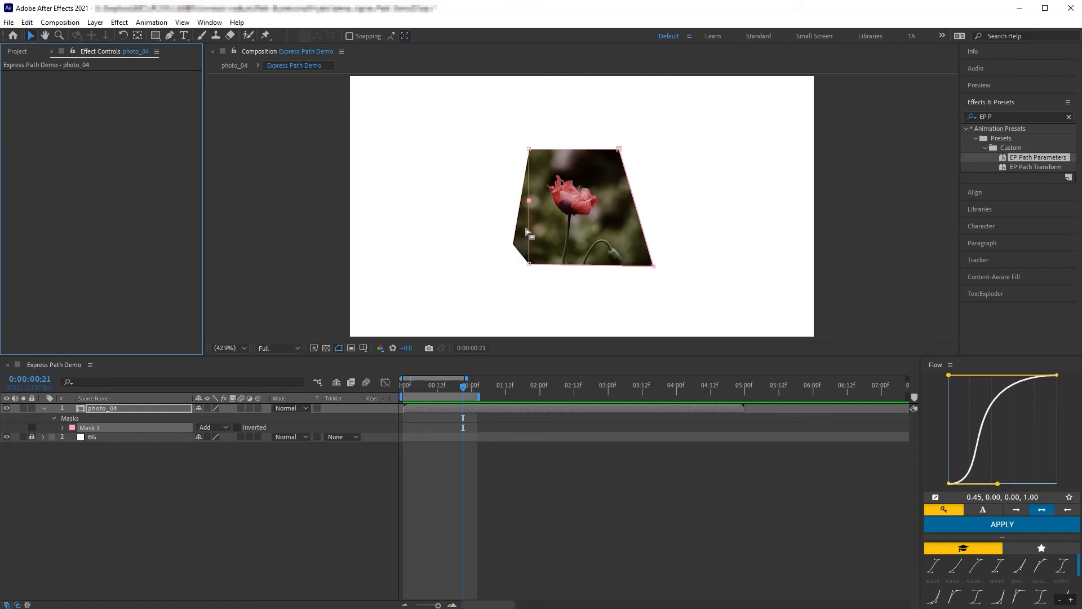
{"action": "key", "text": "ctrl+z"}
{"action": "key", "text": "ctrl+z"}
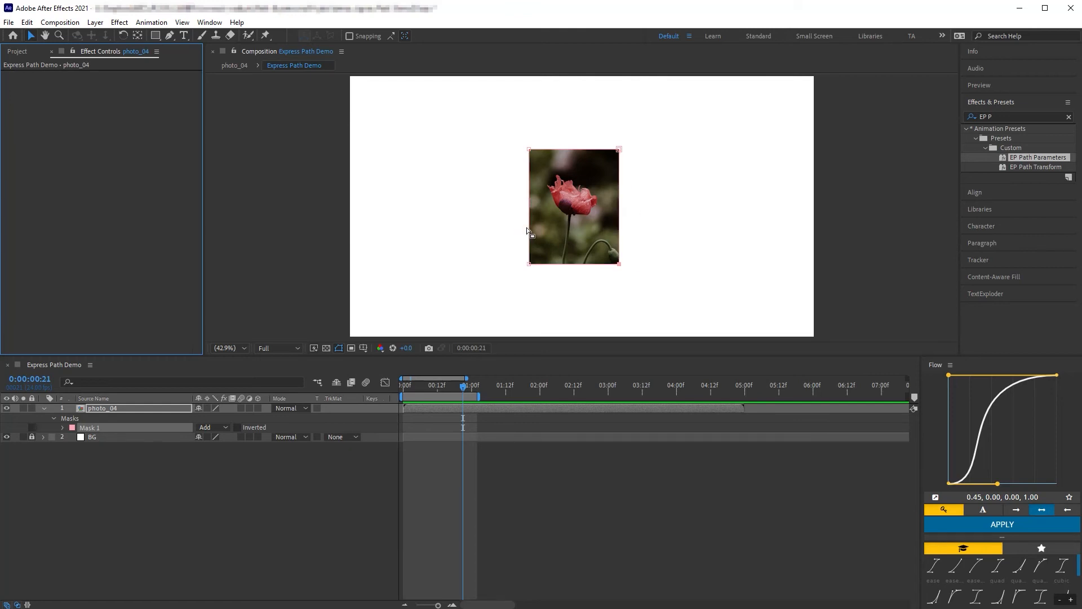
{"action": "key", "text": "ctrl+z"}
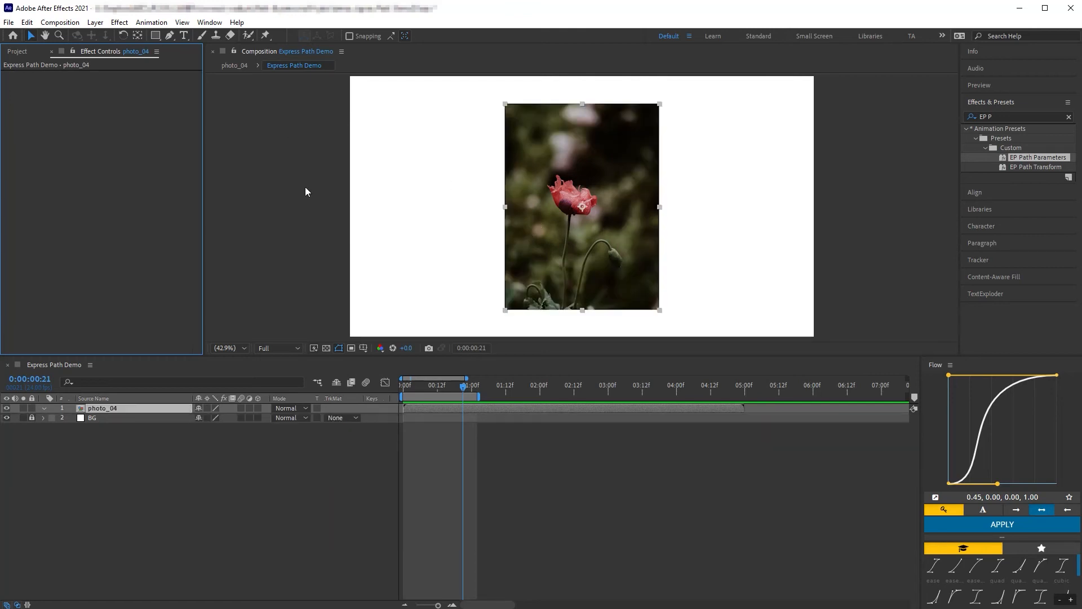
- Draw a square mask around the flower head on photo_04 and apply the EP Path Parameters preset to it
{"action": "left_click", "coordinate": [156, 36]}
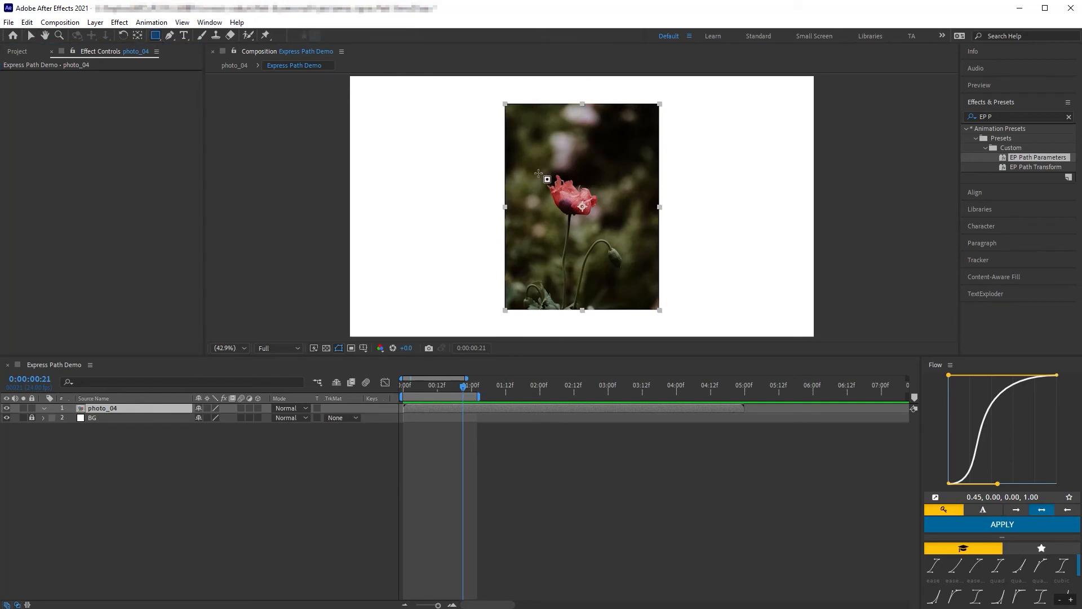
{"action": "mouse_move", "coordinate": [528, 153]}
{"action": "left_mouse_down"}
{"action": "mouse_move", "coordinate": [587, 254]}
{"action": "mouse_move", "coordinate": [580, 241]}
{"action": "left_mouse_up"}
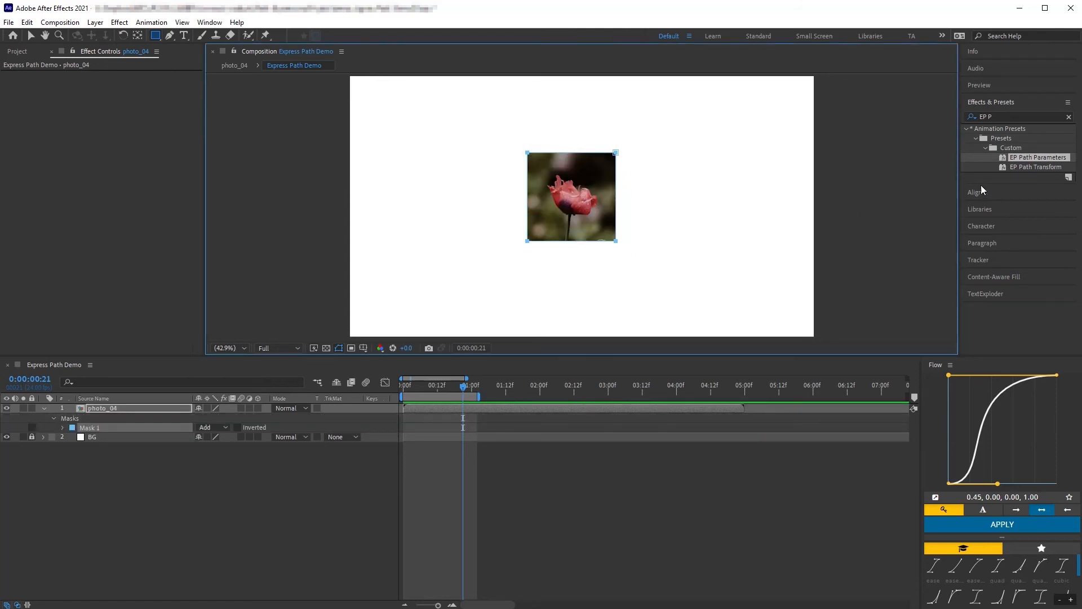
{"action": "double_click", "coordinate": [1030, 160]}
{"action": "key", "text": "v"}
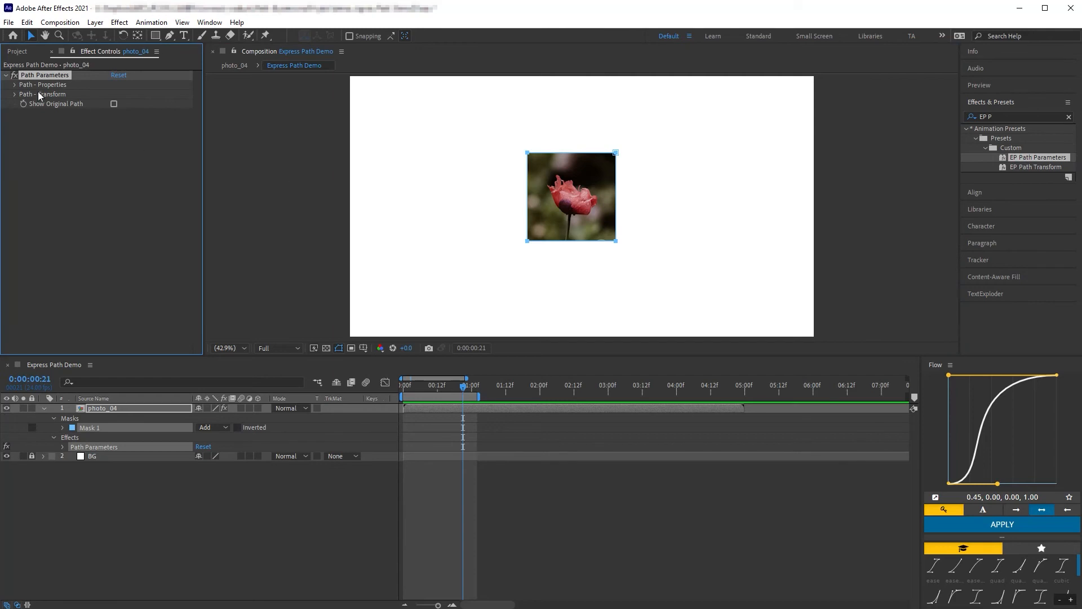
- Shape the square mask into an ellipse using Path - Roundness 326 and, with Path - Uniform Scale off, Path - Scale Y 74%
{"action": "left_click", "coordinate": [13, 85]}
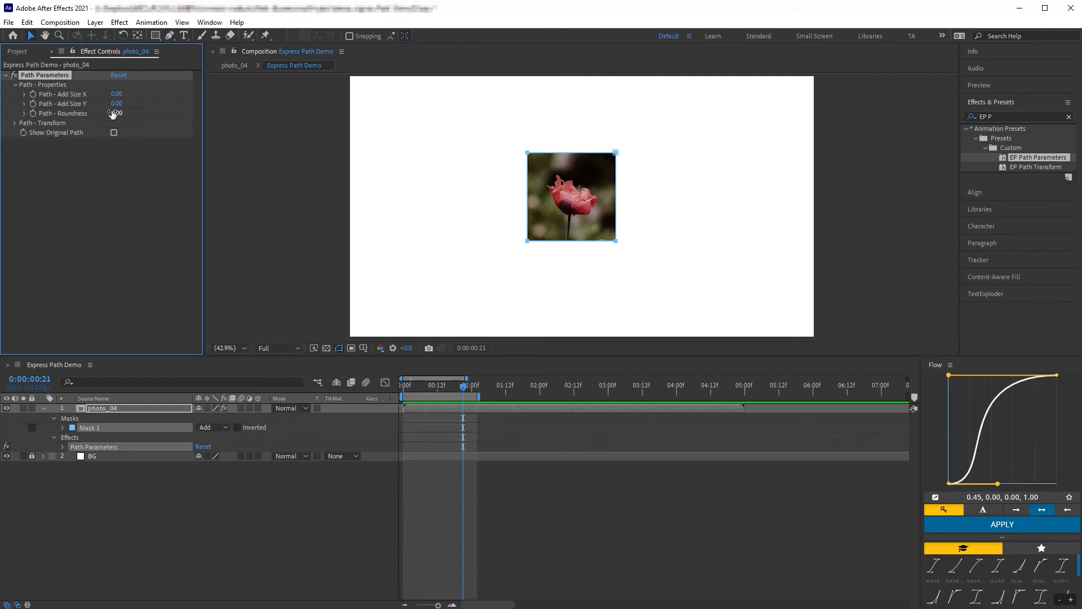
{"action": "left_click_drag", "start_coordinate": [116, 114], "coordinate": [269, 149]}
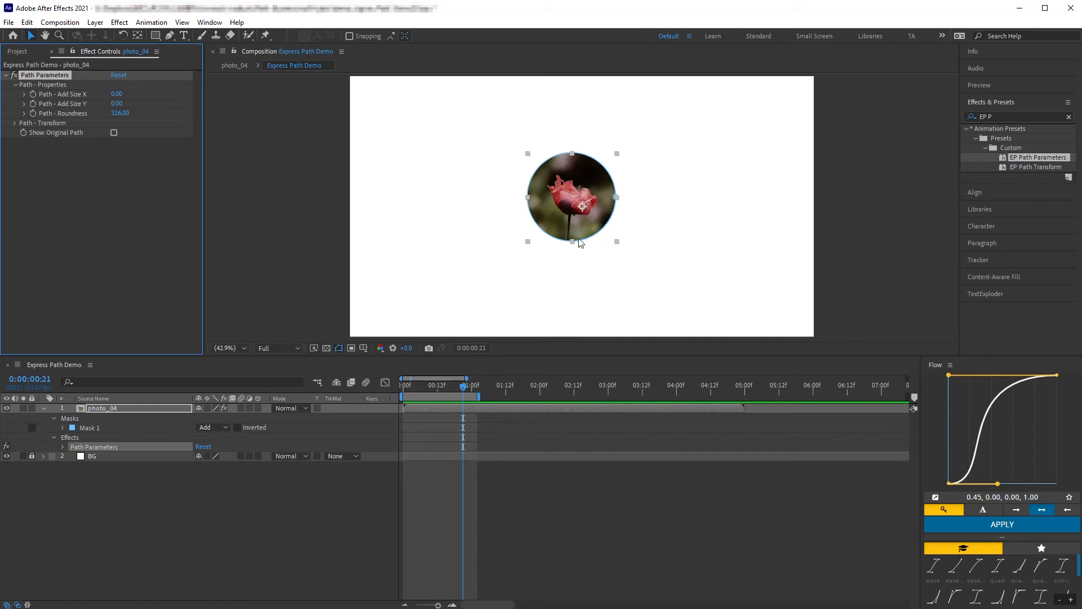
{"action": "left_click", "coordinate": [15, 123]}
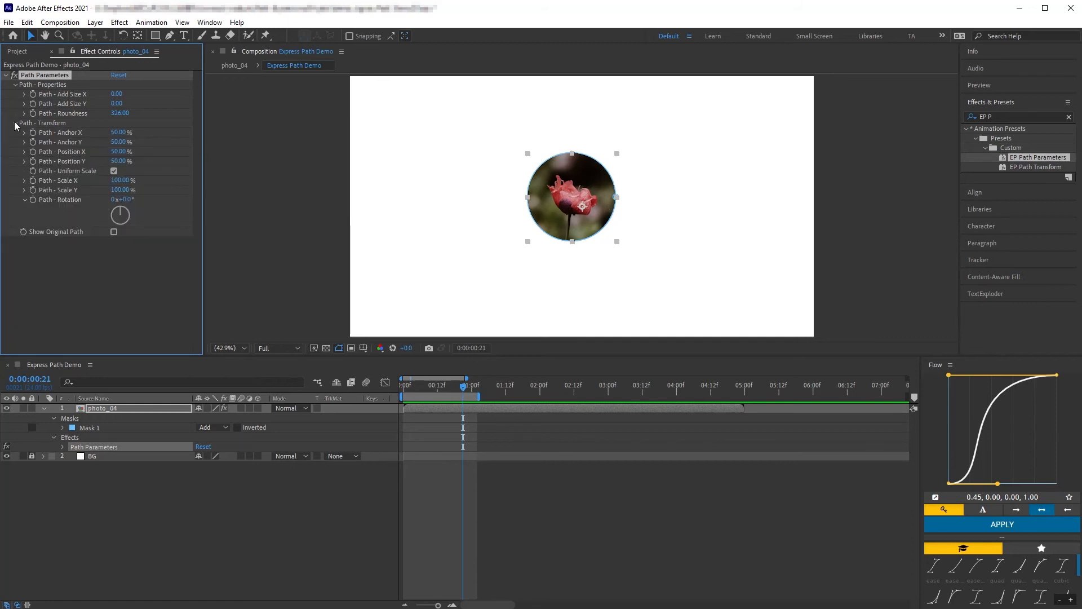
{"action": "left_click", "coordinate": [114, 170]}
{"action": "mouse_move", "coordinate": [119, 190]}
{"action": "left_mouse_down"}
{"action": "mouse_move", "coordinate": [77, 199]}
{"action": "mouse_move", "coordinate": [158, 206]}
{"action": "mouse_move", "coordinate": [120, 209]}
{"action": "left_mouse_up"}
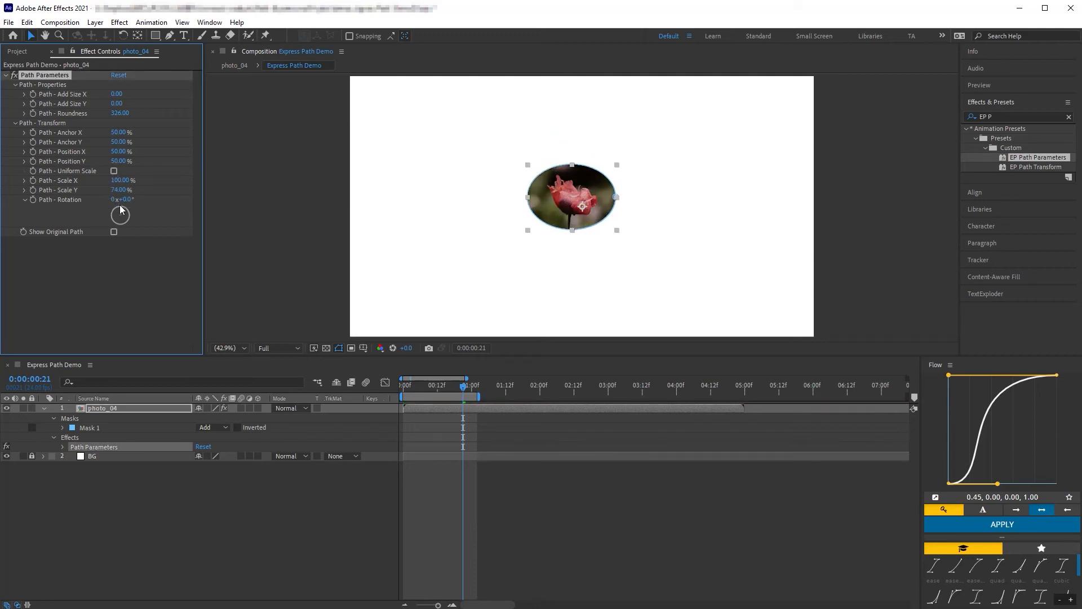
{"action": "left_click", "coordinate": [134, 496]}
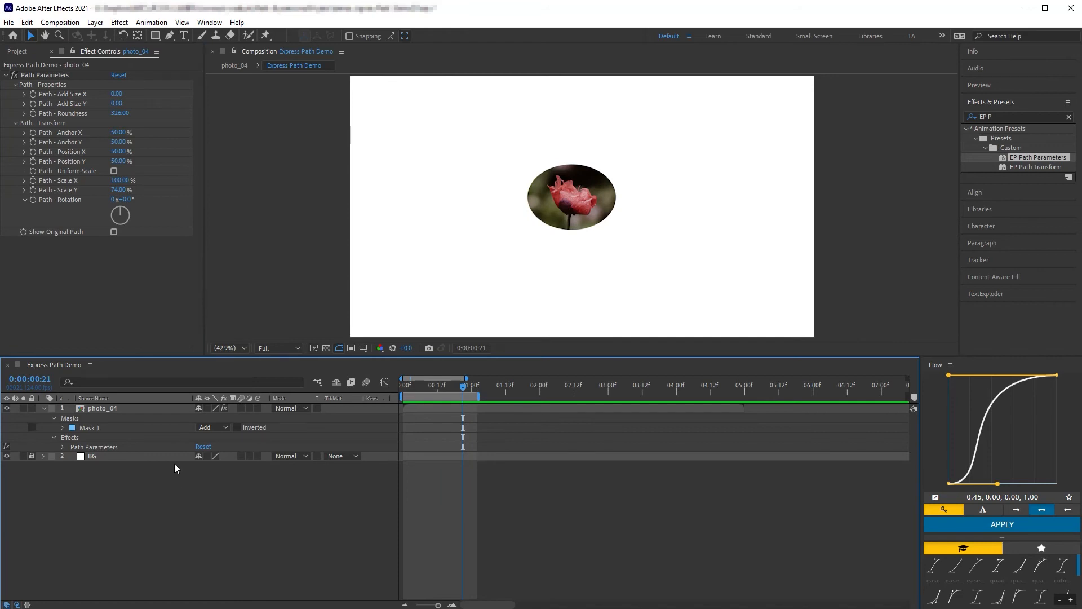
{"action": "left_click", "coordinate": [152, 407]}
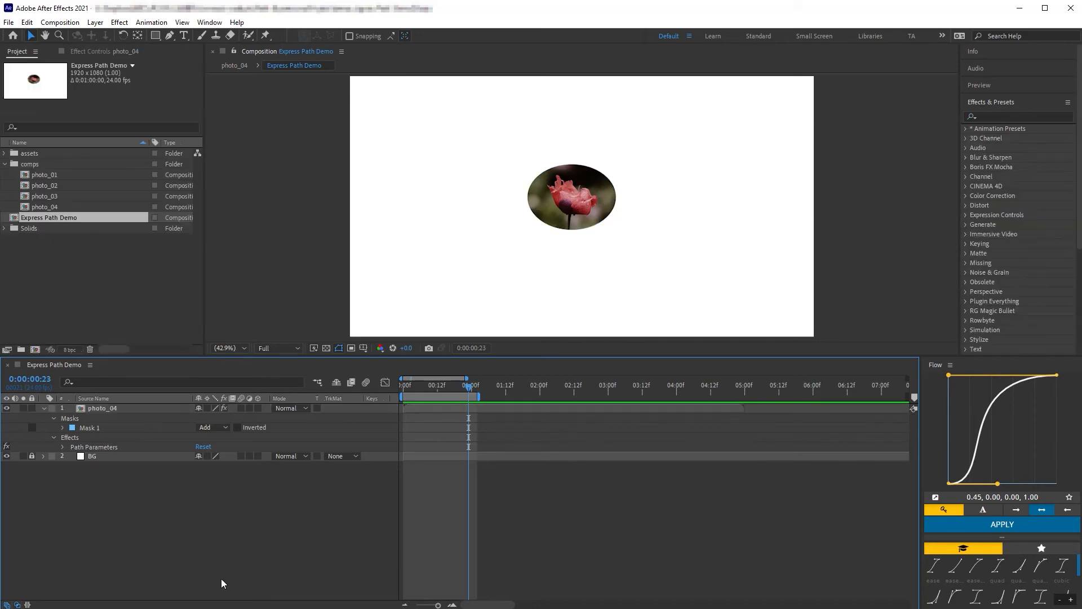
- Remove the elliptical mask and its Path Parameters effect from photo_04
{"action": "left_click", "coordinate": [88, 428]}
{"action": "left_click", "coordinate": [87, 449], "text": "ctrl"}
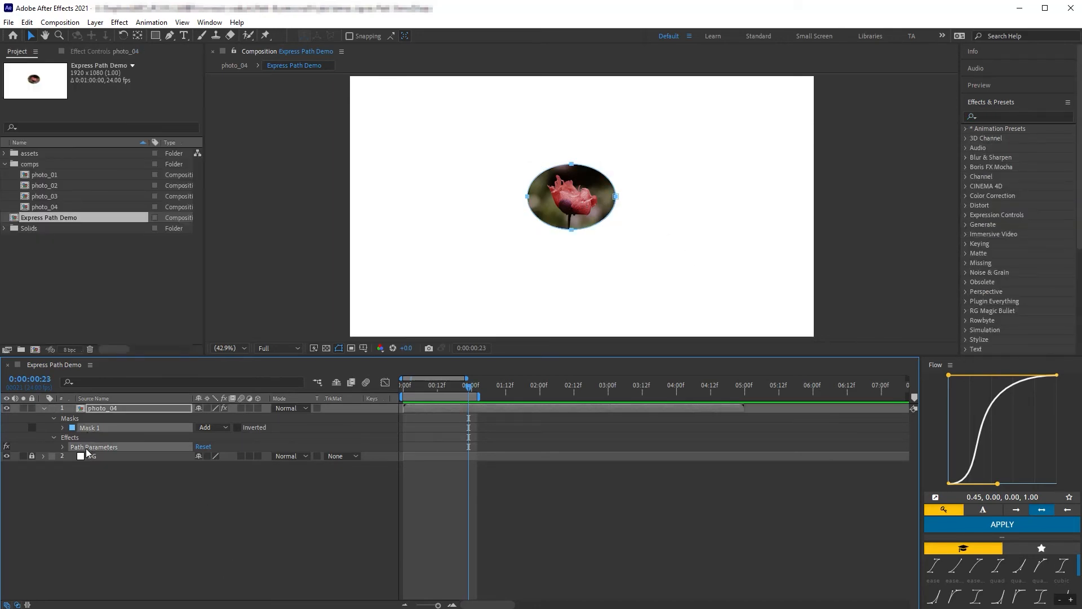
{"action": "key", "text": "Delete"}
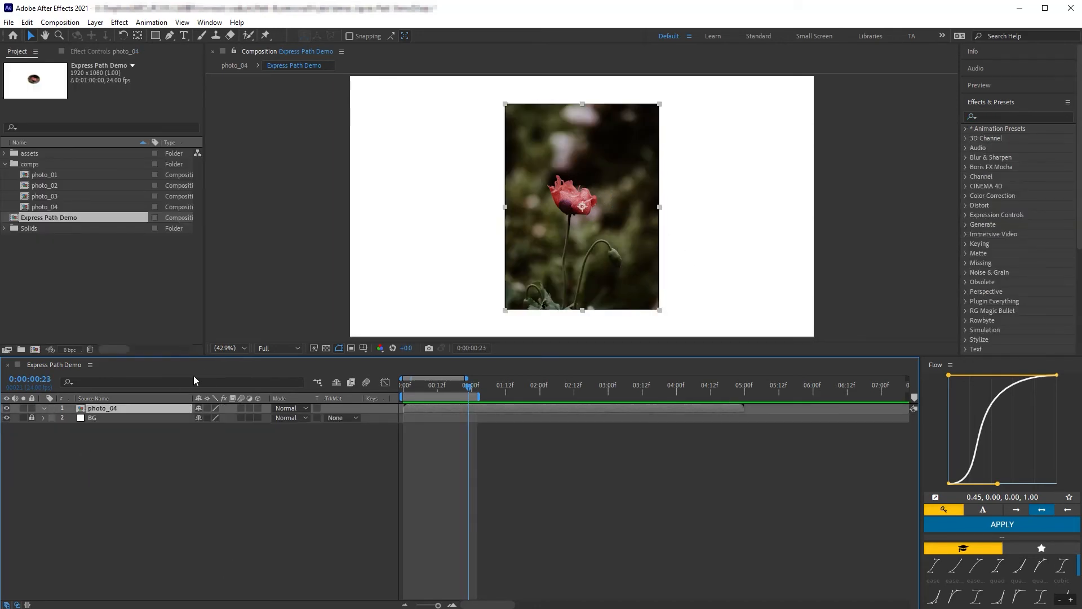
- Draw a closed straight-segment mask around the flower head and its stem on photo_04 with the Pen tool
{"action": "key", "text": "g"}
{"action": "left_click", "coordinate": [562, 289]}
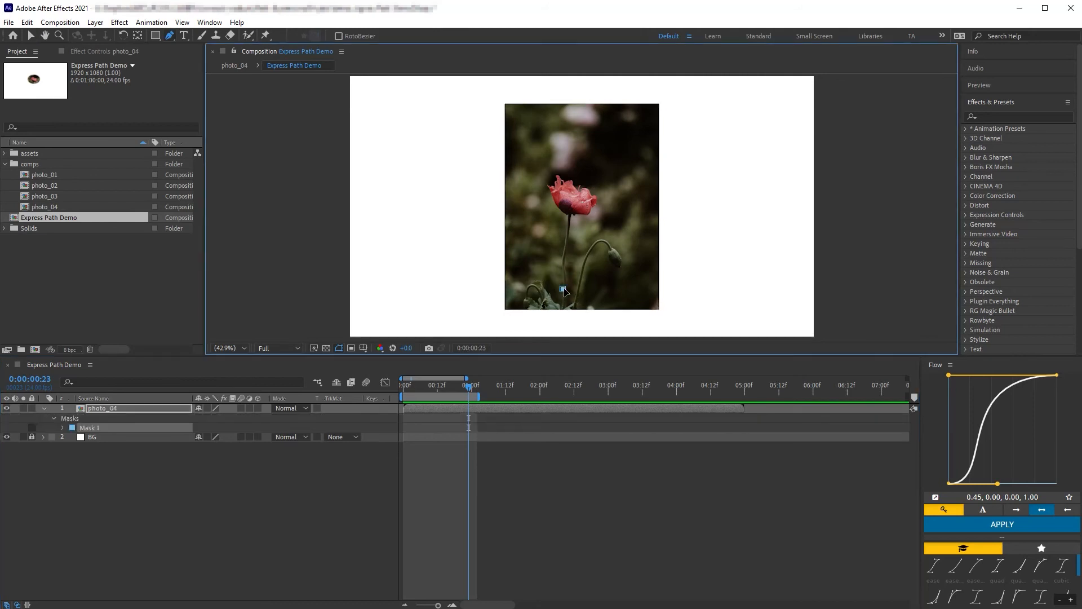
{"action": "left_click", "coordinate": [562, 254]}
{"action": "left_click", "coordinate": [565, 230]}
{"action": "left_click", "coordinate": [567, 218]}
{"action": "left_click", "coordinate": [555, 210]}
{"action": "left_click", "coordinate": [541, 186]}
{"action": "left_click", "coordinate": [549, 172]}
{"action": "left_click", "coordinate": [577, 172]}
{"action": "left_click", "coordinate": [606, 190]}
{"action": "left_click", "coordinate": [607, 215]}
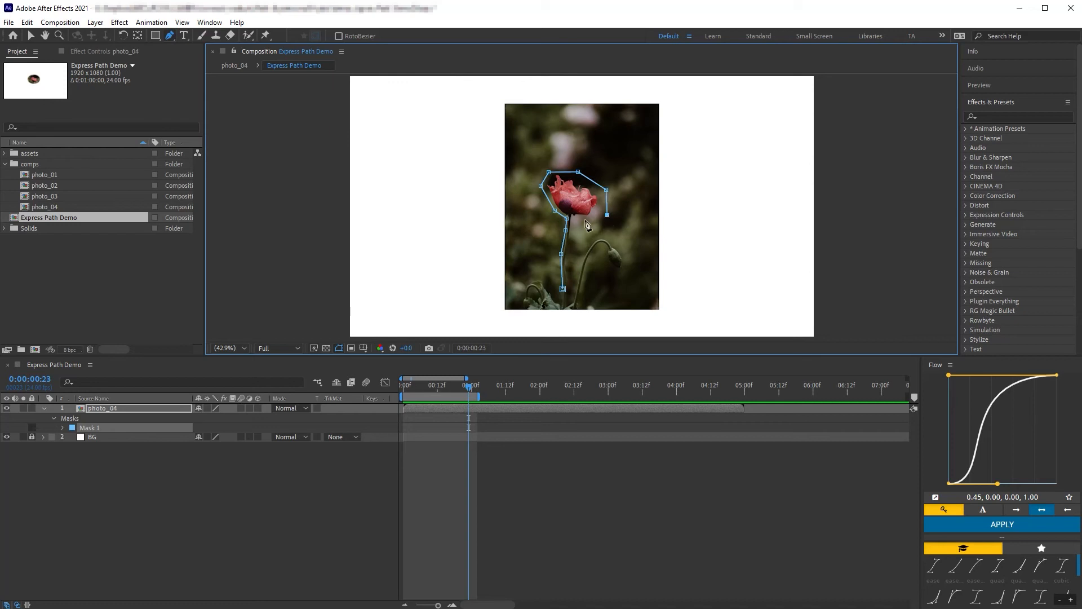
{"action": "left_click", "coordinate": [579, 217]}
{"action": "left_click", "coordinate": [569, 255]}
{"action": "left_click", "coordinate": [573, 285]}
{"action": "left_click", "coordinate": [563, 288]}
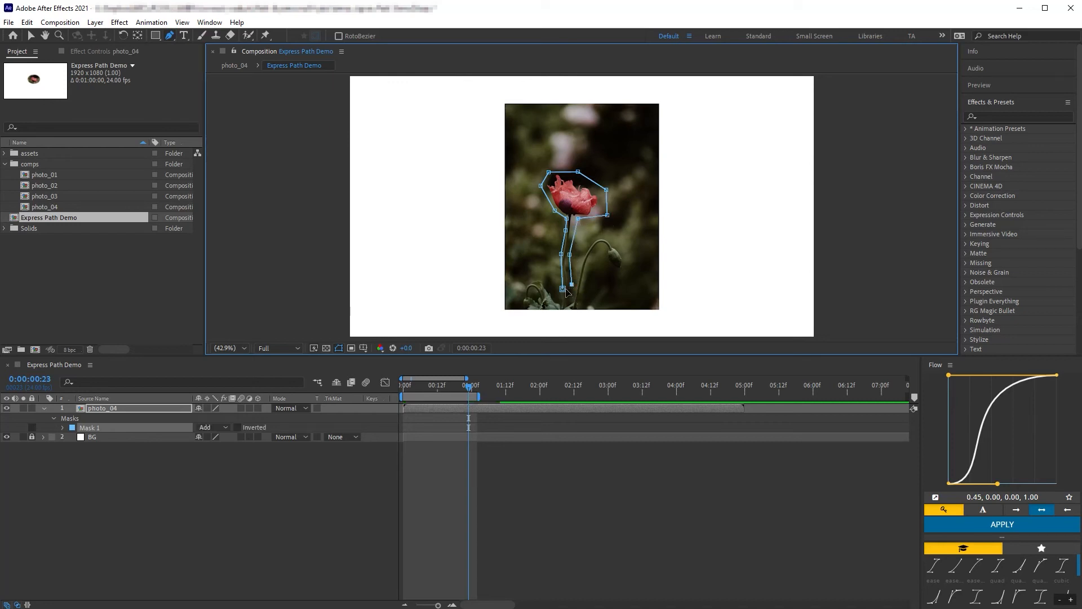
- Free-transform the flower-shaped mask, stretching it wider to the right and taller upward
{"action": "double_click", "coordinate": [571, 258]}
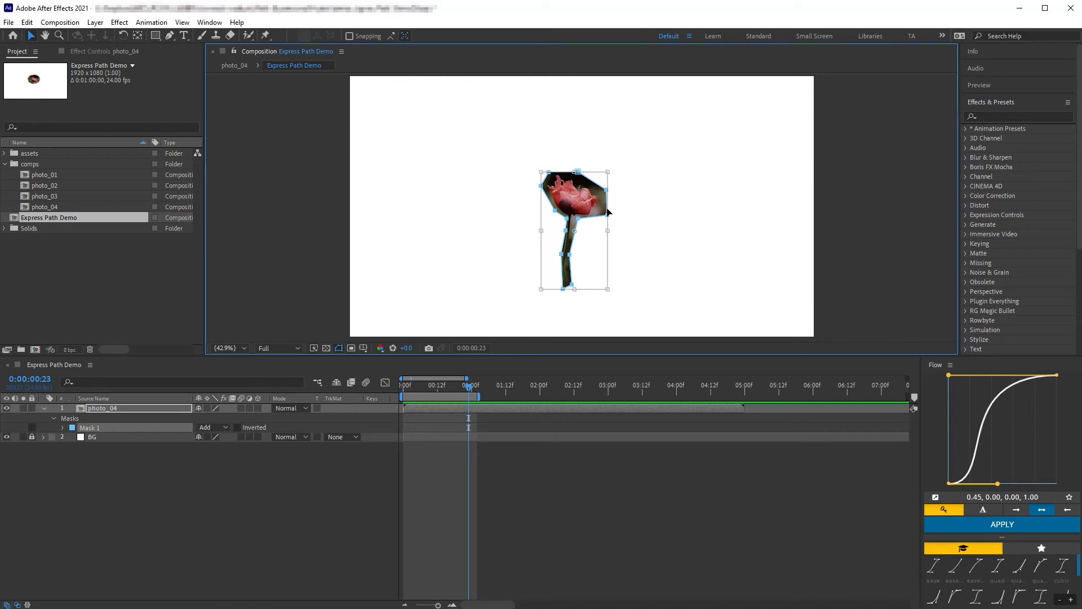
{"action": "left_click_drag", "start_coordinate": [608, 231], "coordinate": [663, 231]}
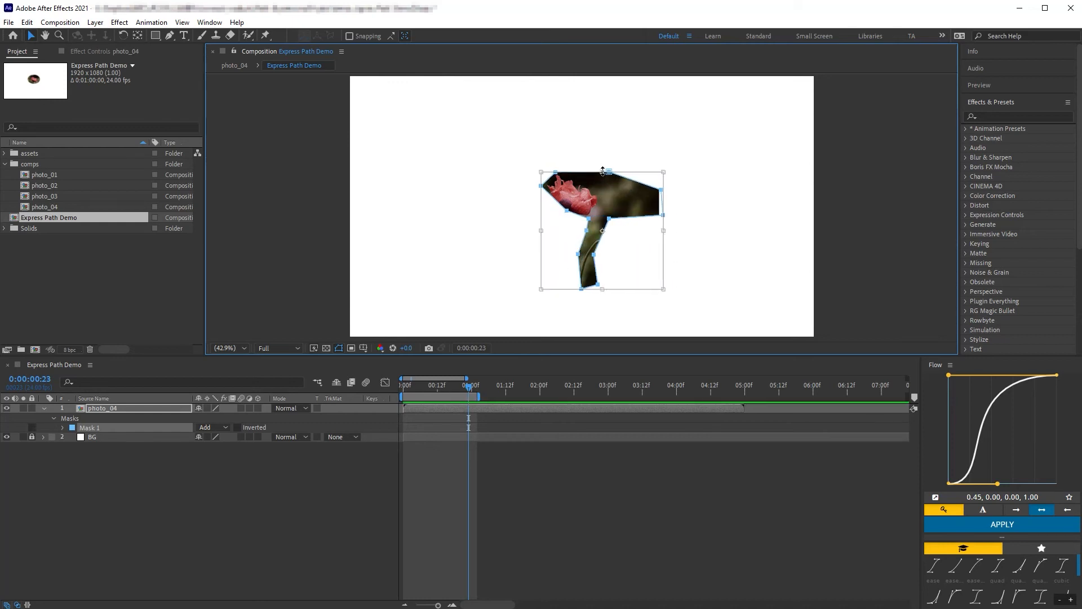
{"action": "left_click_drag", "start_coordinate": [603, 171], "coordinate": [603, 117]}
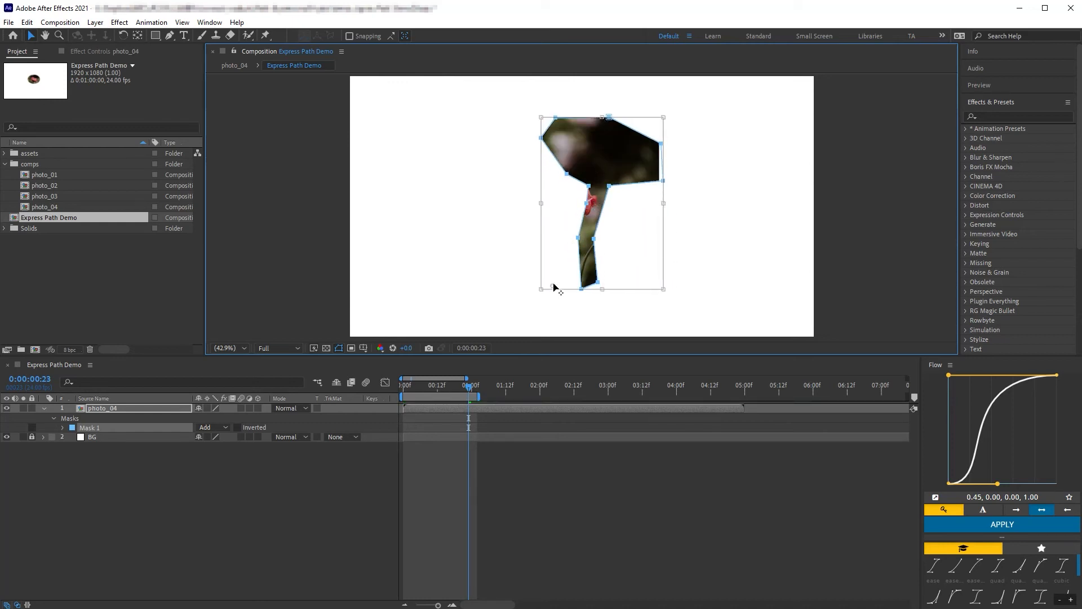
- Try rotating the flower-shaped mask, and undo its rotation and stretching
{"action": "left_click_drag", "start_coordinate": [678, 302], "coordinate": [580, 206]}
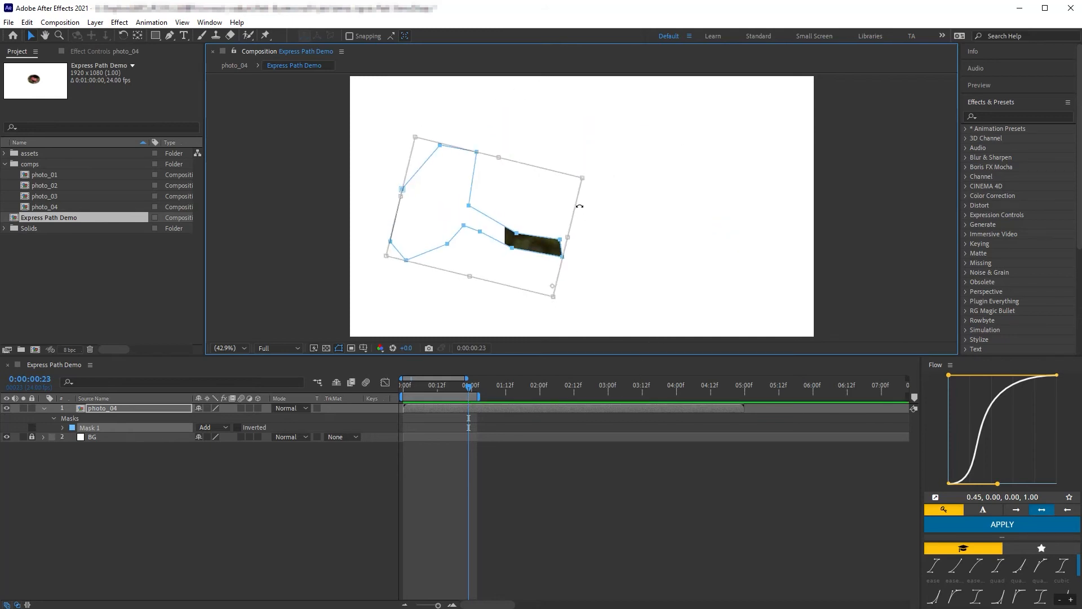
{"action": "key", "text": "ctrl+z"}
{"action": "key", "text": "ctrl+z"}
{"action": "key", "text": "ctrl+z"}
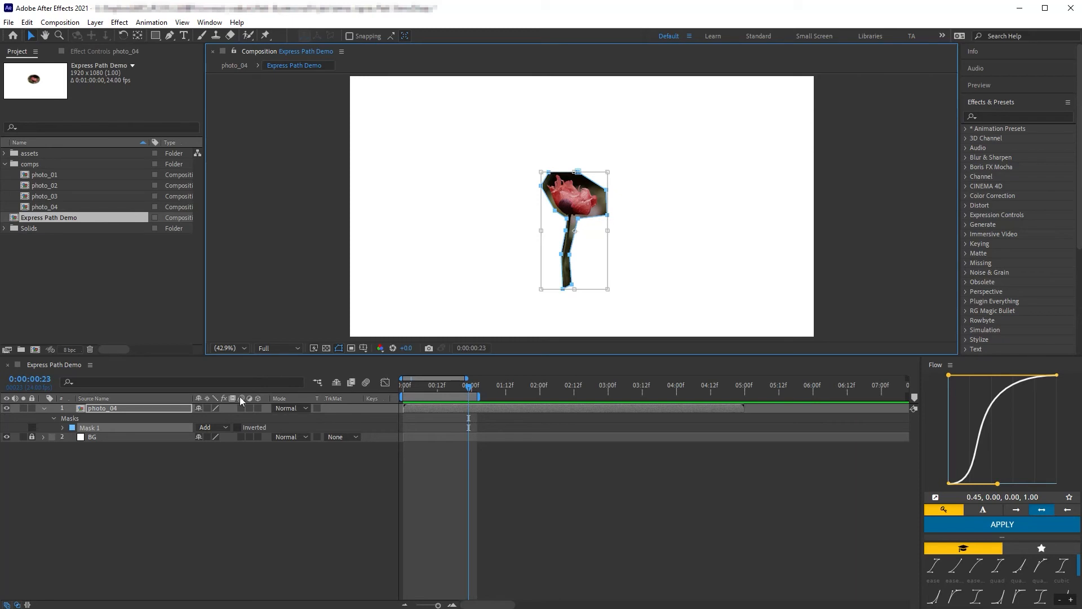
- Apply the EP Path Transform preset to the Mask Path of Mask 1 on photo_04
{"action": "left_click", "coordinate": [62, 427]}
{"action": "left_click", "coordinate": [111, 439]}
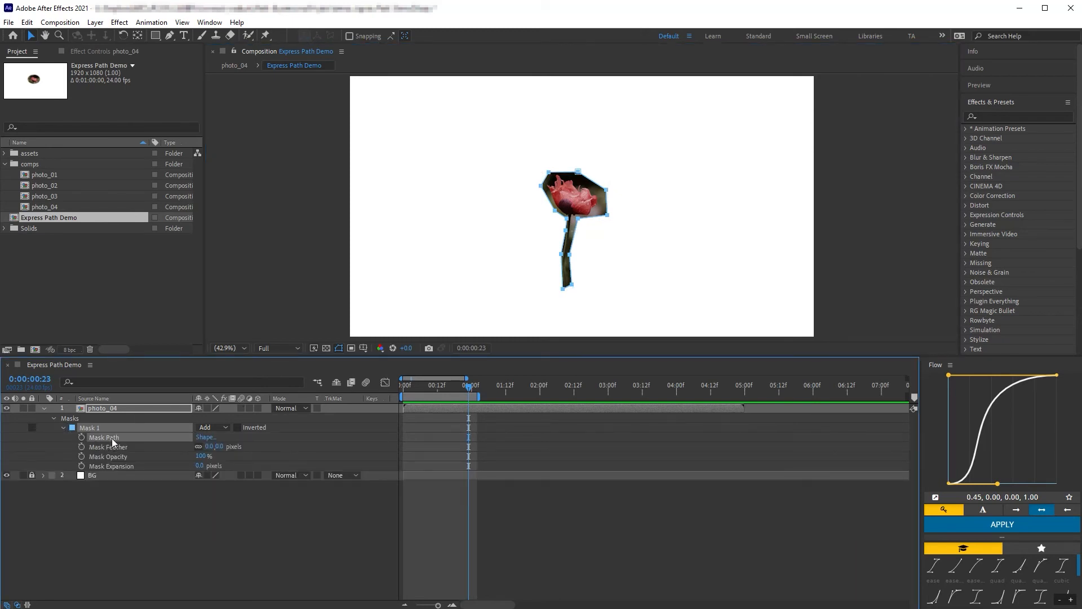
{"action": "left_click", "coordinate": [84, 520]}
{"action": "left_click", "coordinate": [137, 408]}
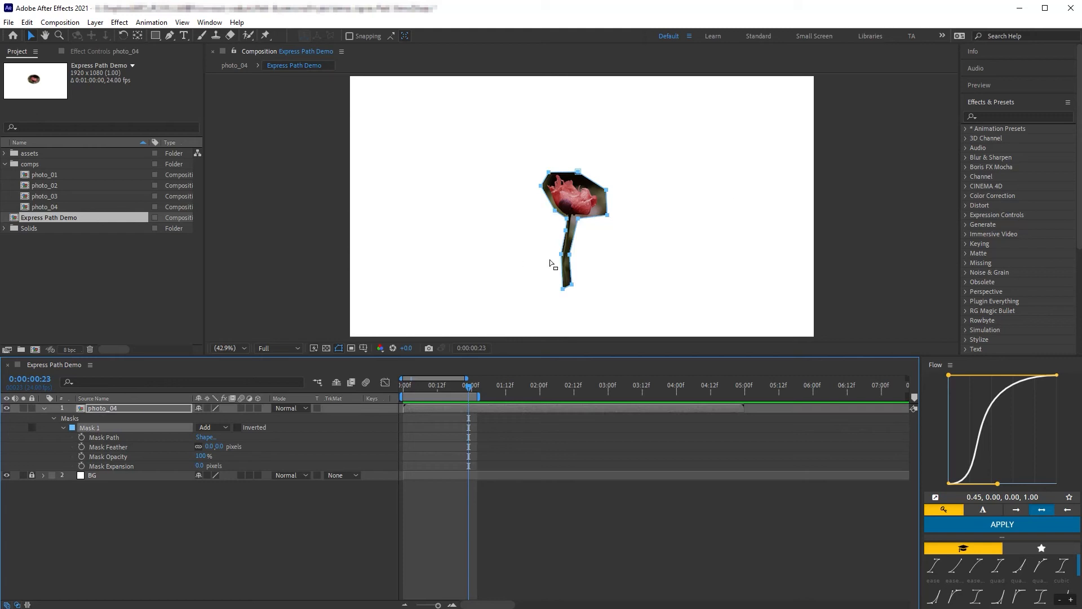
{"action": "left_click", "coordinate": [1000, 115]}
{"action": "type", "text": "EP P"}
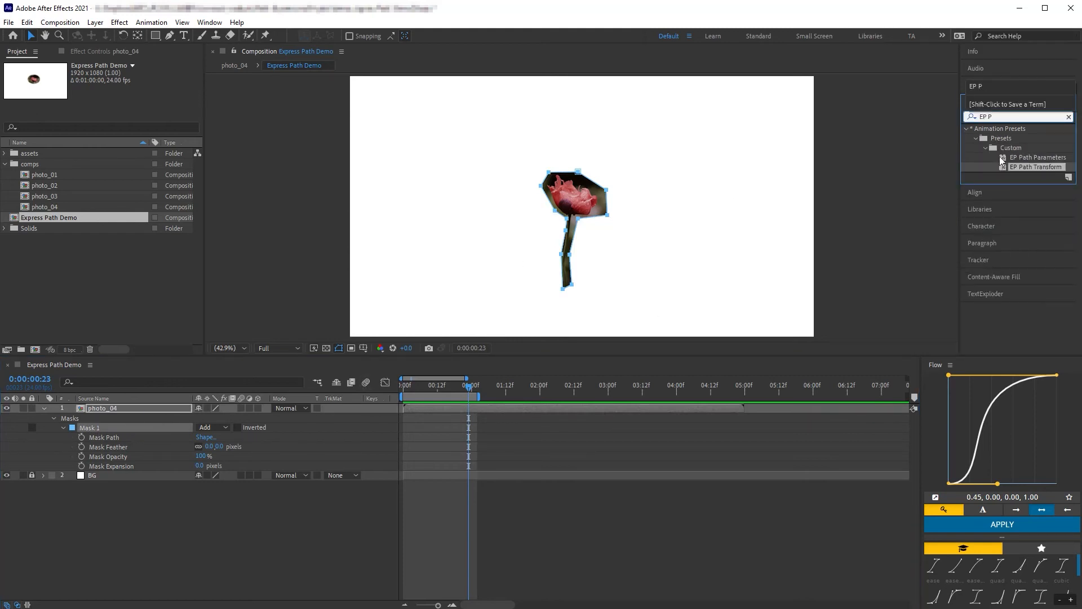
{"action": "double_click", "coordinate": [1020, 167]}
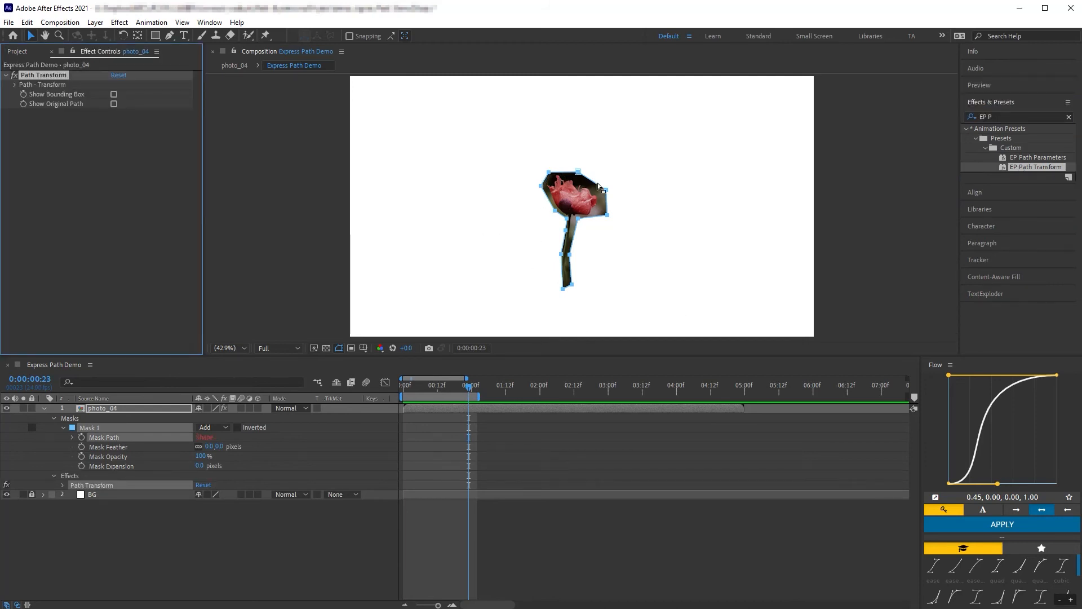
- Expand the Path - Transform settings and turn on Show Bounding Box for the flower mask
{"action": "left_click", "coordinate": [14, 84]}
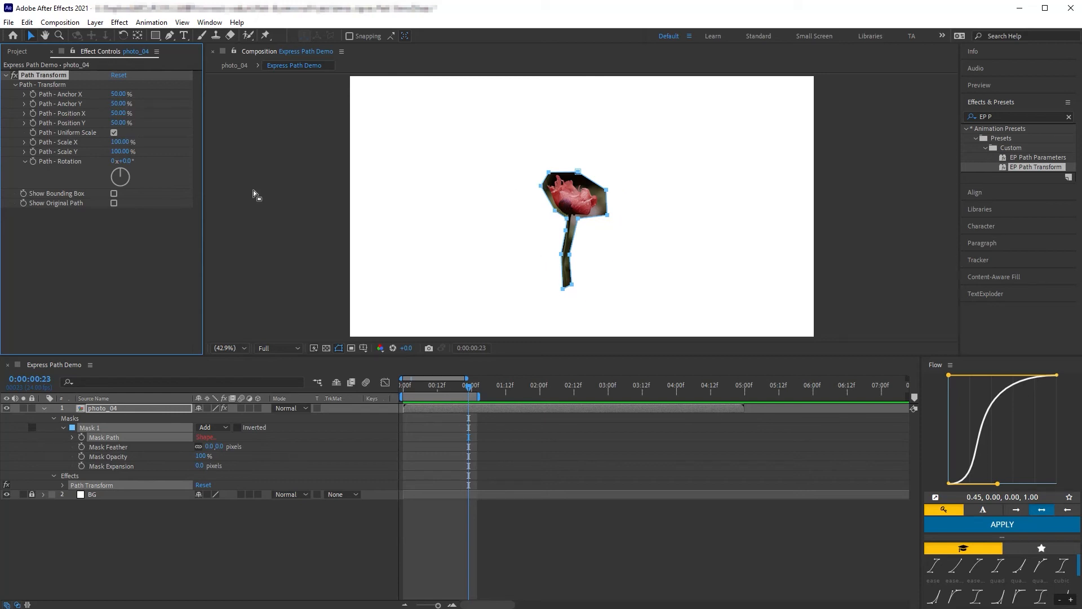
{"action": "left_click", "coordinate": [114, 194]}
{"action": "left_click", "coordinate": [114, 195]}
{"action": "left_click", "coordinate": [114, 195]}
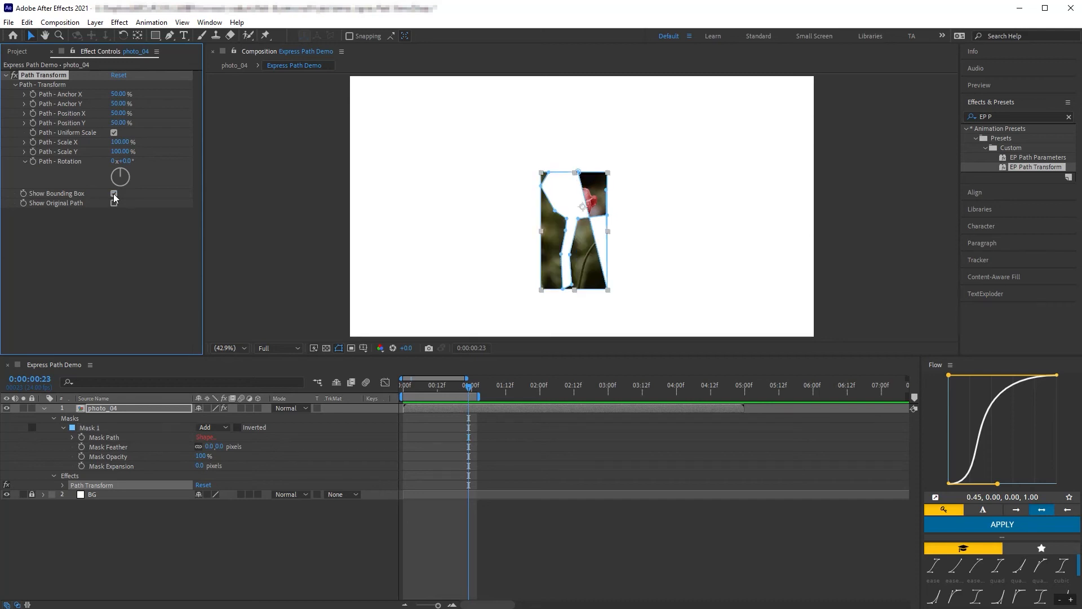
{"action": "left_click", "coordinate": [114, 194]}
{"action": "left_click", "coordinate": [114, 193]}
- Disable the Mask Path expression on Mask 1 and check the mask's free-transform box
{"action": "left_click", "coordinate": [72, 438]}
{"action": "left_click", "coordinate": [209, 447]}
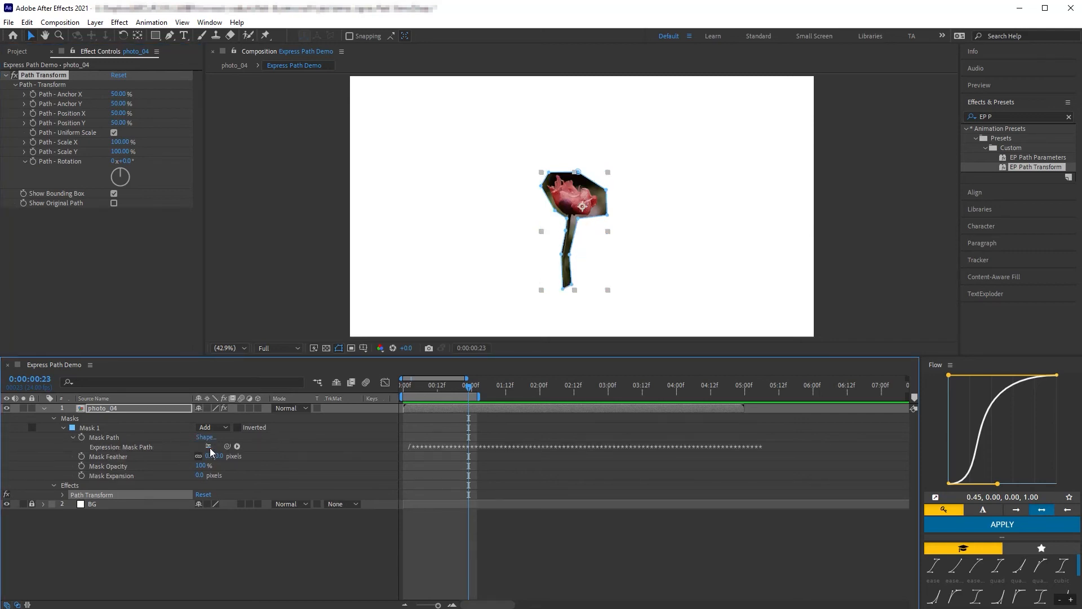
{"action": "double_click", "coordinate": [541, 188]}
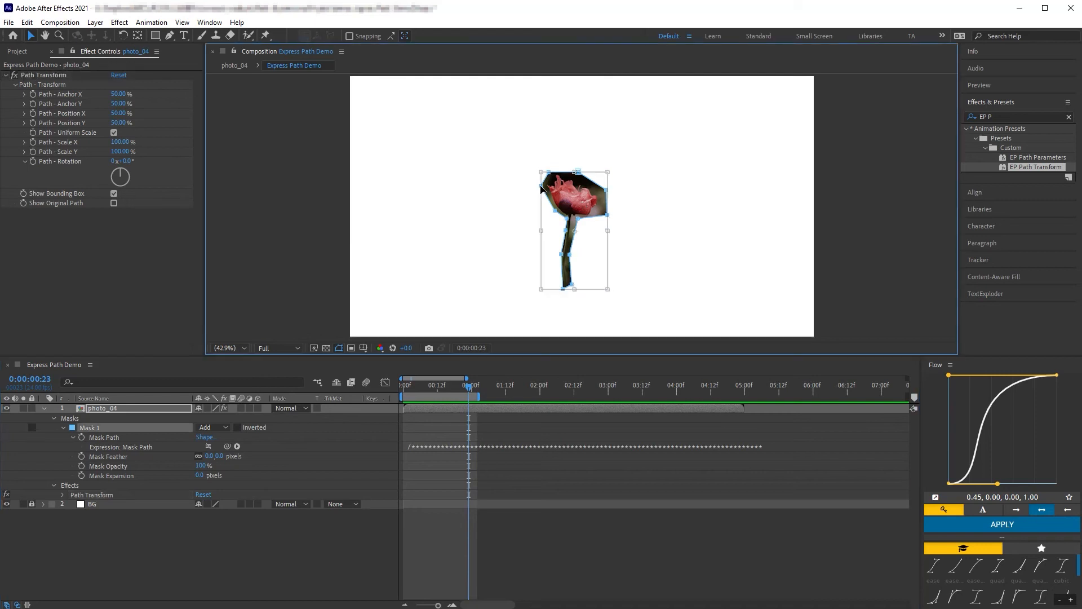
{"action": "key", "text": "Escape"}
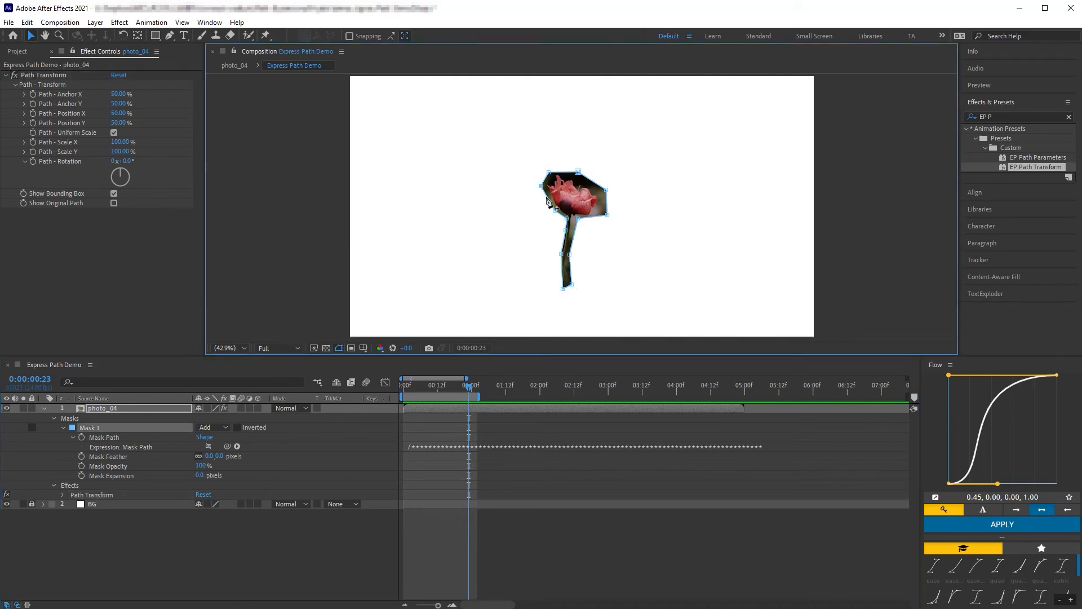
- Pull a long curve handle down and left from the flower mask's leftmost vertex, and display the mask's free-transform box
{"action": "key", "text": "g"}
{"action": "left_click_drag", "start_coordinate": [540, 190], "coordinate": [506, 221]}
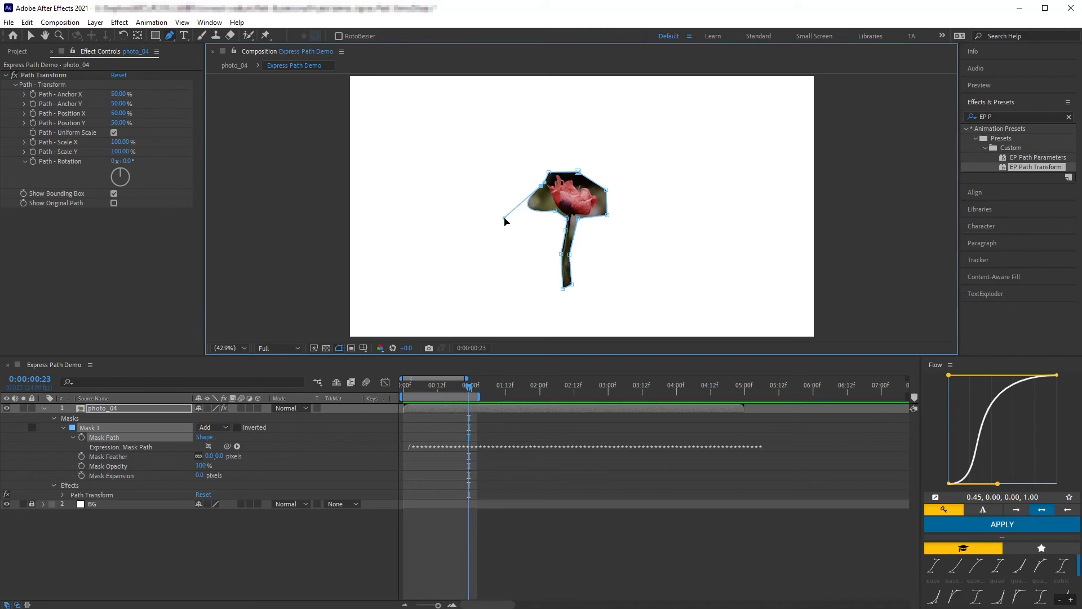
{"action": "key", "text": "v"}
{"action": "double_click", "coordinate": [580, 173]}
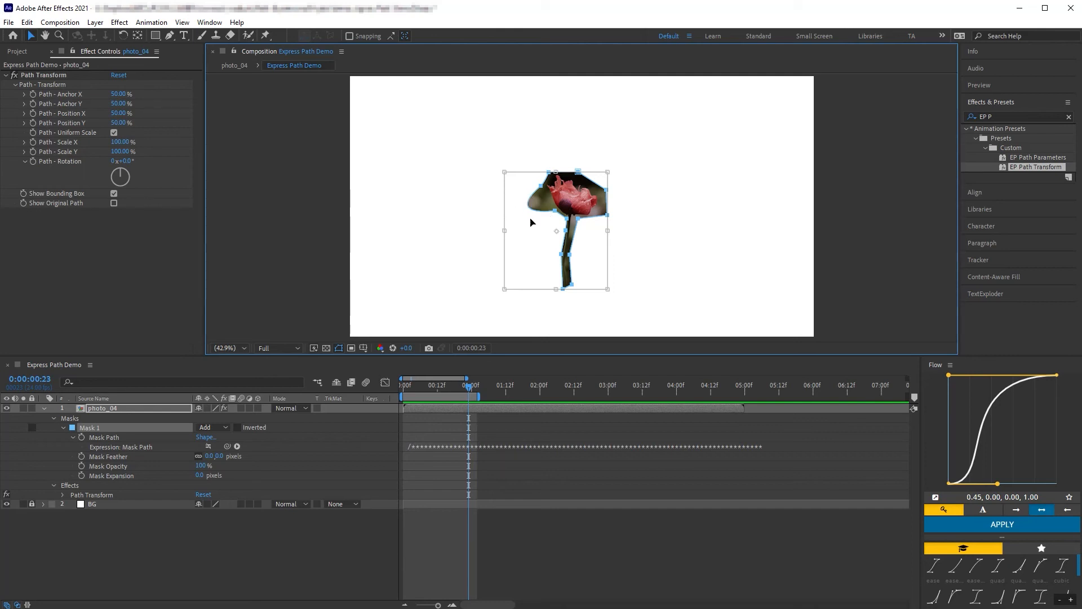
- Re-enable the Mask Path expression, try changing Path - Rotation, and undo that rotation
{"action": "left_click", "coordinate": [208, 446]}
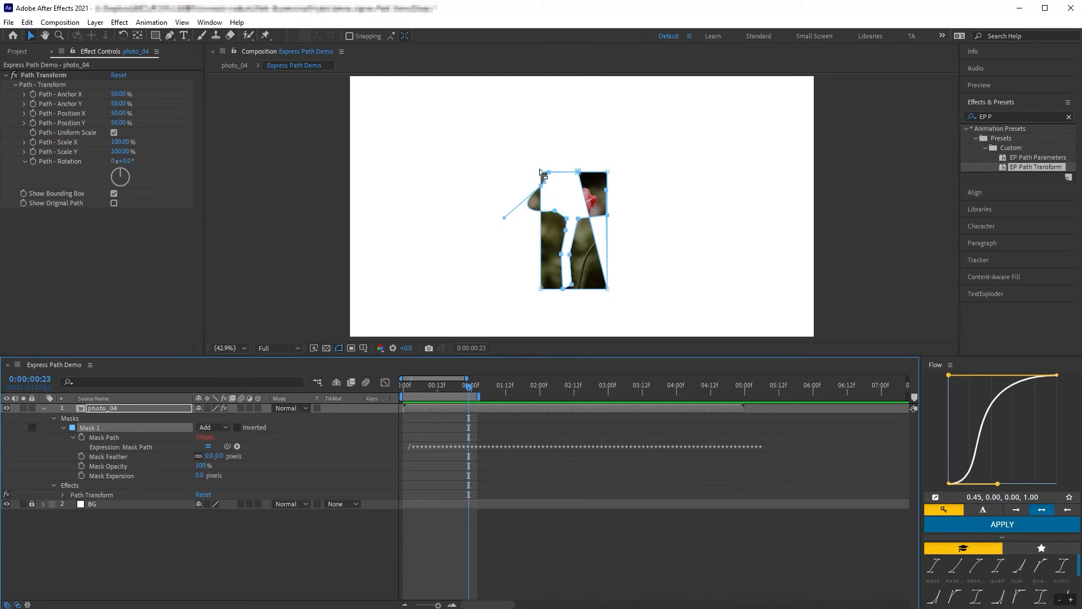
{"action": "mouse_move", "coordinate": [126, 163]}
{"action": "left_mouse_down"}
{"action": "mouse_move", "coordinate": [174, 164]}
{"action": "mouse_move", "coordinate": [142, 163]}
{"action": "left_mouse_up"}
{"action": "key", "text": "ctrl+z"}
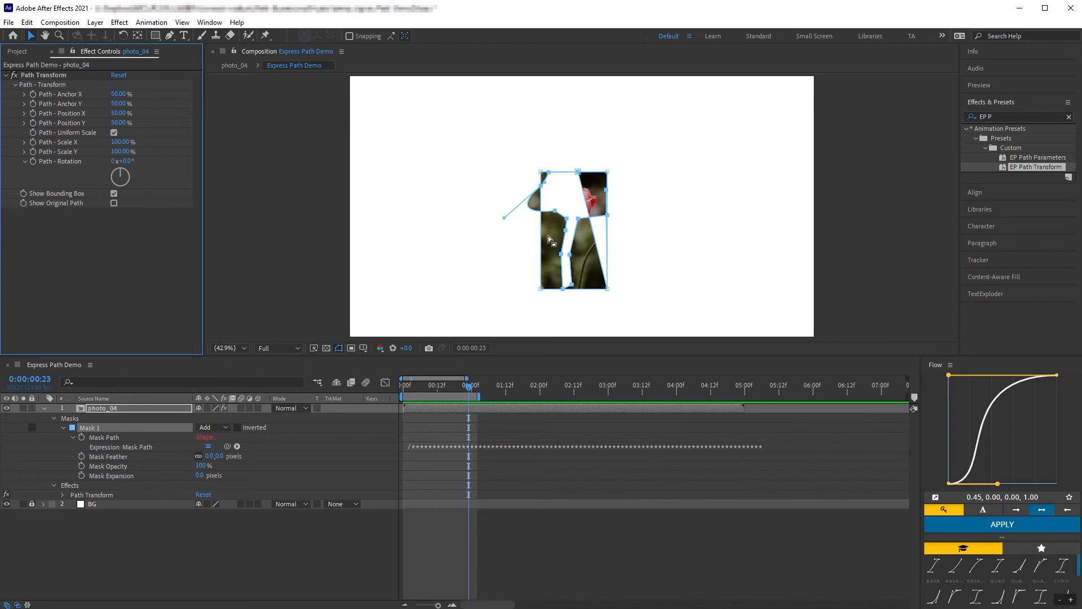
- Delete the photo_04 layer and hide the BG layer
{"action": "left_click", "coordinate": [124, 410]}
{"action": "key", "text": "Delete"}
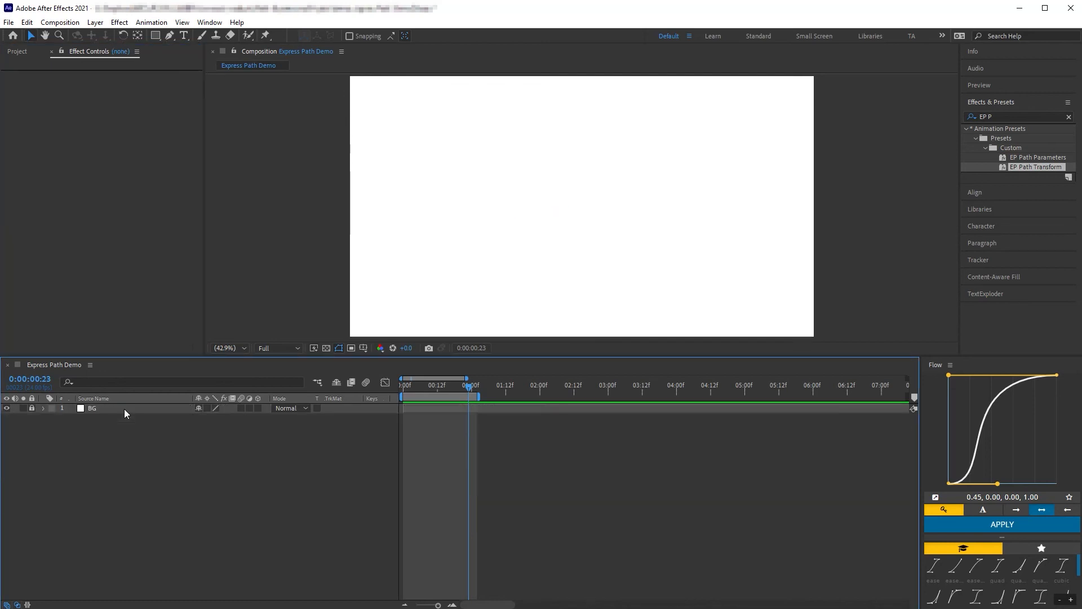
{"action": "left_click", "coordinate": [8, 410]}
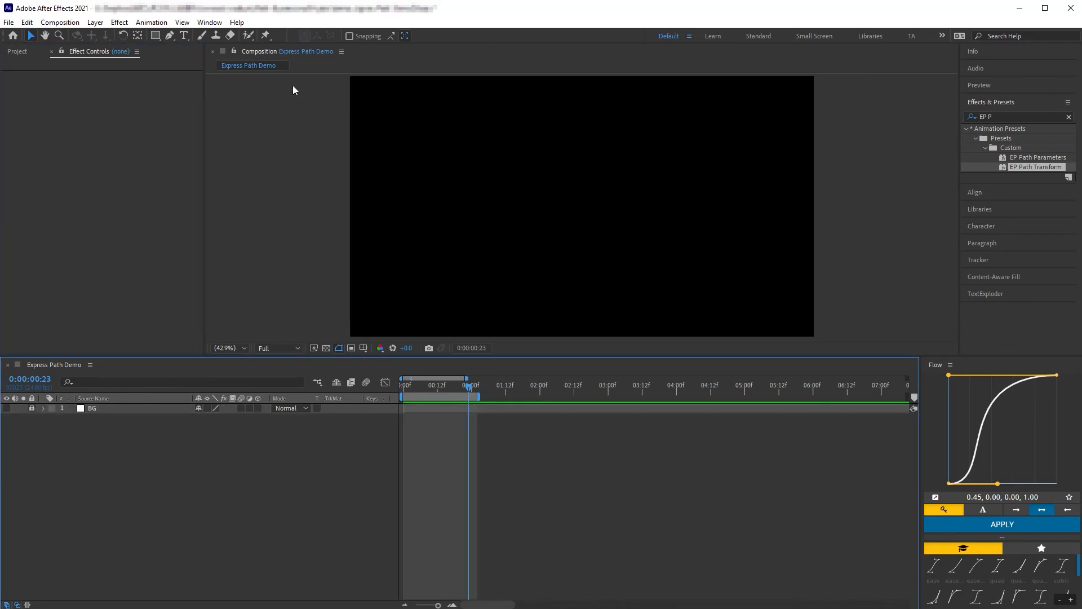
- Create a two-line text layer reading "Express Path" and move it left so it fits inside the frame
{"action": "double_click", "coordinate": [184, 36]}
{"action": "type", "text": "Ex"}
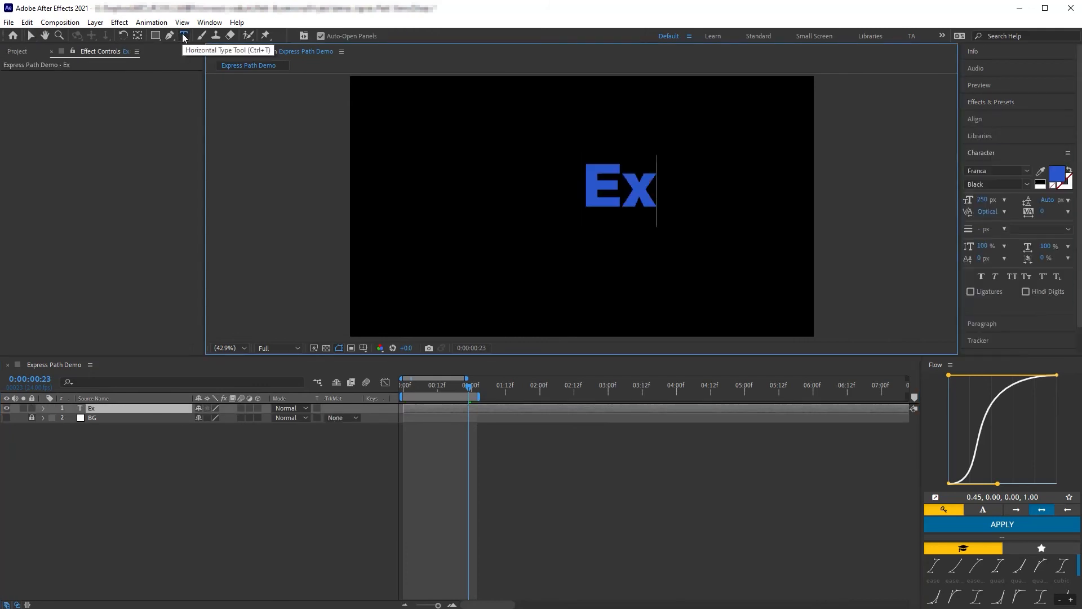
{"action": "type", "text": "press"}
{"action": "key", "text": "Return"}
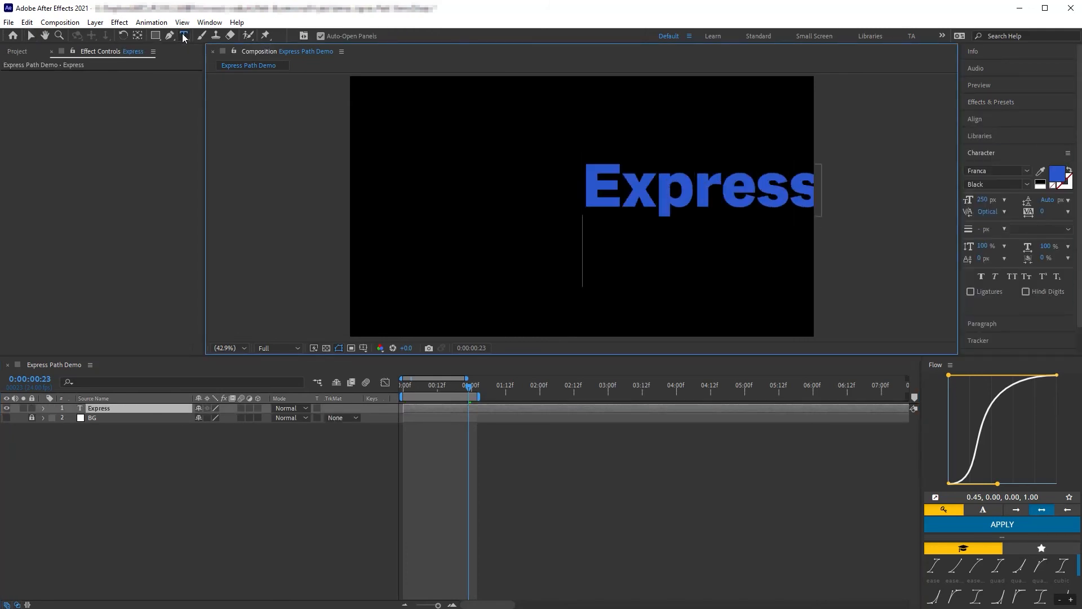
{"action": "type", "text": "Path"}
{"action": "key", "text": "Escape"}
{"action": "key", "text": "v"}
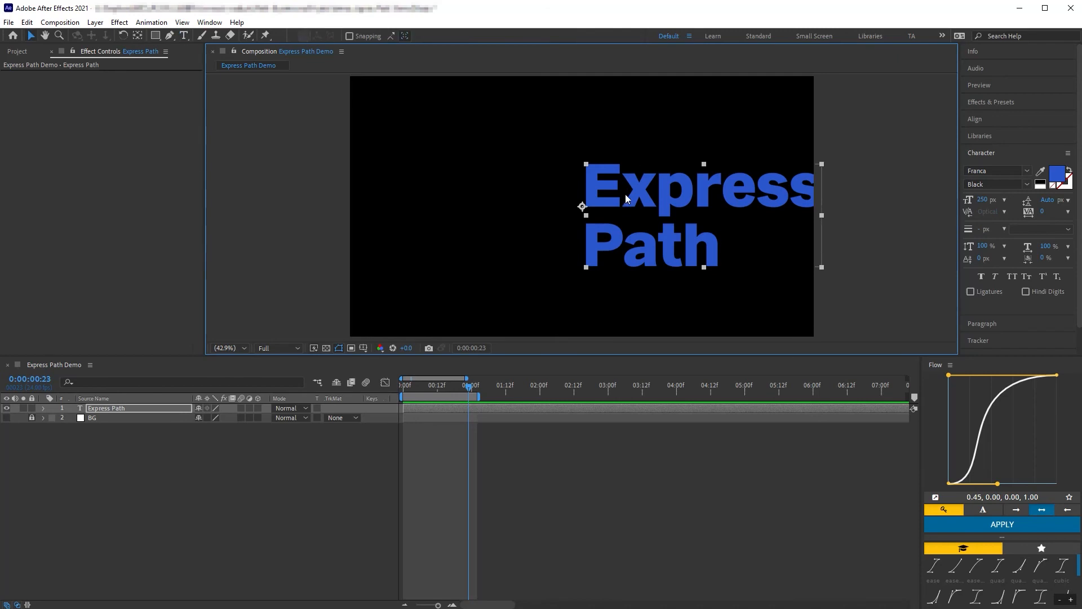
{"action": "left_click_drag", "start_coordinate": [626, 197], "coordinate": [488, 183]}
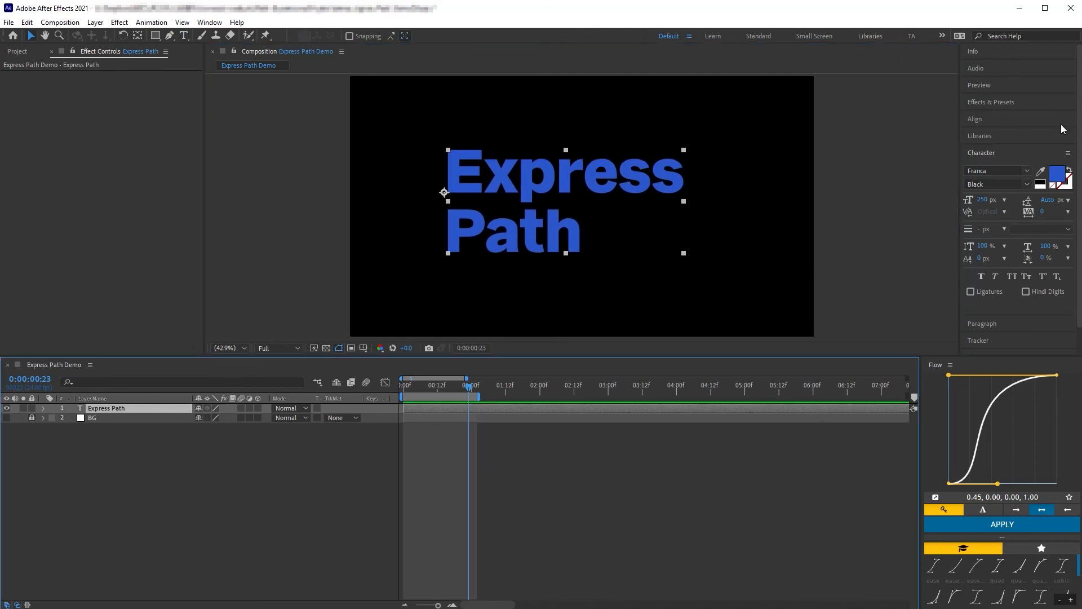
- Apply the EP Auto Text Box preset to the Express Path text layer
{"action": "left_click", "coordinate": [1007, 102]}
{"action": "left_click", "coordinate": [1004, 116]}
{"action": "type", "text": "EP"}
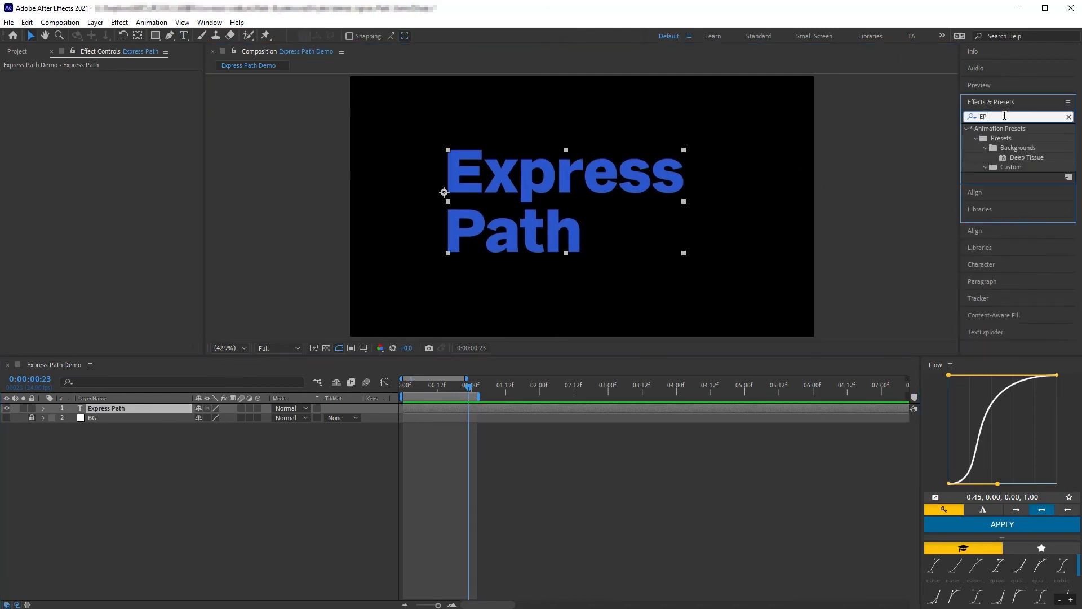
{"action": "type", "text": " A"}
{"action": "double_click", "coordinate": [1029, 167]}
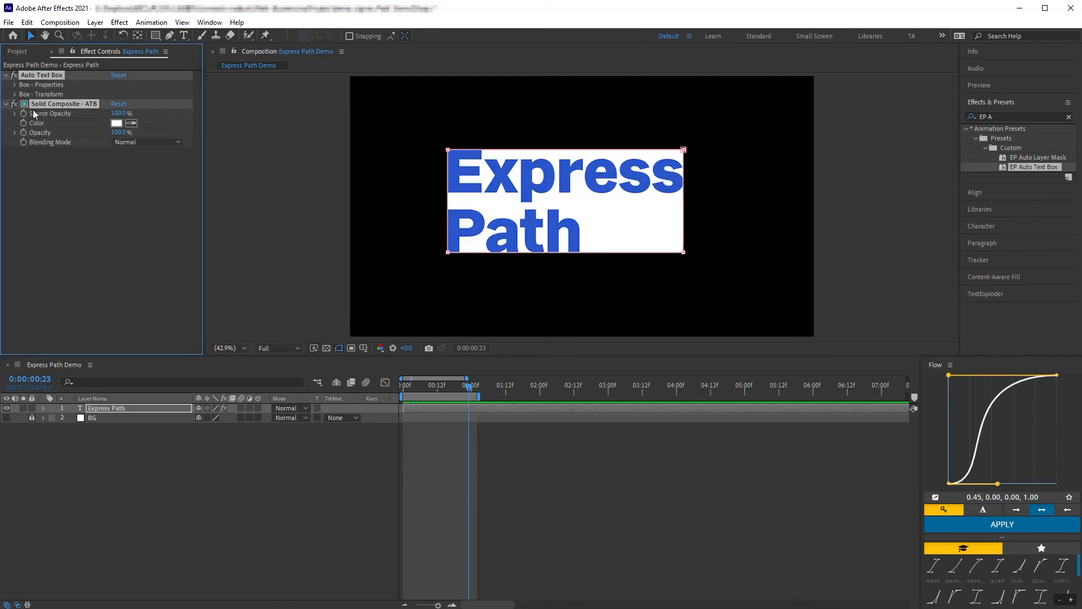
- Set the text box's Box - Add Size X and Box - Add Size Y to 200
{"action": "left_click", "coordinate": [15, 84]}
{"action": "left_click", "coordinate": [116, 95]}
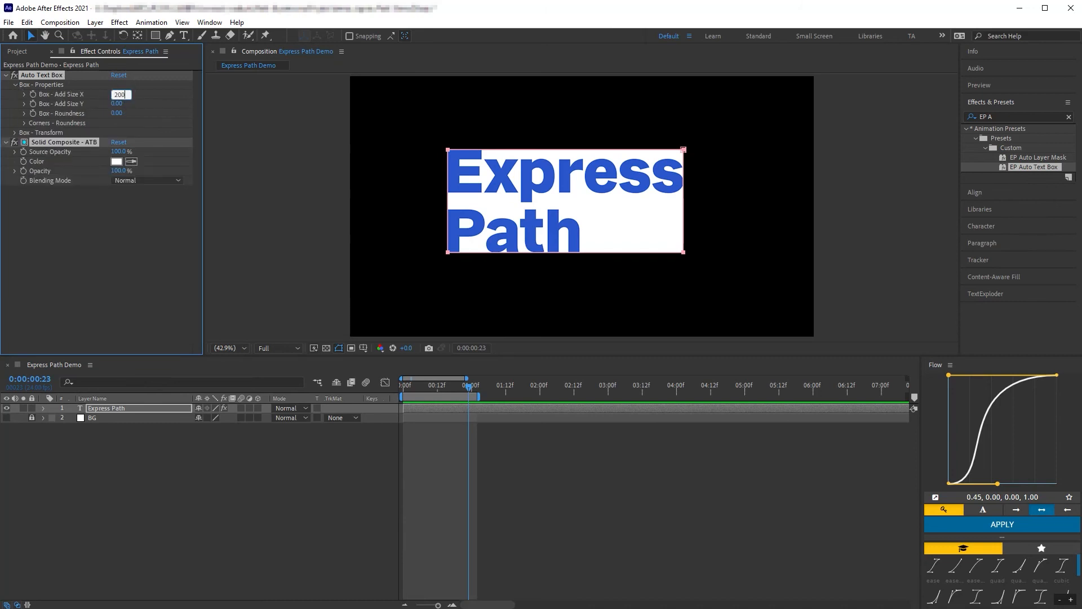
{"action": "key", "text": "Tab"}
{"action": "type", "text": "200"}
{"action": "key", "text": "Return"}
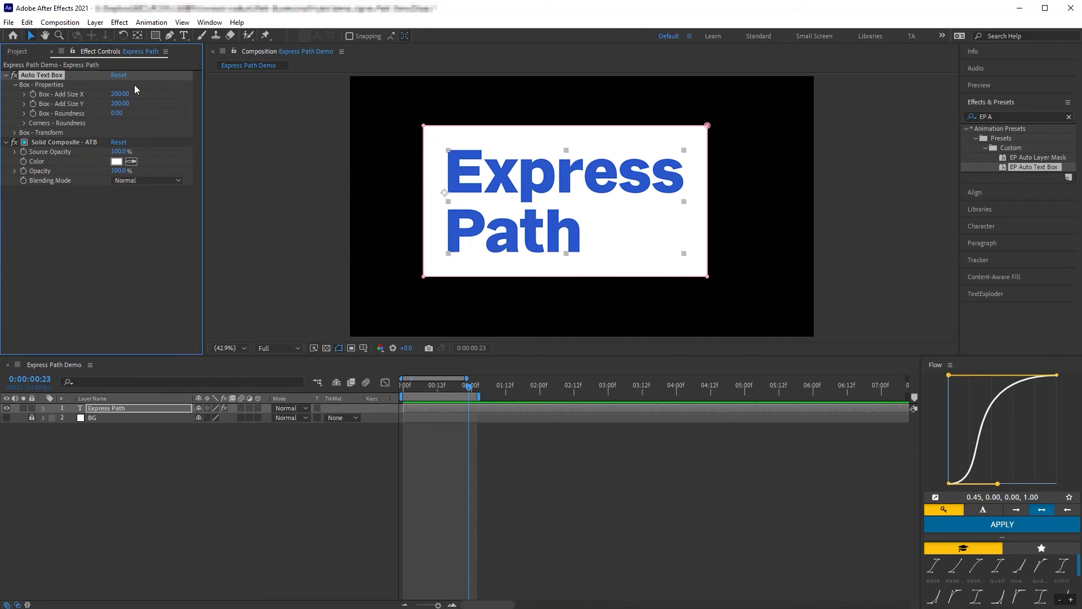
- Round the text box with Box - Roundness 74 and Box - Corner 1 Round 198
{"action": "left_click", "coordinate": [116, 113]}
{"action": "type", "text": "74"}
{"action": "key", "text": "Return"}
{"action": "left_click", "coordinate": [24, 123]}
{"action": "left_click", "coordinate": [116, 131]}
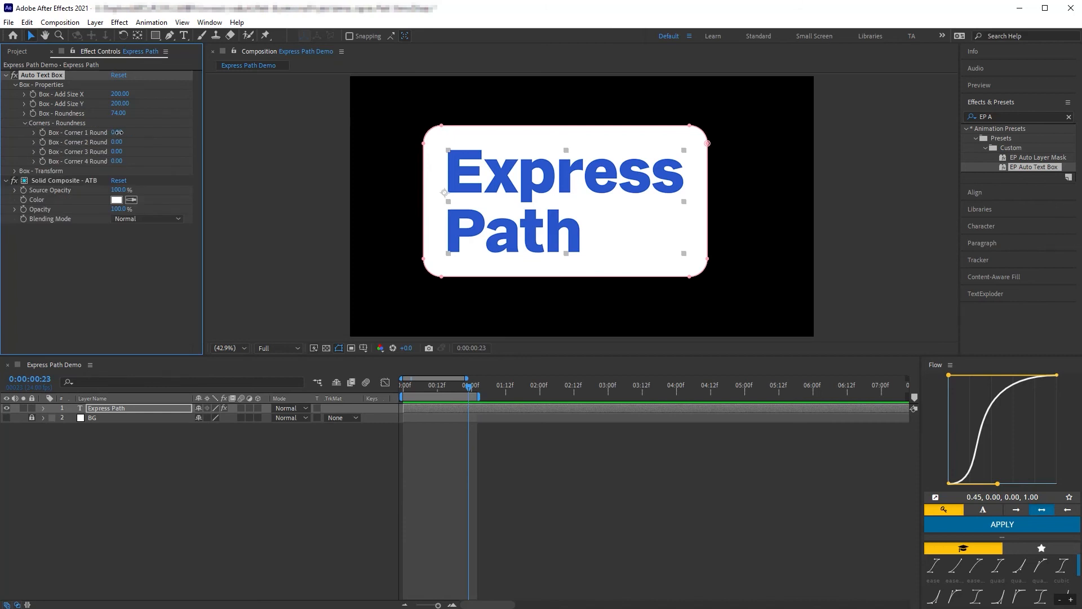
{"action": "type", "text": "101"}
{"action": "key", "text": "Return"}
{"action": "left_click_drag", "start_coordinate": [287, 153], "coordinate": [256, 160]}
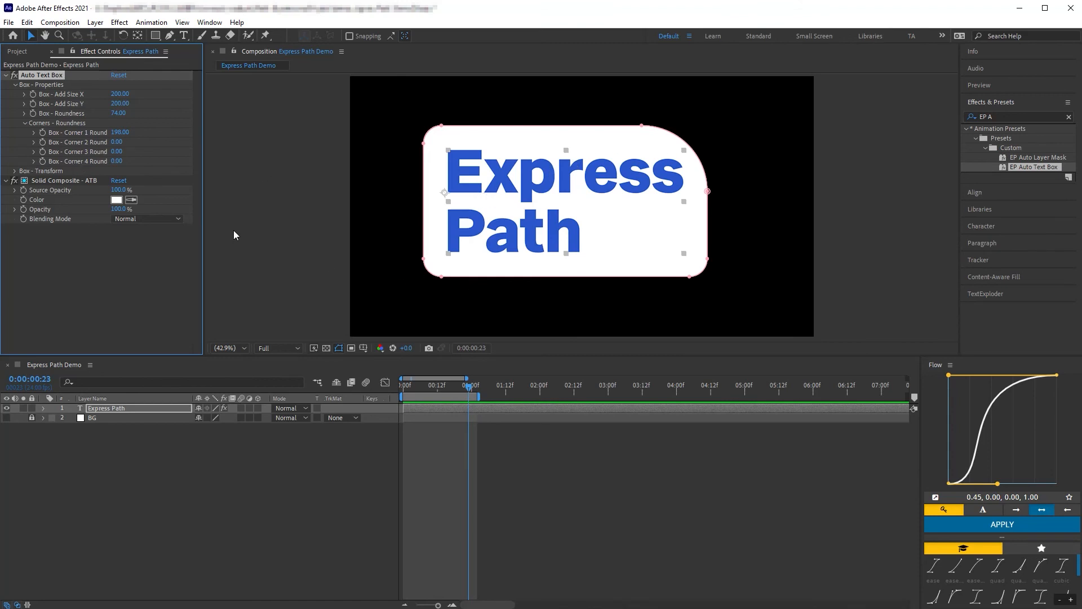
- Expand Box - Transform, try changing Box - Position X, and try the Source Opacity of Solid Composite - ATB
{"action": "left_click", "coordinate": [15, 172]}
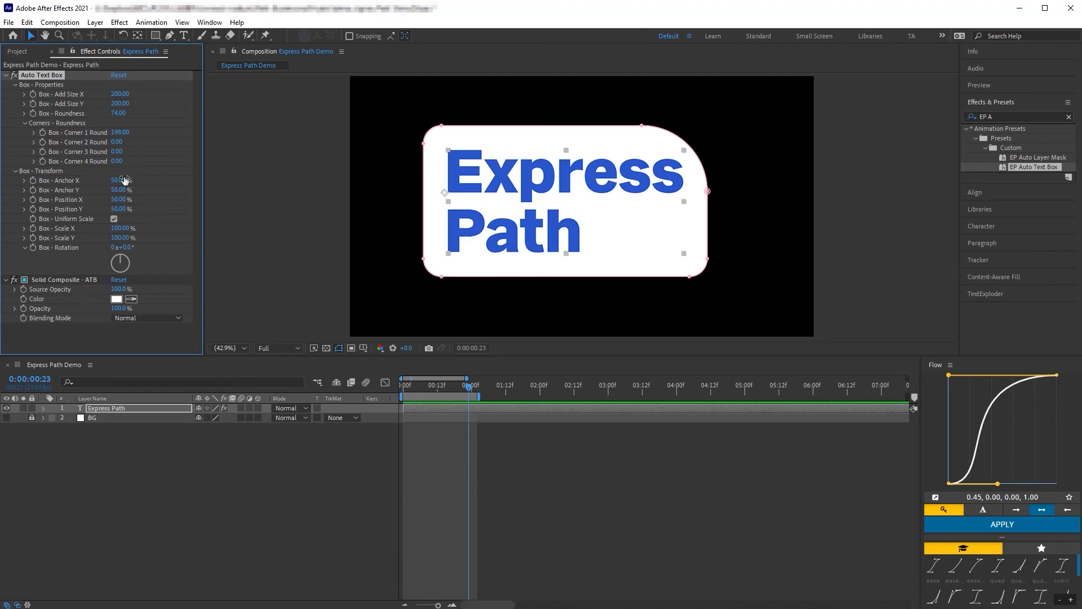
{"action": "mouse_move", "coordinate": [119, 200]}
{"action": "left_mouse_down"}
{"action": "mouse_move", "coordinate": [183, 206]}
{"action": "mouse_move", "coordinate": [47, 205]}
{"action": "mouse_move", "coordinate": [120, 205]}
{"action": "left_mouse_up"}
{"action": "left_click", "coordinate": [63, 281]}
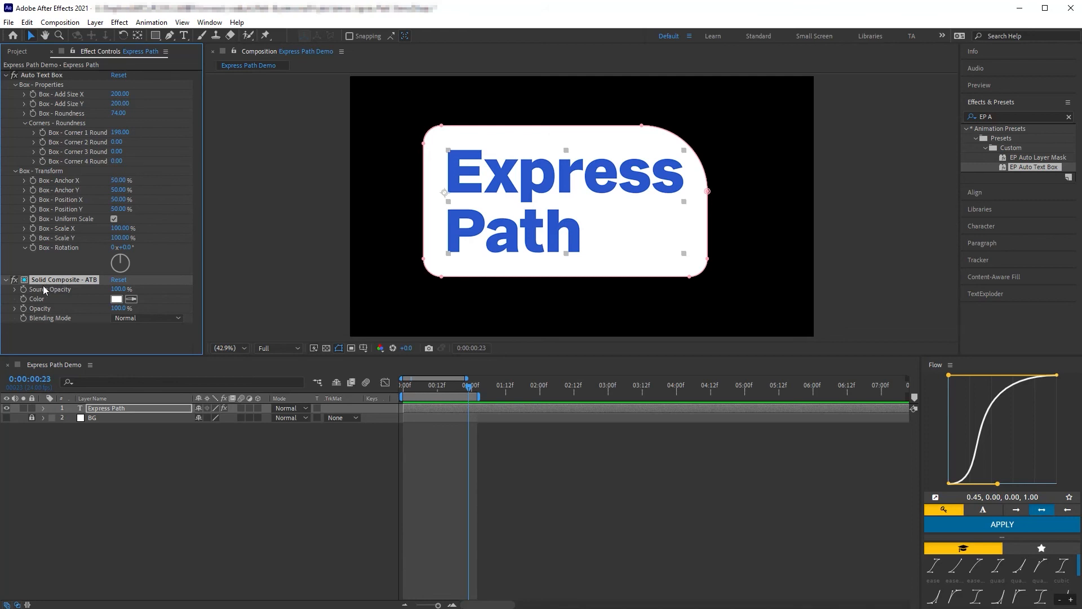
{"action": "left_click_drag", "start_coordinate": [119, 289], "coordinate": [136, 309]}
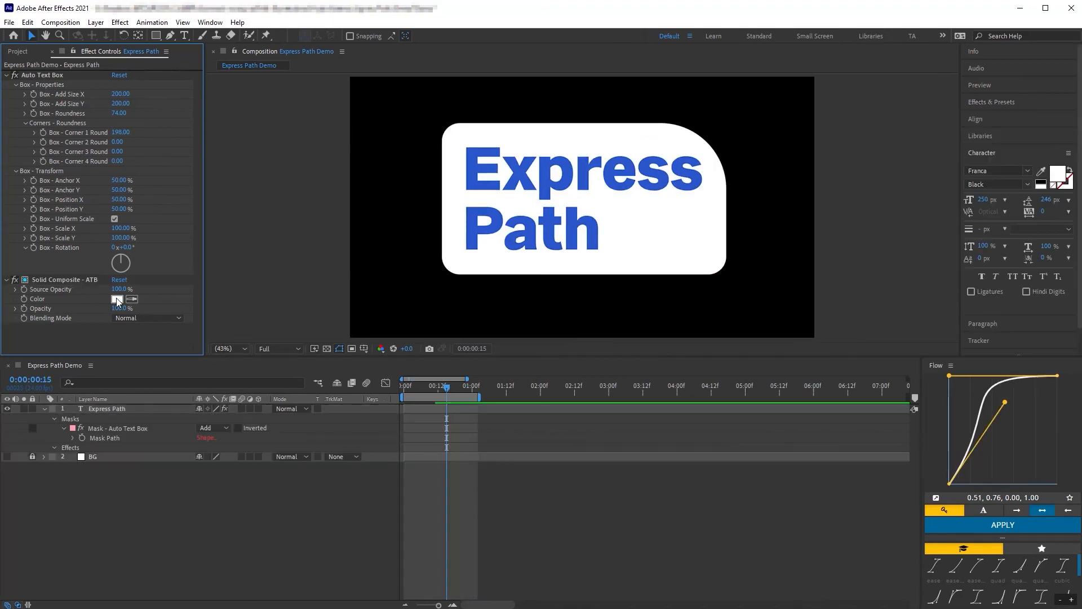
- Try a pale blue as the text box color in Solid Composite - ATB
{"action": "left_click", "coordinate": [117, 298]}
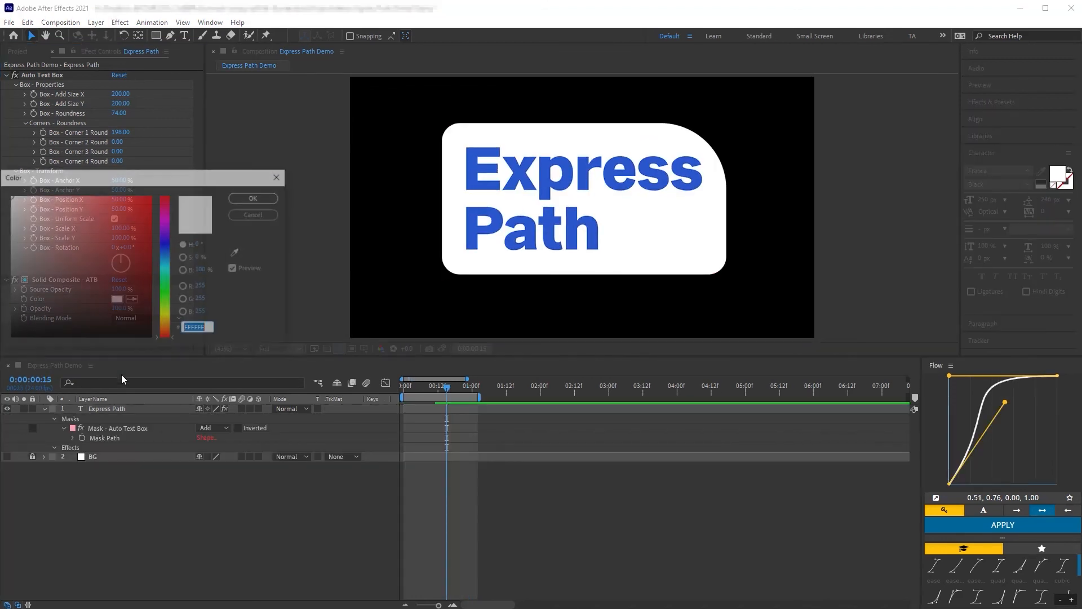
{"action": "left_click", "coordinate": [164, 253]}
{"action": "left_click", "coordinate": [25, 196]}
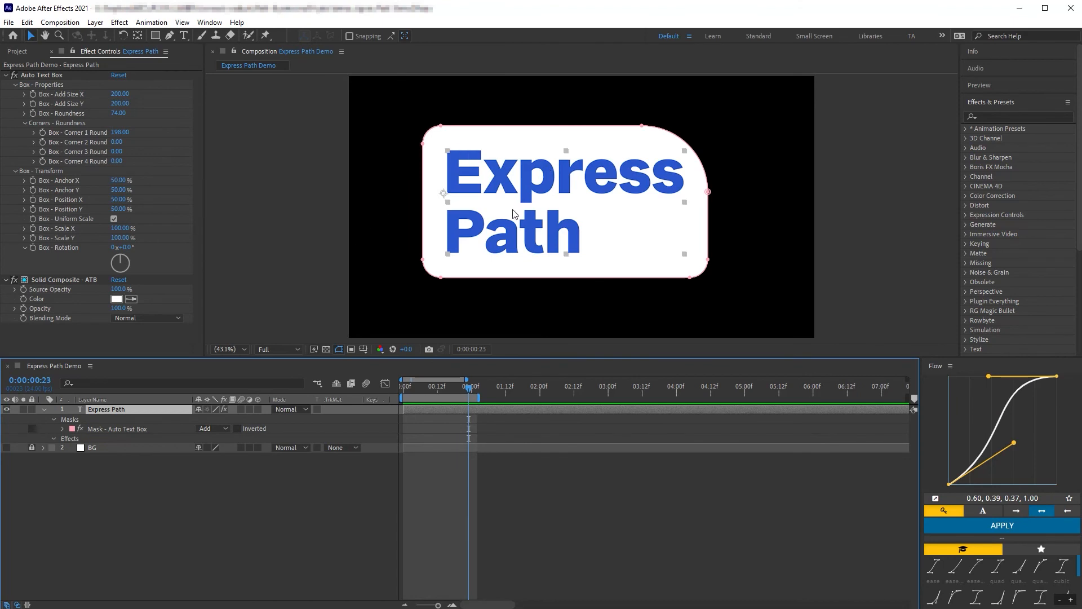
- Add a Tracking text animator to the Express Path layer
{"action": "left_click", "coordinate": [46, 409]}
{"action": "left_click", "coordinate": [45, 409]}
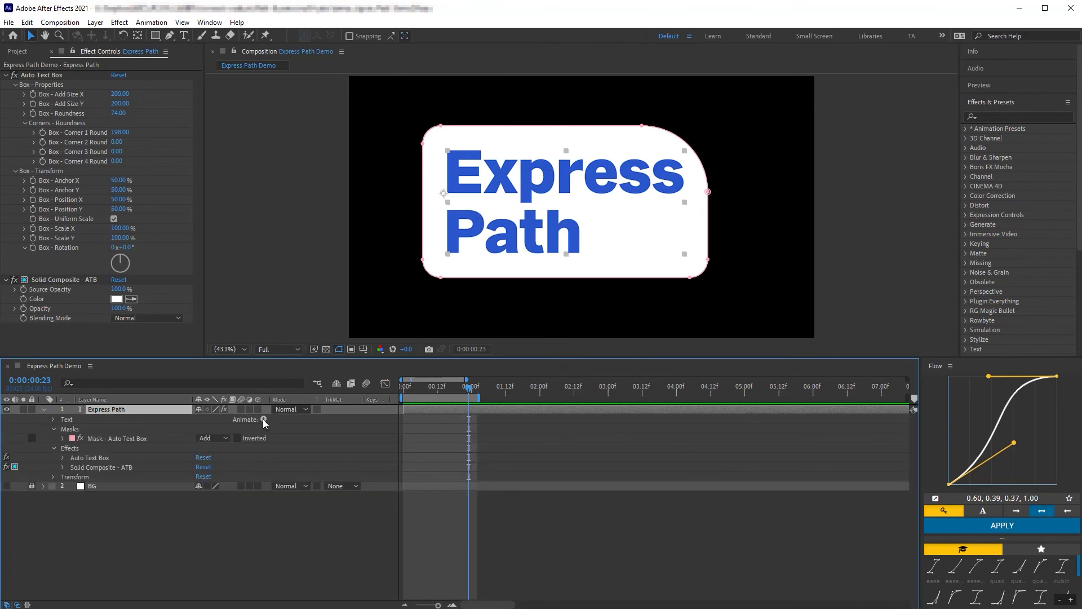
{"action": "left_click", "coordinate": [264, 419]}
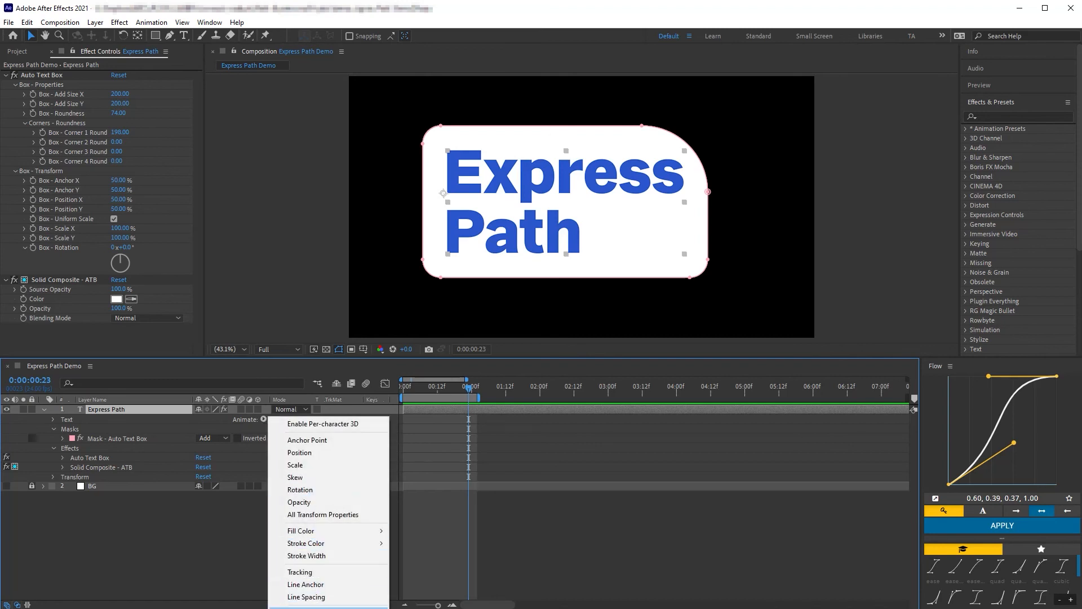
{"action": "left_click", "coordinate": [311, 572]}
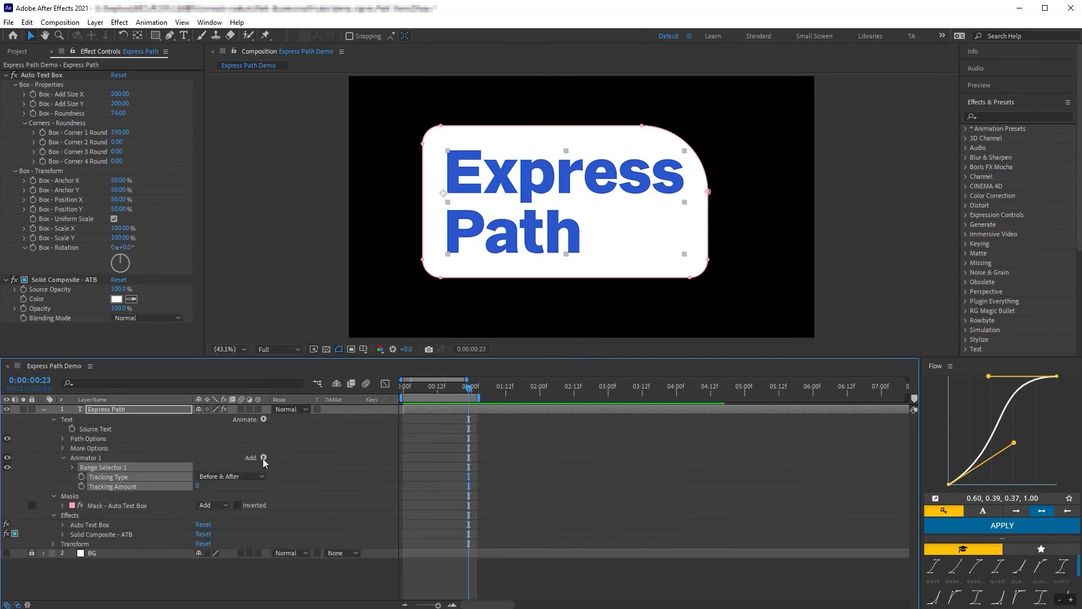
- Add the Line Spacing and Opacity properties to Animator 1 of the Express Path text layer
{"action": "left_click", "coordinate": [264, 457]}
{"action": "mouse_move", "coordinate": [292, 462]}
{"action": "left_click", "coordinate": [370, 417]}
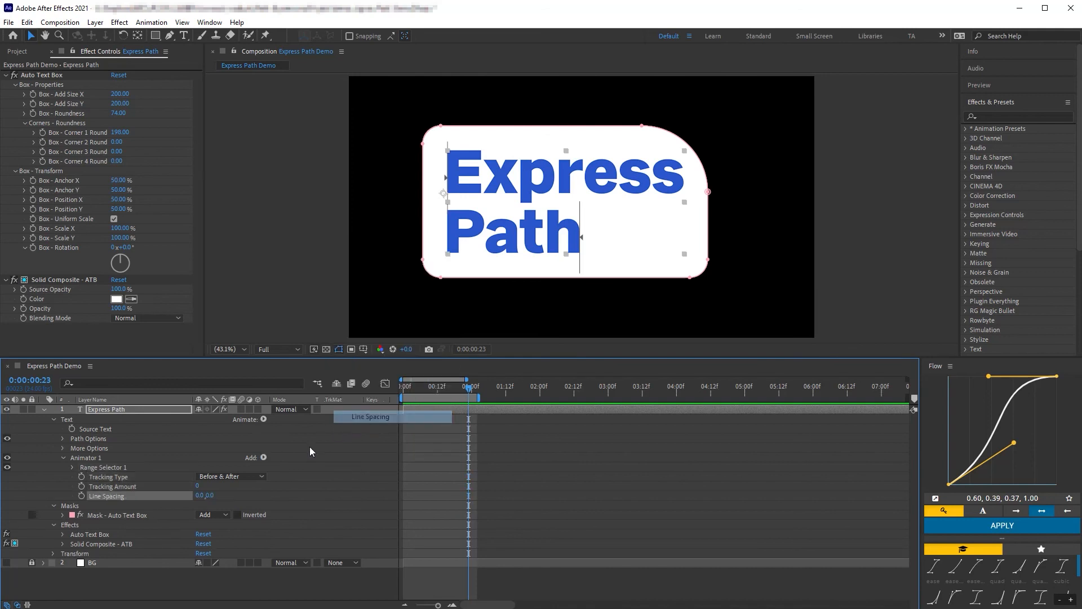
{"action": "left_click", "coordinate": [263, 457]}
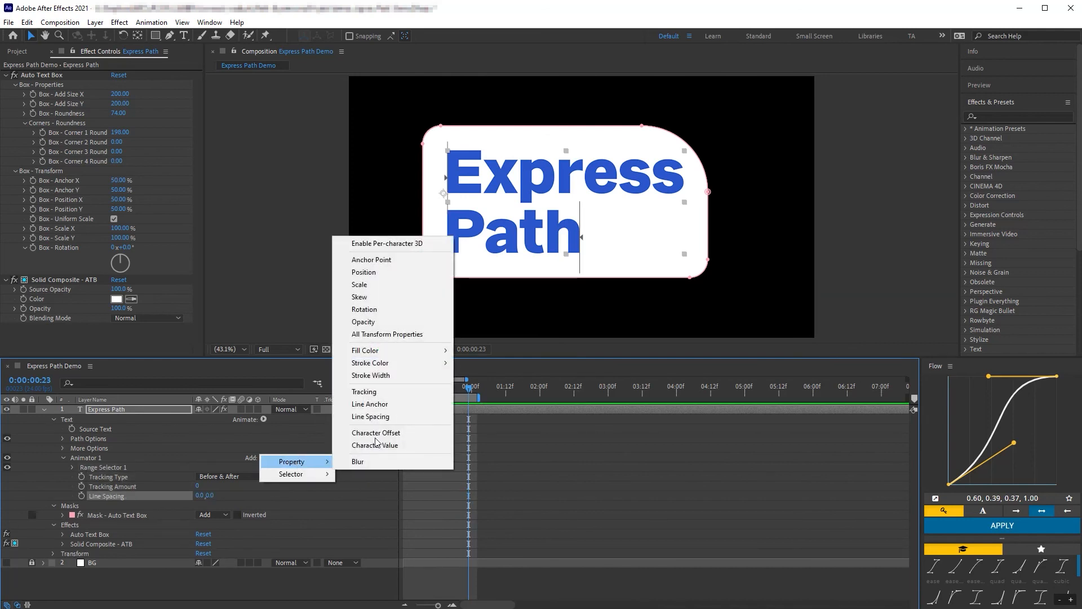
{"action": "left_click", "coordinate": [370, 322]}
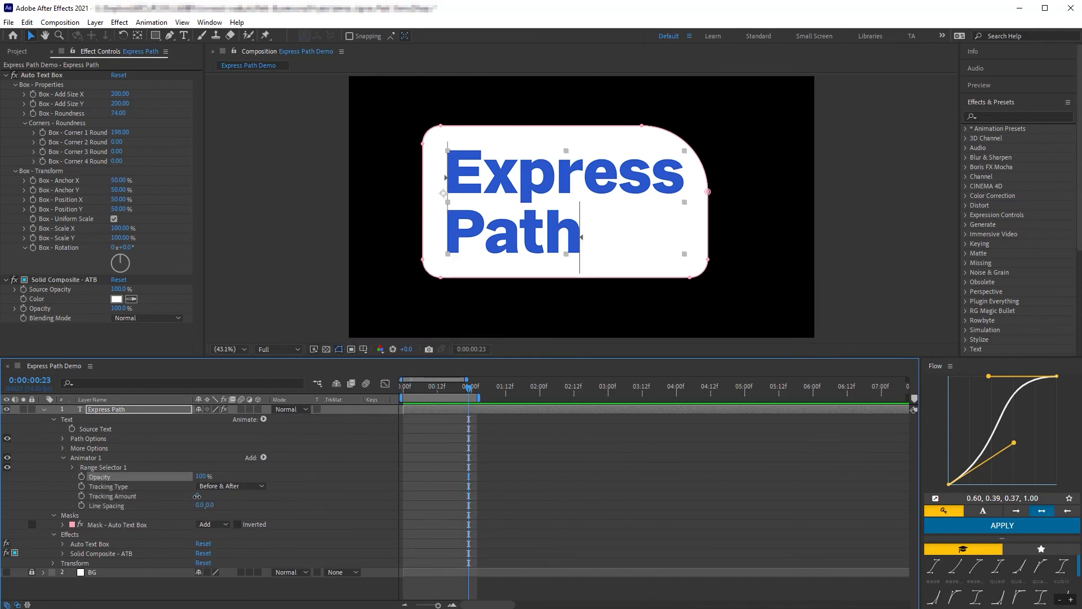
- Set Tracking Amount to -136 and keyframe the vertical Line Spacing from -203 at frame 0 to 0 at frame 11
{"action": "left_click_drag", "start_coordinate": [197, 496], "coordinate": [131, 505]}
{"action": "left_click", "coordinate": [435, 386]}
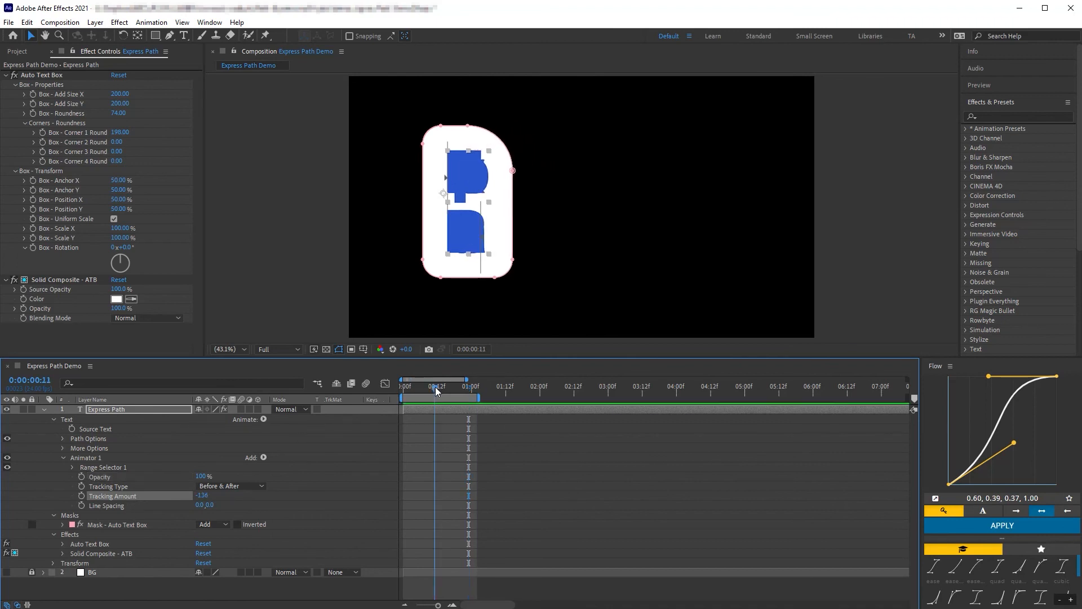
{"action": "left_click", "coordinate": [82, 506]}
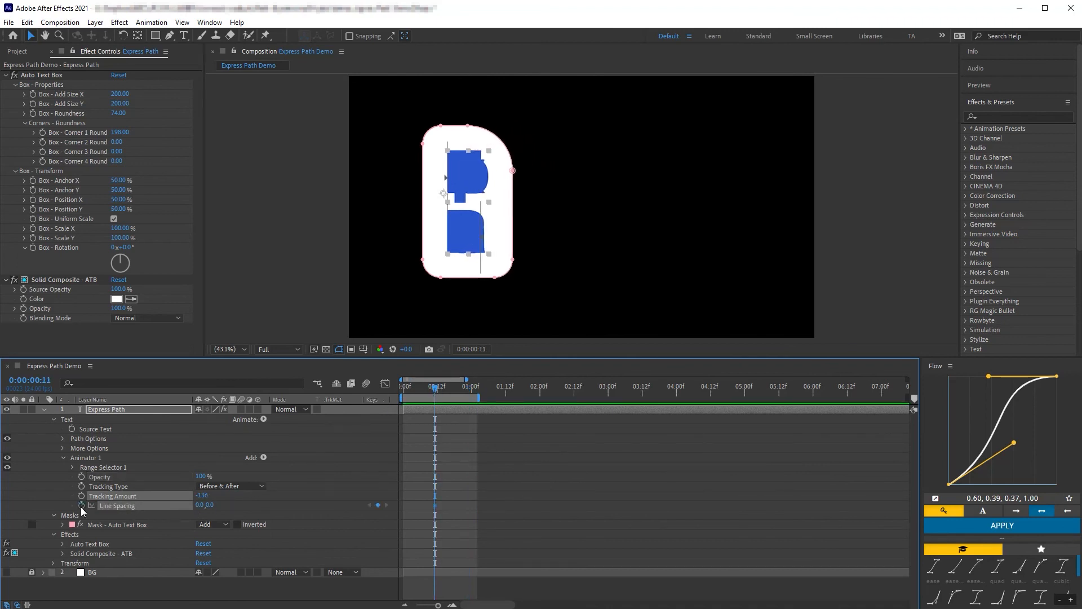
{"action": "left_click_drag", "start_coordinate": [415, 387], "coordinate": [403, 387]}
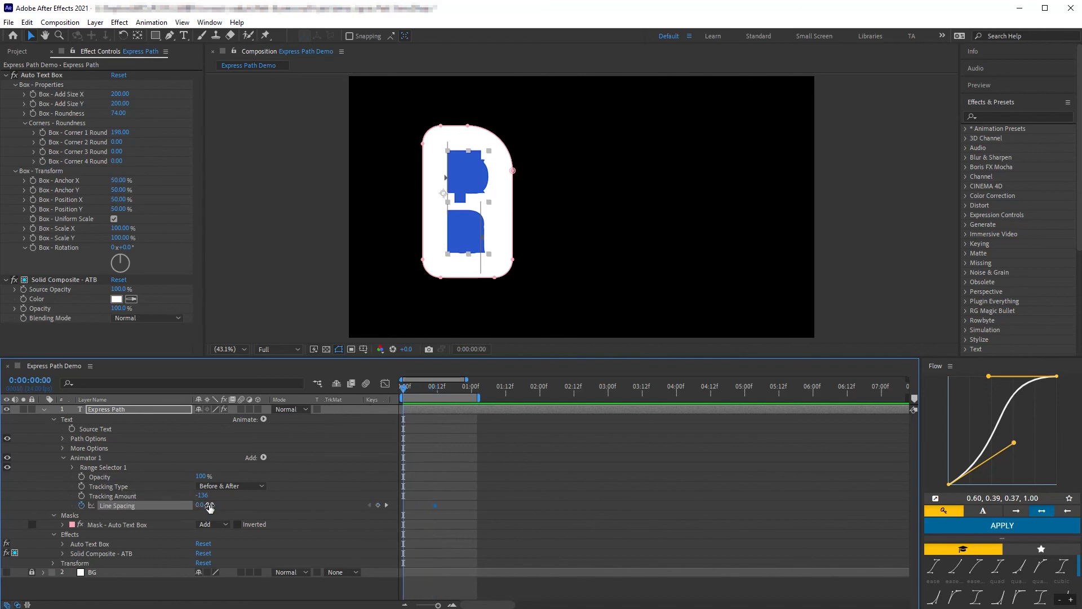
{"action": "left_click_drag", "start_coordinate": [206, 504], "coordinate": [93, 505]}
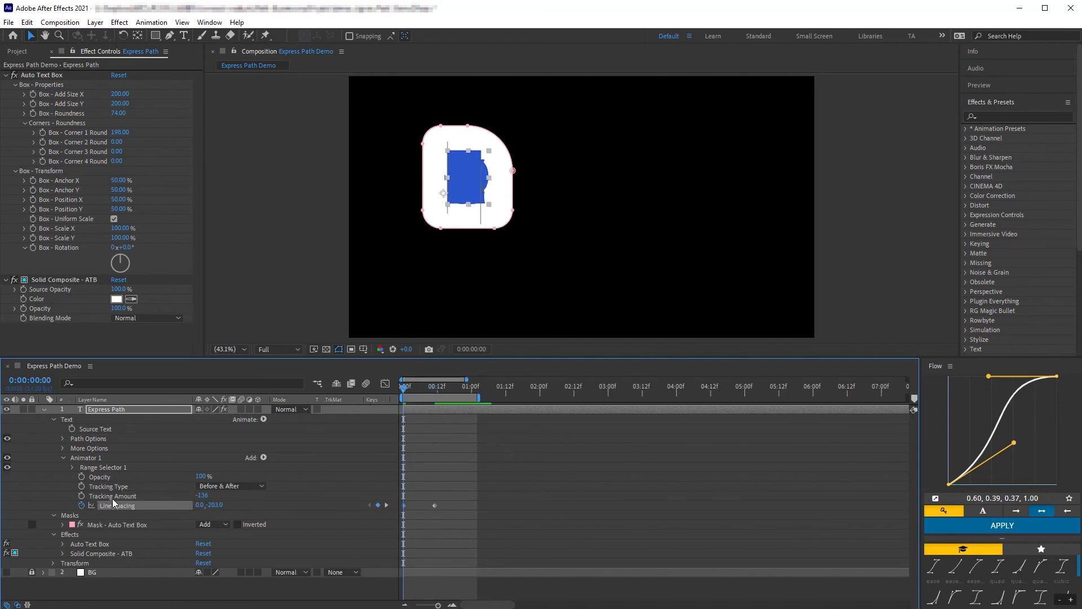
- Set the animator's Opacity to 0% and keyframe Range Selector 1 Start from 0% at frame 0 to 100% at frame 11
{"action": "left_click", "coordinate": [205, 475]}
{"action": "left_click_drag", "start_coordinate": [196, 478], "coordinate": [57, 471]}
{"action": "left_click", "coordinate": [73, 467]}
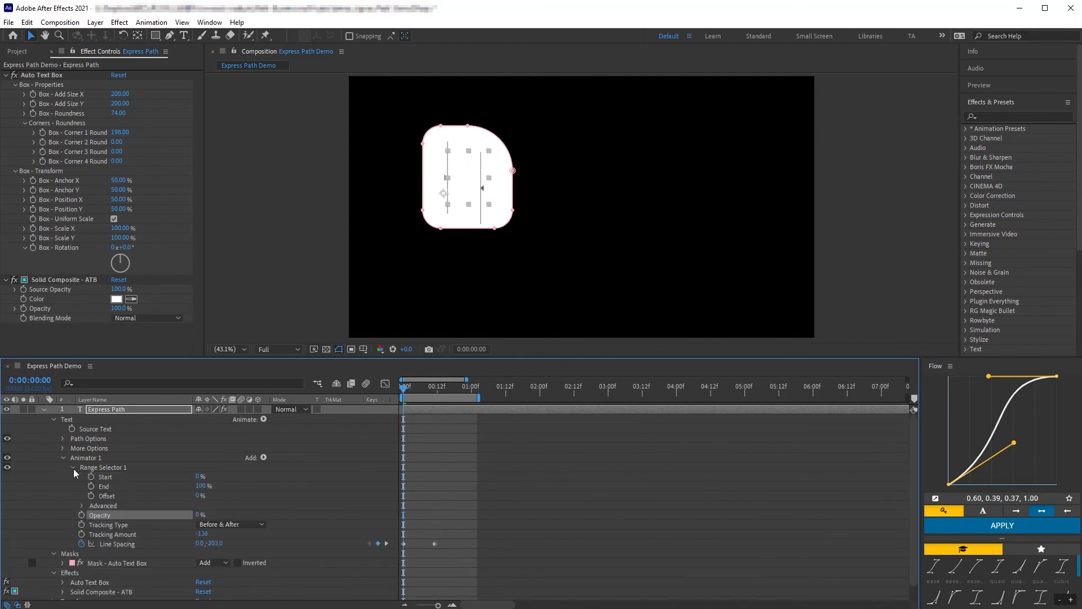
{"action": "left_click", "coordinate": [92, 476]}
{"action": "left_click_drag", "start_coordinate": [403, 388], "coordinate": [435, 393]}
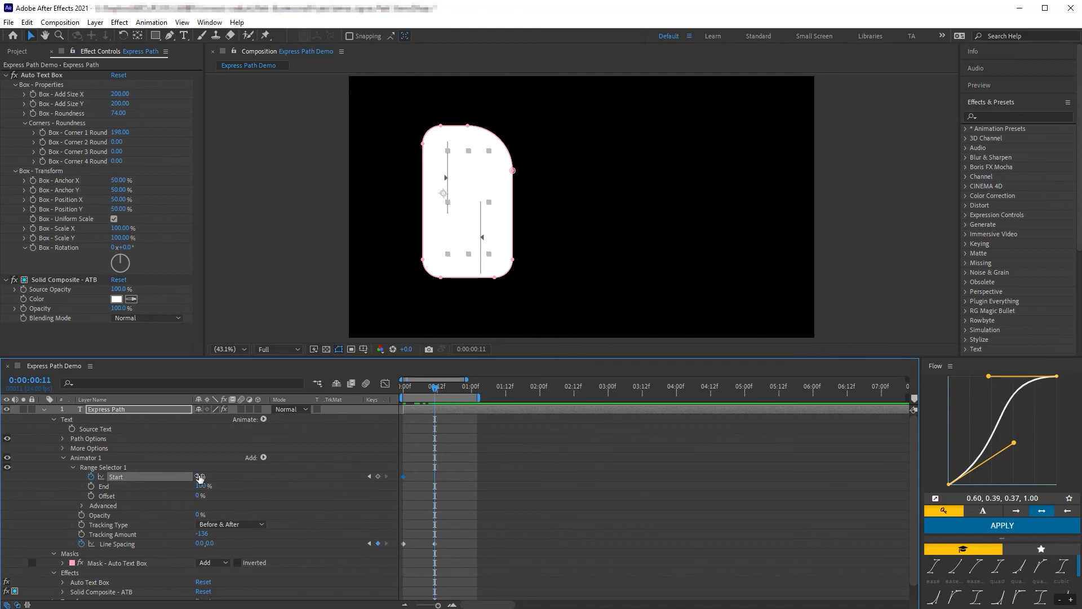
{"action": "left_click_drag", "start_coordinate": [200, 477], "coordinate": [307, 485]}
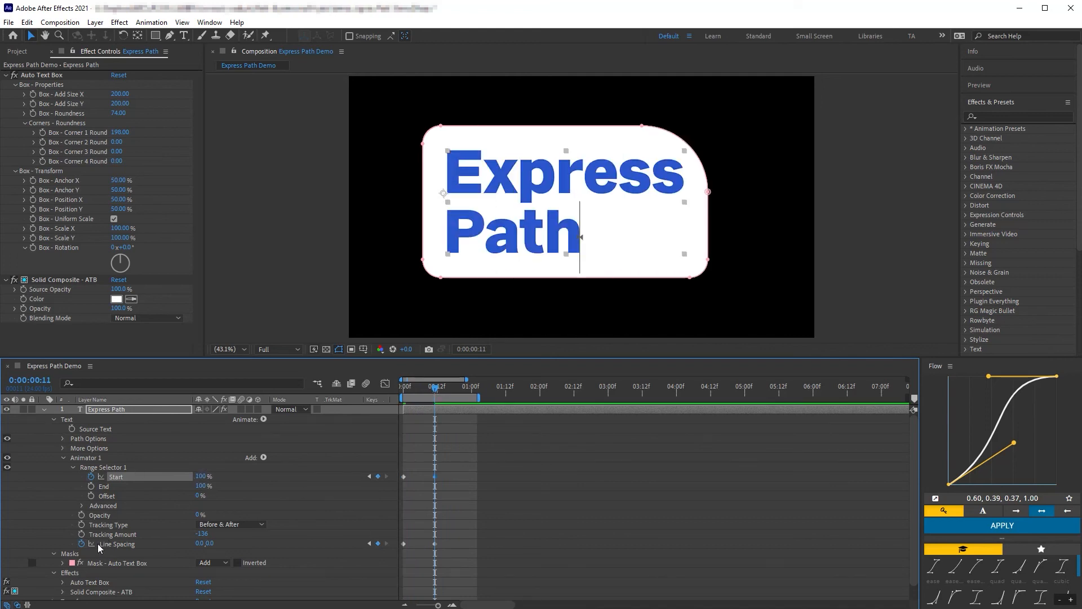
- Raise Ease High and Ease Low in the Advanced options of Range Selector 1
{"action": "left_click", "coordinate": [83, 505]}
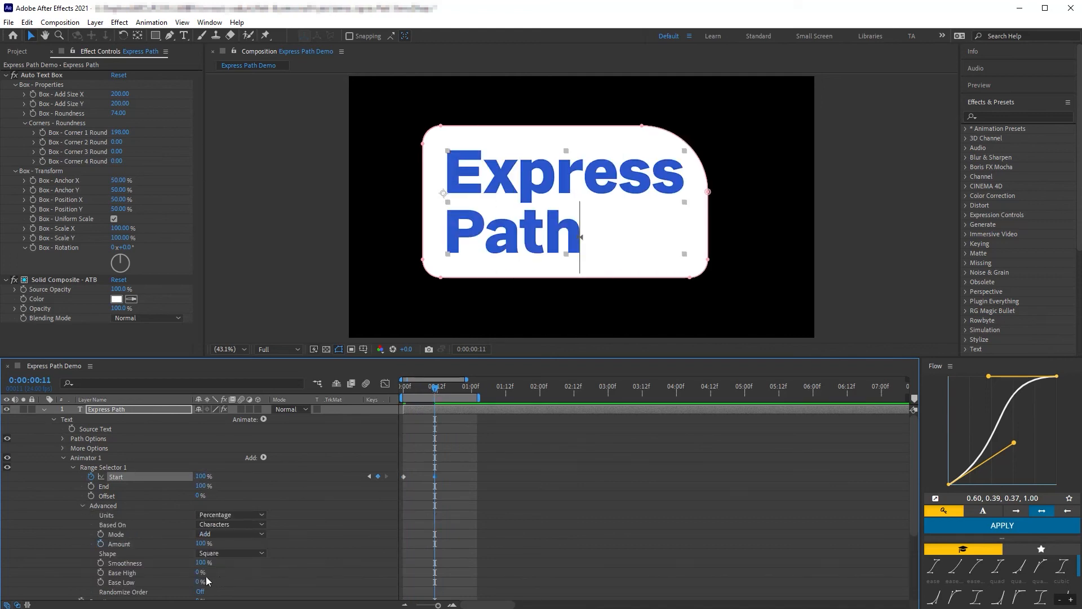
{"action": "left_click_drag", "start_coordinate": [199, 573], "coordinate": [295, 586]}
{"action": "left_click_drag", "start_coordinate": [199, 582], "coordinate": [303, 594]}
- Apply the Flow easing curve 0.60, 0.39, 0.37, 1.00 to all Start and Line Spacing keyframes and preview the animation
{"action": "key", "text": "u"}
{"action": "key", "text": "u"}
{"action": "left_click_drag", "start_coordinate": [528, 531], "coordinate": [372, 423]}
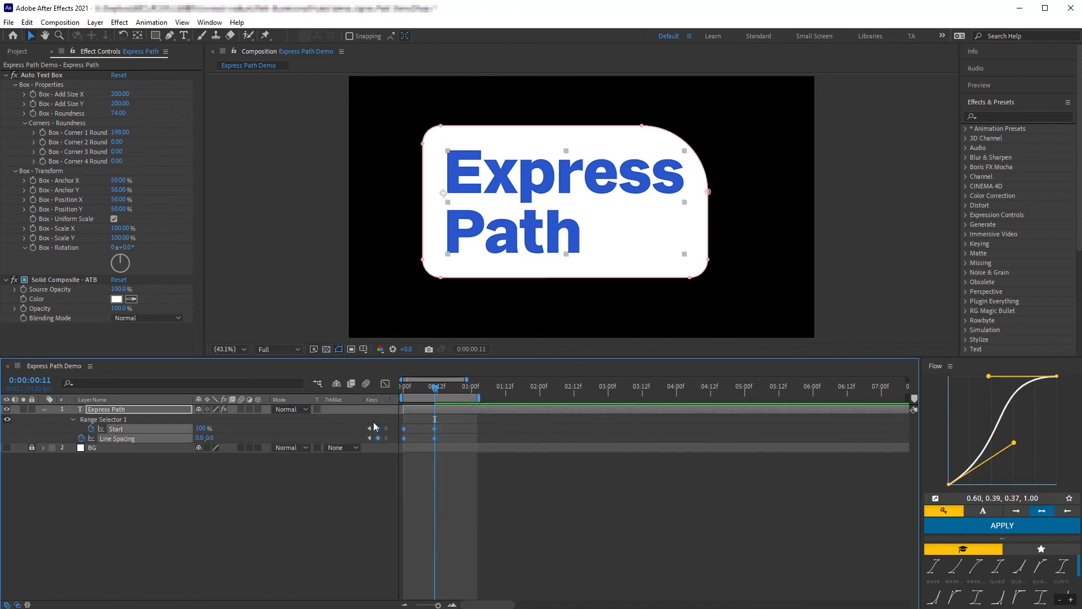
{"action": "left_click", "coordinate": [938, 525]}
{"action": "left_click_drag", "start_coordinate": [435, 387], "coordinate": [384, 390]}
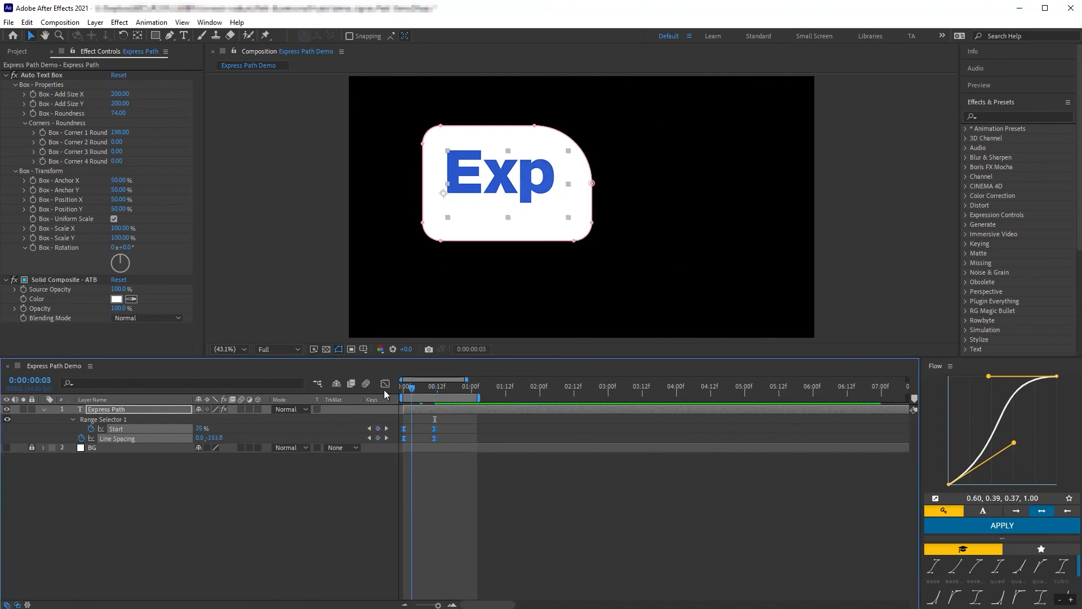
{"action": "key", "text": "space"}
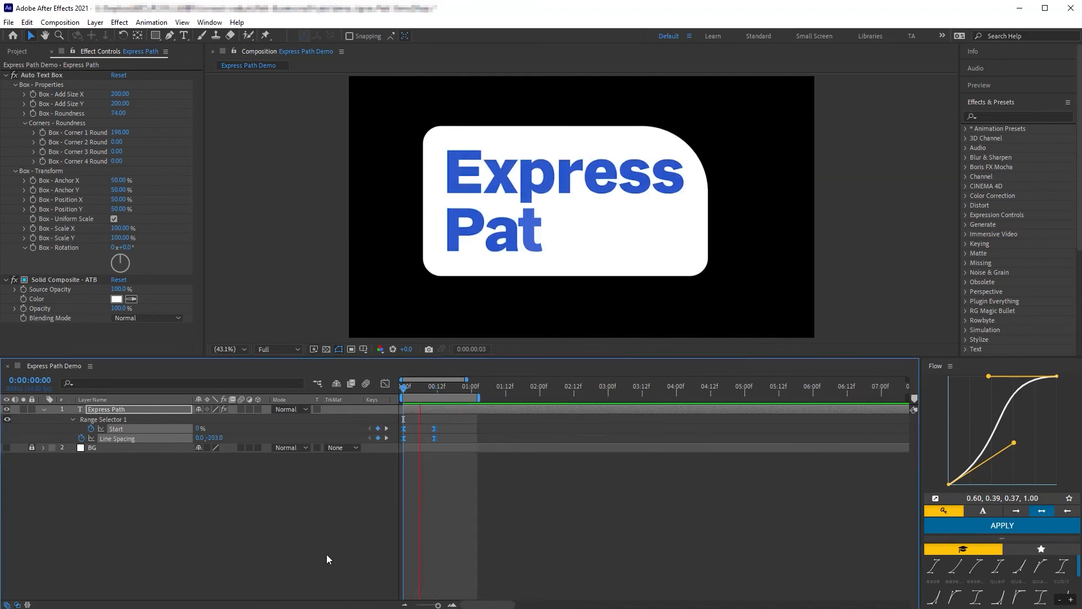
{"action": "key", "text": "space"}
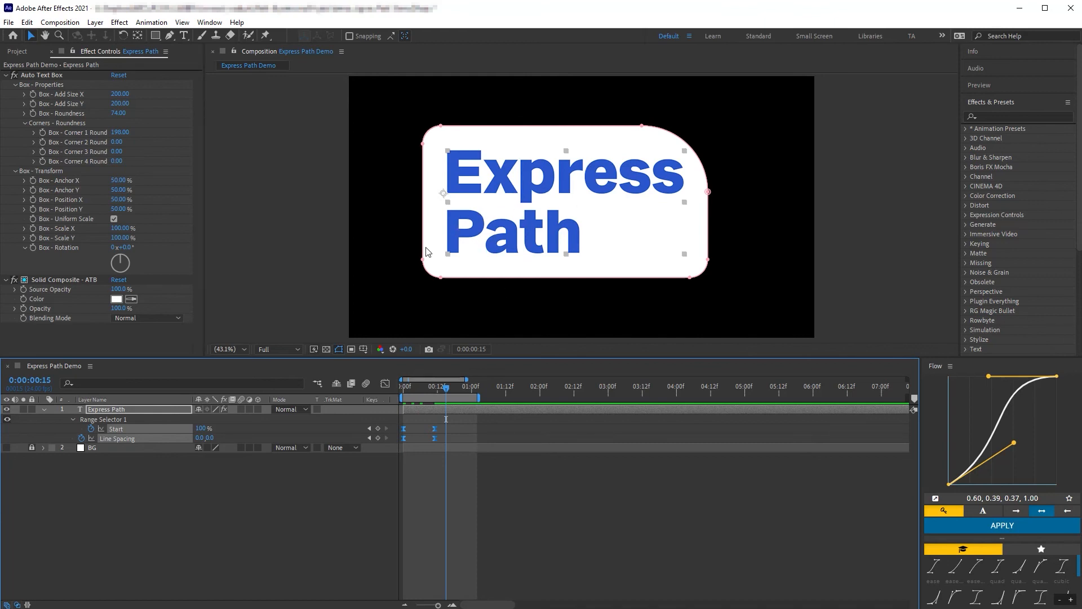
- Apply a Transform effect to the Express Path layer, place it above Solid Composite - ATB, and set its Position X to 1342
{"action": "left_click", "coordinate": [133, 408]}
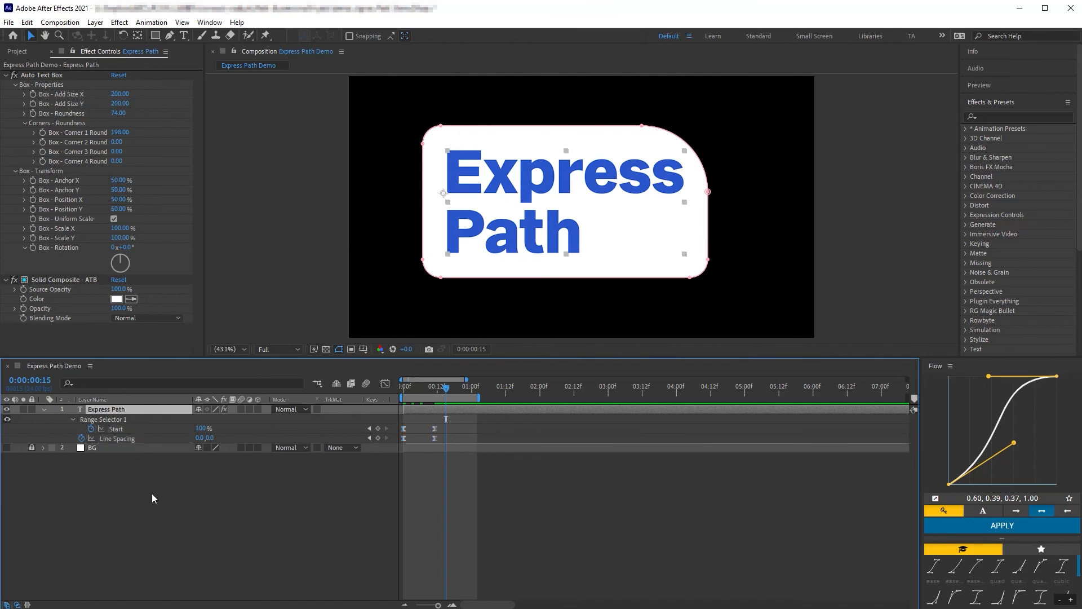
{"action": "key", "text": "ctrl+space"}
{"action": "type", "text": "tran"}
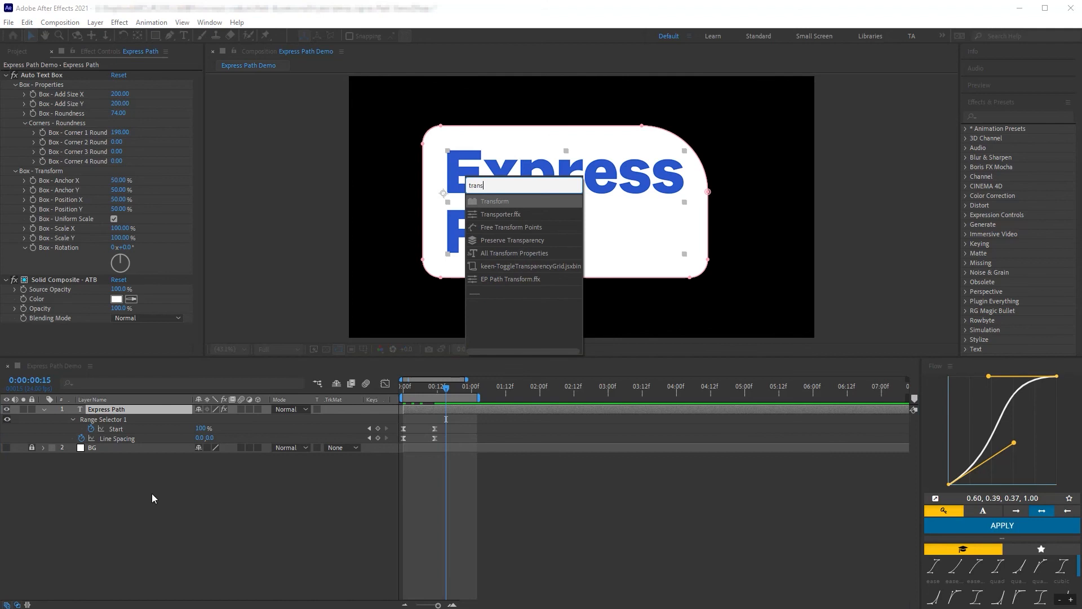
{"action": "type", "text": "s"}
{"action": "key", "text": "Return"}
{"action": "left_click_drag", "start_coordinate": [64, 329], "coordinate": [63, 275]}
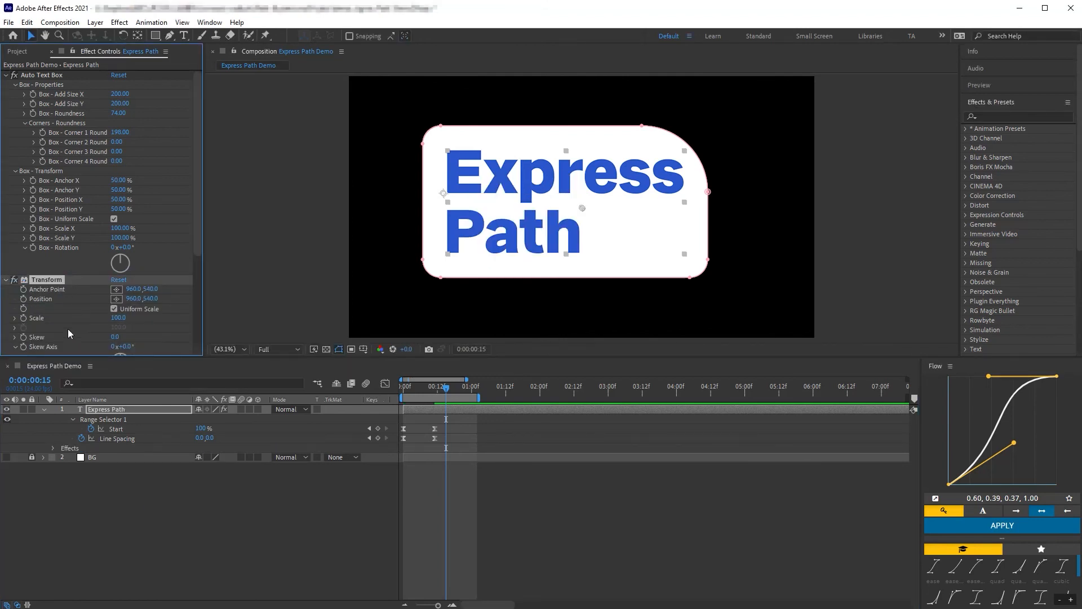
{"action": "left_click_drag", "start_coordinate": [133, 299], "coordinate": [353, 311]}
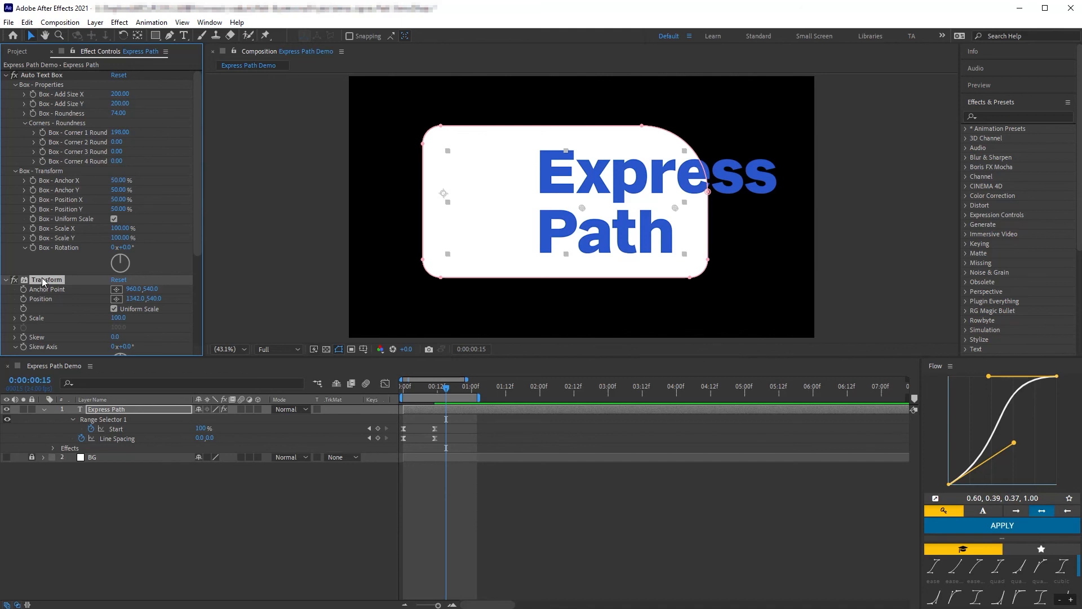
- Add a mask reference to the Transform effect's Compositing Options, using Mask - Auto Text Box
{"action": "double_click", "coordinate": [43, 299]}
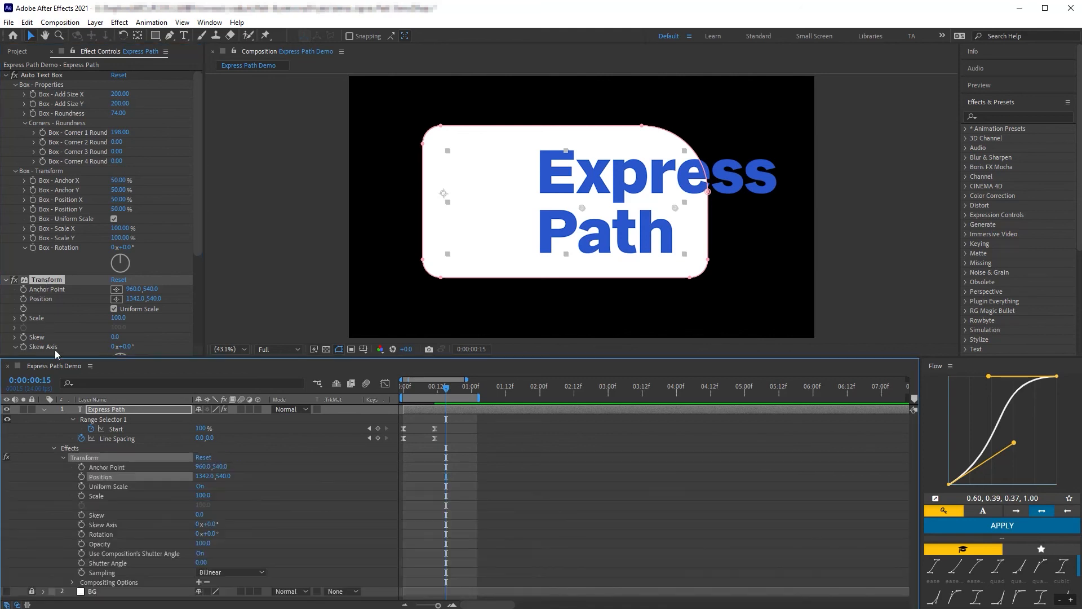
{"action": "left_click", "coordinate": [198, 581]}
{"action": "left_click", "coordinate": [225, 592]}
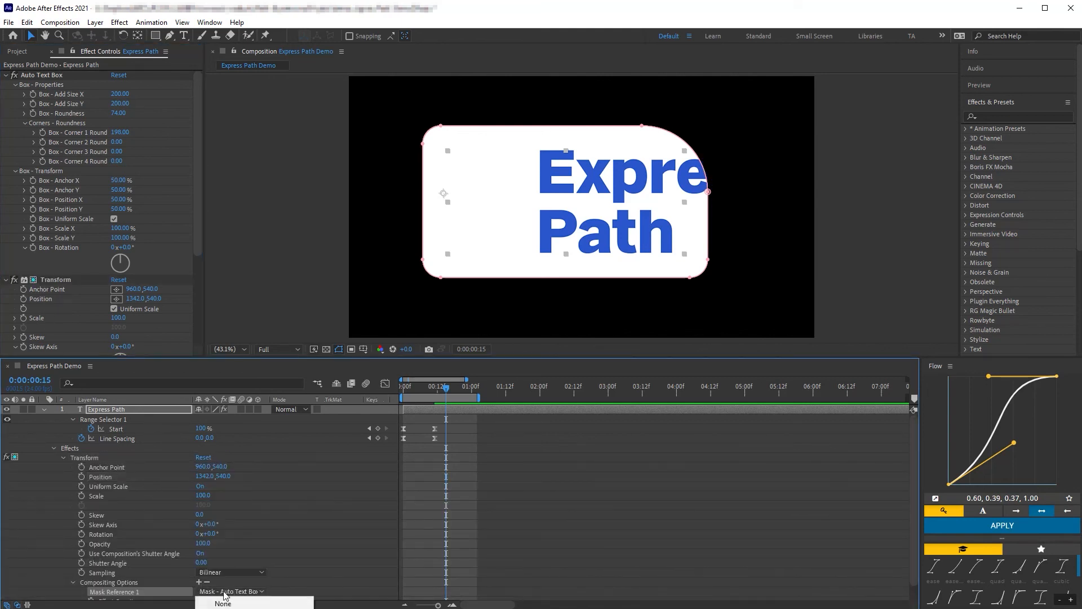
{"action": "left_click", "coordinate": [135, 592]}
- Shift the Express Path layer slightly in the composition and set the text box's Box - Position X to 76%
{"action": "left_click", "coordinate": [136, 410]}
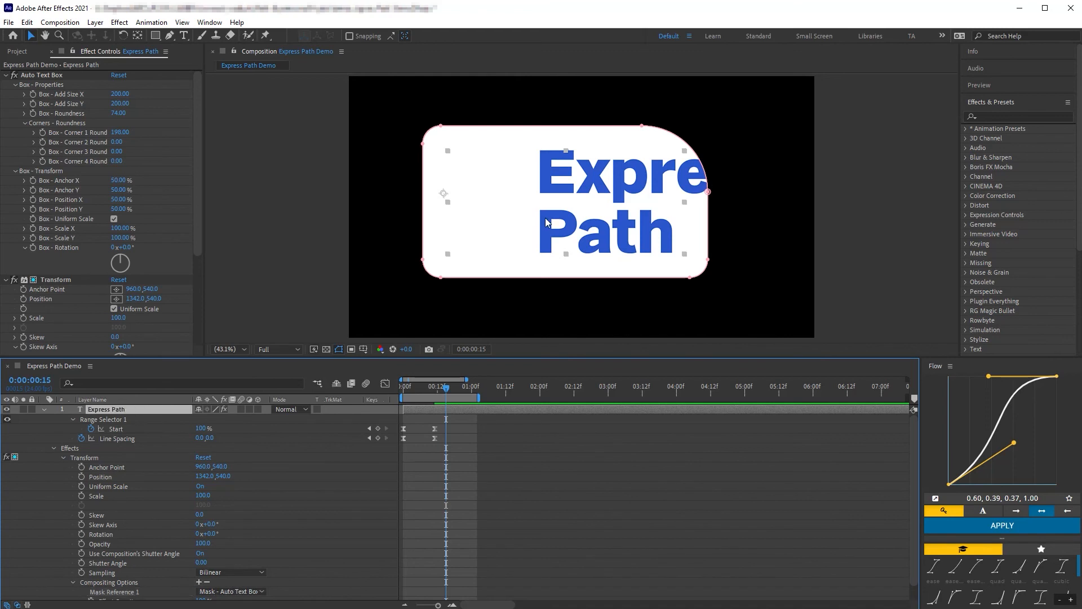
{"action": "left_click_drag", "start_coordinate": [546, 217], "coordinate": [544, 249]}
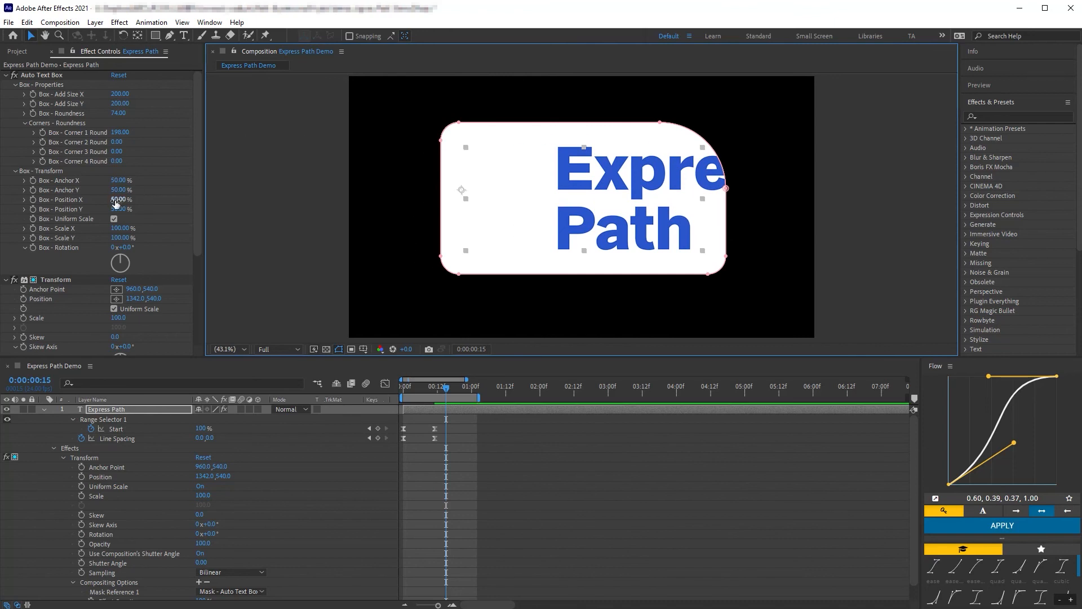
{"action": "mouse_move", "coordinate": [115, 204]}
{"action": "left_mouse_down"}
{"action": "mouse_move", "coordinate": [148, 204]}
{"action": "mouse_move", "coordinate": [135, 204]}
{"action": "left_mouse_up"}
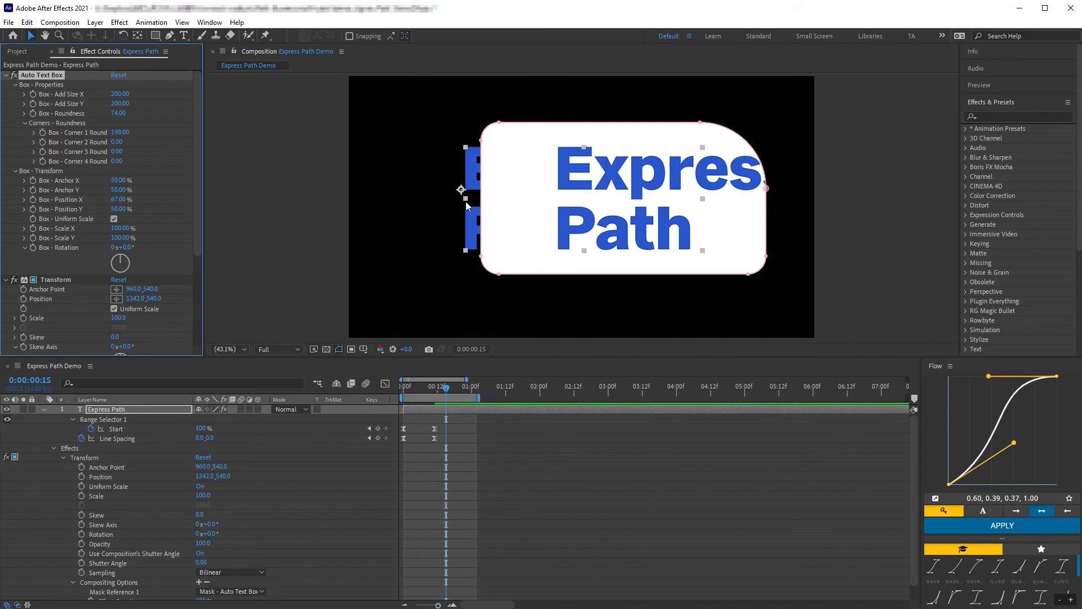
{"action": "left_click_drag", "start_coordinate": [118, 201], "coordinate": [129, 202]}
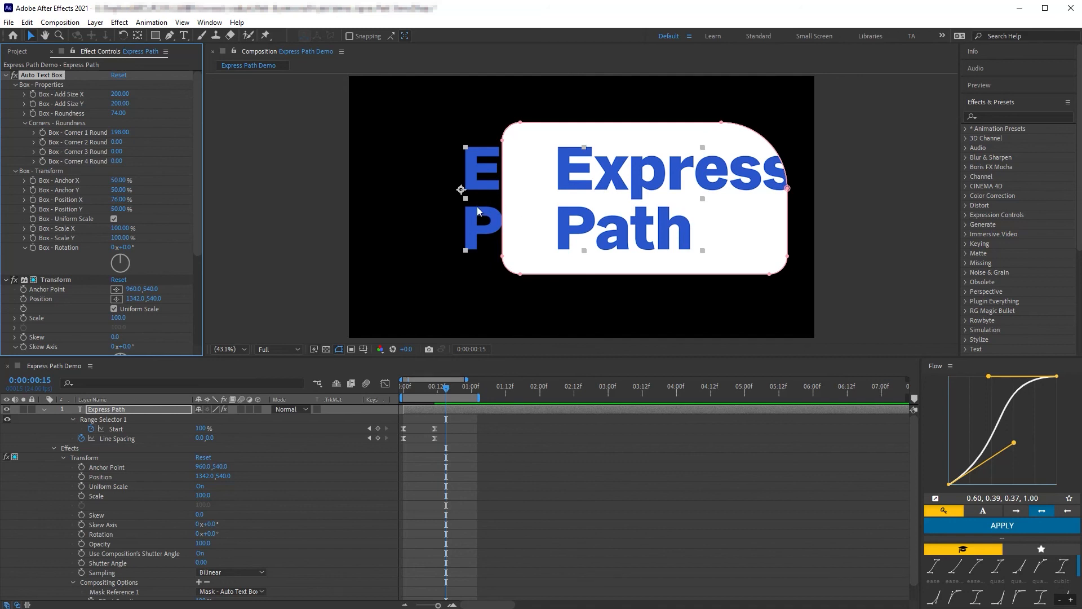
- Duplicate Mask - Auto Text Box on the Express Path layer and set the copy's mask mode to Subtract
{"action": "left_click", "coordinate": [112, 414]}
{"action": "key", "text": "m"}
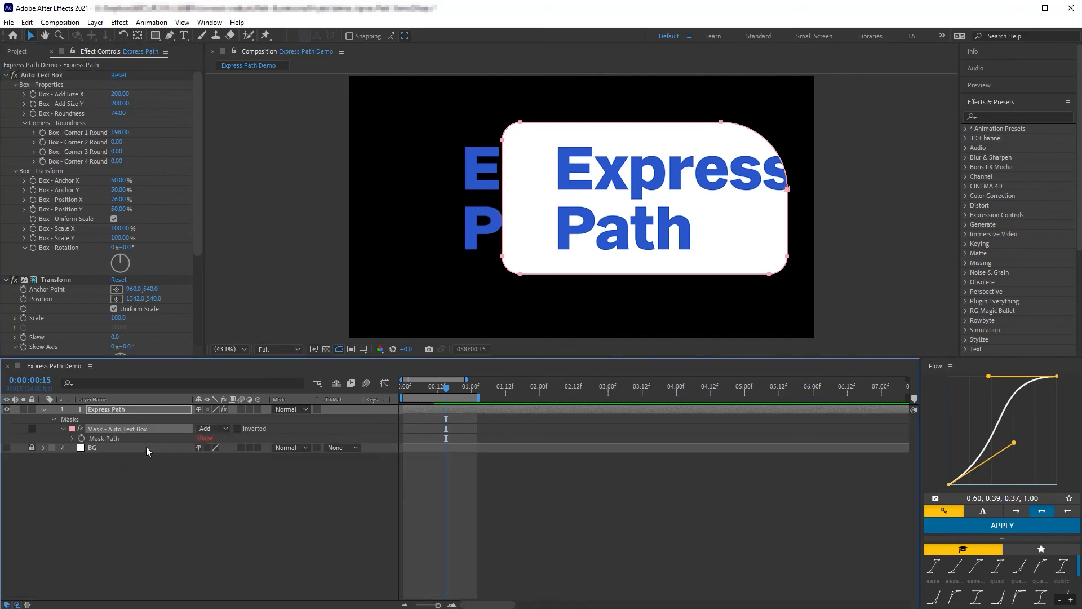
{"action": "key", "text": "ctrl+d"}
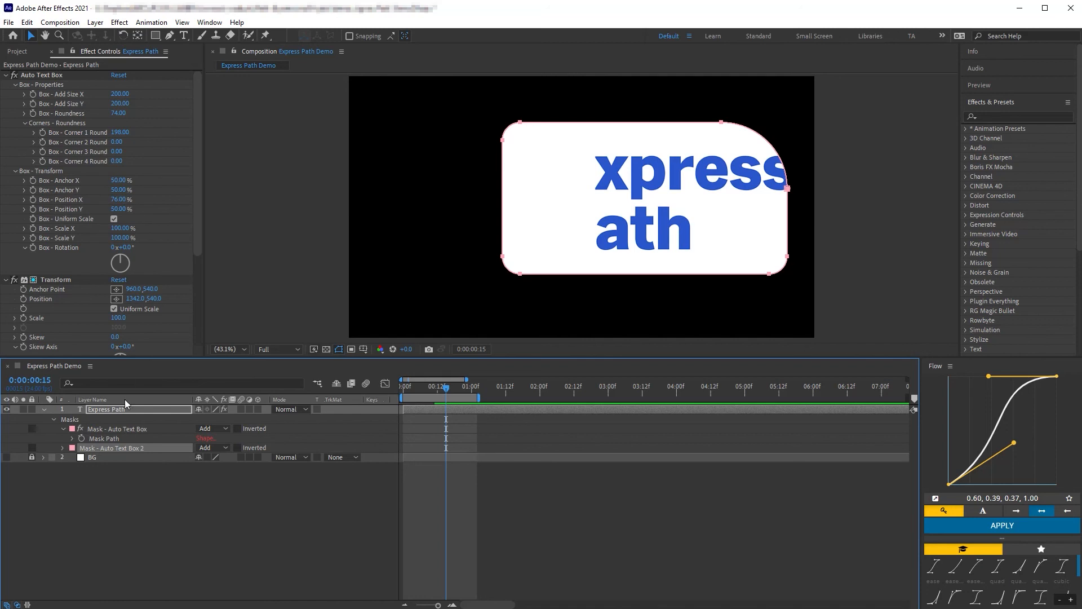
{"action": "left_click", "coordinate": [156, 441]}
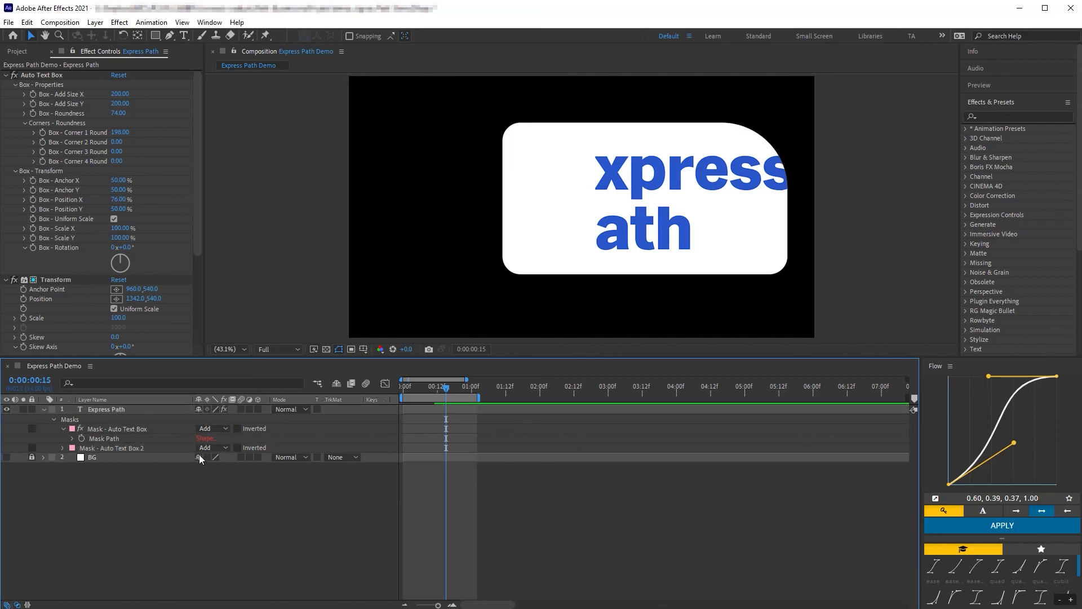
{"action": "left_click", "coordinate": [214, 447]}
{"action": "left_click", "coordinate": [211, 482]}
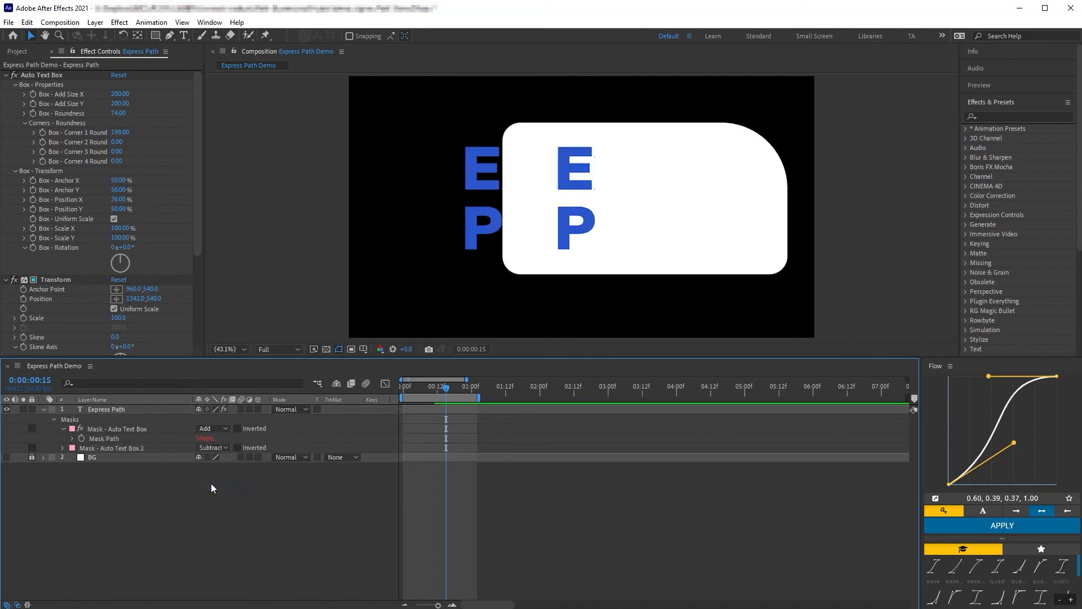
- Apply a Fill effect to the Express Path layer, place it above Solid Composite - ATB, and set its Opacity to 0%
{"action": "left_click", "coordinate": [133, 408]}
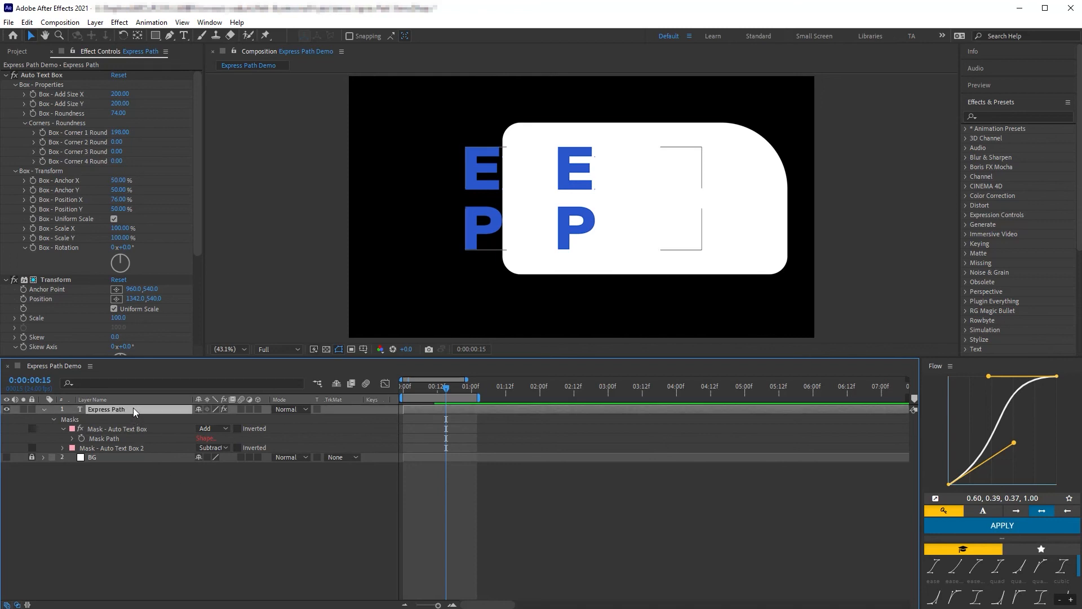
{"action": "key", "text": "ctrl+space"}
{"action": "type", "text": "fil"}
{"action": "key", "text": "Return"}
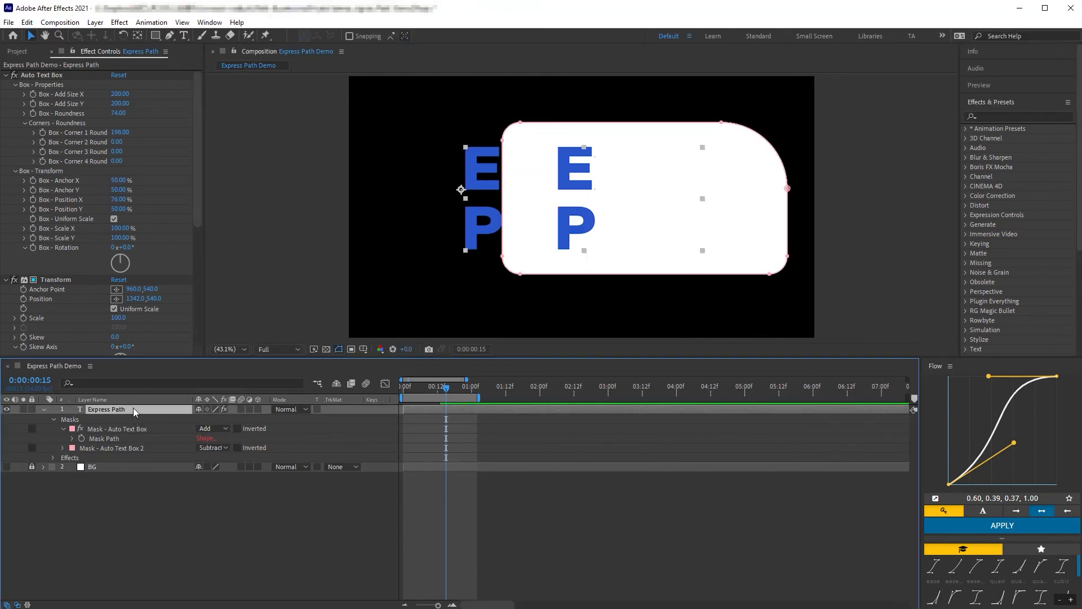
{"action": "scroll", "coordinate": [76, 273], "scroll_direction": "down", "scroll_amount": 1}
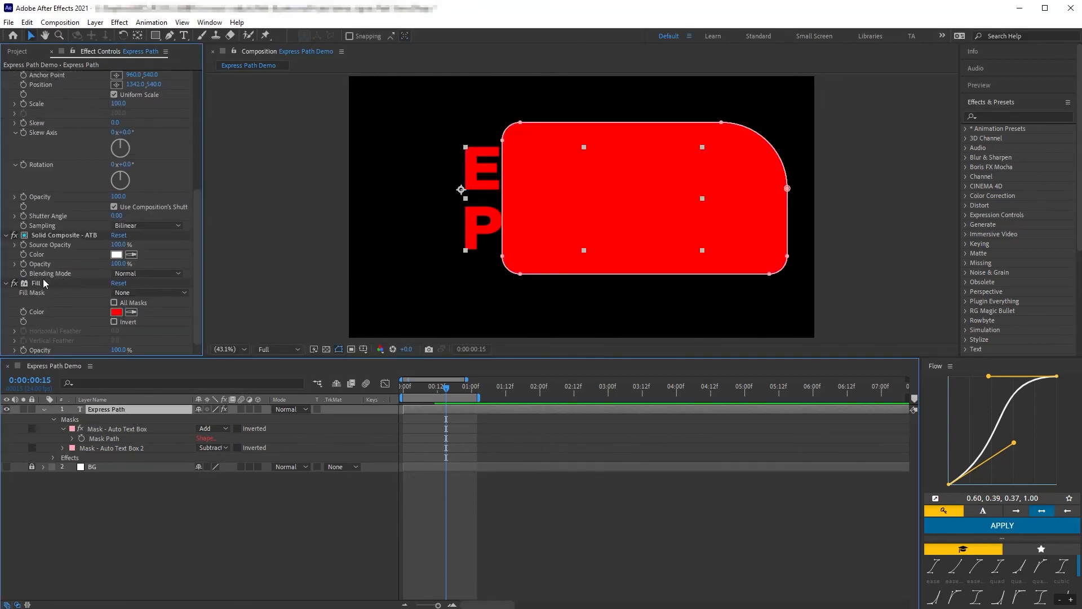
{"action": "left_click_drag", "start_coordinate": [34, 285], "coordinate": [36, 233]}
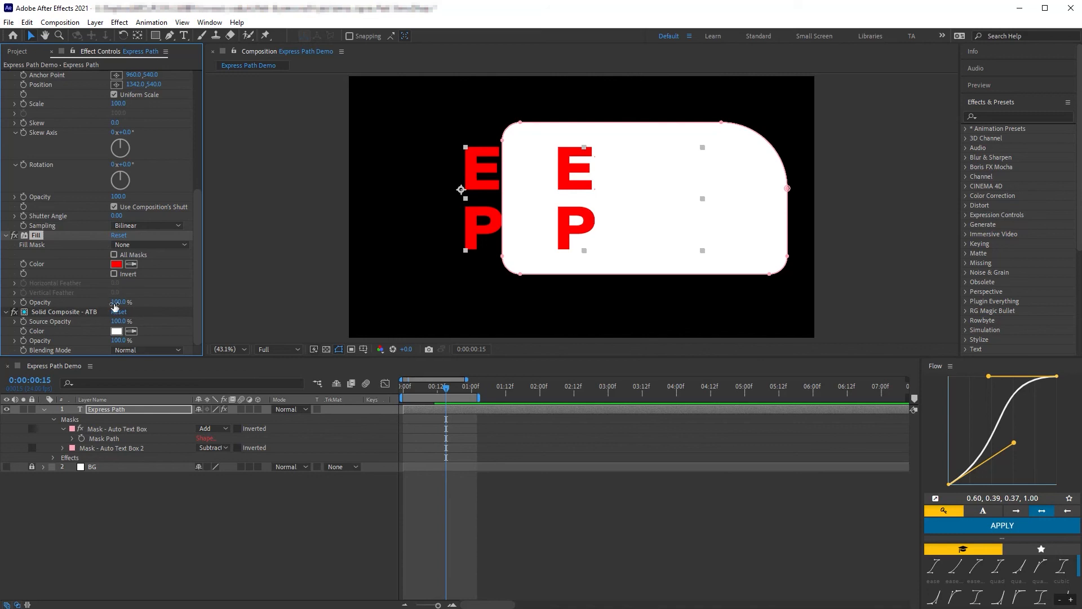
{"action": "left_click_drag", "start_coordinate": [115, 306], "coordinate": [66, 301]}
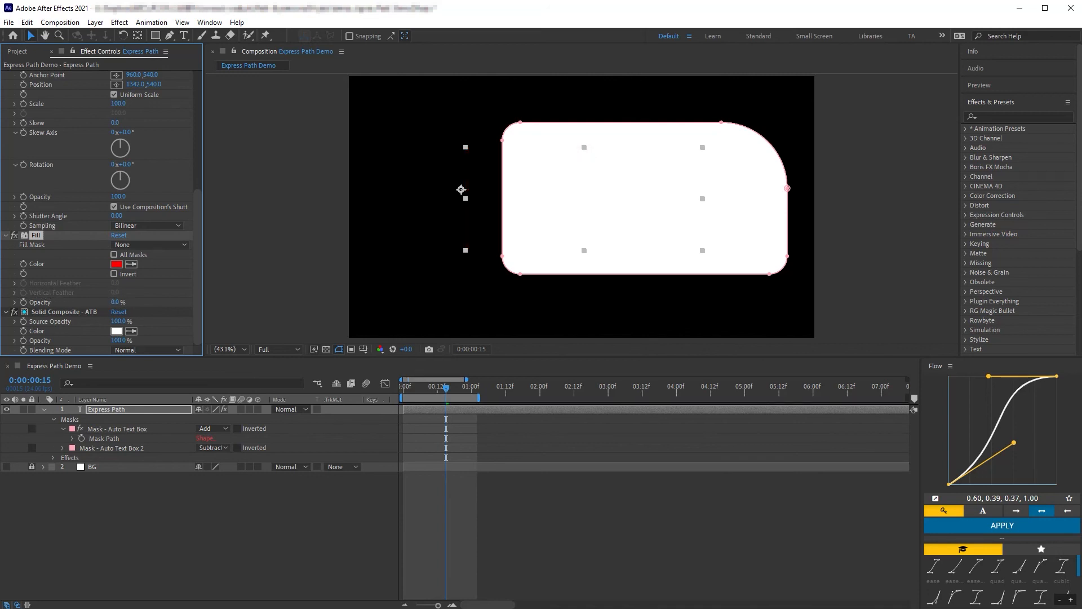
{"action": "double_click", "coordinate": [35, 235]}
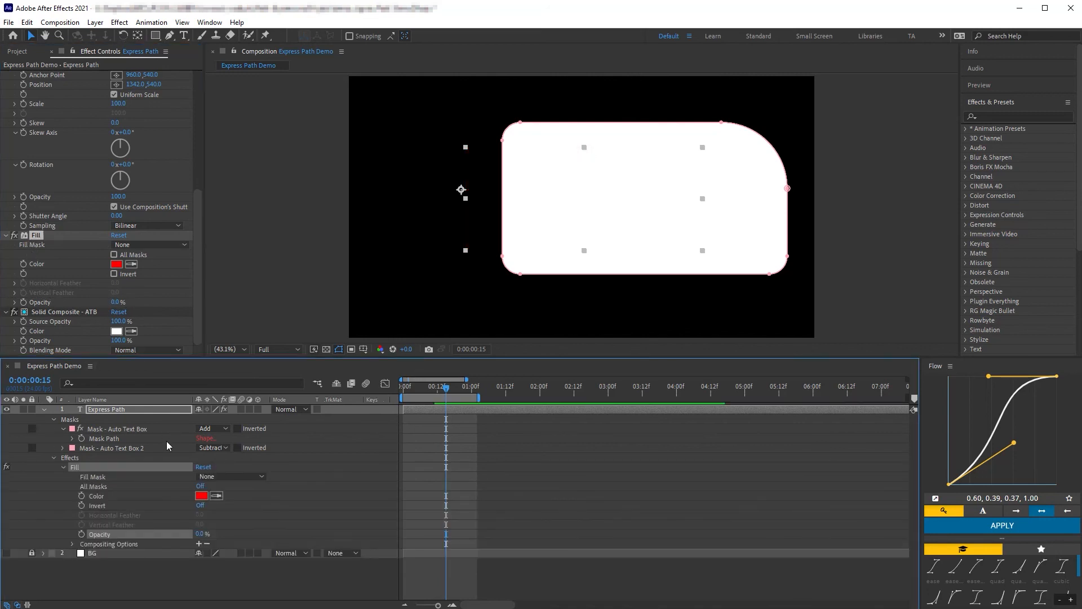
- Add a mask reference to the Fill effect's Compositing Options and set it to Mask - Auto Text Box 2
{"action": "left_click", "coordinate": [199, 543]}
{"action": "left_click", "coordinate": [223, 554]}
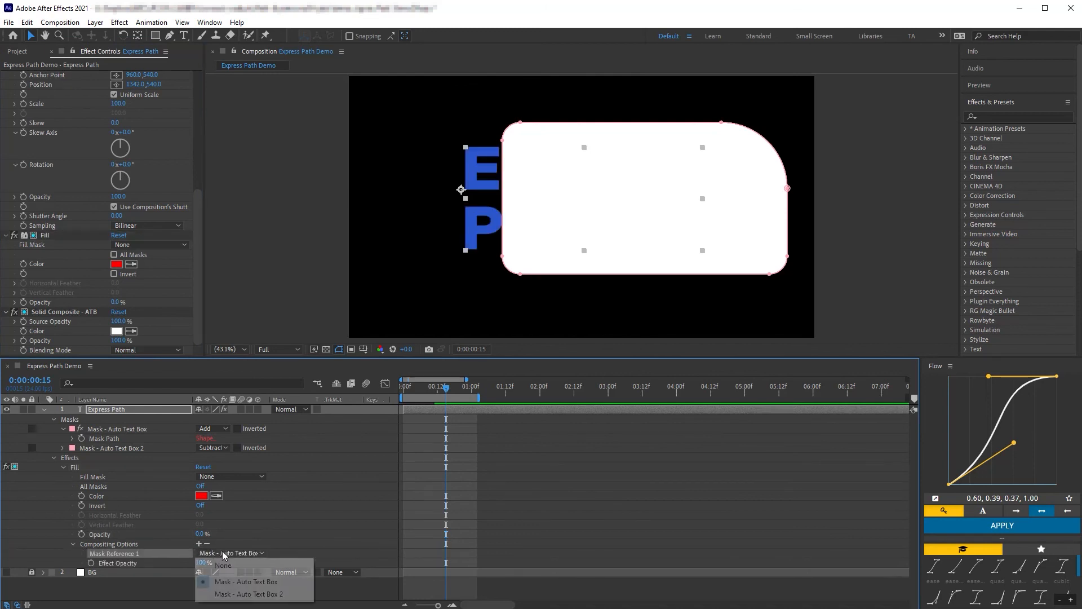
{"action": "left_click", "coordinate": [231, 594]}
- Set the Transform effect's Position X to 983 and shift the text box horizontally with Box - Position X
{"action": "scroll", "coordinate": [125, 248], "scroll_direction": "up", "scroll_amount": 5}
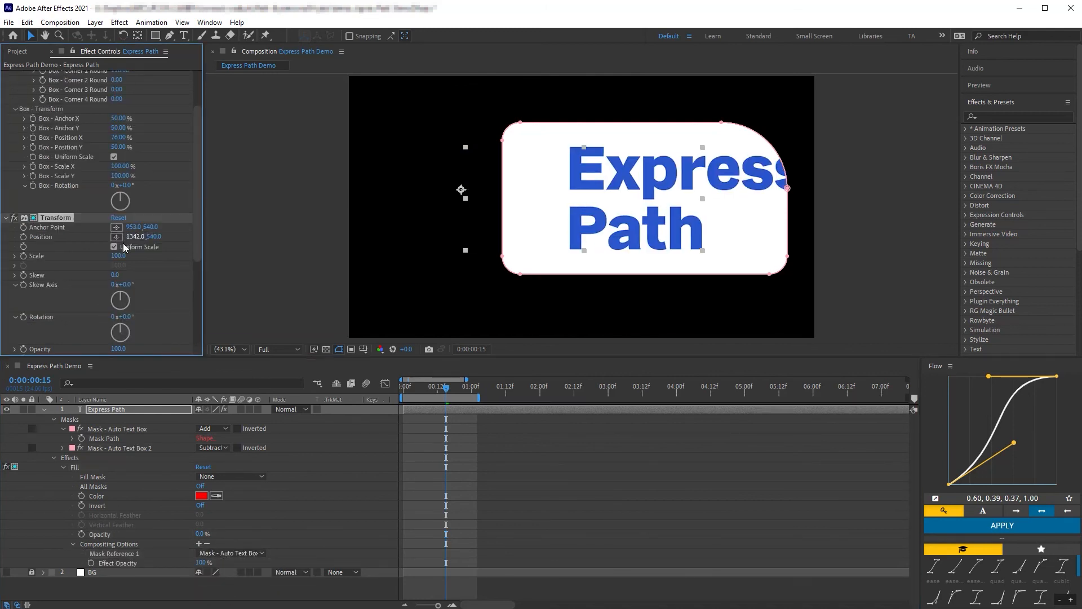
{"action": "key", "text": "ctrl+z"}
{"action": "left_click_drag", "start_coordinate": [134, 238], "coordinate": [1, 237]}
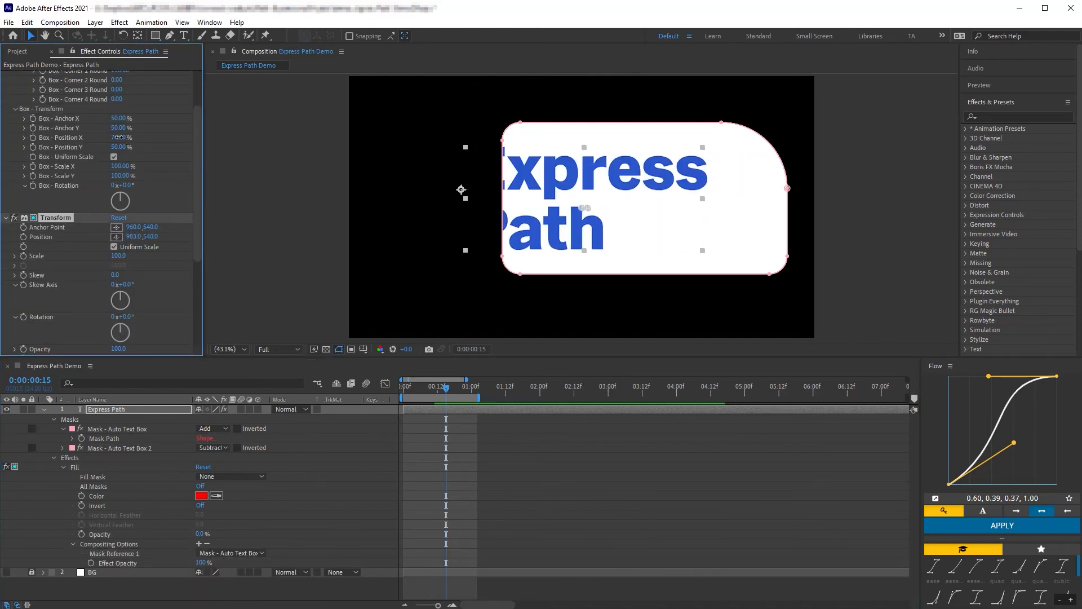
{"action": "left_click_drag", "start_coordinate": [118, 137], "coordinate": [141, 144]}
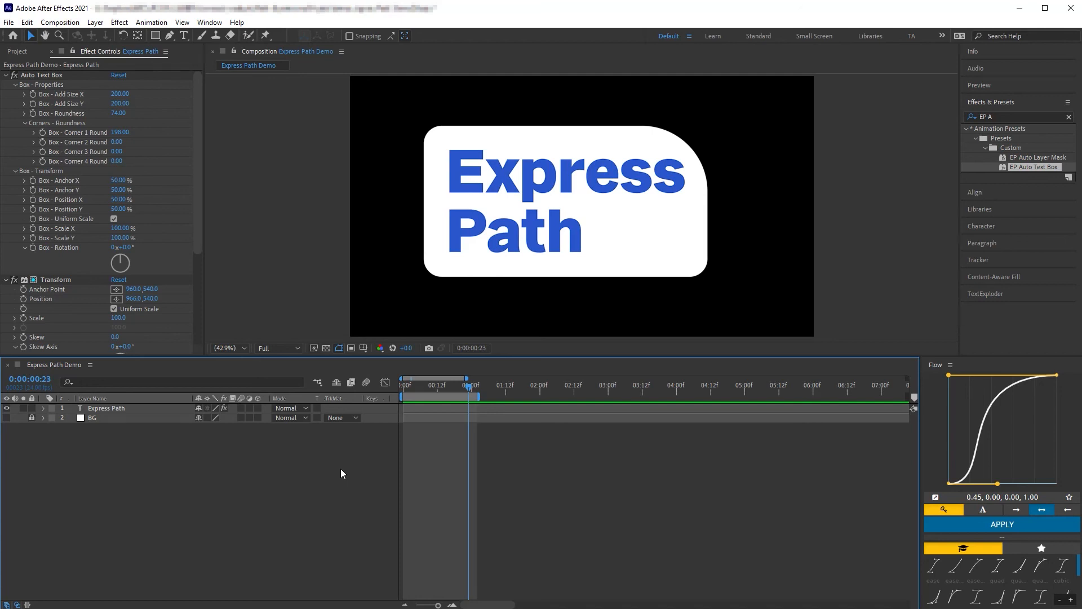
- Reveal the Mask Path expression of Mask - Auto Text Box on the Express Path layer
{"action": "key", "text": "ctrl+t"}
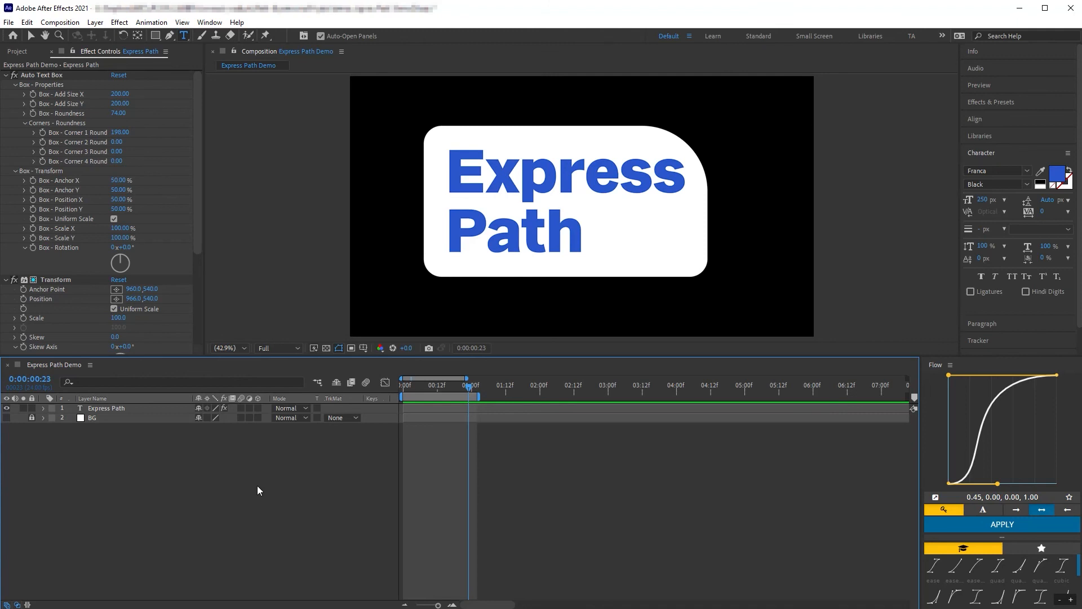
{"action": "left_click", "coordinate": [148, 410]}
{"action": "key", "text": "e"}
{"action": "key", "text": "e"}
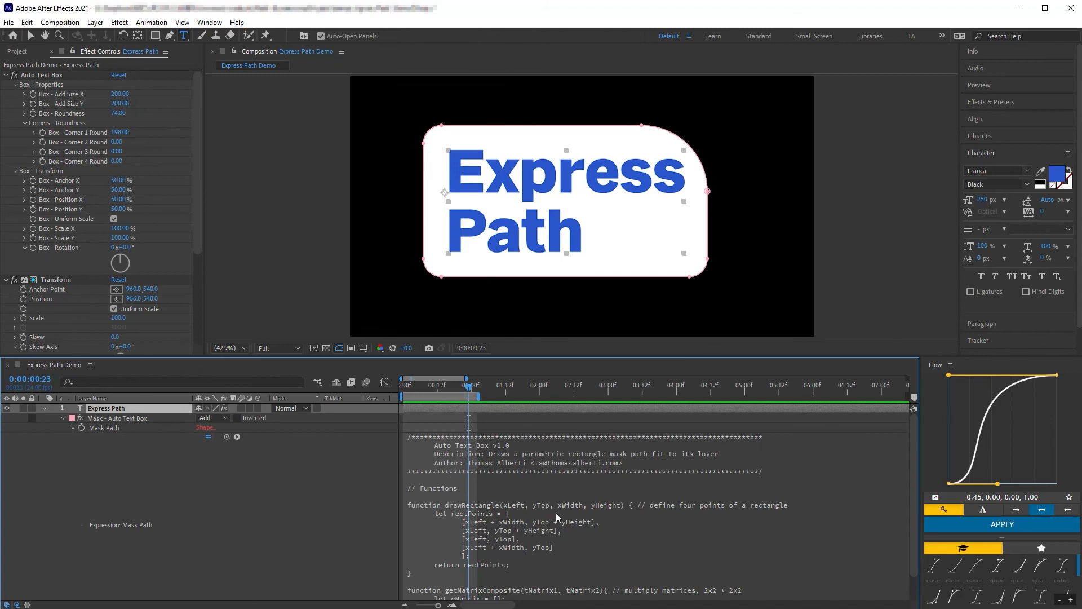
{"action": "left_click", "coordinate": [337, 493]}
- Switch to the web browser, look over the Path Expression - Shape page and bring up the already open gist about drawing a shape
{"action": "key", "text": "alt+Tab"}
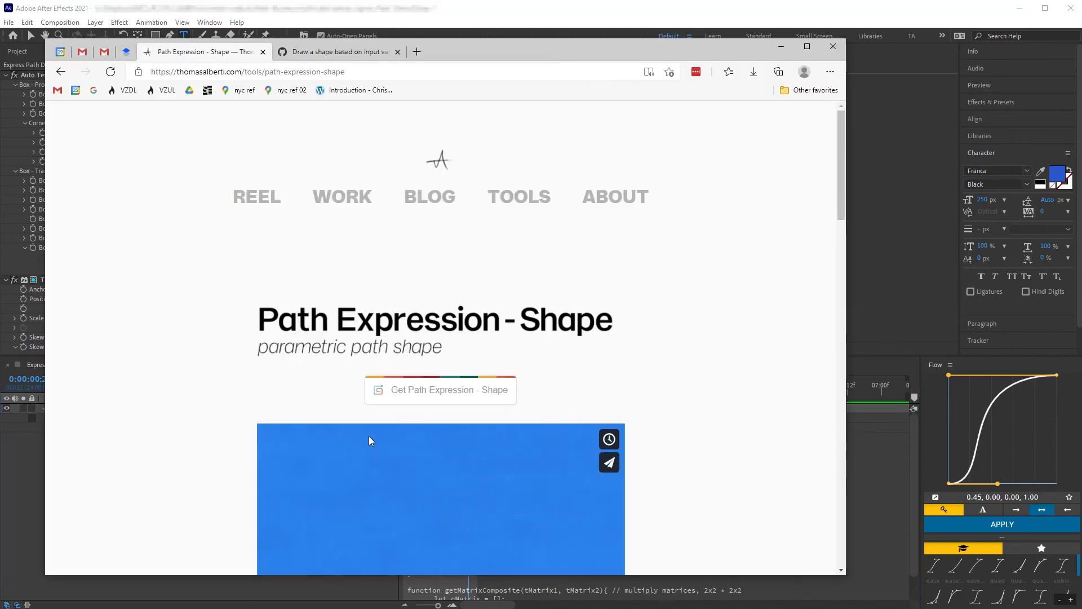
{"action": "scroll", "coordinate": [433, 329], "scroll_direction": "down", "scroll_amount": 12}
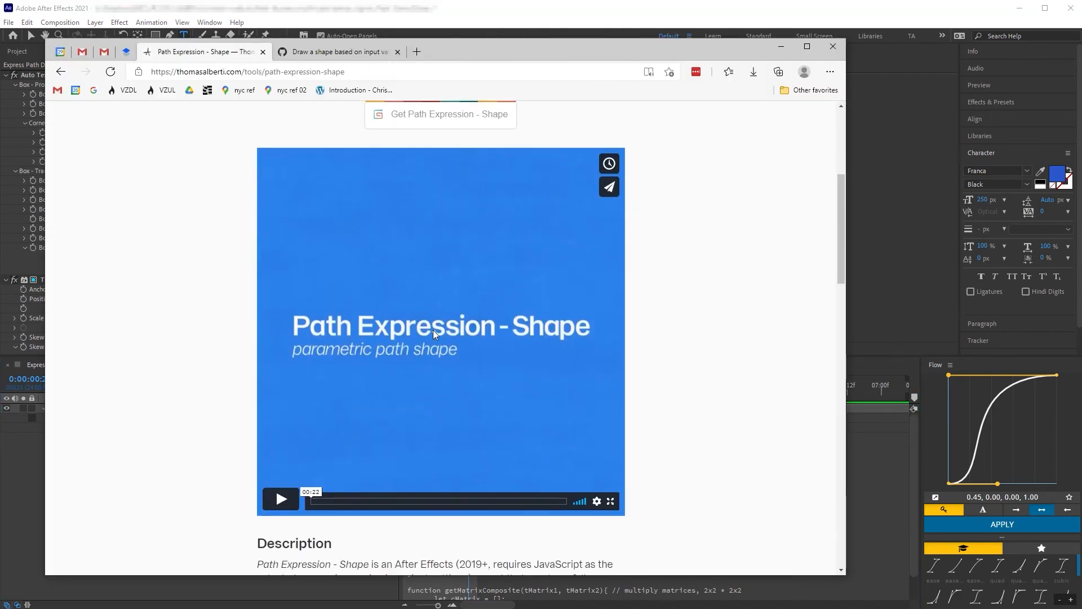
{"action": "left_click", "coordinate": [329, 53]}
- Examine the Draw Shape Expression.js code, including its matrix, rectangle, chamfer and transform functions and its controller values
{"action": "scroll", "coordinate": [357, 361], "scroll_direction": "down", "scroll_amount": 9}
{"action": "scroll", "coordinate": [356, 361], "scroll_direction": "down", "scroll_amount": 11}
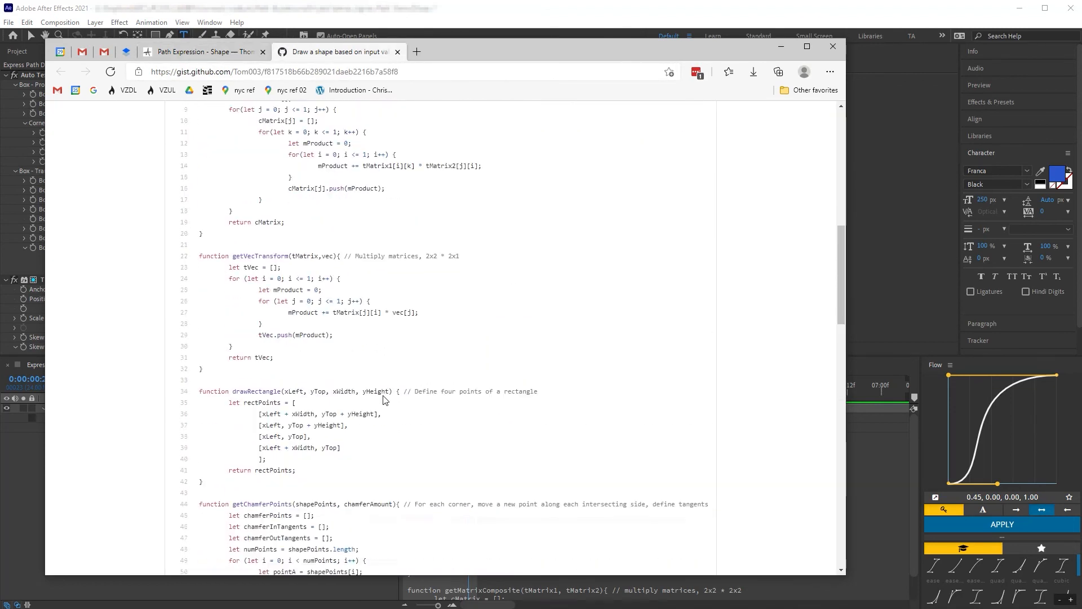
{"action": "scroll", "coordinate": [385, 397], "scroll_direction": "down", "scroll_amount": 5}
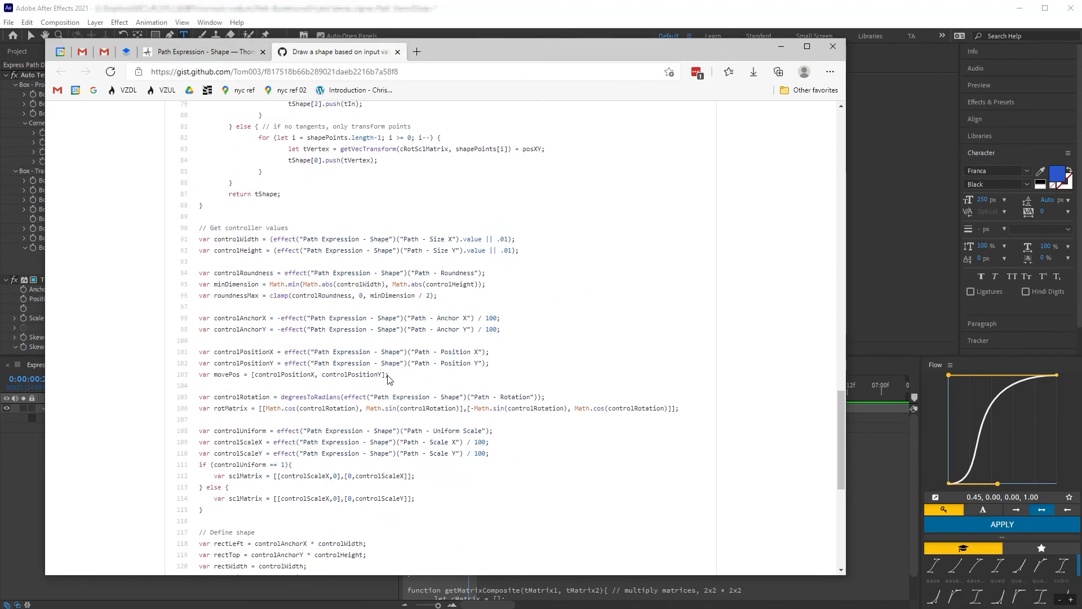
{"action": "scroll", "coordinate": [388, 379], "scroll_direction": "down", "scroll_amount": 2}
{"action": "scroll", "coordinate": [388, 380], "scroll_direction": "up", "scroll_amount": 7}
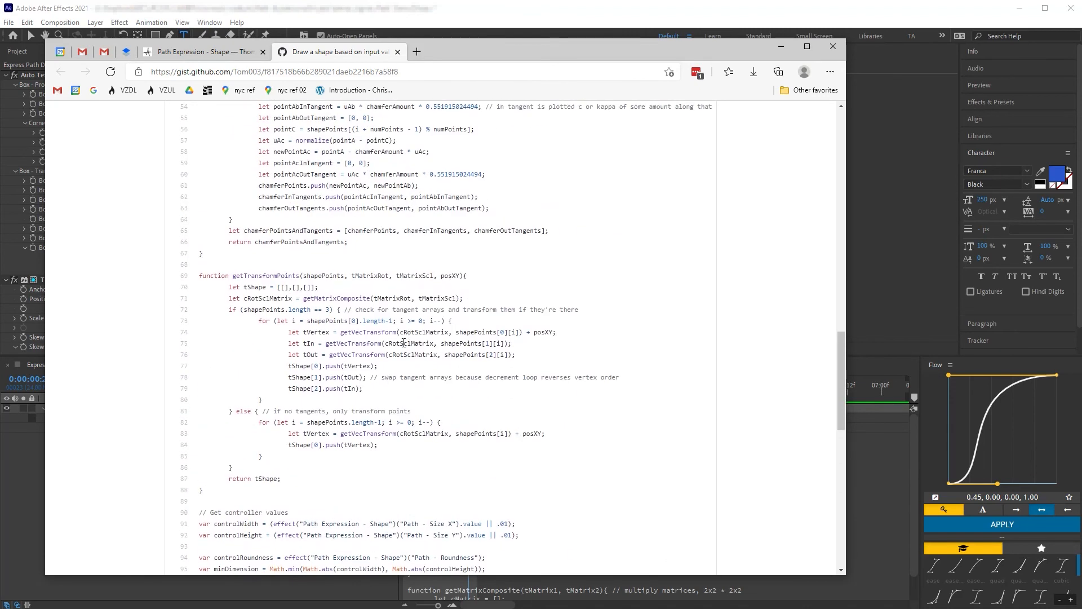
{"action": "scroll", "coordinate": [404, 342], "scroll_direction": "up", "scroll_amount": 8}
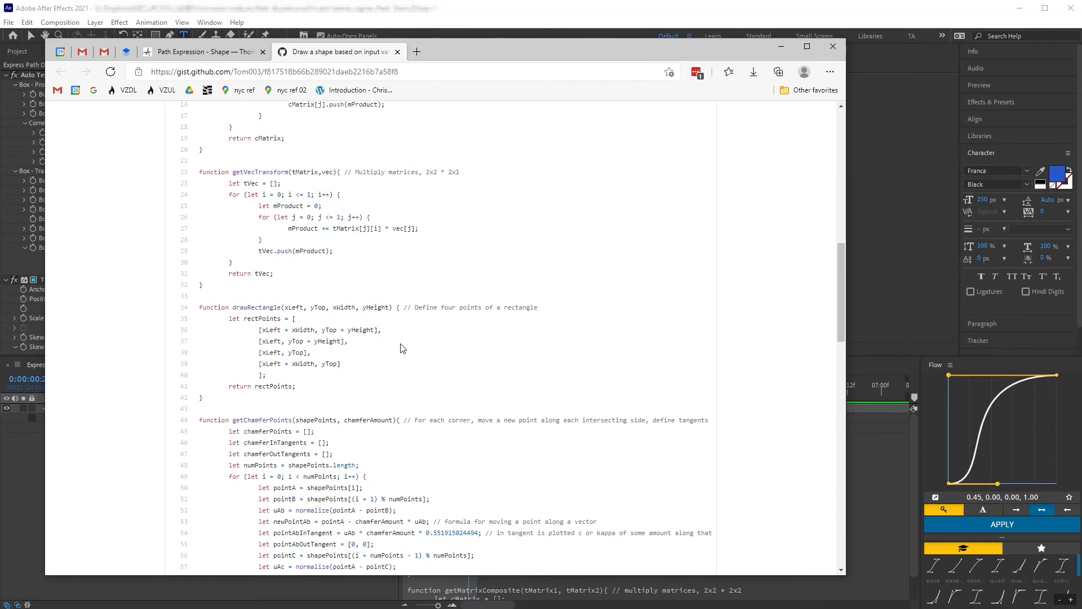
{"action": "scroll", "coordinate": [403, 348], "scroll_direction": "down", "scroll_amount": 2}
{"action": "scroll", "coordinate": [402, 348], "scroll_direction": "up", "scroll_amount": 5}
{"action": "scroll", "coordinate": [401, 345], "scroll_direction": "up", "scroll_amount": 4}
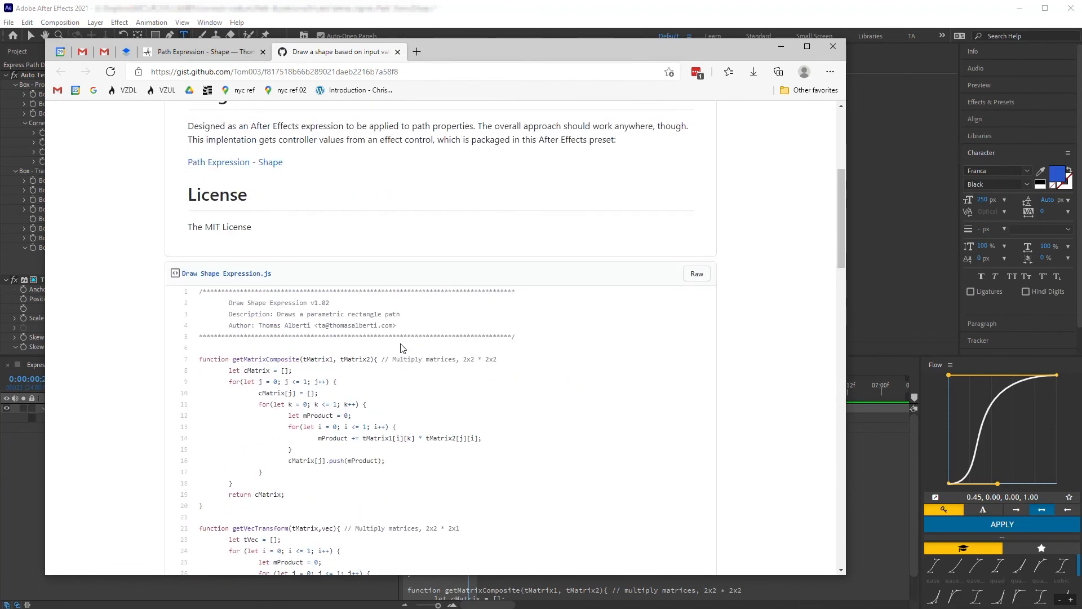
{"action": "scroll", "coordinate": [392, 347], "scroll_direction": "down", "scroll_amount": 5}
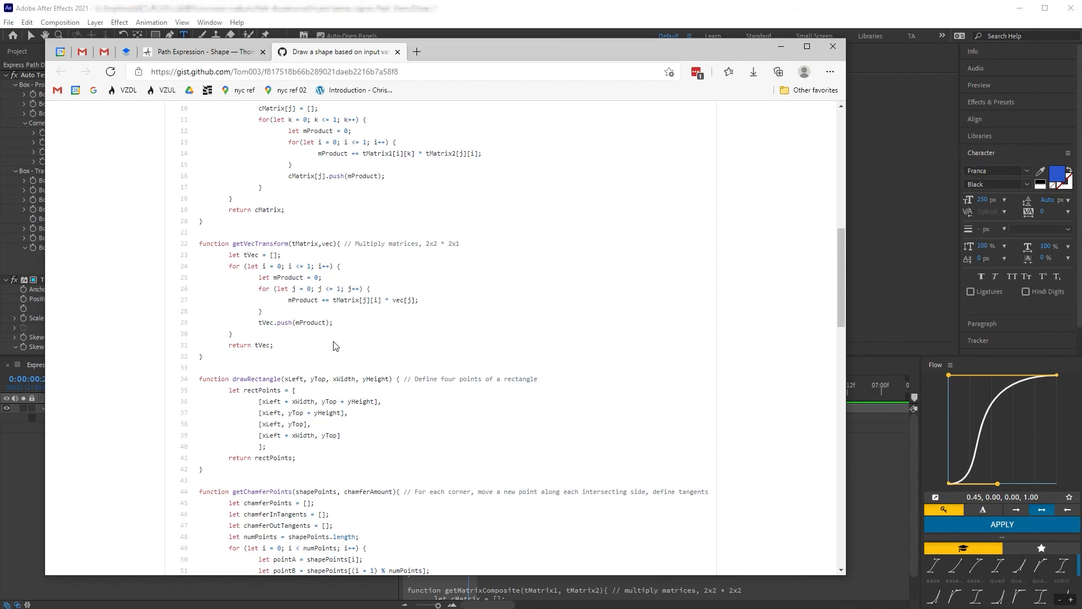
{"action": "scroll", "coordinate": [327, 360], "scroll_direction": "down", "scroll_amount": 7}
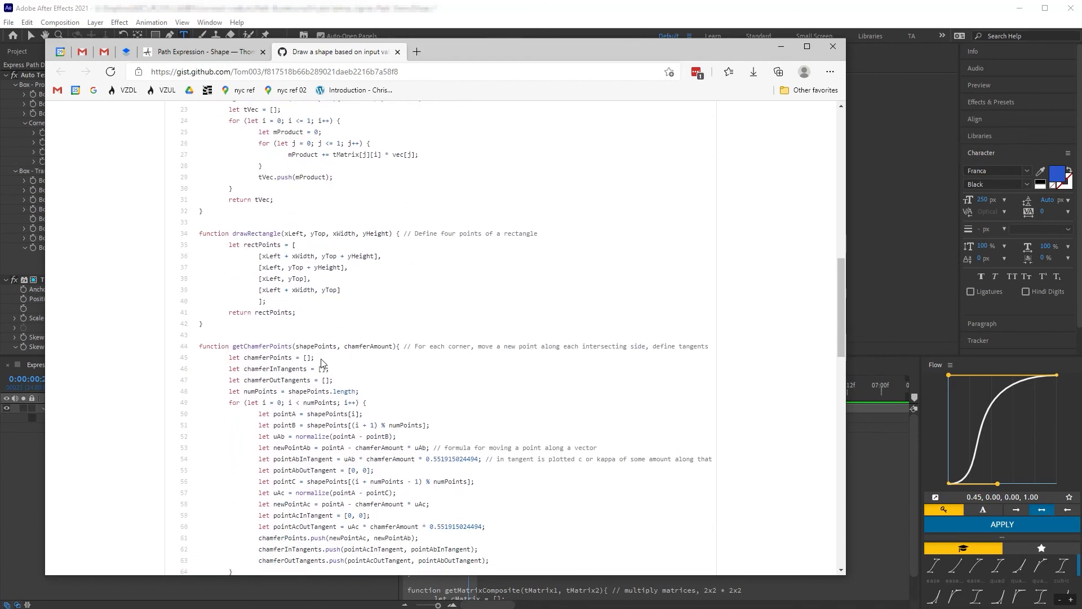
{"action": "scroll", "coordinate": [322, 362], "scroll_direction": "down", "scroll_amount": 3}
{"action": "scroll", "coordinate": [324, 363], "scroll_direction": "up", "scroll_amount": 9}
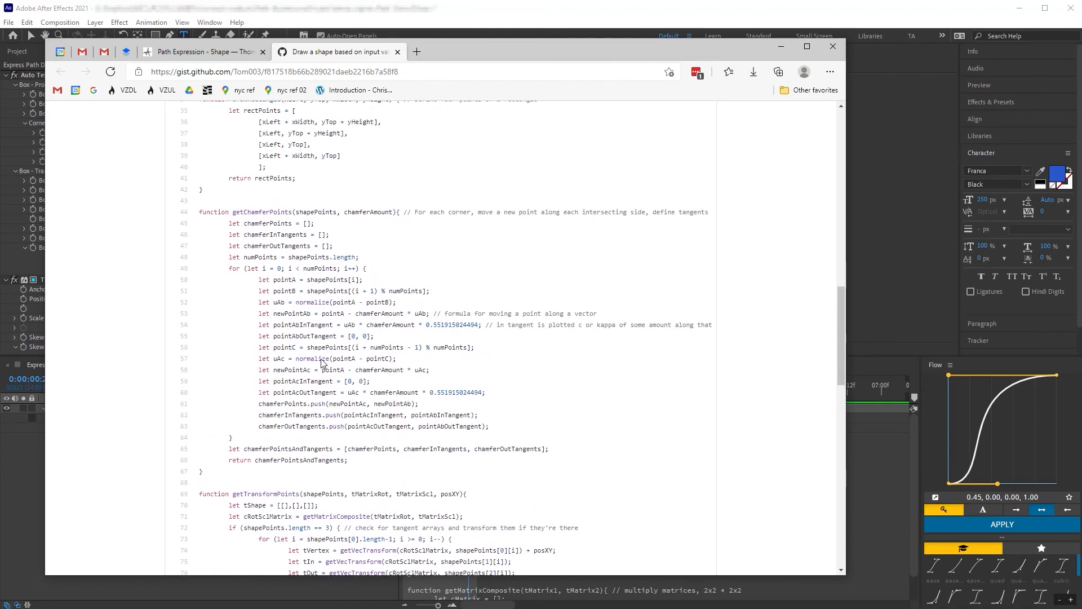
{"action": "scroll", "coordinate": [323, 363], "scroll_direction": "up", "scroll_amount": 6}
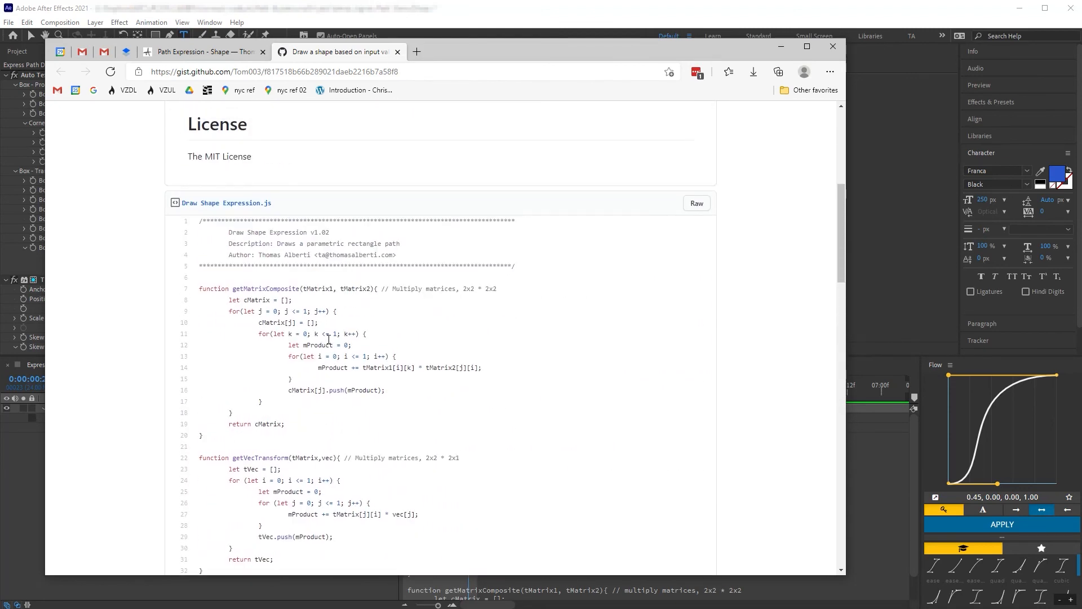